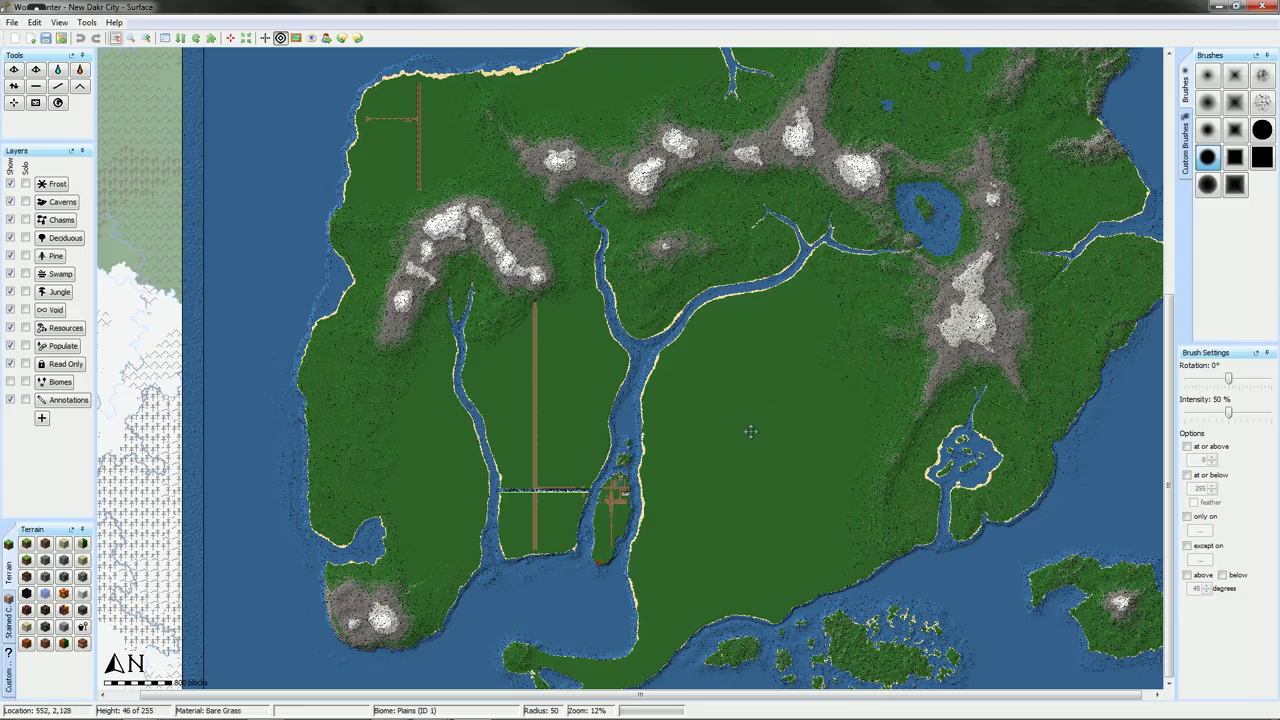
Examine the city island in the southern river up close, from its round plaza and water basins to the western roundabout.
{"action": "left_click_drag", "start_coordinate": [749, 429], "coordinate": [646, 357]}
{"action": "left_click_drag", "start_coordinate": [740, 253], "coordinate": [774, 185]}
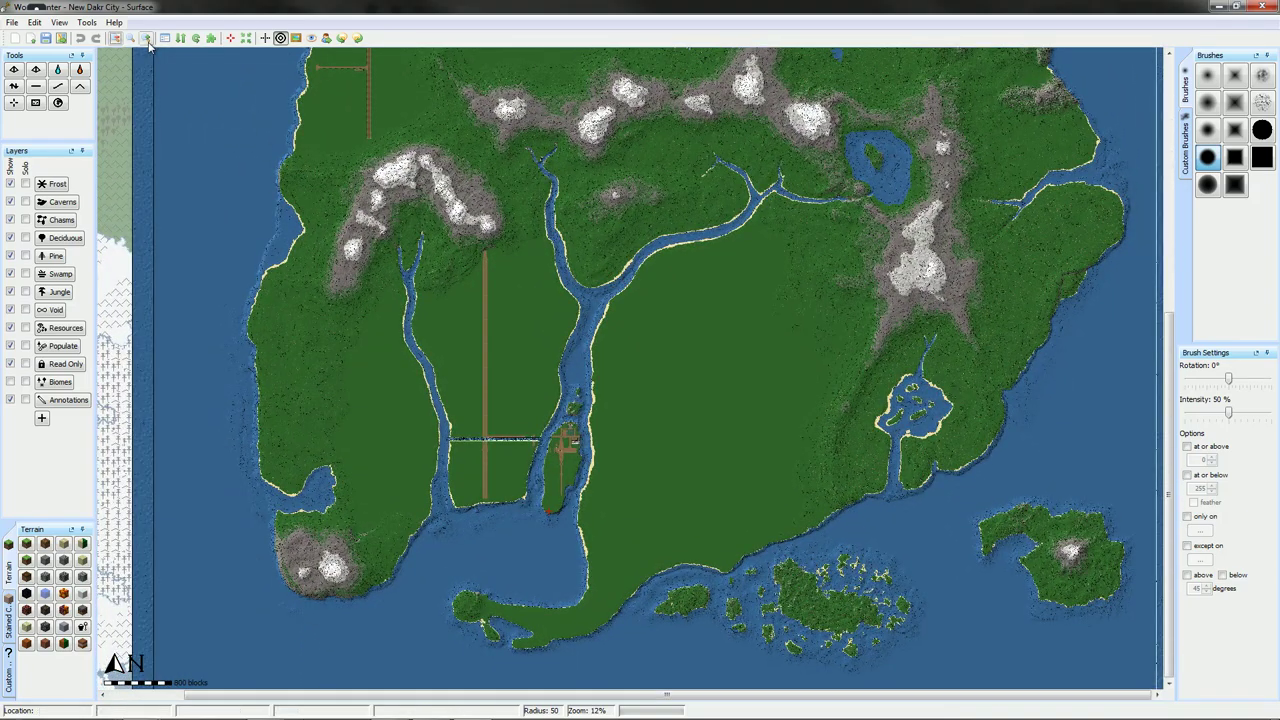
{"action": "left_click", "coordinate": [146, 38]}
{"action": "left_click", "coordinate": [146, 38]}
{"action": "left_click_drag", "start_coordinate": [520, 557], "coordinate": [818, 241]}
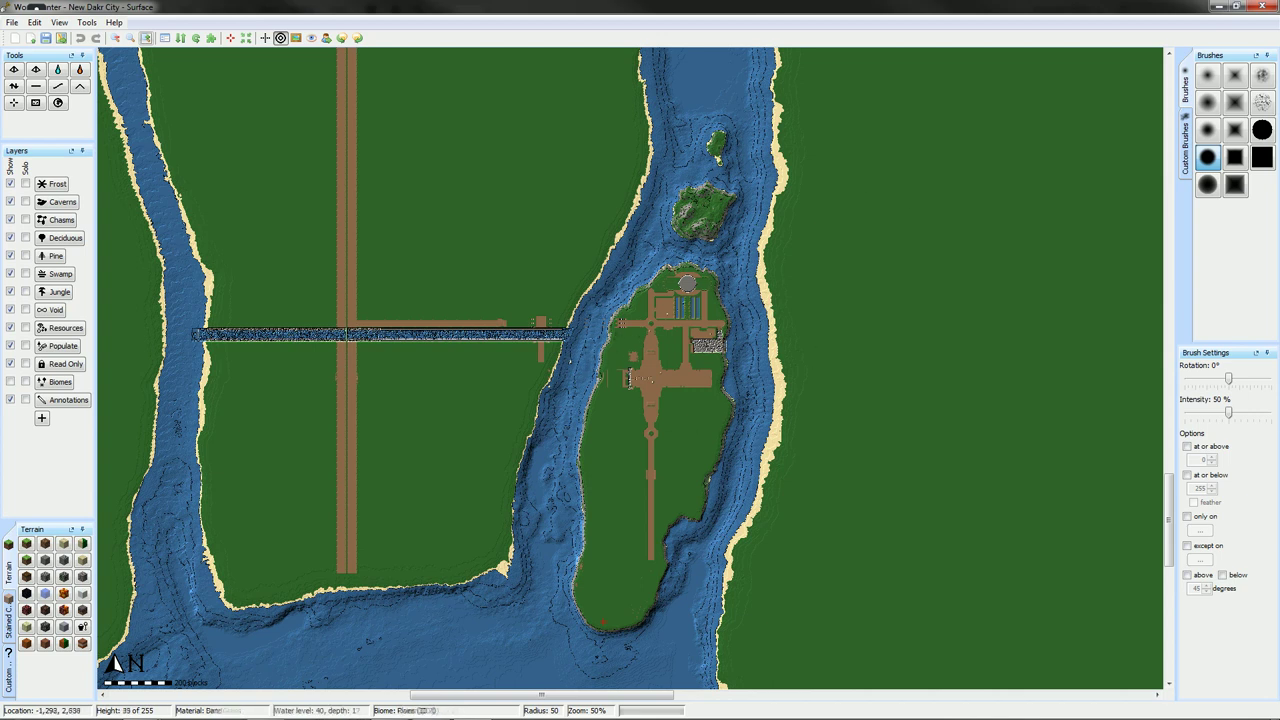
{"action": "left_click_drag", "start_coordinate": [617, 416], "coordinate": [530, 493]}
{"action": "left_click", "coordinate": [148, 38]}
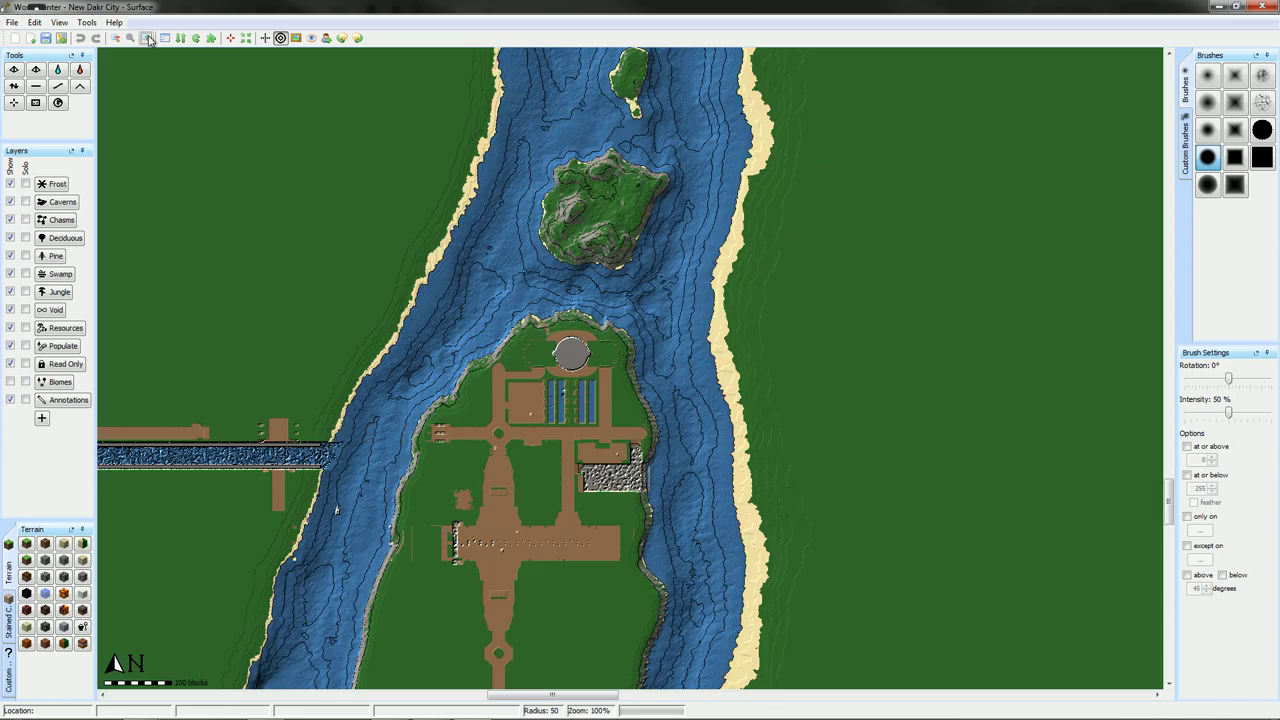
{"action": "left_click", "coordinate": [148, 38]}
{"action": "left_click", "coordinate": [148, 38]}
{"action": "left_click_drag", "start_coordinate": [434, 384], "coordinate": [676, 402]}
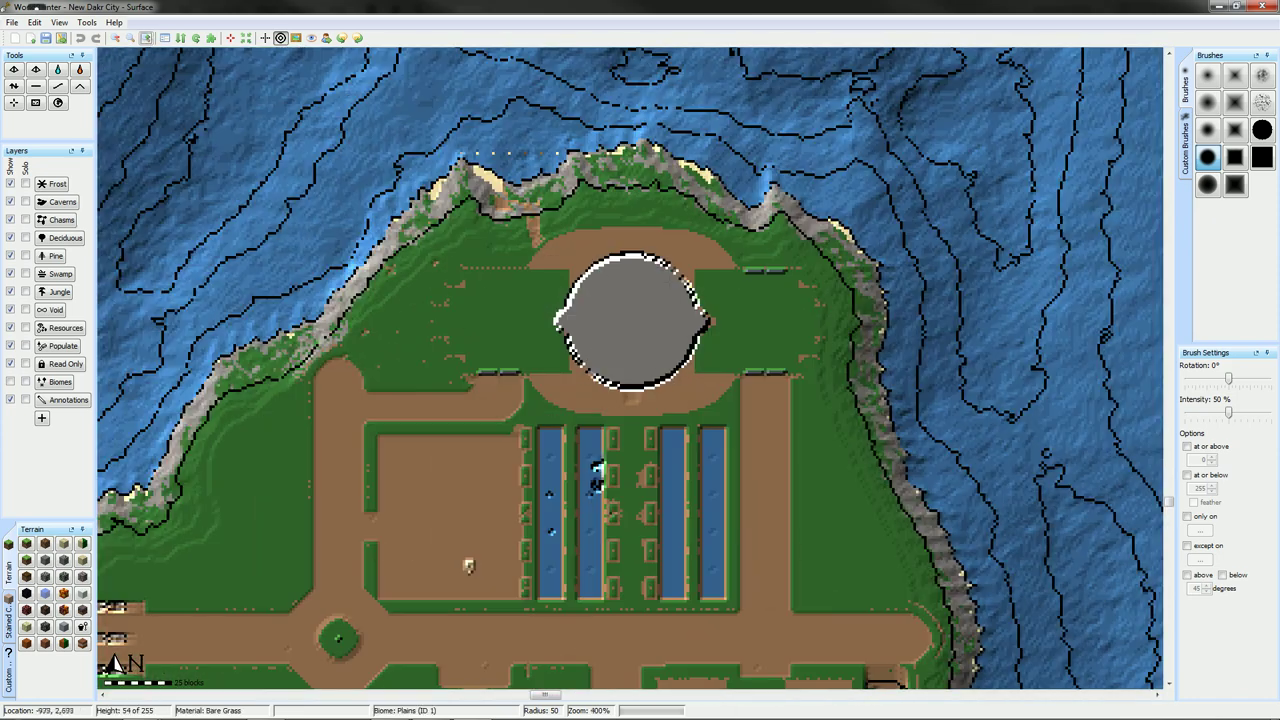
{"action": "left_click_drag", "start_coordinate": [405, 664], "coordinate": [645, 468]}
{"action": "left_click_drag", "start_coordinate": [642, 532], "coordinate": [710, 482]}
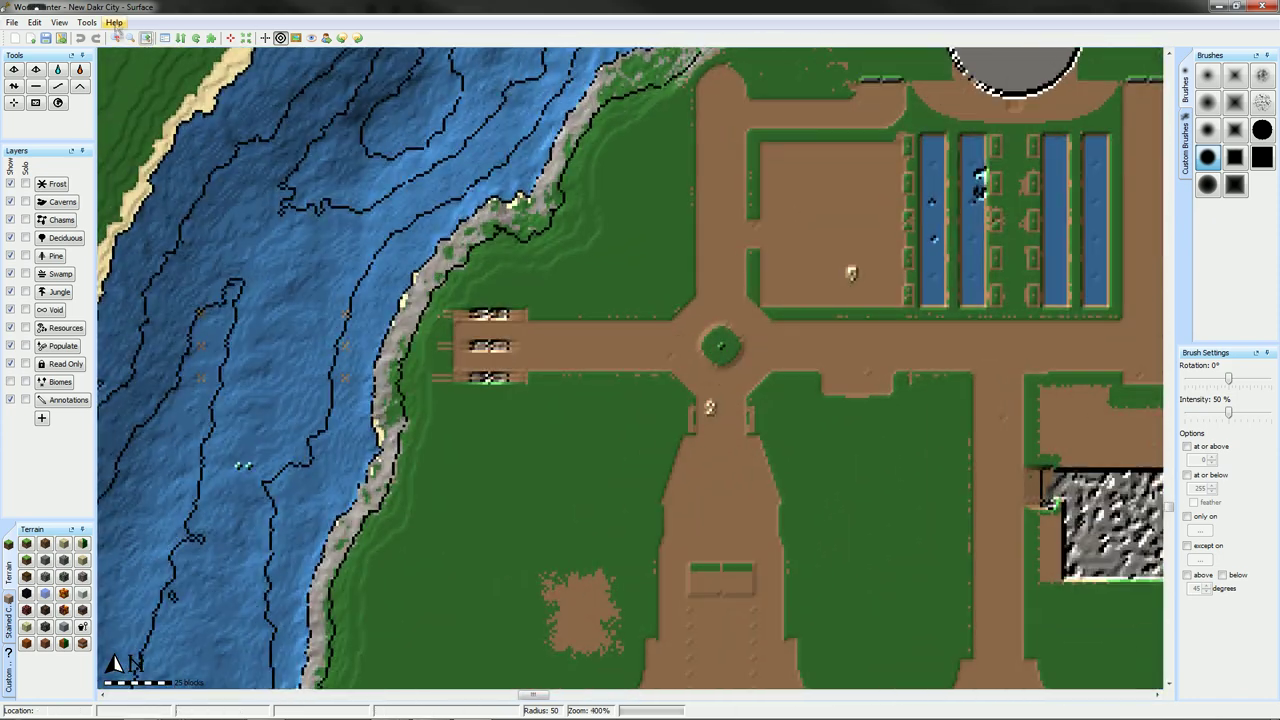
Examine the canal and long north-south dirt road west of the city island, along with the southwestern coast and bay.
{"action": "left_click", "coordinate": [116, 38]}
{"action": "left_click", "coordinate": [130, 38]}
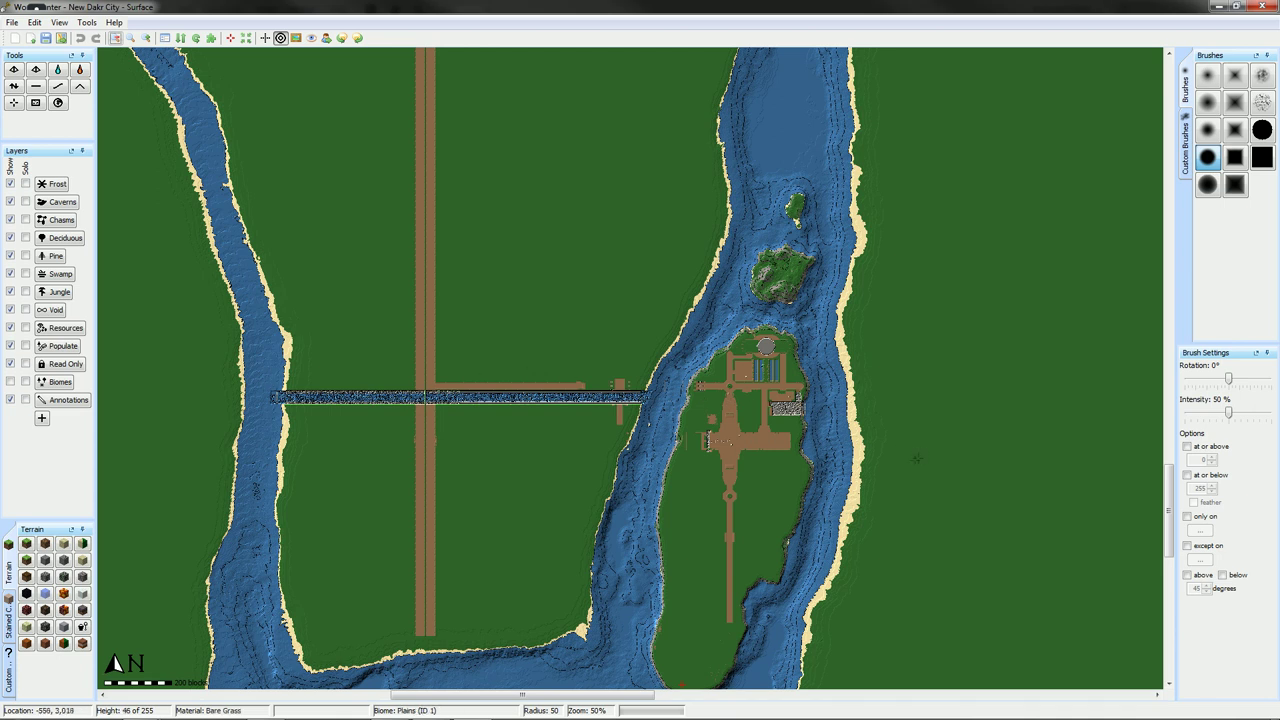
{"action": "left_click_drag", "start_coordinate": [694, 458], "coordinate": [626, 430]}
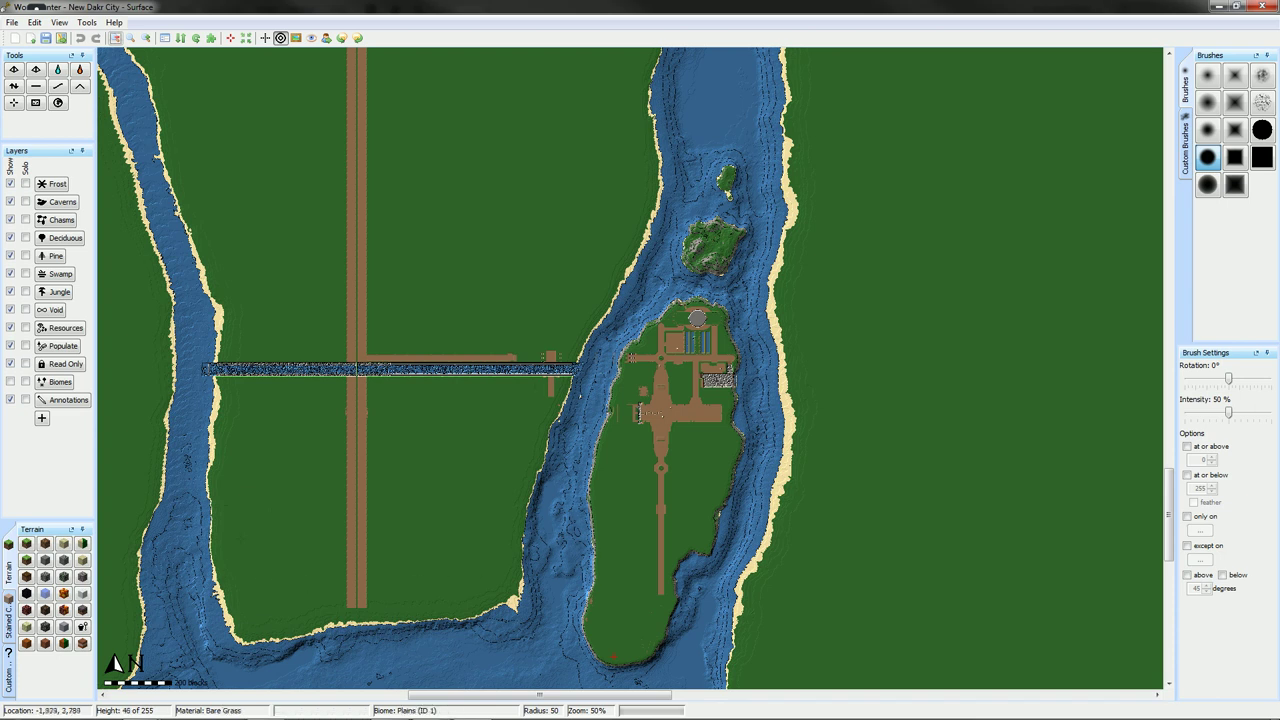
{"action": "left_click", "coordinate": [115, 38]}
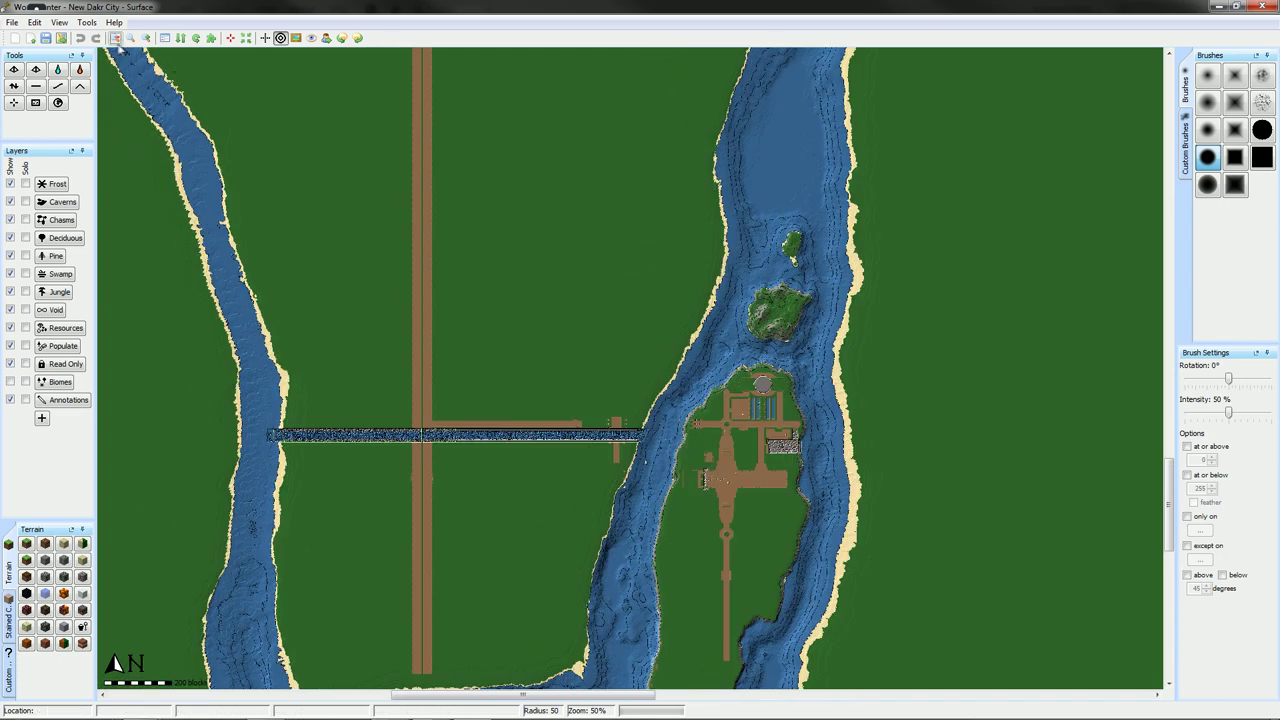
{"action": "left_click", "coordinate": [116, 40]}
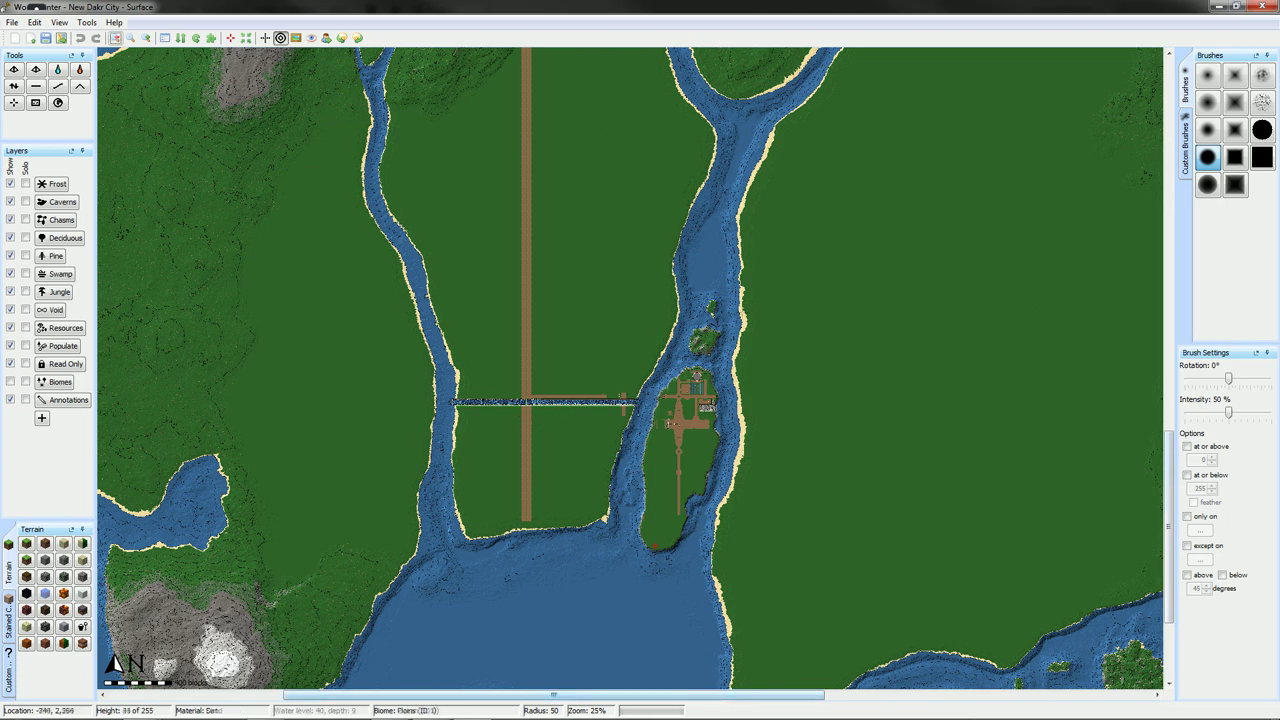
{"action": "left_click_drag", "start_coordinate": [569, 417], "coordinate": [837, 391]}
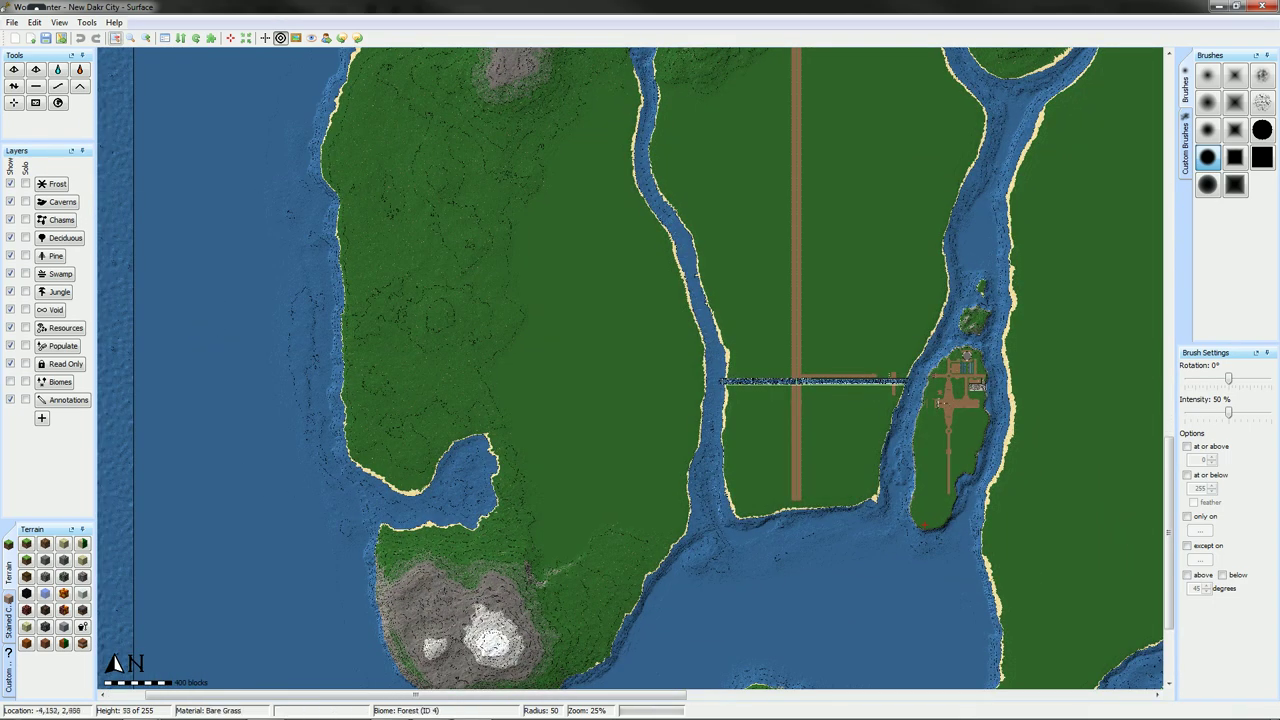
{"action": "left_click_drag", "start_coordinate": [698, 441], "coordinate": [534, 128]}
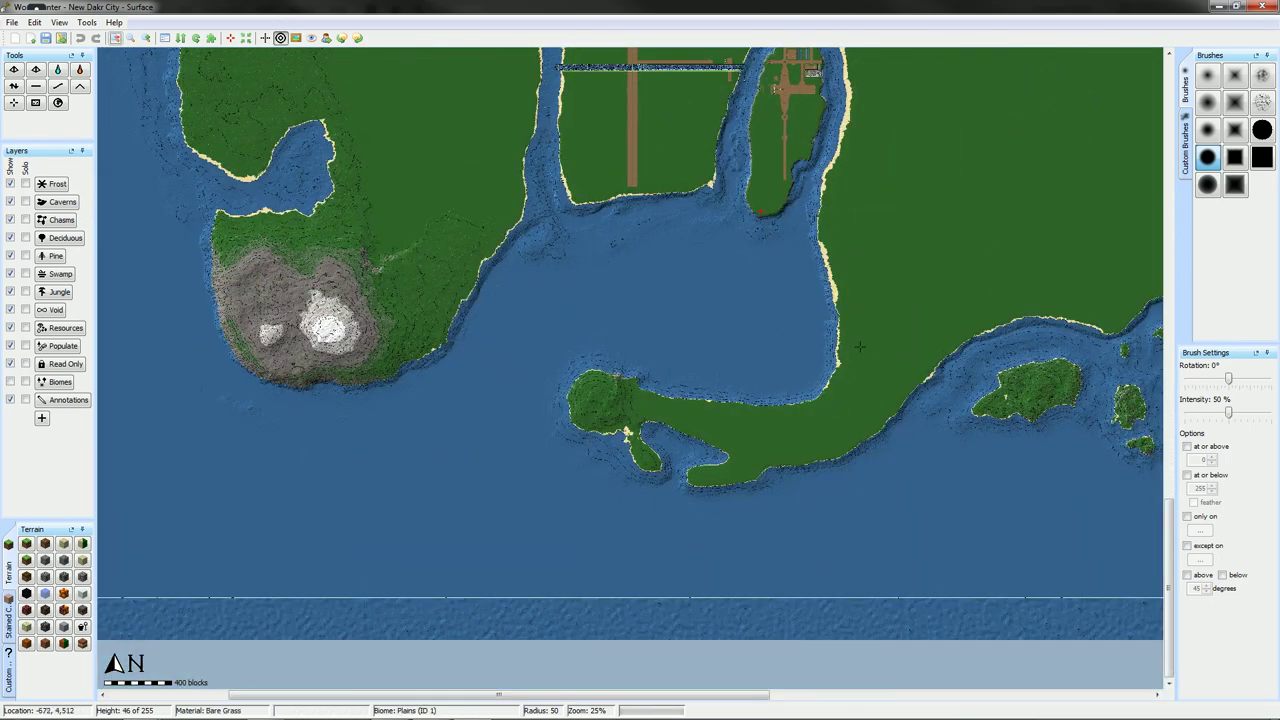
{"action": "left_click_drag", "start_coordinate": [395, 258], "coordinate": [729, 662]}
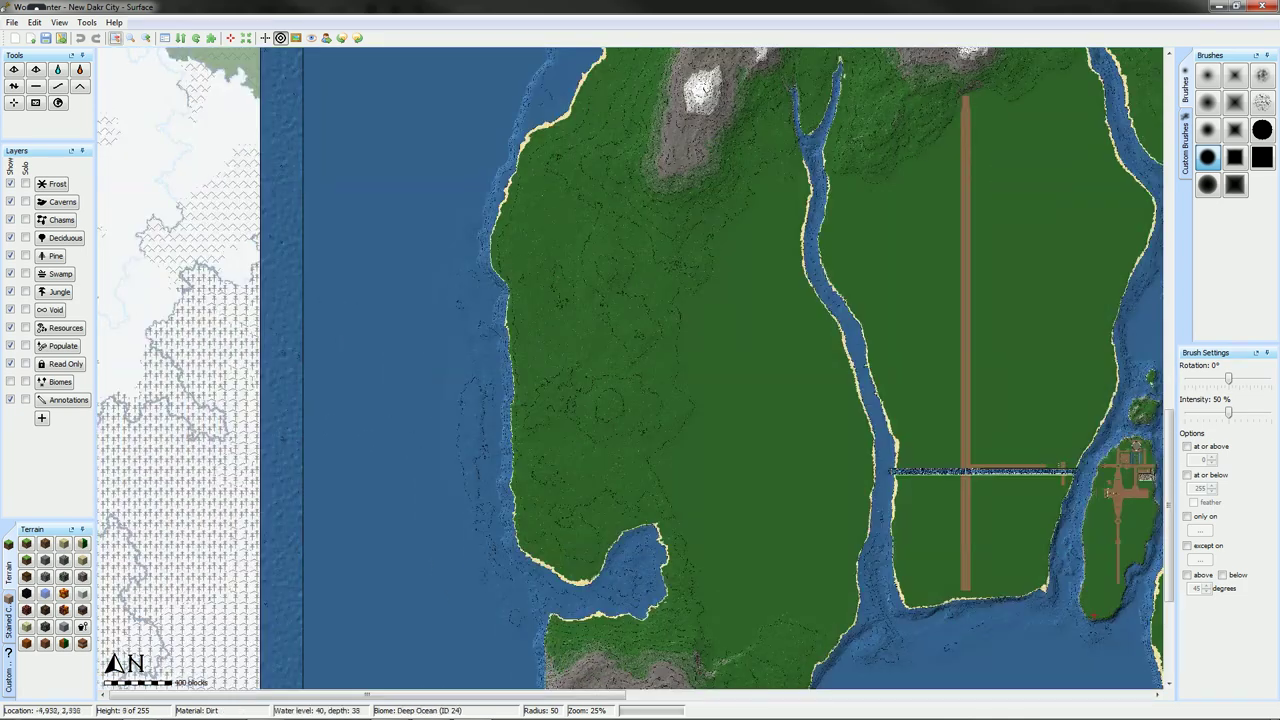
{"action": "left_click_drag", "start_coordinate": [810, 438], "coordinate": [678, 360]}
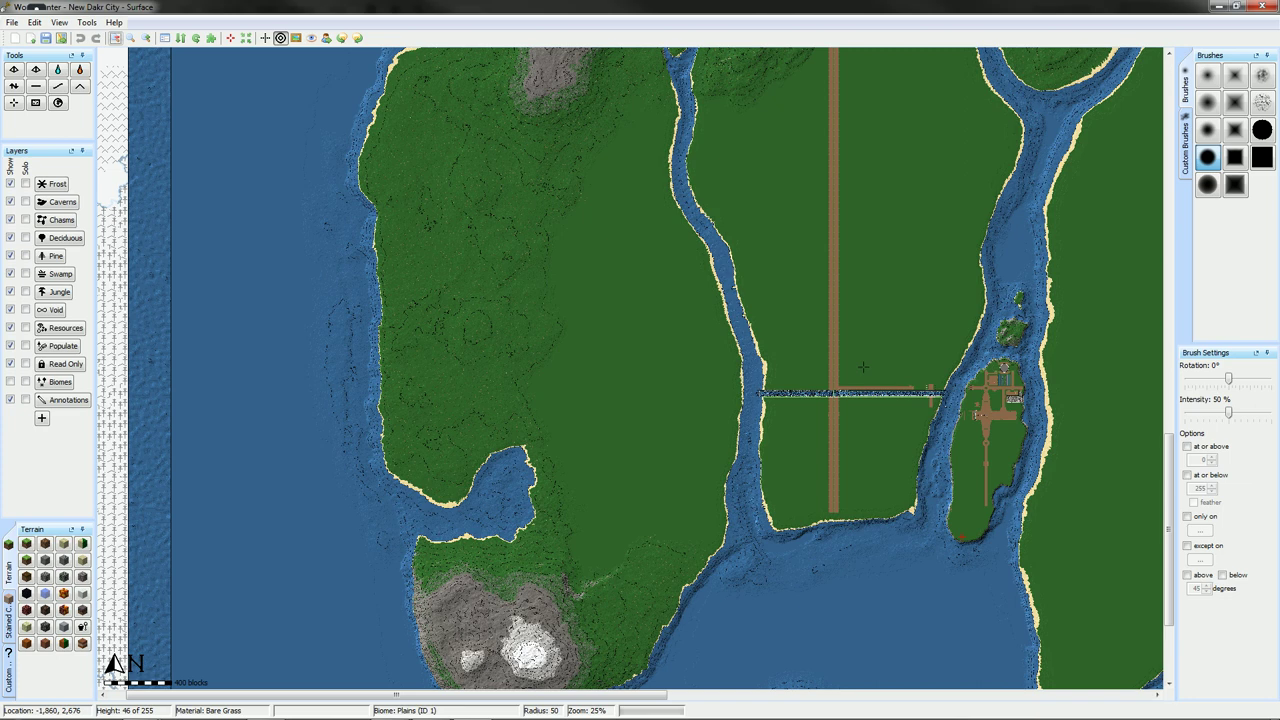
{"action": "left_click_drag", "start_coordinate": [857, 443], "coordinate": [816, 282]}
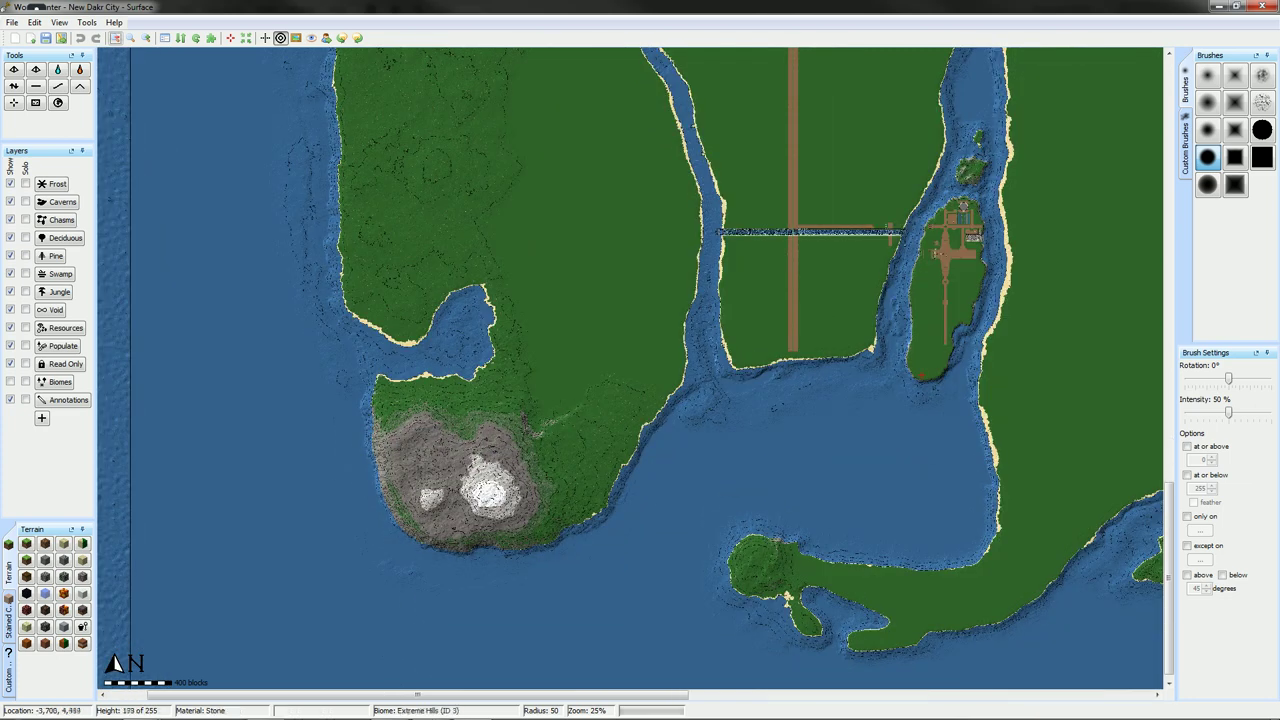
{"action": "left_click_drag", "start_coordinate": [712, 431], "coordinate": [513, 692]}
{"action": "left_click_drag", "start_coordinate": [600, 395], "coordinate": [496, 431]}
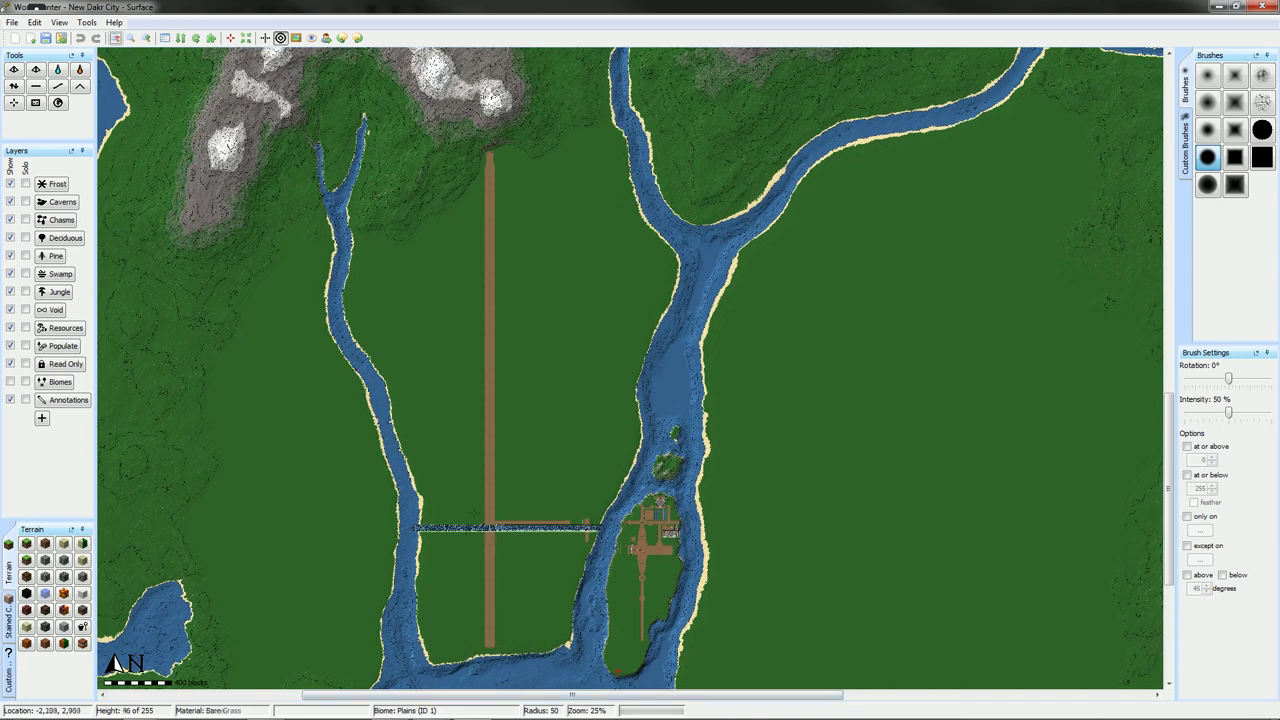
Survey the northern mainland from the T-shaped dirt road layout near the northwest coast to the northeastern mountains and lakes.
{"action": "left_click_drag", "start_coordinate": [550, 308], "coordinate": [642, 638]}
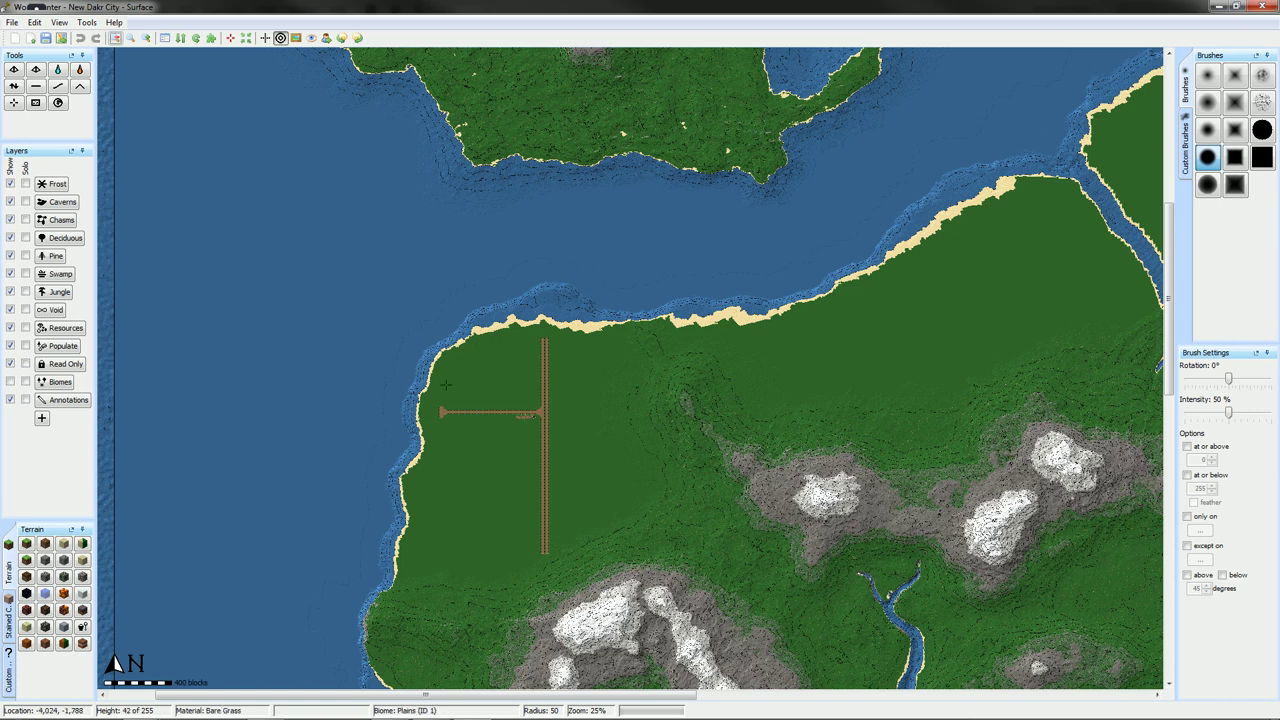
{"action": "left_click_drag", "start_coordinate": [605, 488], "coordinate": [581, 381]}
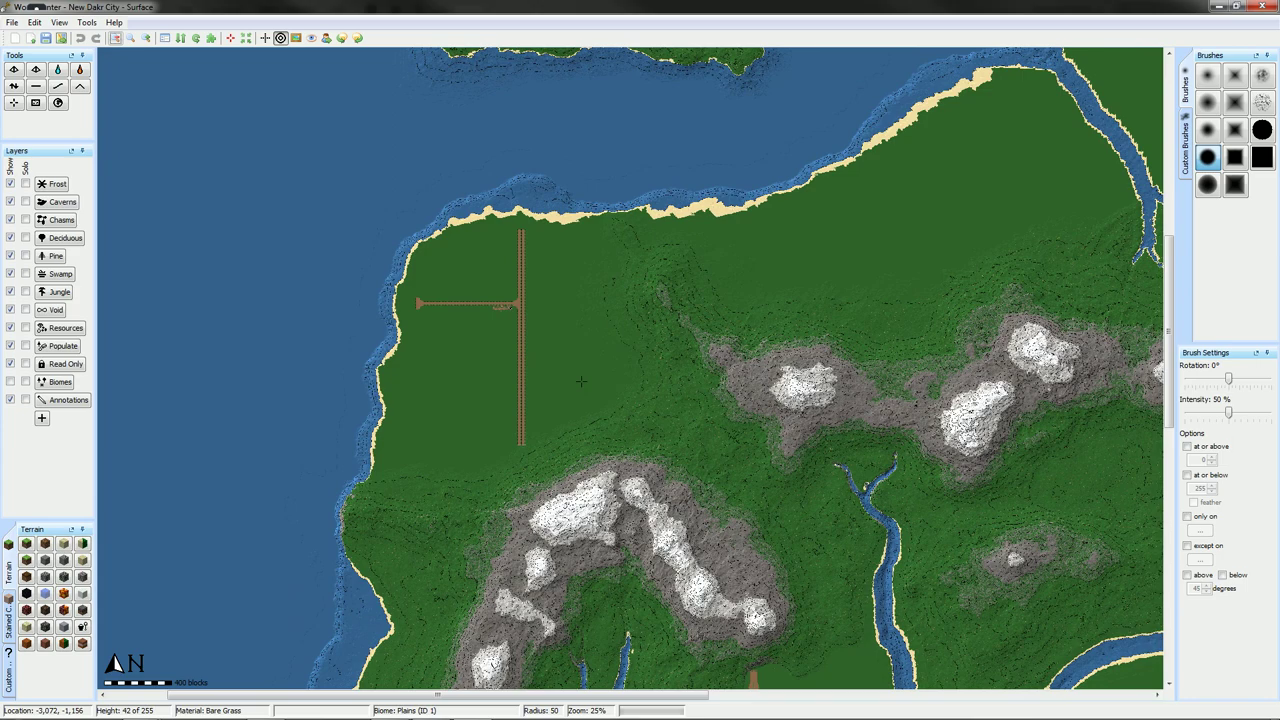
{"action": "left_click_drag", "start_coordinate": [583, 517], "coordinate": [555, 541]}
{"action": "left_click_drag", "start_coordinate": [557, 354], "coordinate": [563, 629]}
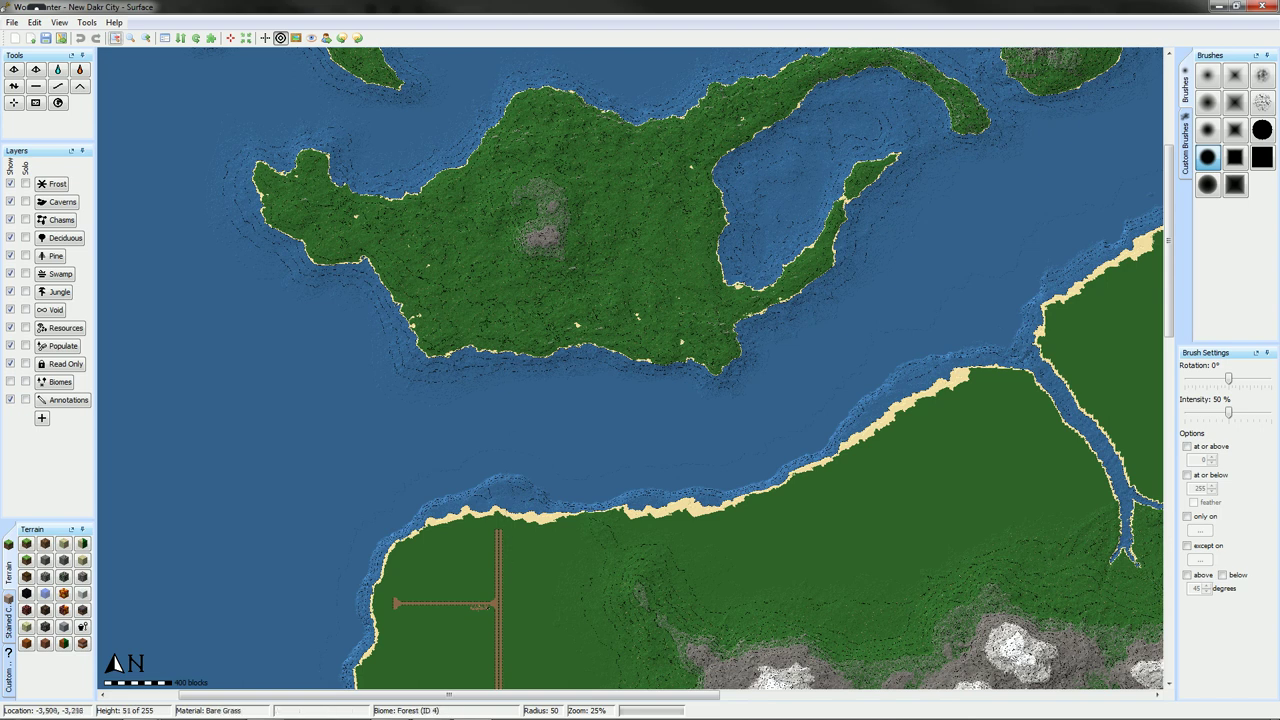
{"action": "left_click_drag", "start_coordinate": [551, 611], "coordinate": [571, 377]}
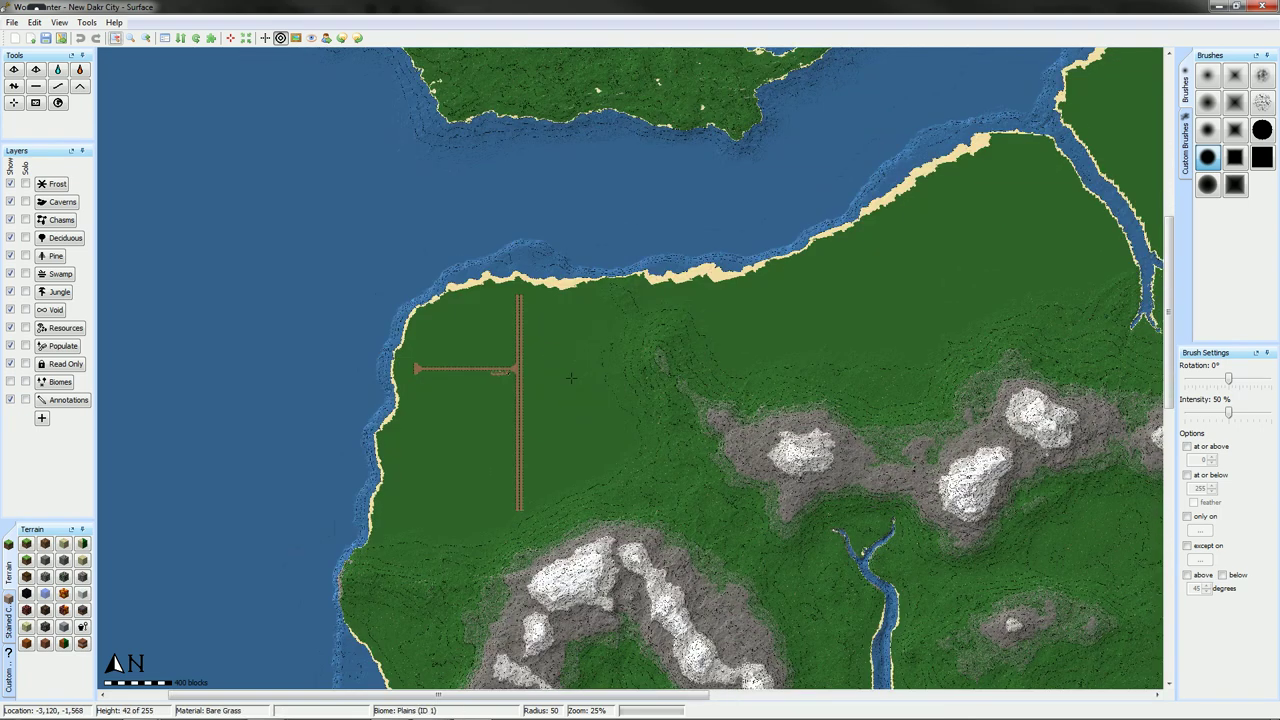
{"action": "left_click_drag", "start_coordinate": [598, 575], "coordinate": [576, 254]}
{"action": "mouse_move", "coordinate": [641, 565]}
{"action": "left_mouse_down"}
{"action": "mouse_move", "coordinate": [523, 301]}
{"action": "mouse_move", "coordinate": [463, 244]}
{"action": "mouse_move", "coordinate": [583, 600]}
{"action": "left_mouse_up"}
{"action": "left_click_drag", "start_coordinate": [543, 317], "coordinate": [657, 560]}
{"action": "left_click_drag", "start_coordinate": [780, 410], "coordinate": [504, 517]}
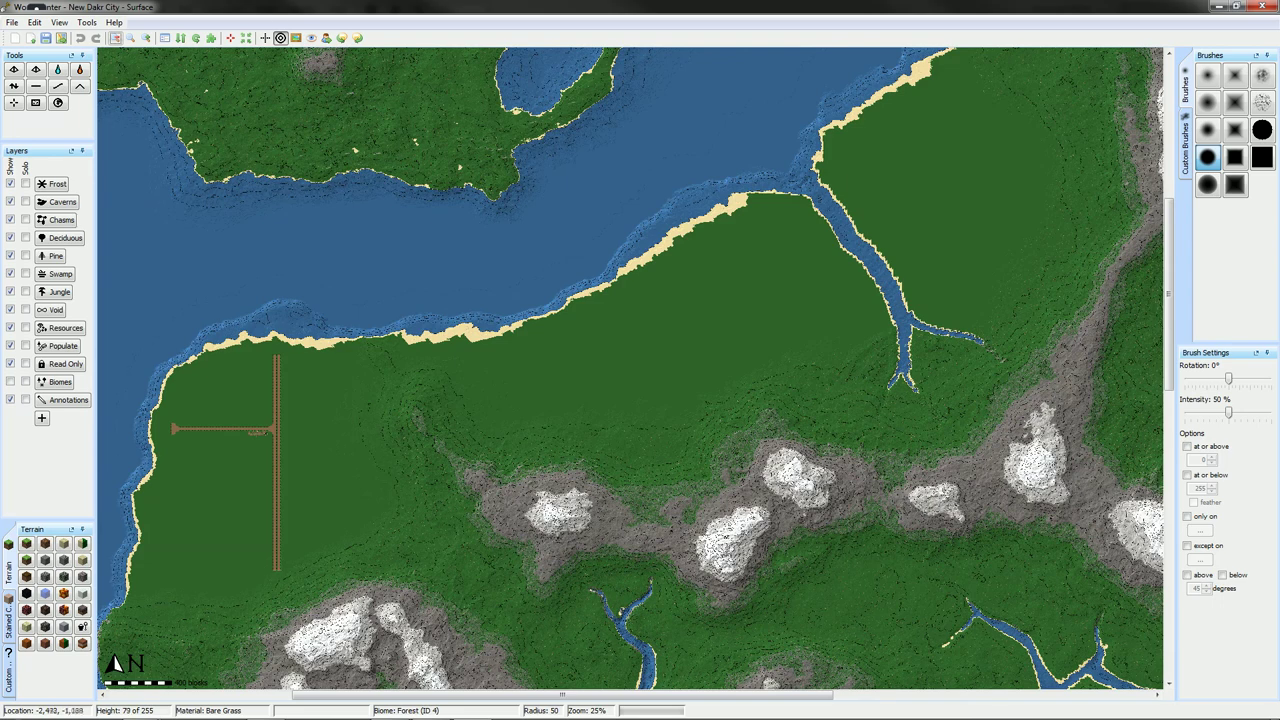
{"action": "left_click_drag", "start_coordinate": [960, 270], "coordinate": [377, 470]}
{"action": "left_click_drag", "start_coordinate": [840, 110], "coordinate": [640, 261]}
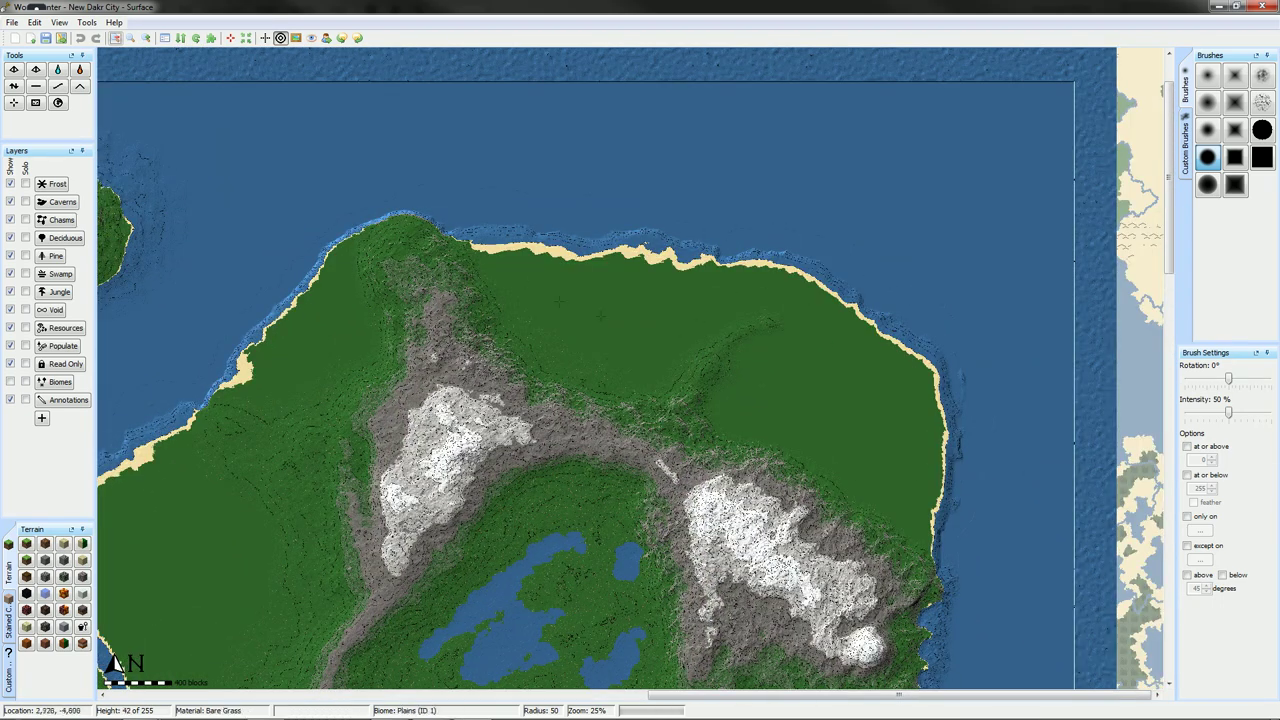
{"action": "left_click_drag", "start_coordinate": [650, 580], "coordinate": [830, 197]}
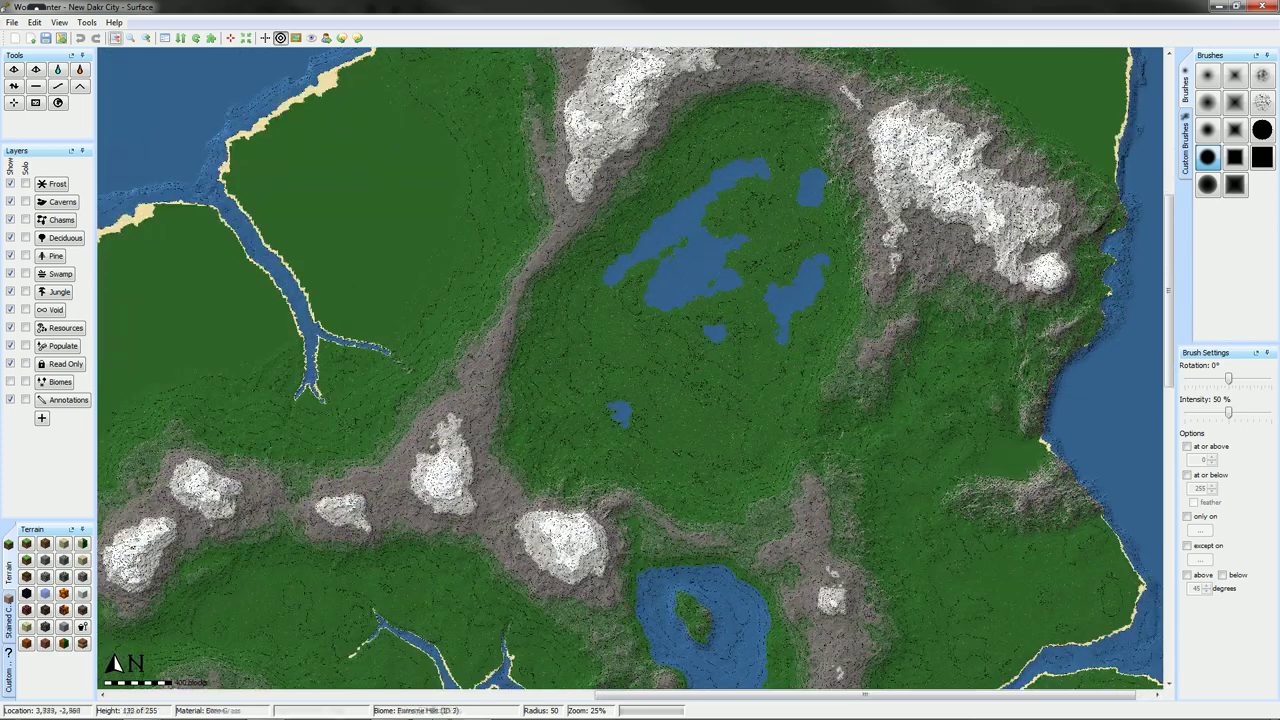
{"action": "mouse_move", "coordinate": [545, 415]}
{"action": "left_mouse_down"}
{"action": "mouse_move", "coordinate": [1142, 276]}
{"action": "mouse_move", "coordinate": [934, 417]}
{"action": "left_mouse_up"}
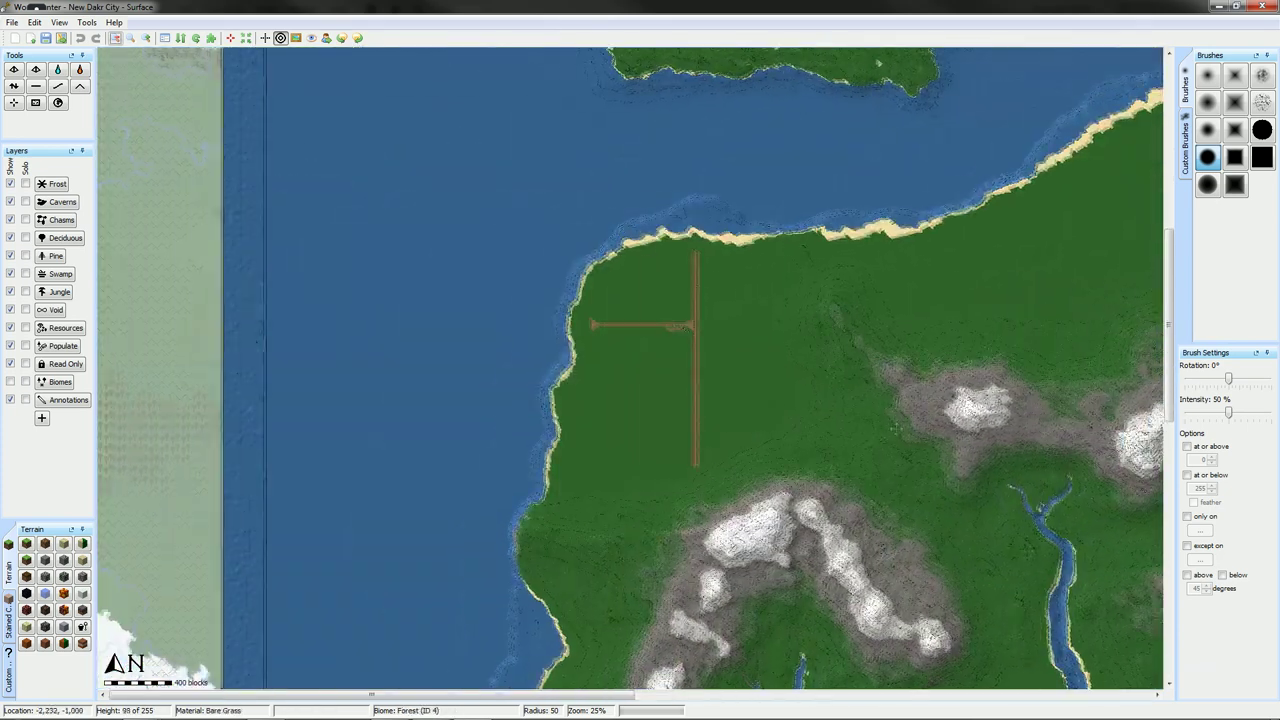
Examine the flat land around the northwestern T-shaped dirt road layout at 50% zoom, between the coast and the mountains.
{"action": "left_click", "coordinate": [145, 38]}
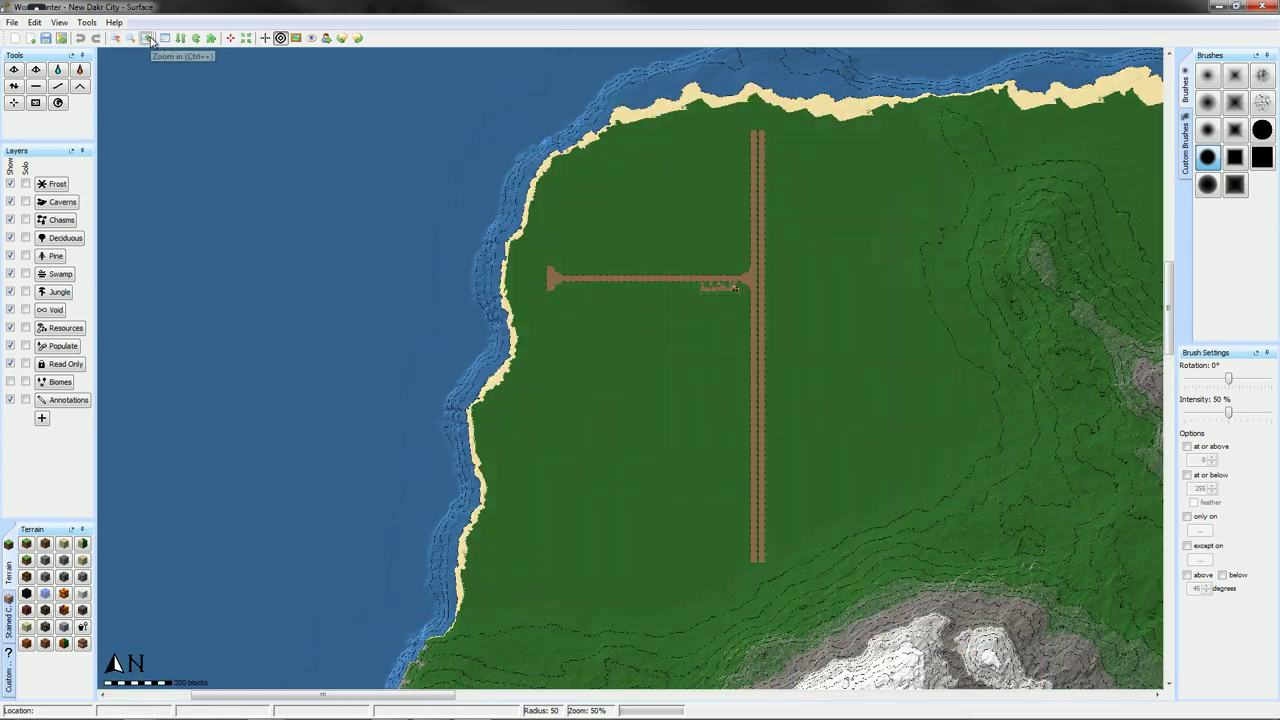
{"action": "left_click_drag", "start_coordinate": [886, 514], "coordinate": [502, 393]}
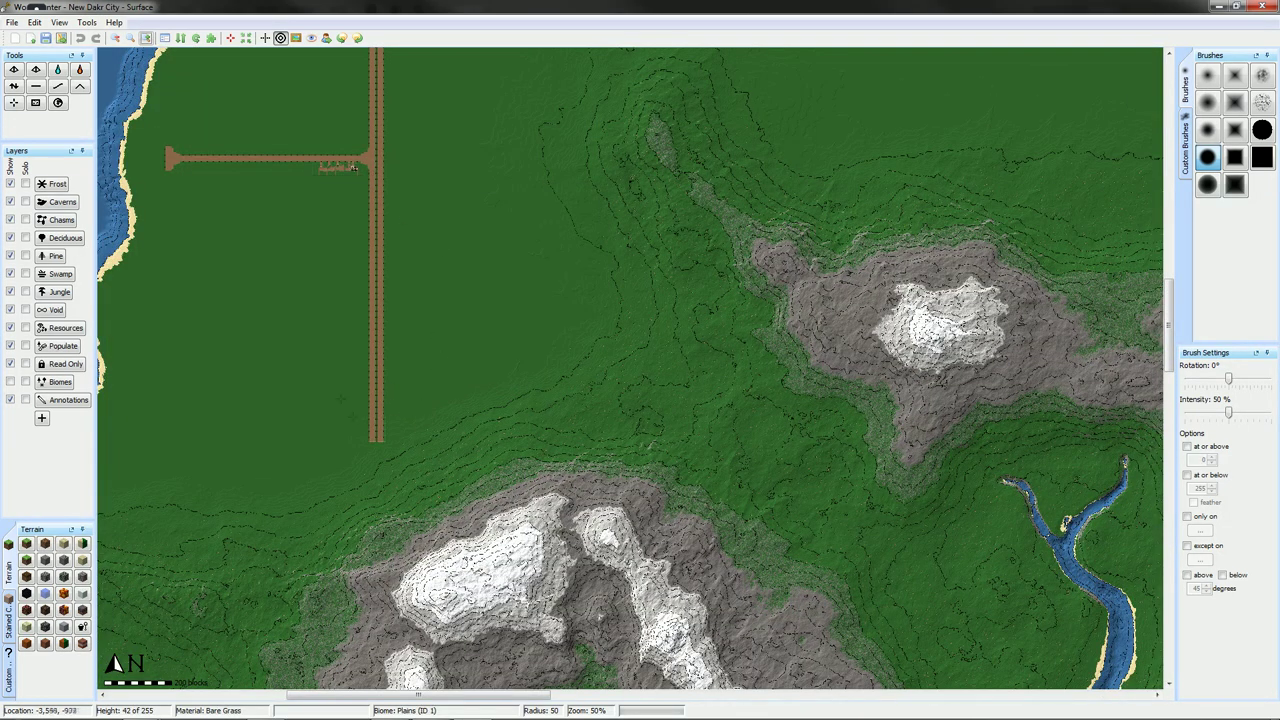
{"action": "left_click_drag", "start_coordinate": [420, 453], "coordinate": [497, 566]}
{"action": "left_click_drag", "start_coordinate": [599, 378], "coordinate": [564, 273]}
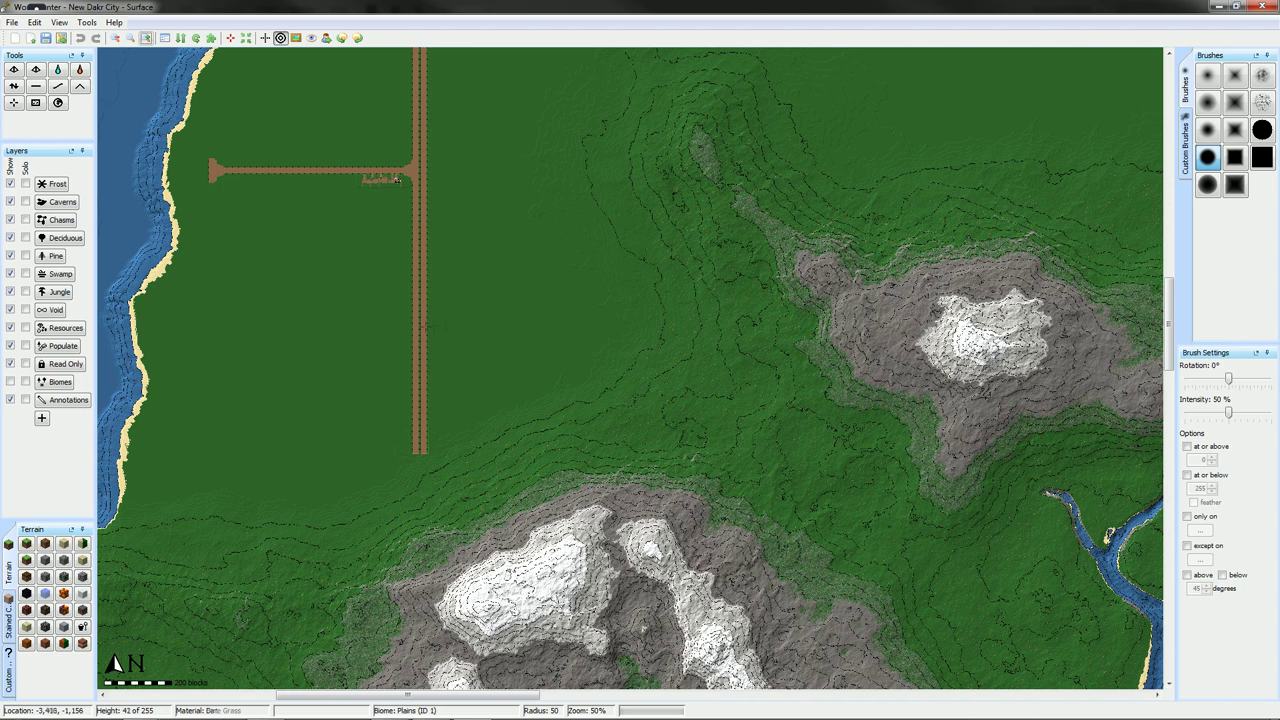
{"action": "left_click_drag", "start_coordinate": [441, 227], "coordinate": [469, 311]}
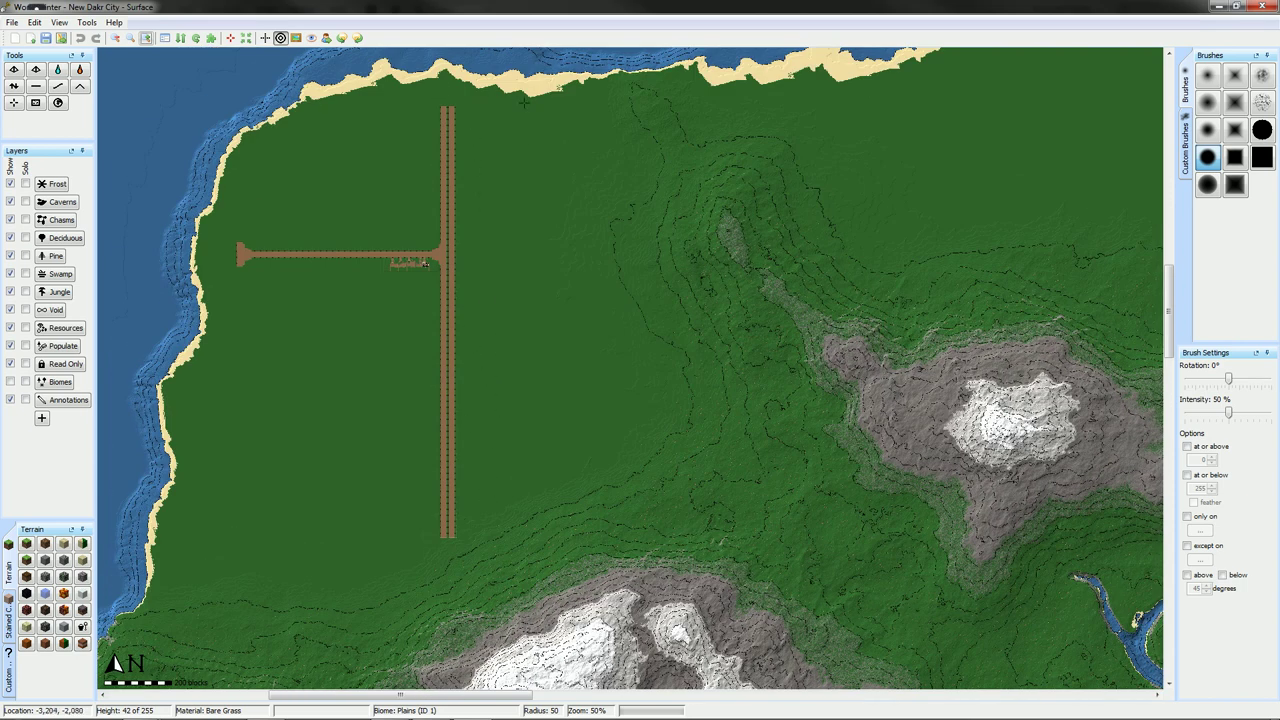
{"action": "left_click_drag", "start_coordinate": [541, 511], "coordinate": [532, 572]}
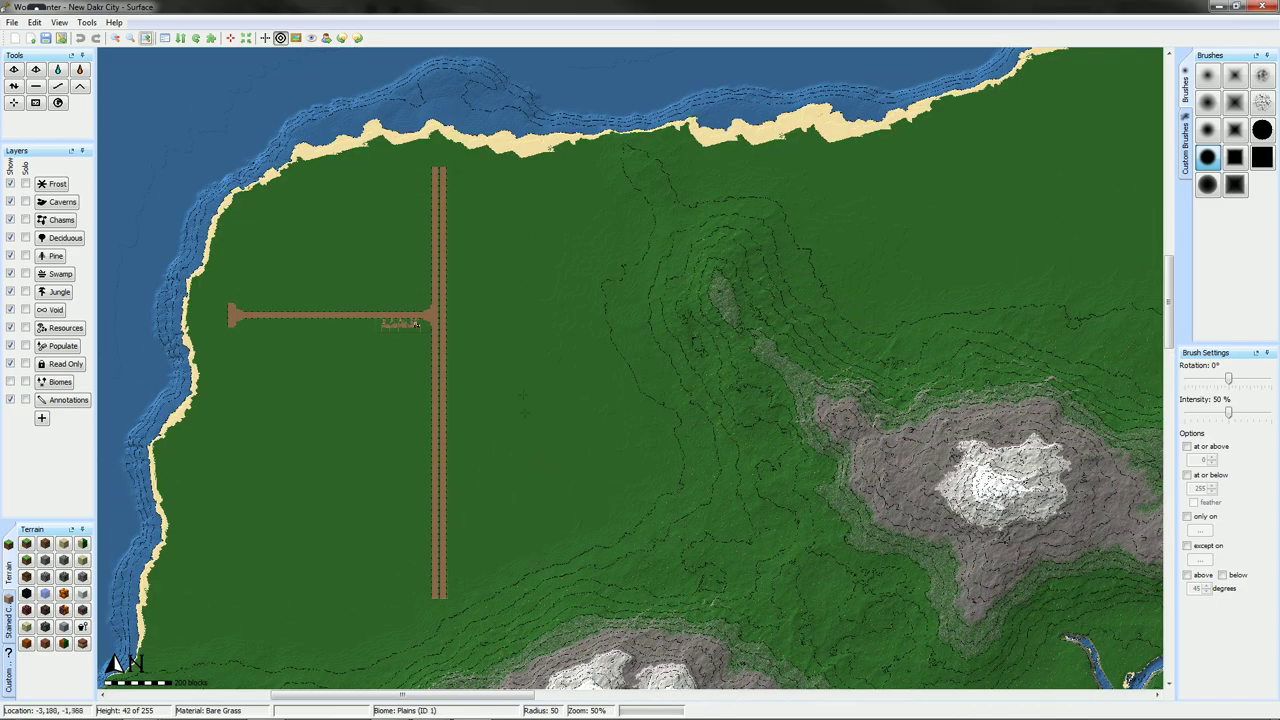
{"action": "left_click_drag", "start_coordinate": [526, 438], "coordinate": [564, 340]}
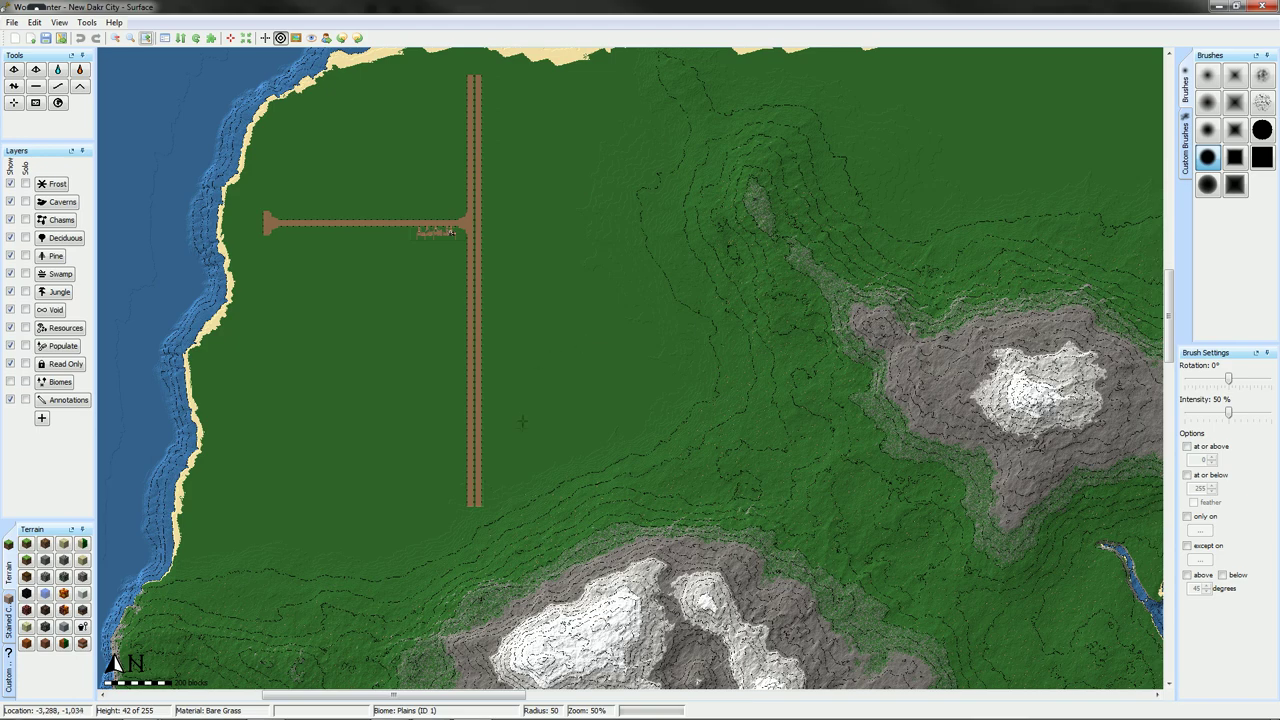
{"action": "left_click_drag", "start_coordinate": [534, 499], "coordinate": [440, 522]}
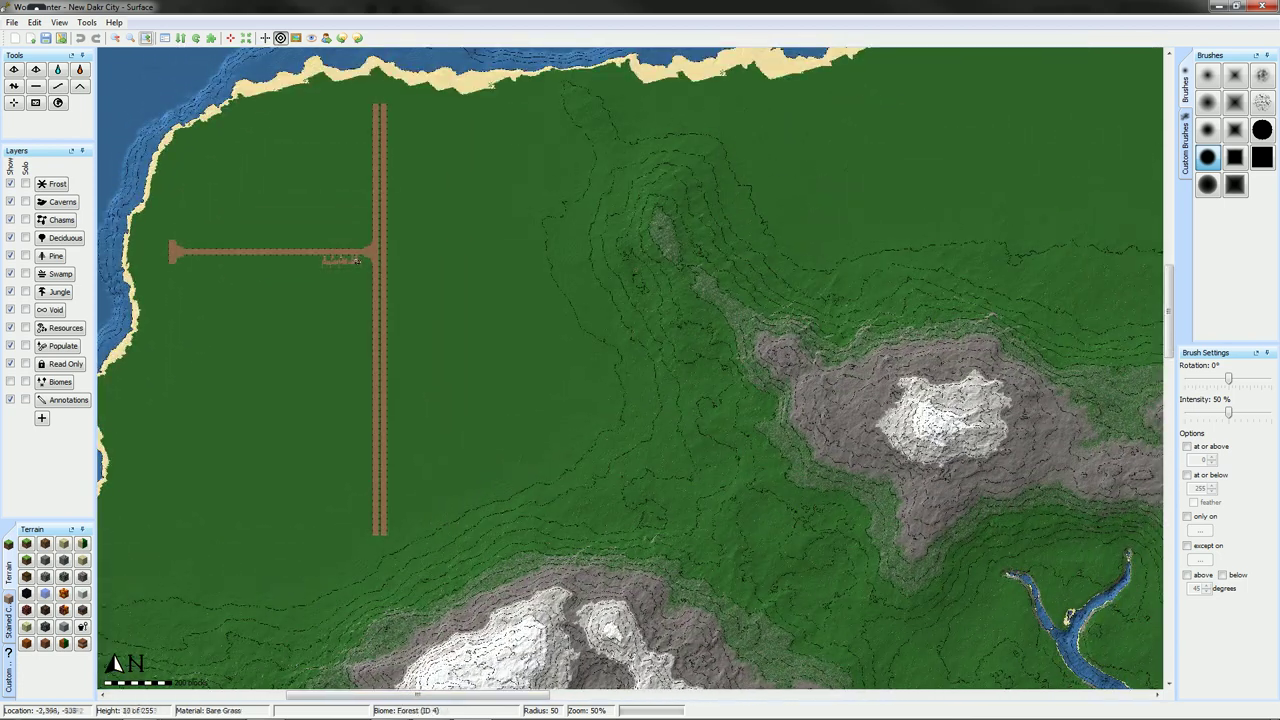
{"action": "left_click_drag", "start_coordinate": [563, 252], "coordinate": [632, 320]}
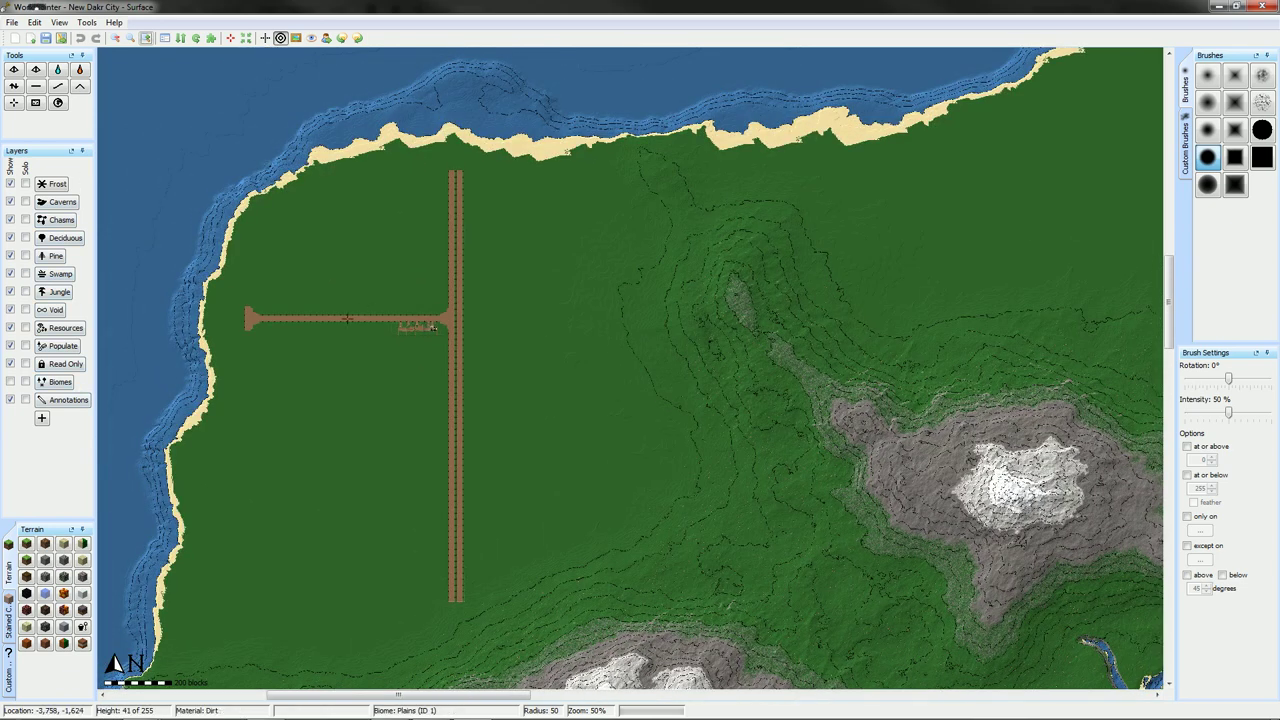
{"action": "left_click_drag", "start_coordinate": [560, 403], "coordinate": [540, 354]}
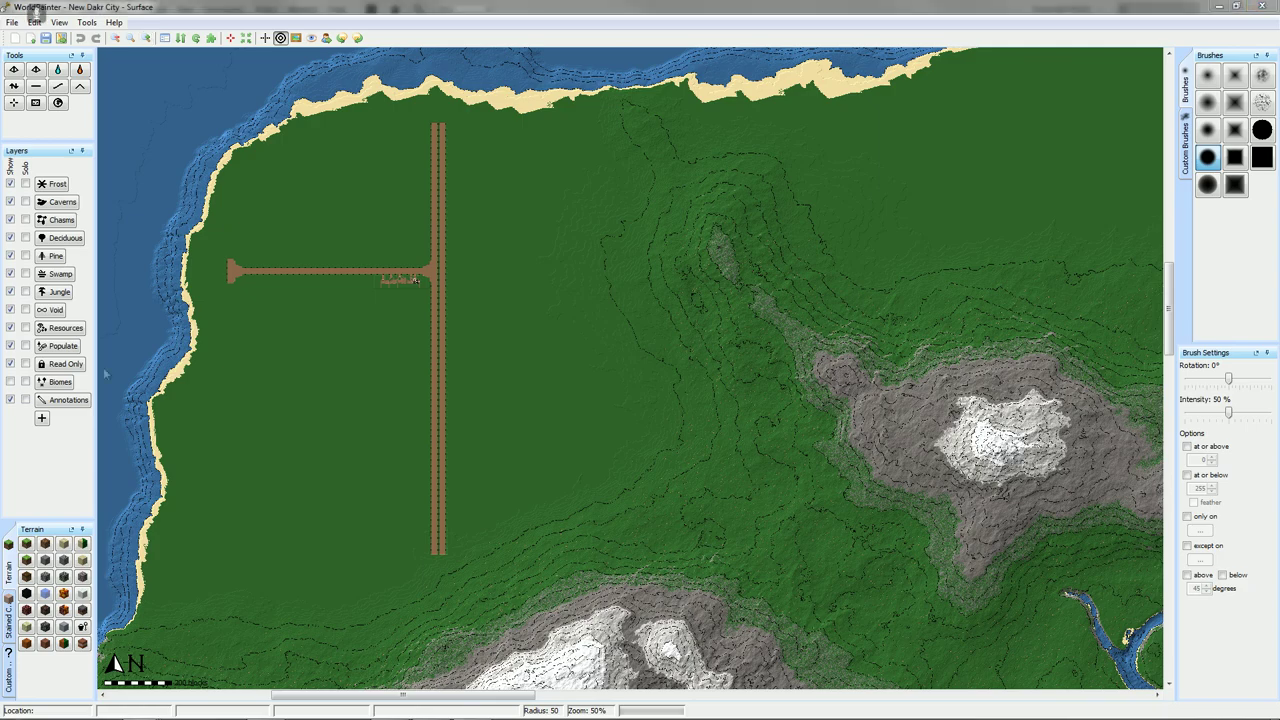
Switch to the web browser and view the Ramona airport aerial photo and the Fokker 50 Wikipedia article as references.
{"action": "key", "text": "alt+Tab"}
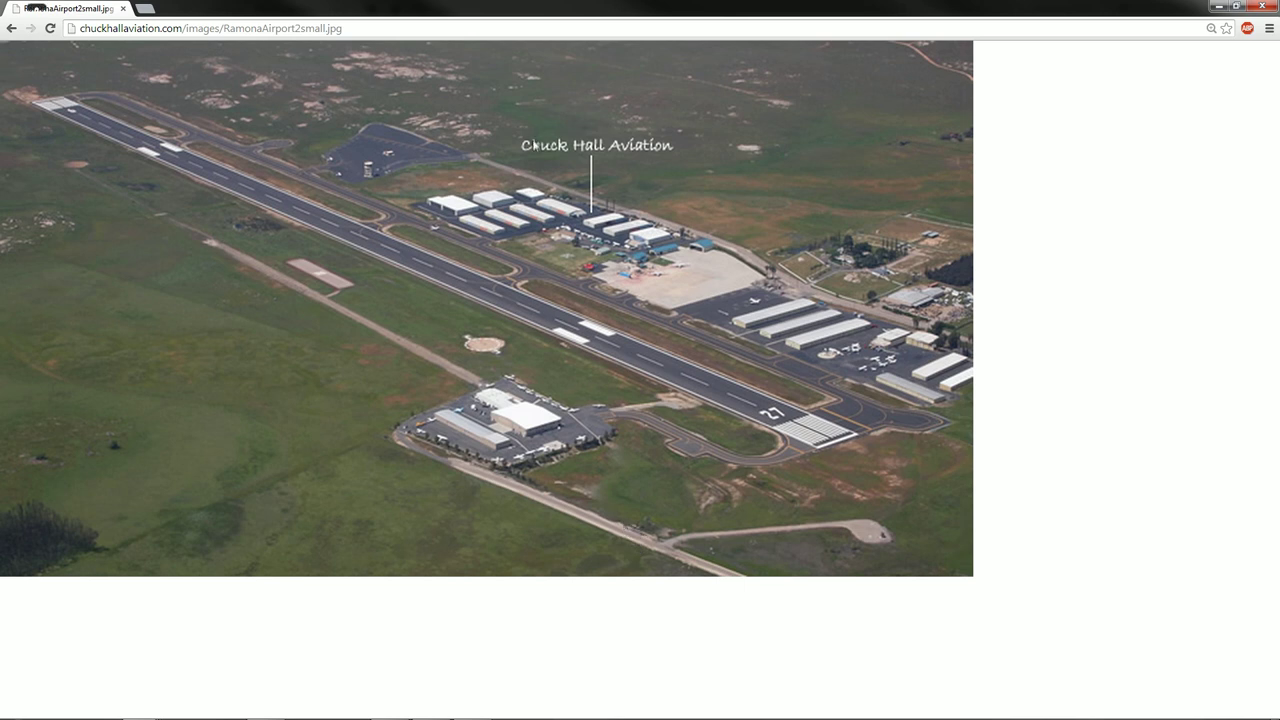
{"action": "left_click", "coordinate": [187, 30]}
{"action": "left_click_drag", "start_coordinate": [223, 30], "coordinate": [376, 30]}
{"action": "left_click", "coordinate": [376, 30]}
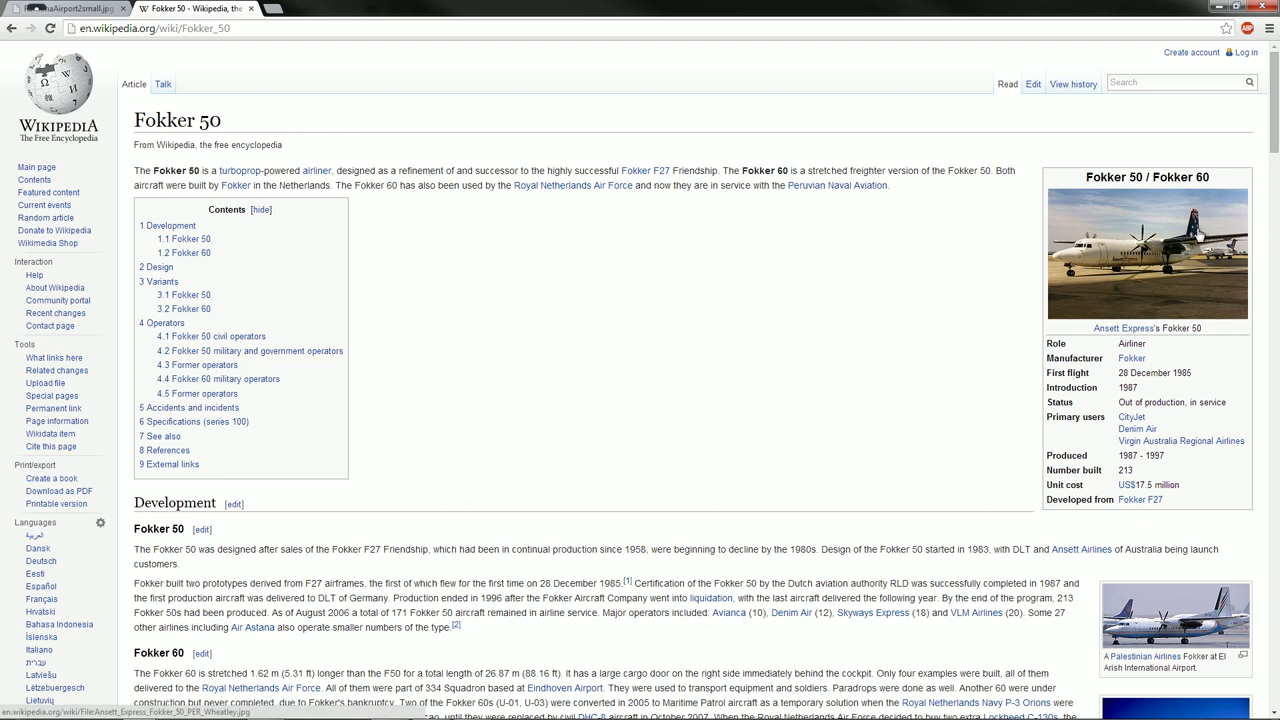
{"action": "left_click_drag", "start_coordinate": [1167, 178], "coordinate": [1213, 197]}
{"action": "left_click", "coordinate": [1209, 178]}
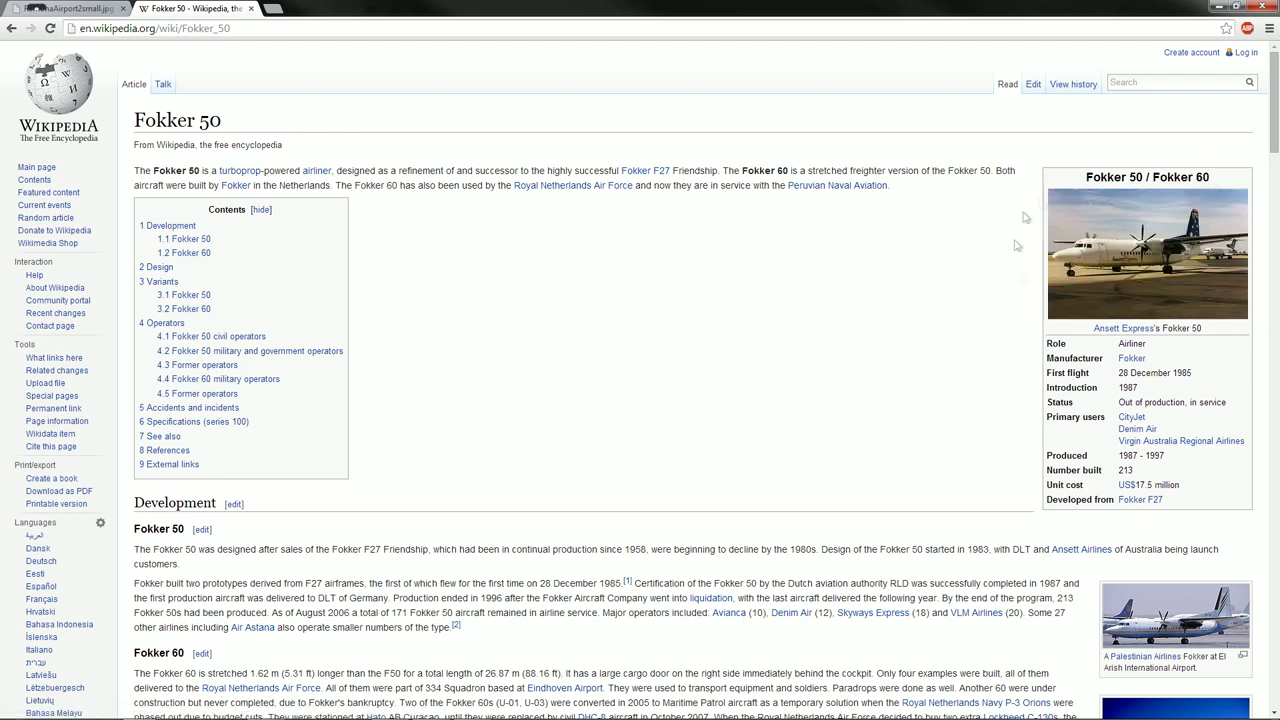
View the Ramona airport aerial photo and switch to the airport layout drawing in Fireworks.
{"action": "left_click", "coordinate": [76, 9]}
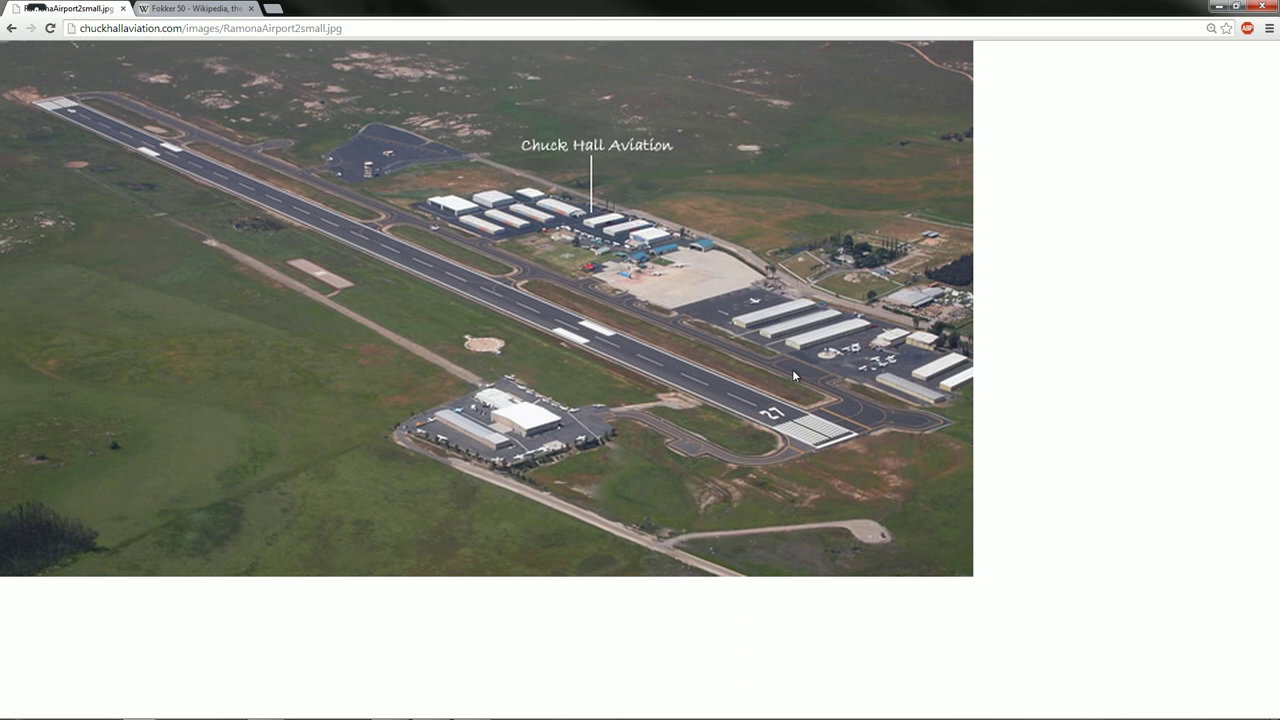
{"action": "mouse_move", "coordinate": [600, 718]}
{"action": "mouse_move", "coordinate": [470, 718]}
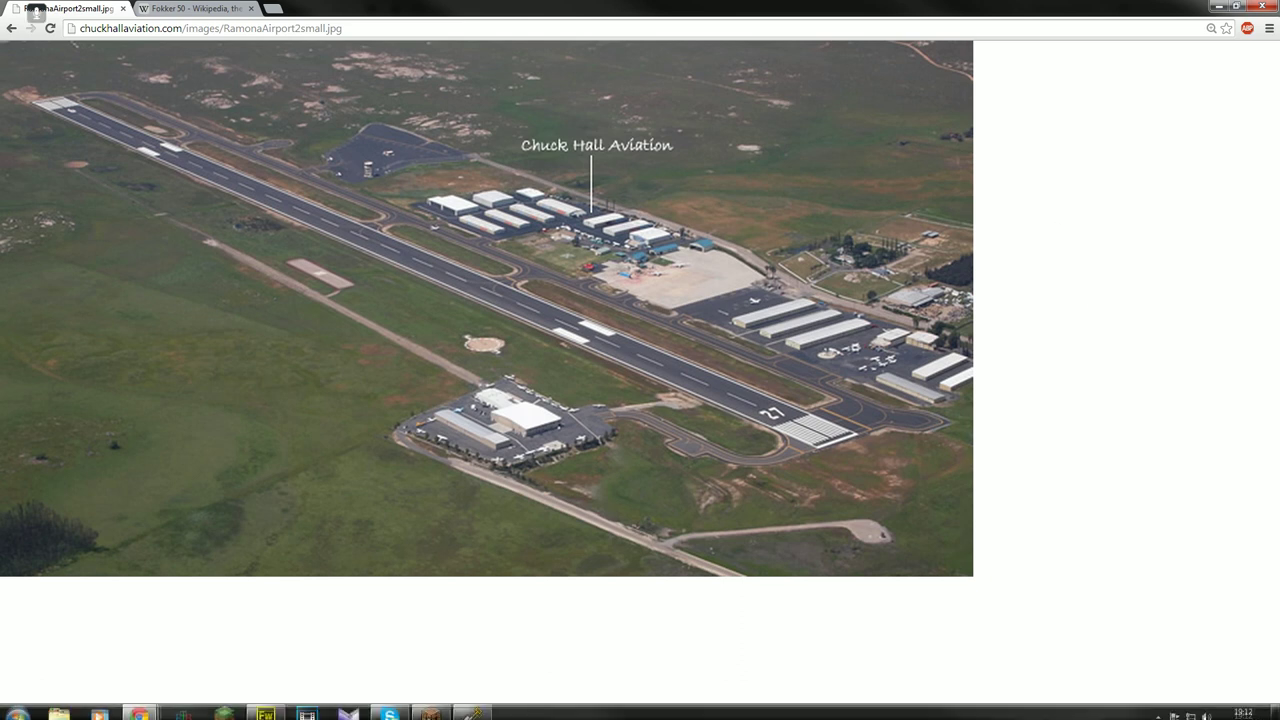
{"action": "left_click", "coordinate": [266, 707]}
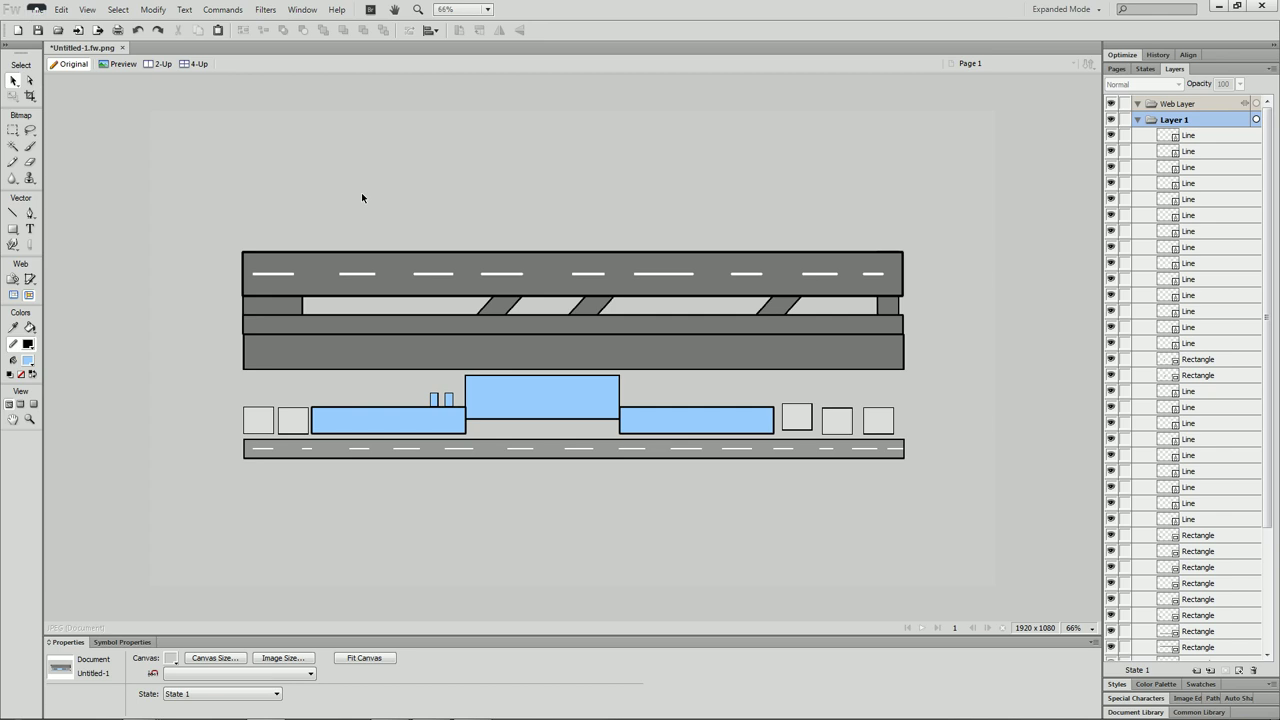
Close WorldPainter and set the canvas colour of the airport drawing in Fireworks to white (#FFFFFF).
{"action": "mouse_move", "coordinate": [361, 715]}
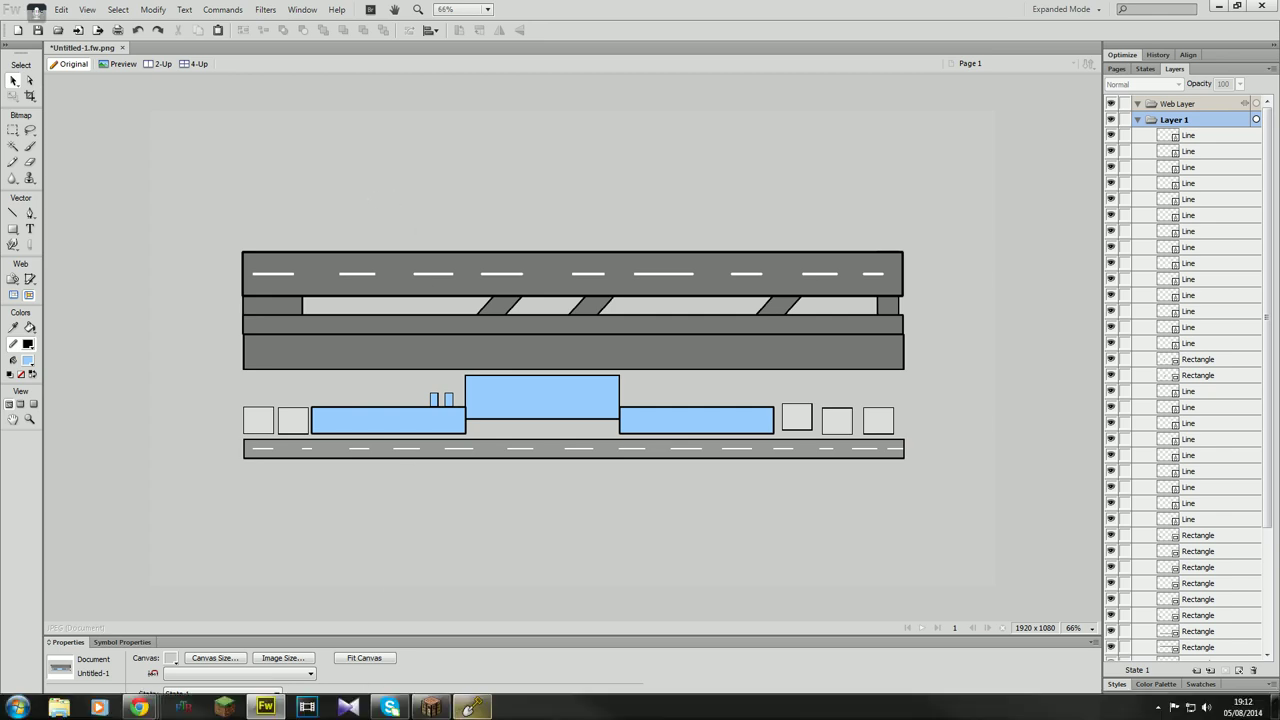
{"action": "left_click", "coordinate": [471, 707]}
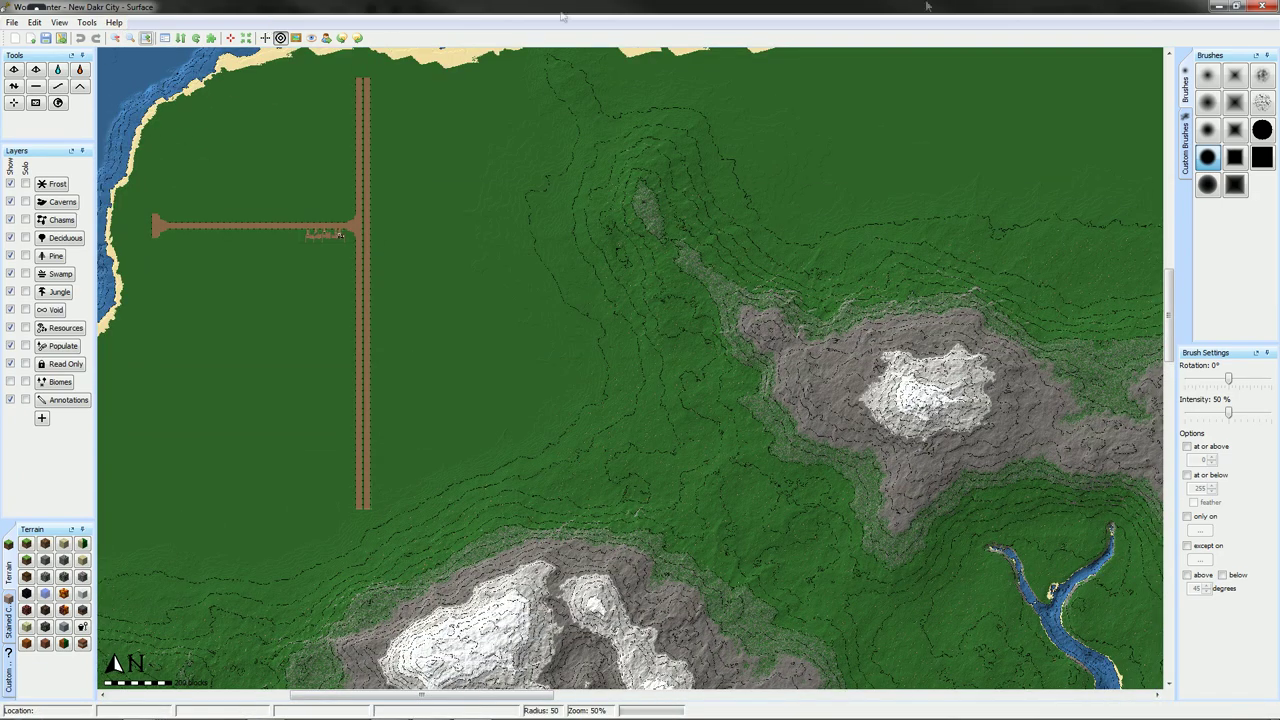
{"action": "left_click", "coordinate": [1261, 6]}
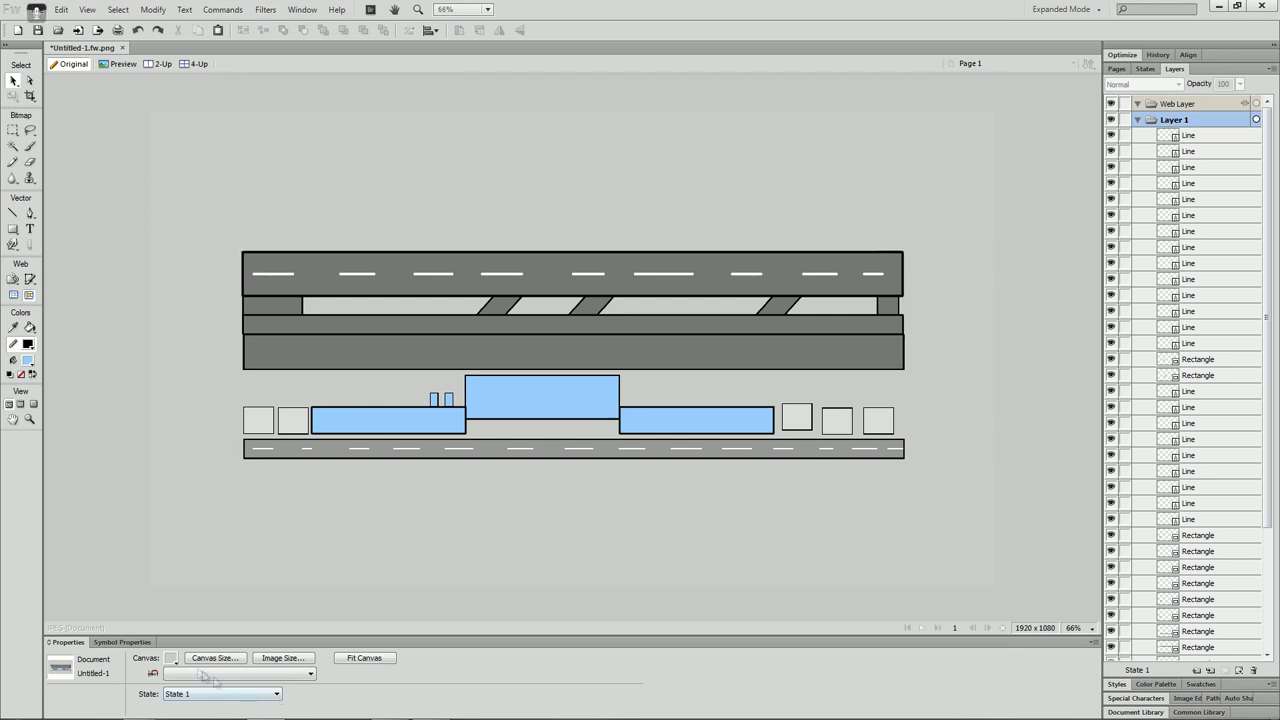
{"action": "left_click", "coordinate": [172, 659]}
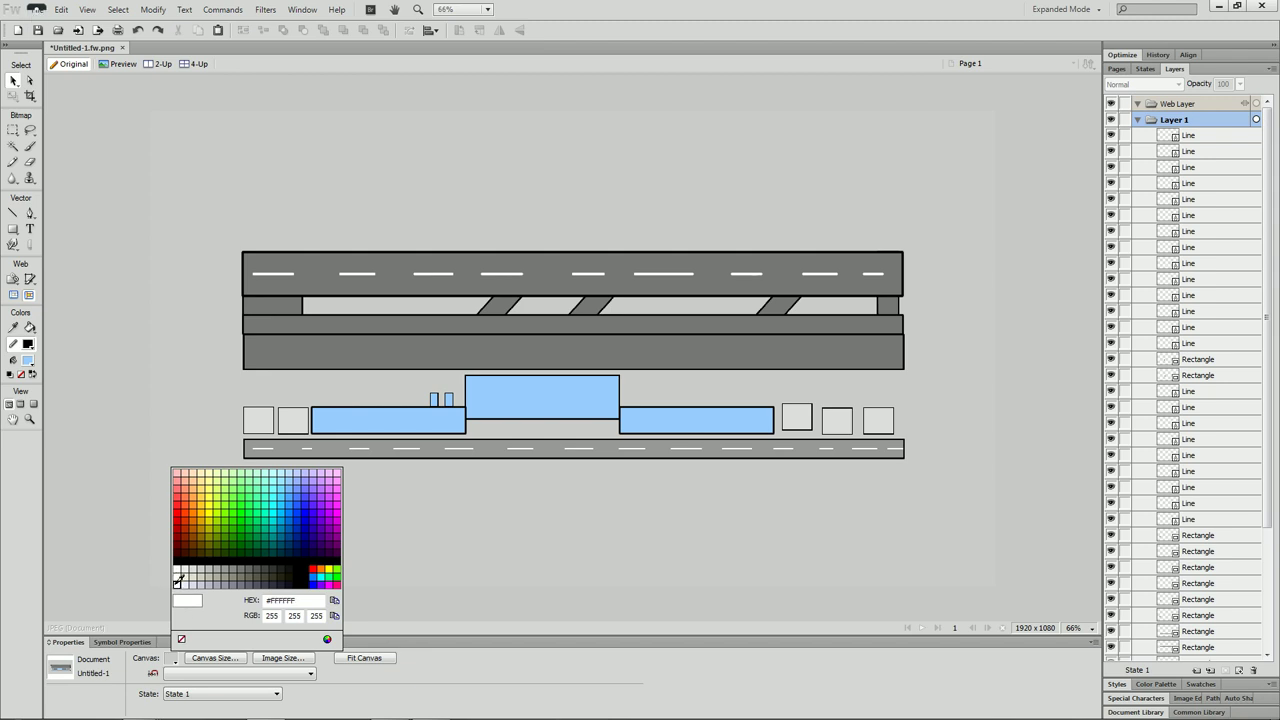
{"action": "left_click", "coordinate": [180, 584]}
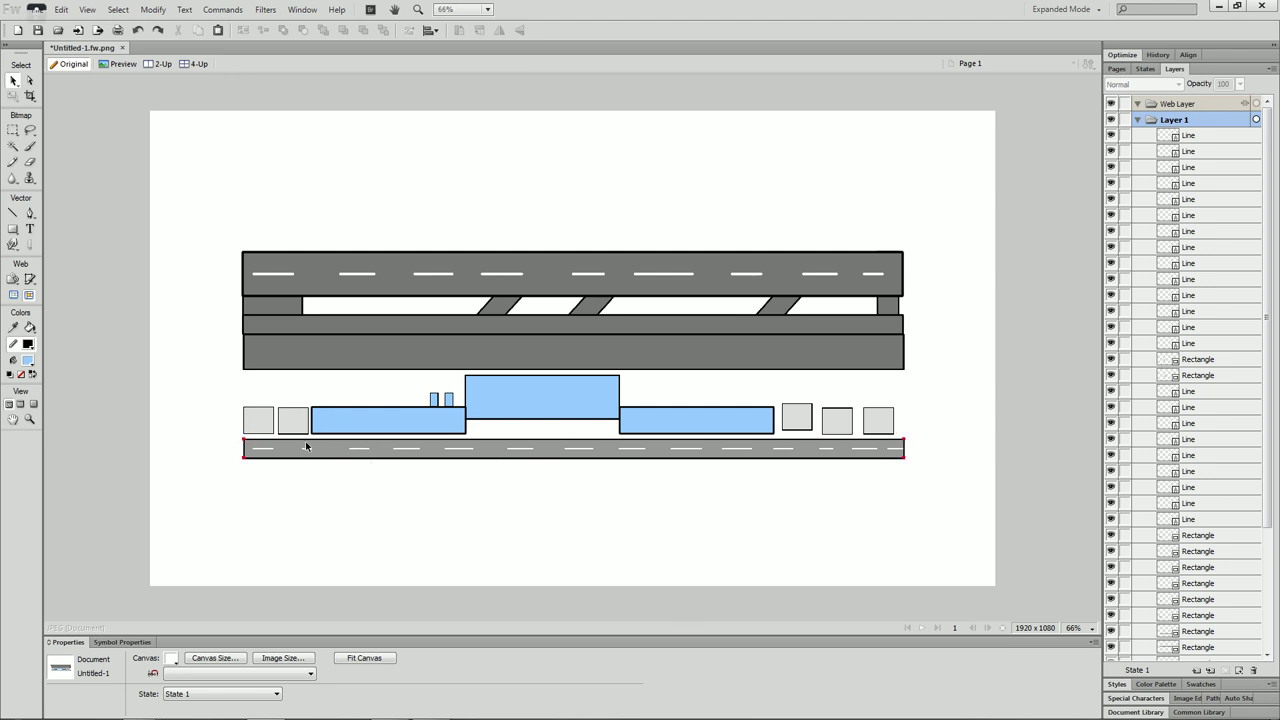
Move the large dark grey apron strip down so that it lies behind the blue terminal buildings.
{"action": "left_click", "coordinate": [531, 392]}
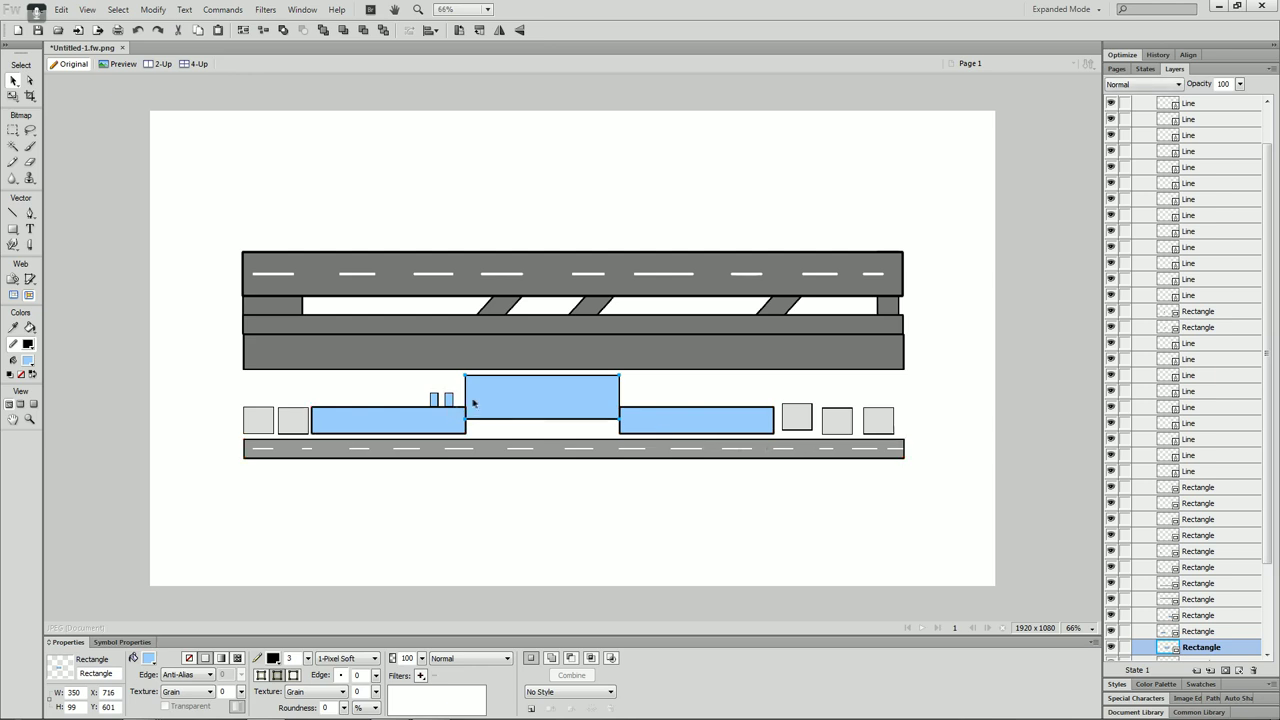
{"action": "left_click", "coordinate": [450, 401]}
{"action": "left_click", "coordinate": [434, 402]}
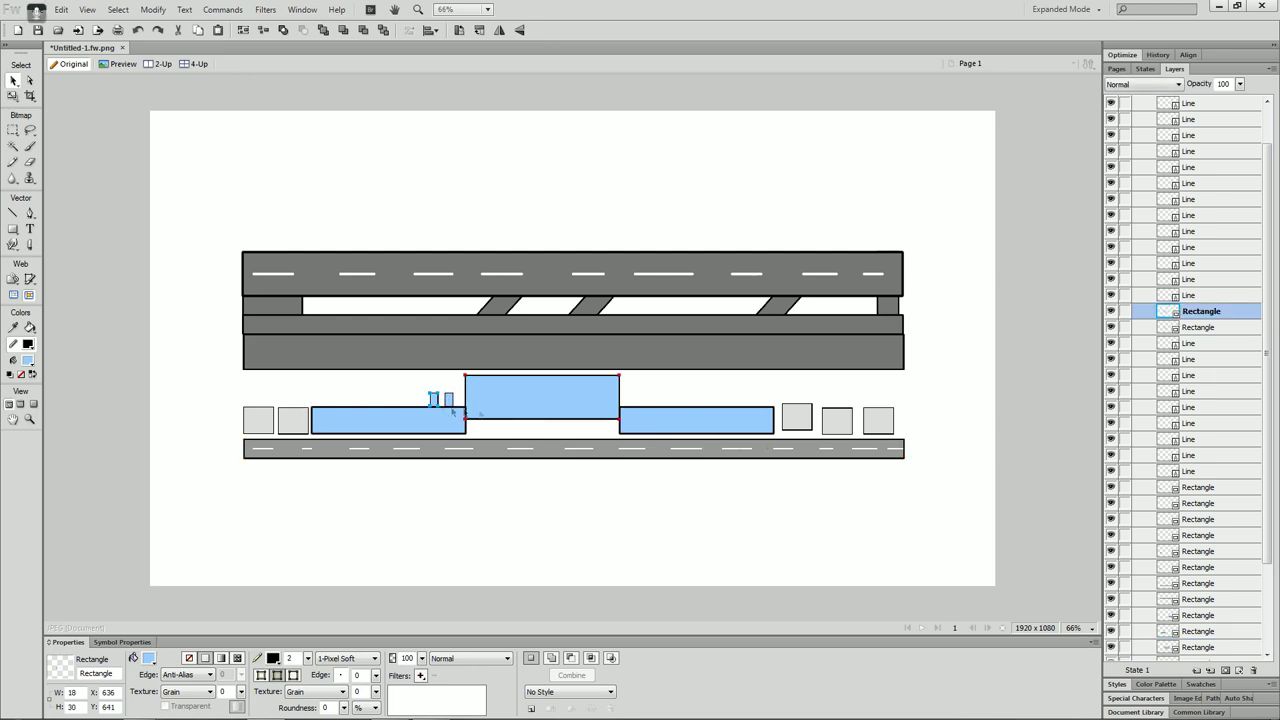
{"action": "left_click", "coordinate": [252, 416]}
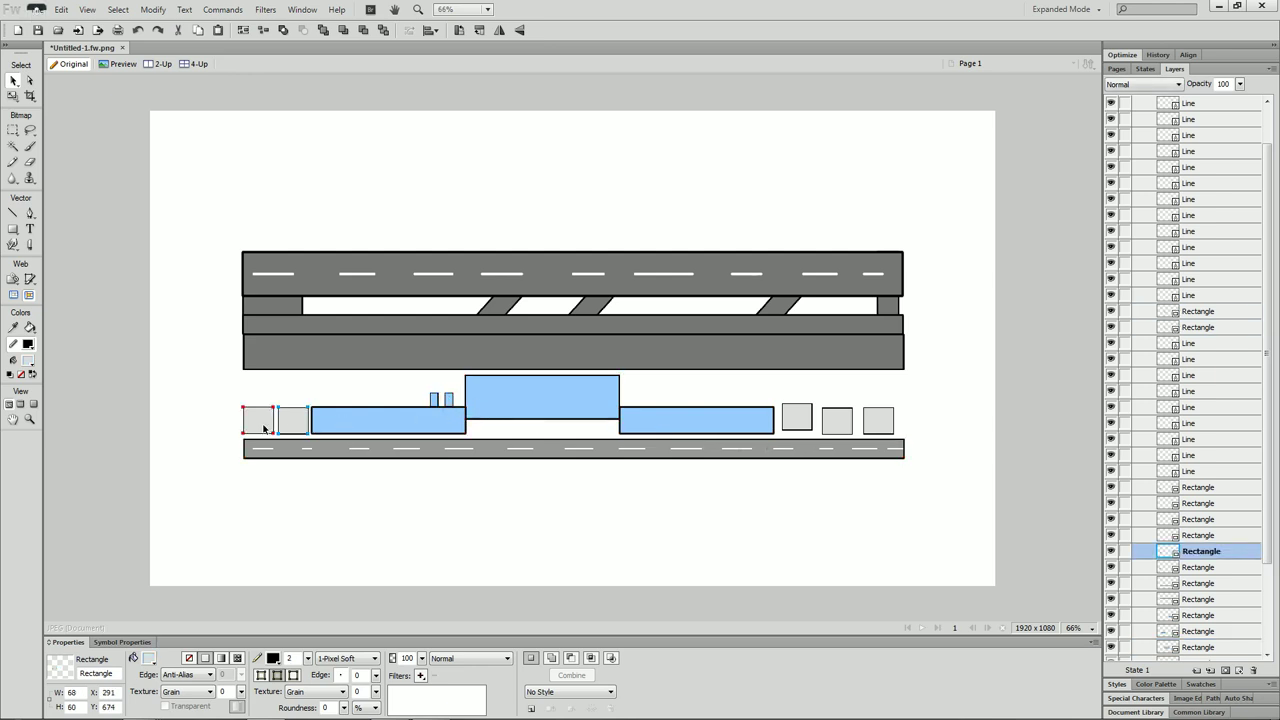
{"action": "left_click", "coordinate": [412, 368]}
{"action": "left_click_drag", "start_coordinate": [542, 349], "coordinate": [545, 393]}
Move the runway, its white centre dashes and the taxiways together down to just above the apron strip.
{"action": "left_click_drag", "start_coordinate": [940, 205], "coordinate": [236, 341]}
{"action": "left_click_drag", "start_coordinate": [331, 328], "coordinate": [329, 357]}
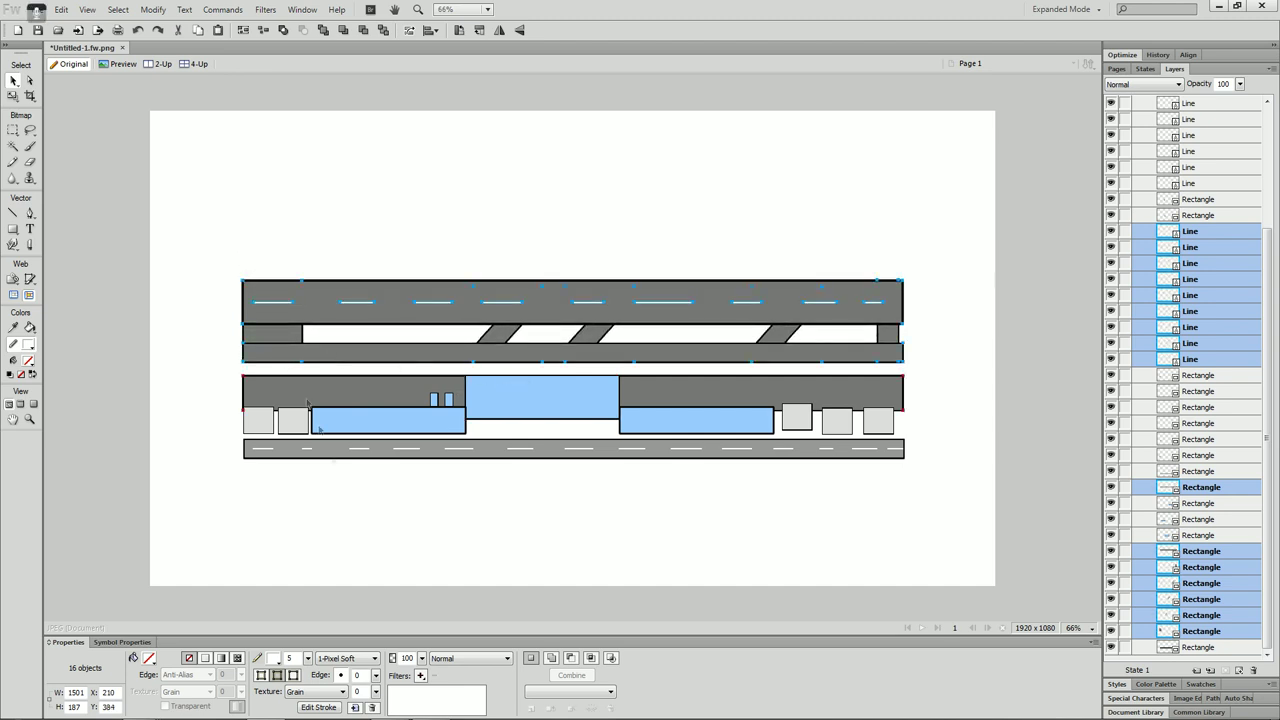
{"action": "left_click", "coordinate": [627, 542]}
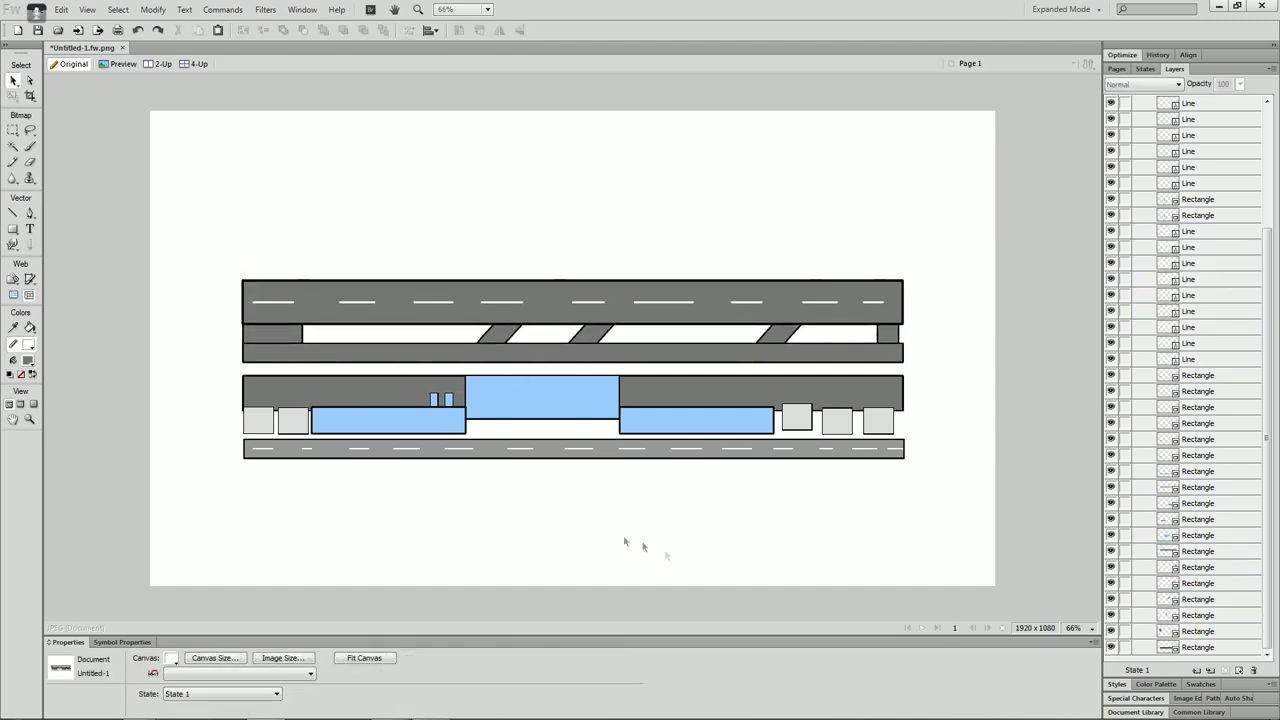
Line up the light grey square just right of the terminal wing with the two squares beside it.
{"action": "left_click", "coordinate": [554, 400]}
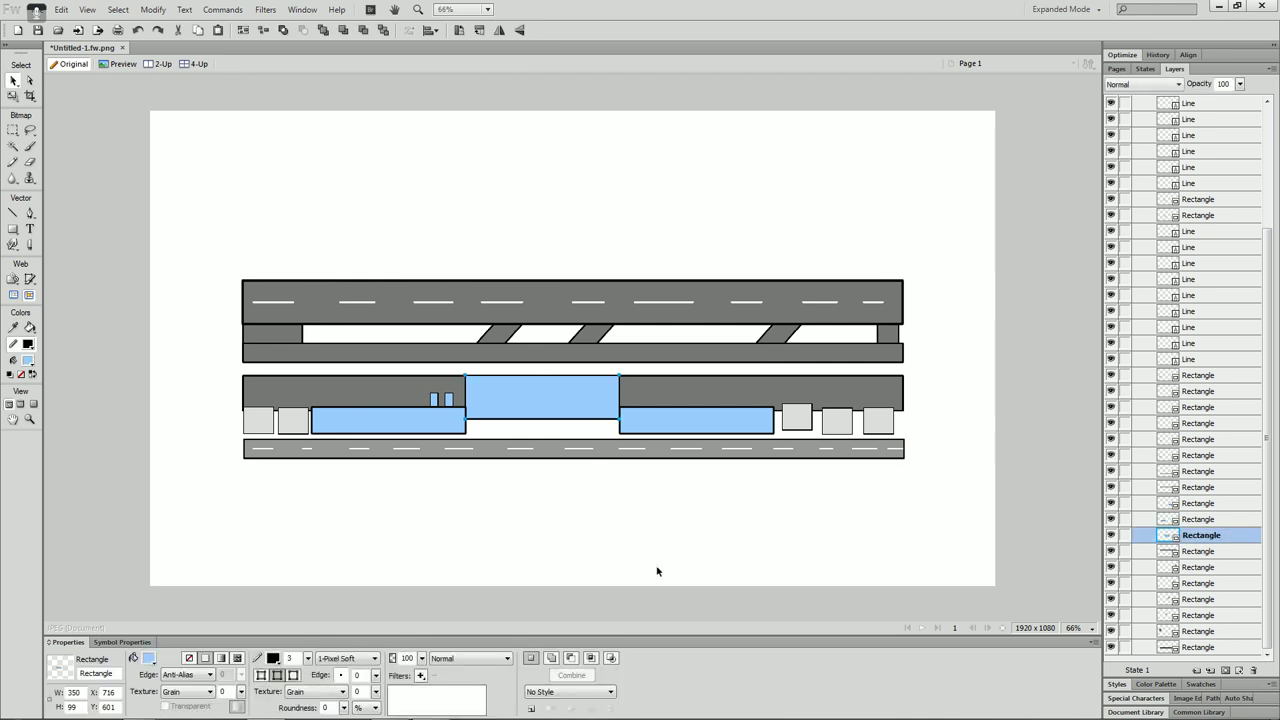
{"action": "left_click", "coordinate": [590, 541]}
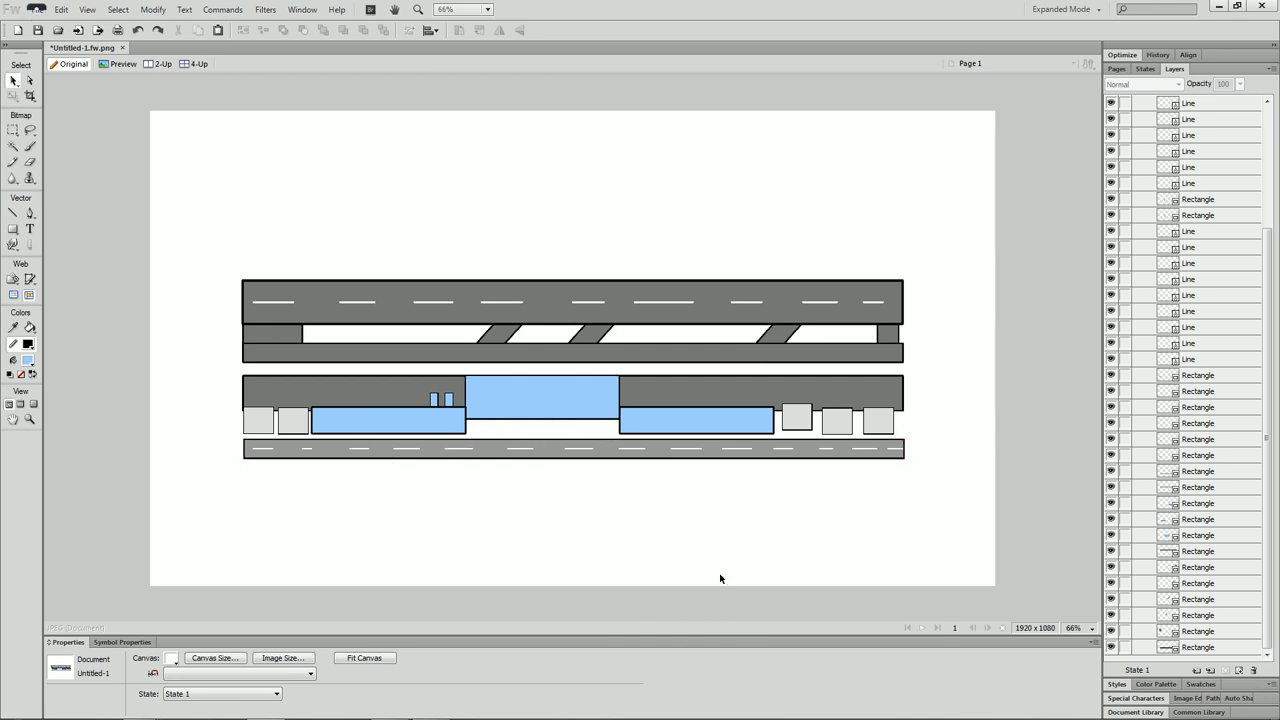
{"action": "left_click_drag", "start_coordinate": [789, 414], "coordinate": [797, 423]}
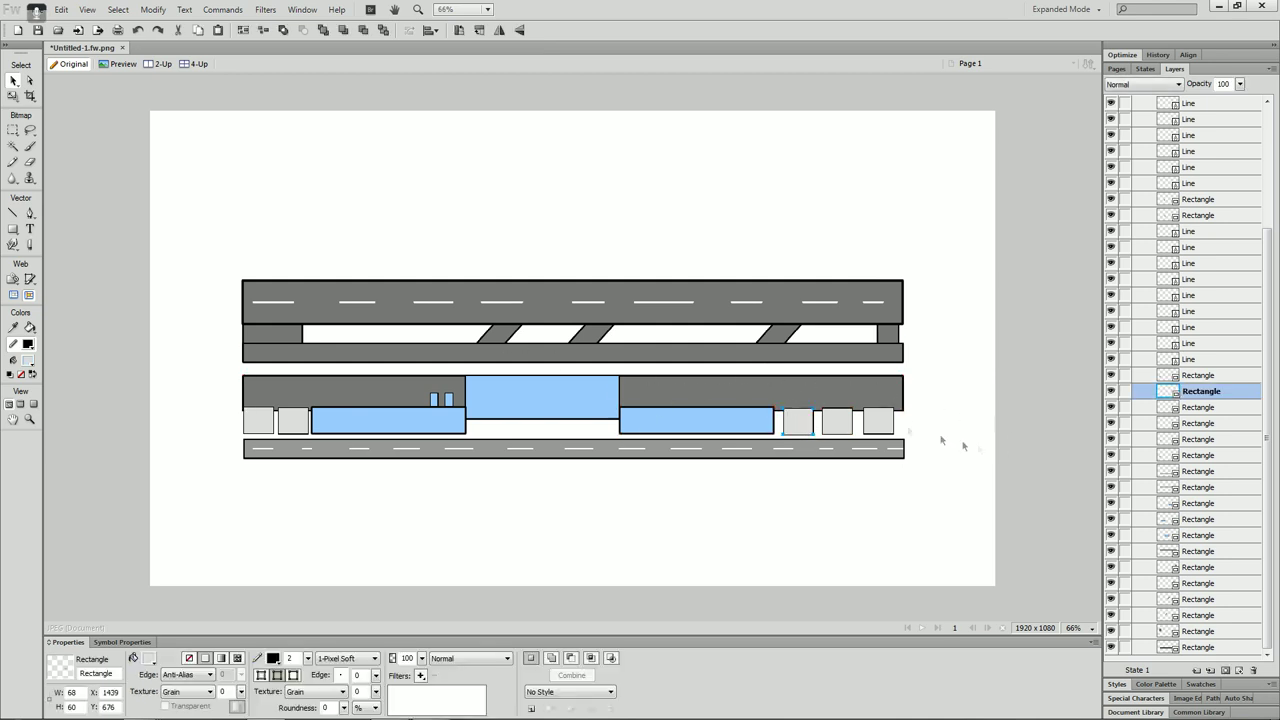
Inspect the runway and each connector between it and the parallel taxiway.
{"action": "left_click", "coordinate": [562, 296]}
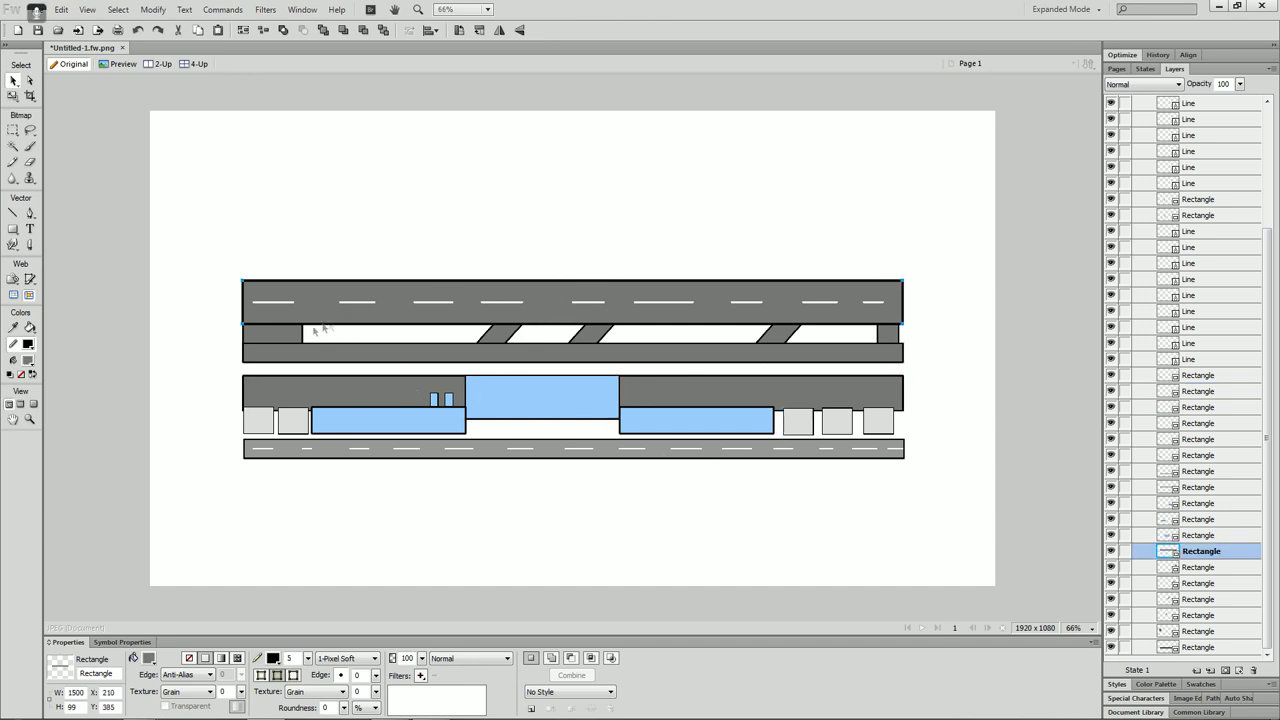
{"action": "left_click", "coordinate": [504, 331]}
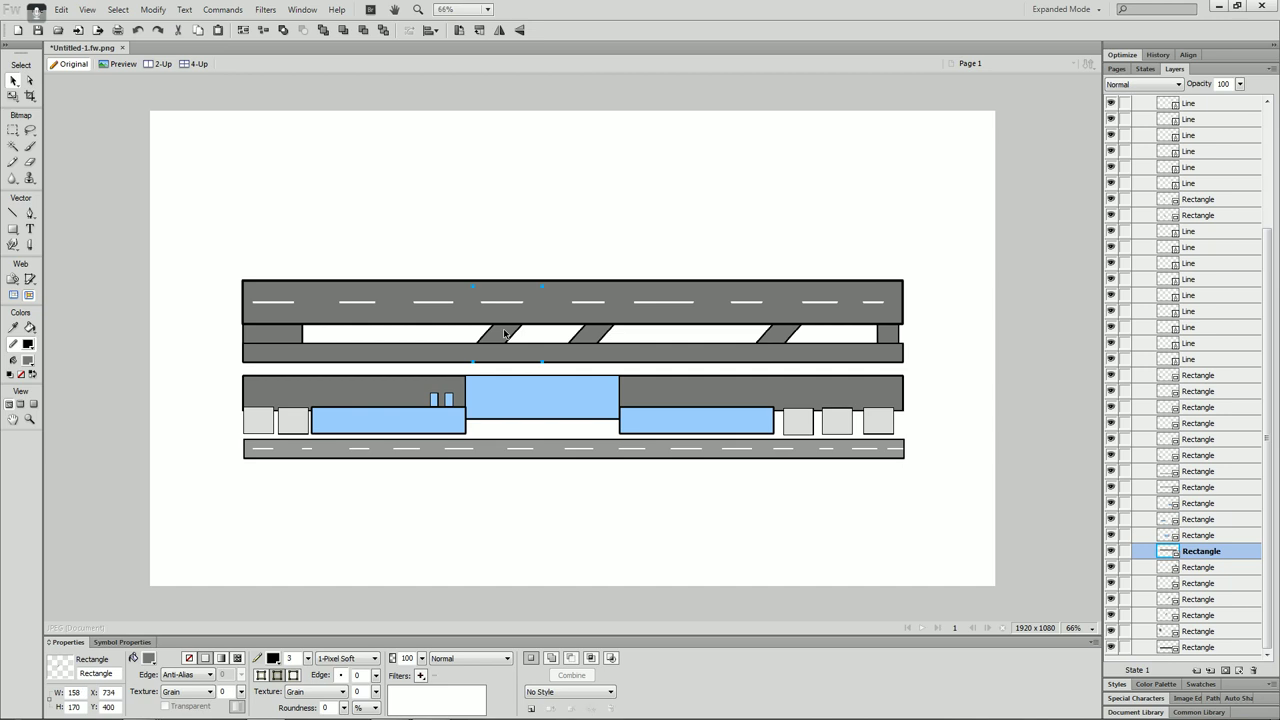
{"action": "left_click", "coordinate": [597, 336]}
{"action": "left_click", "coordinate": [772, 339]}
{"action": "left_click", "coordinate": [890, 340]}
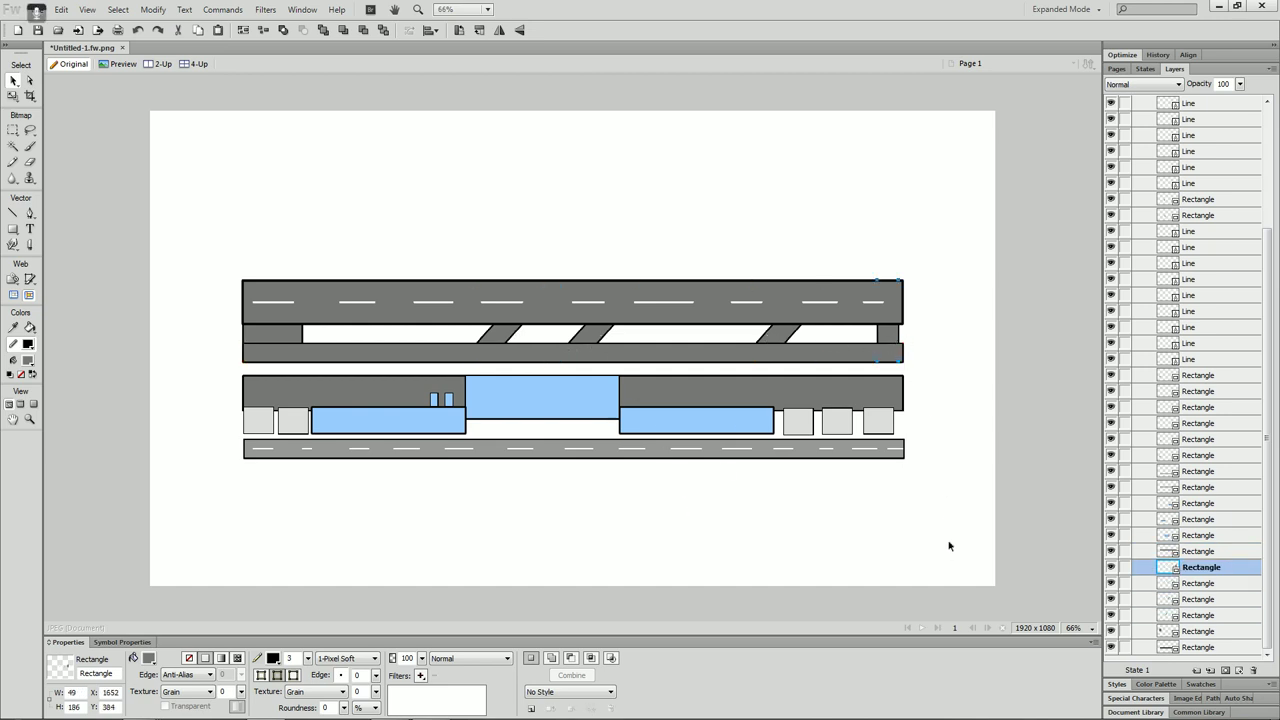
{"action": "left_click", "coordinate": [286, 336]}
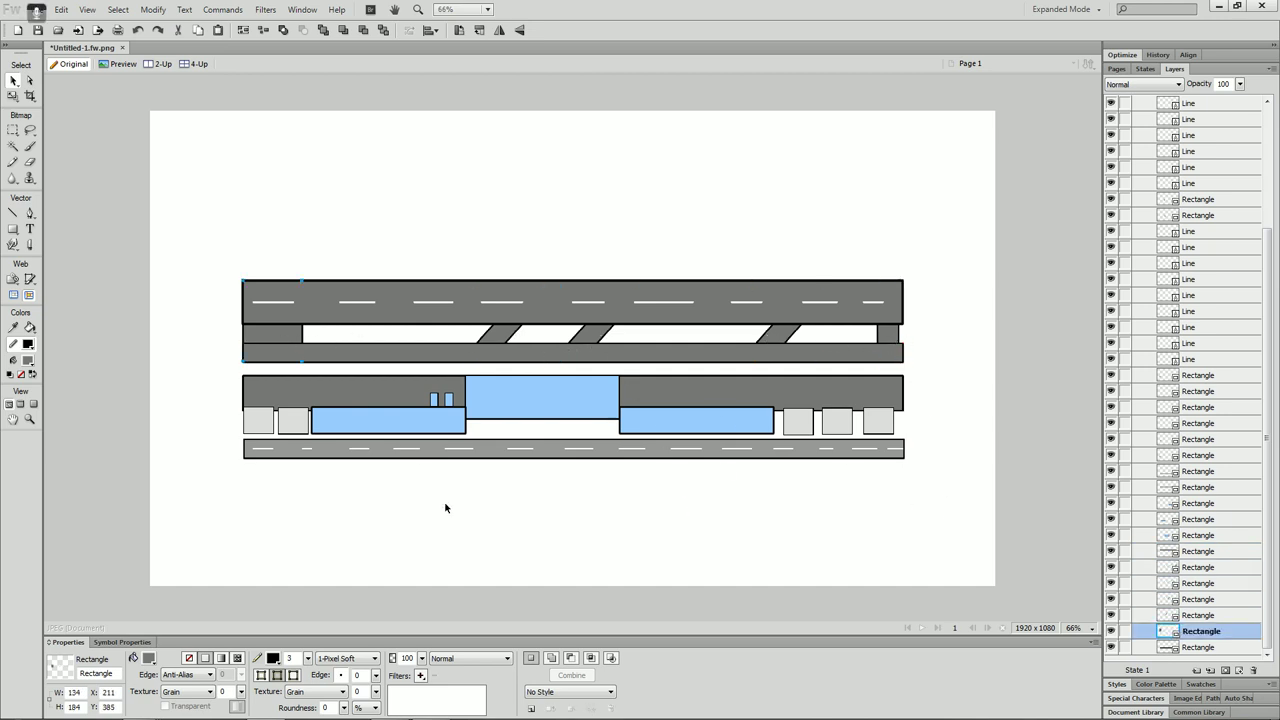
Compare the airport drawing and its central terminal building with the Ramona airport aerial photo in the browser.
{"action": "mouse_move", "coordinate": [140, 707]}
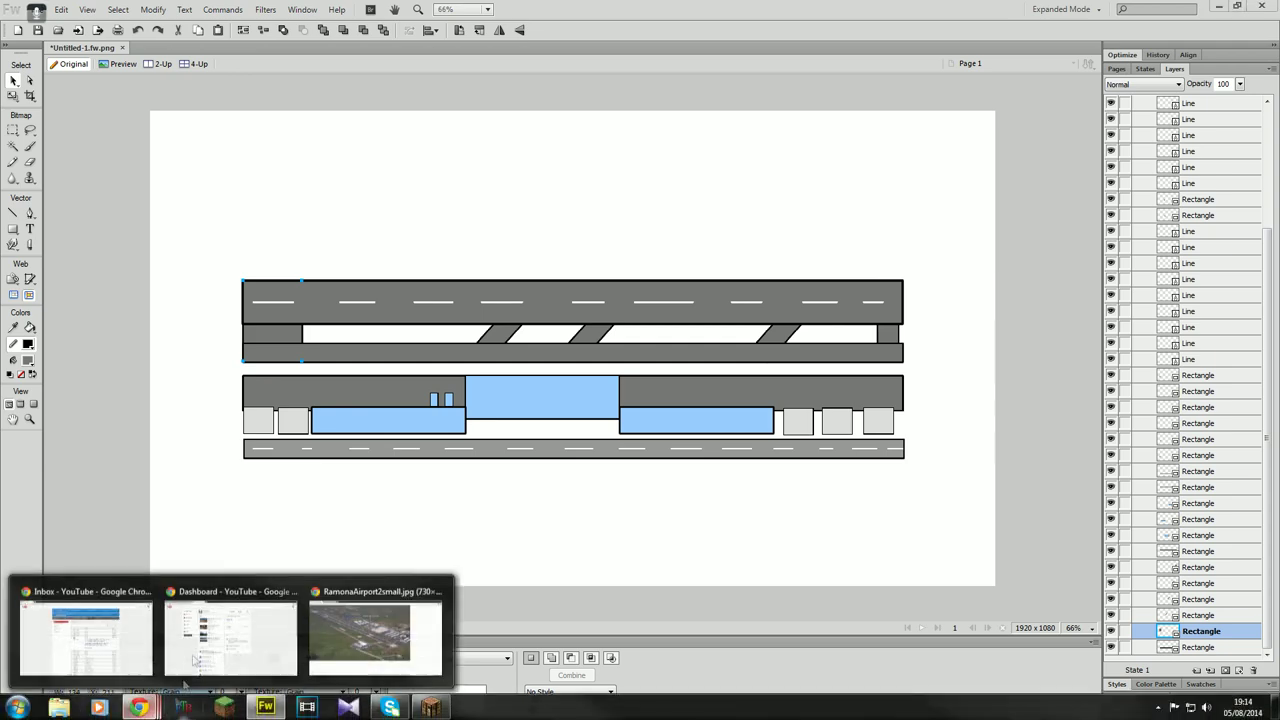
{"action": "left_click", "coordinate": [375, 632]}
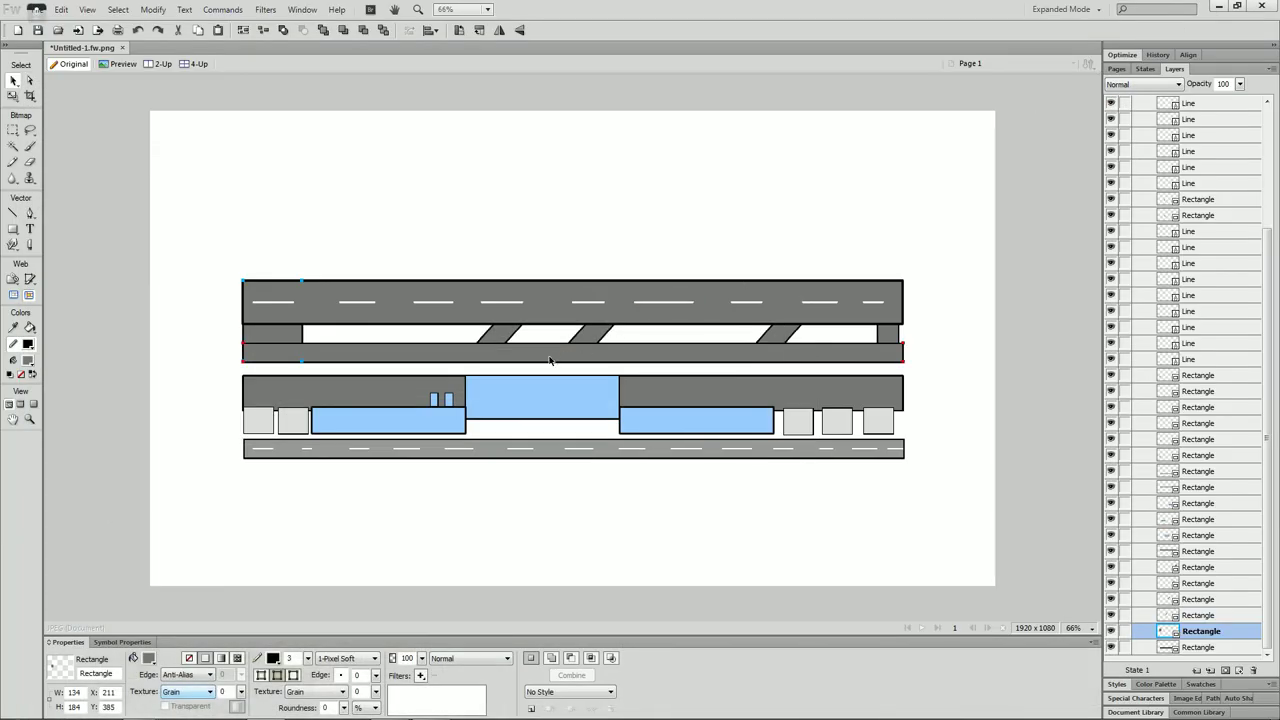
{"action": "left_click", "coordinate": [544, 394]}
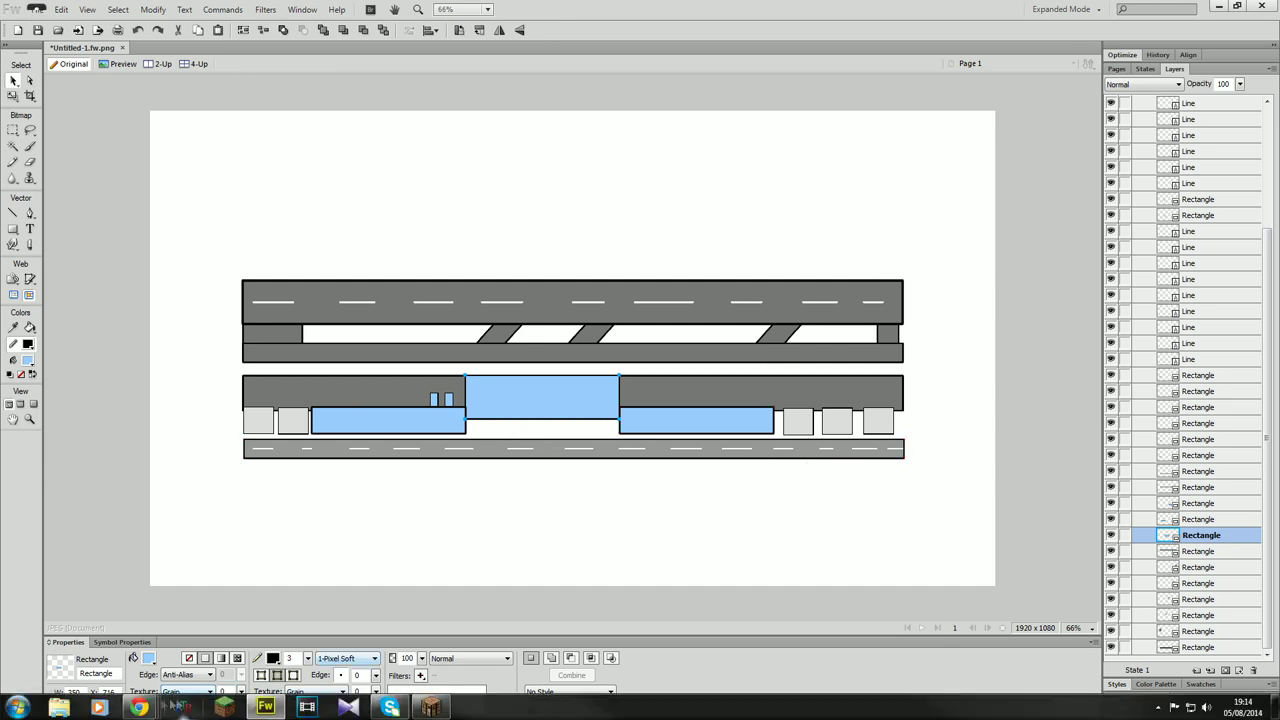
{"action": "left_click", "coordinate": [142, 707]}
{"action": "left_click", "coordinate": [345, 637]}
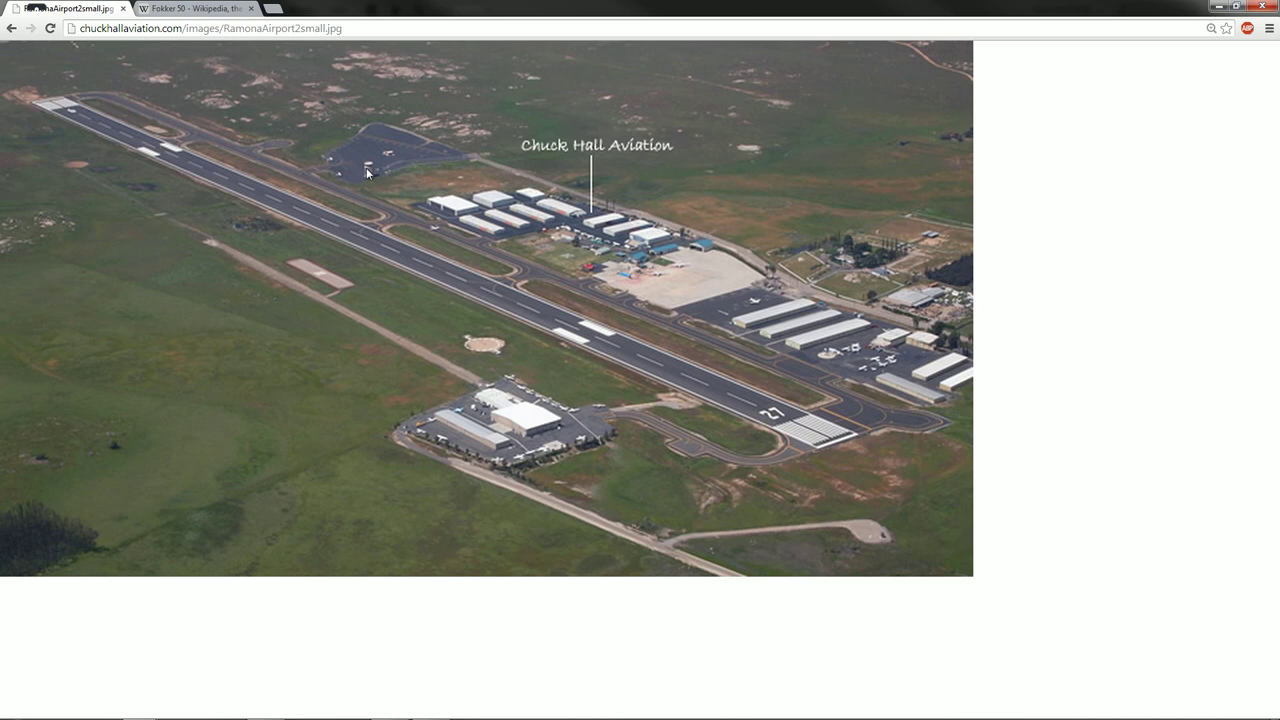
{"action": "mouse_move", "coordinate": [139, 707]}
{"action": "mouse_move", "coordinate": [120, 655]}
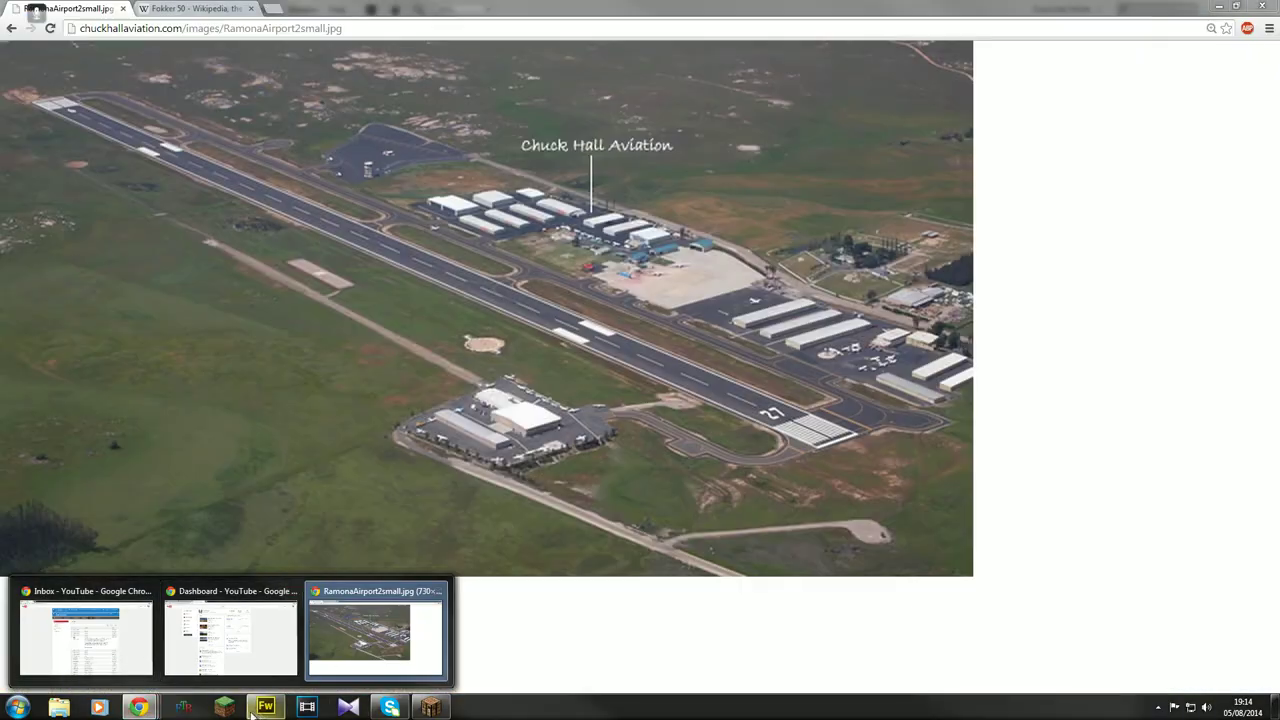
{"action": "left_click", "coordinate": [265, 707]}
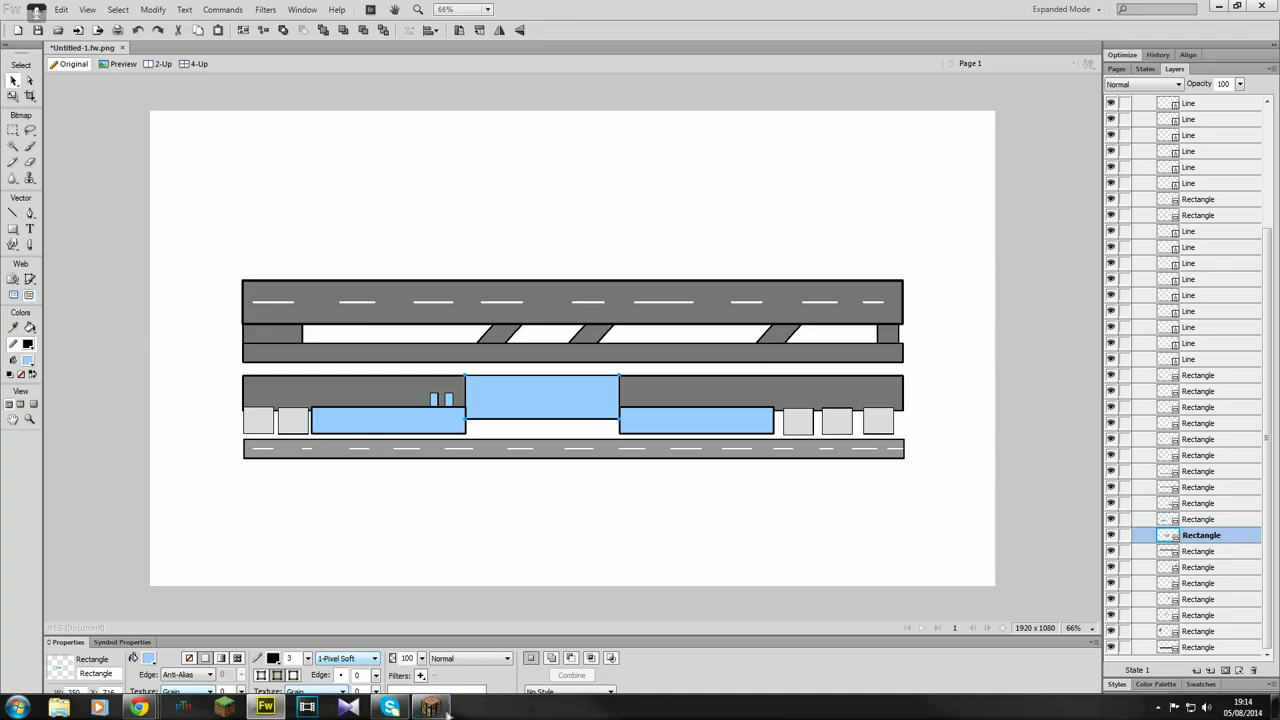
Open the New Dakr City world in Minecraft and clear the whole inventory.
{"action": "left_click", "coordinate": [430, 707]}
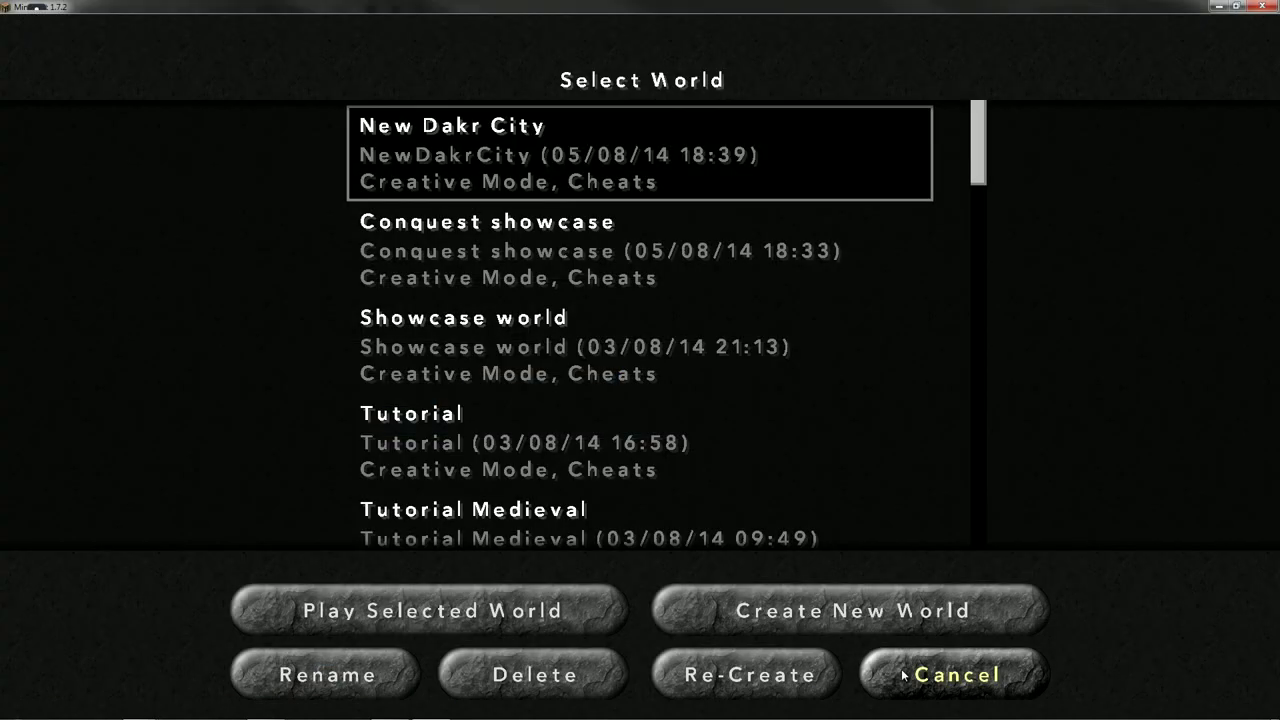
{"action": "left_click", "coordinate": [517, 610]}
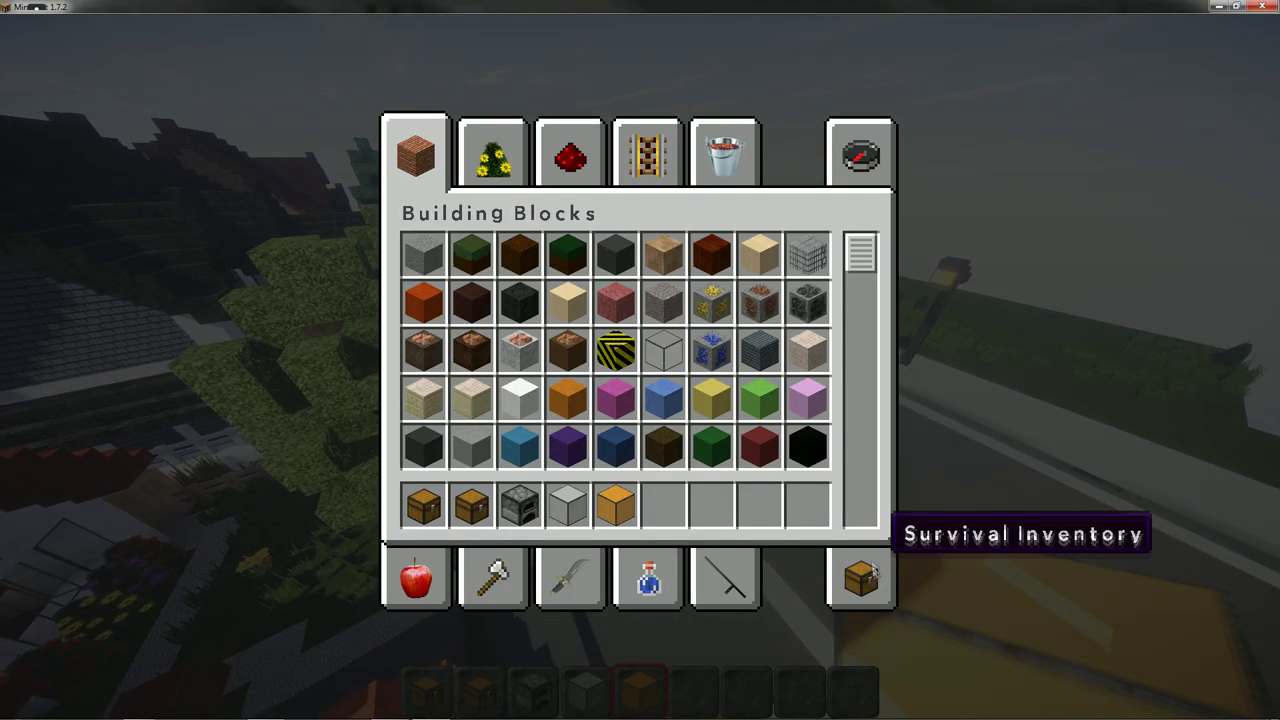
{"action": "left_click", "coordinate": [860, 577]}
{"action": "left_click", "coordinate": [860, 503], "text": "shift"}
{"action": "key", "text": "e"}
Fly over the street of houses to examine the road, street lamps, gardens and junction.
{"action": "key", "text": "w"}
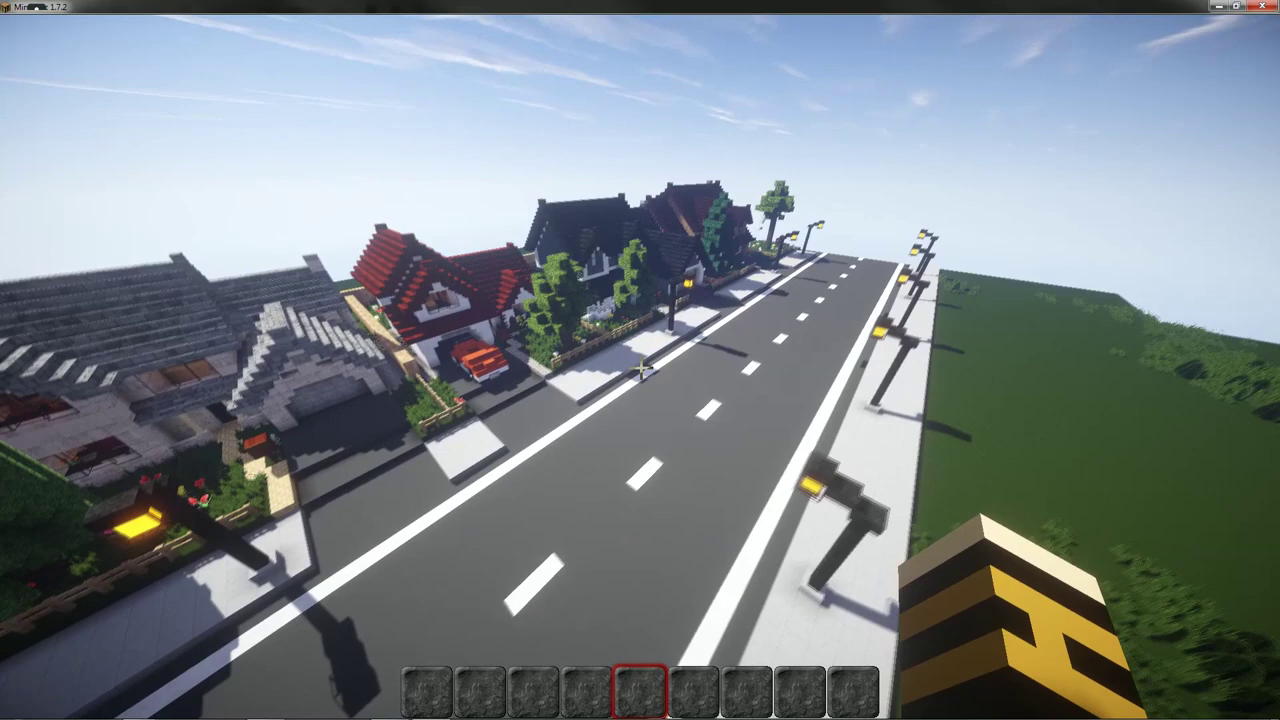
{"action": "key", "text": "s"}
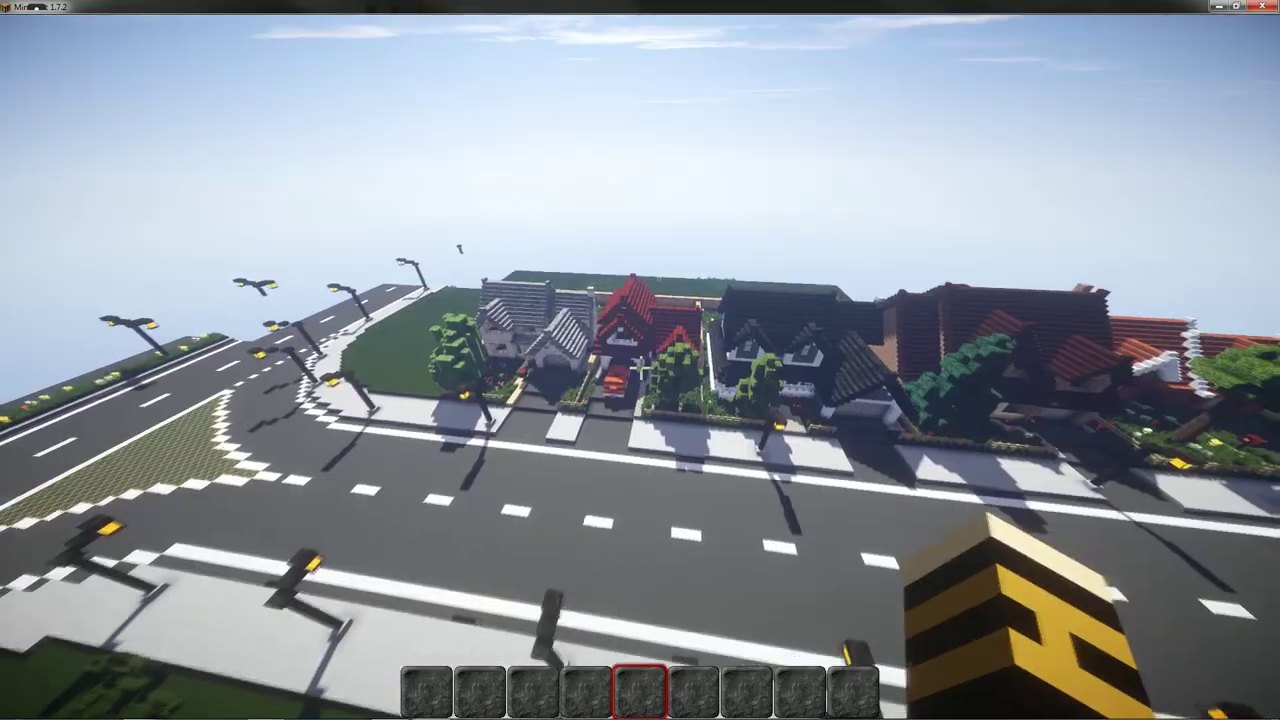
{"action": "key", "text": "d"}
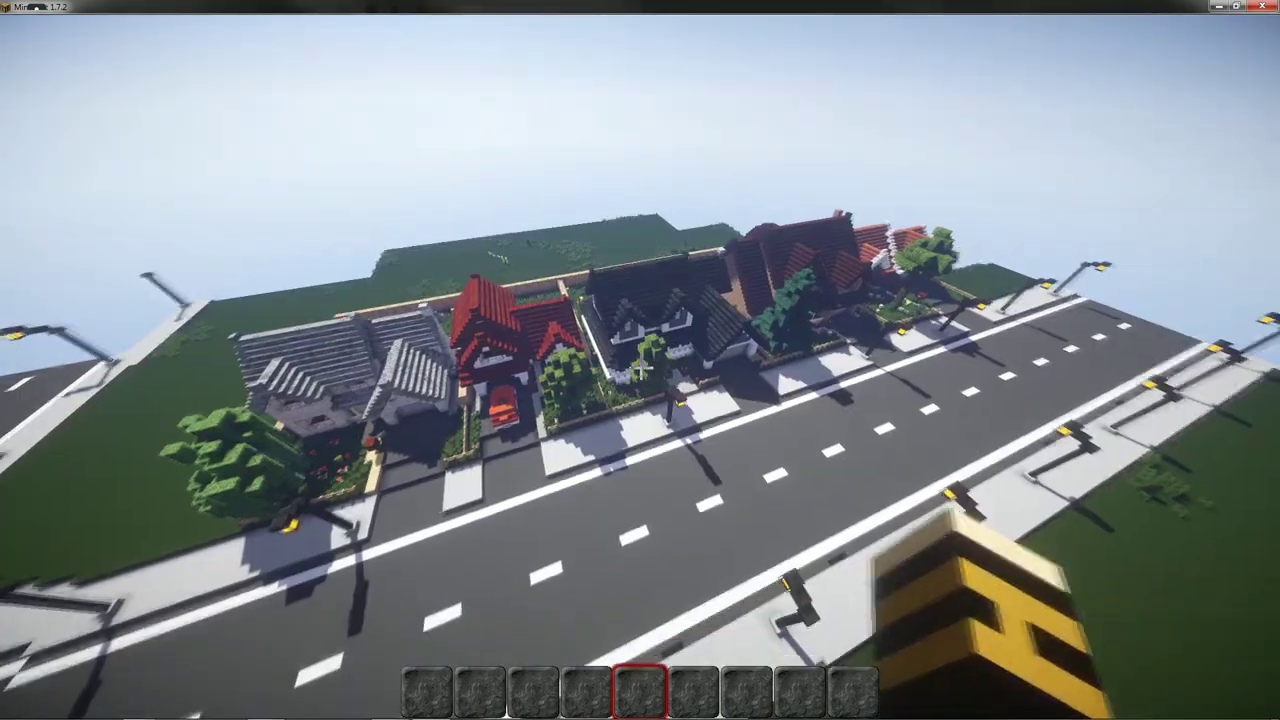
{"action": "key", "text": "w"}
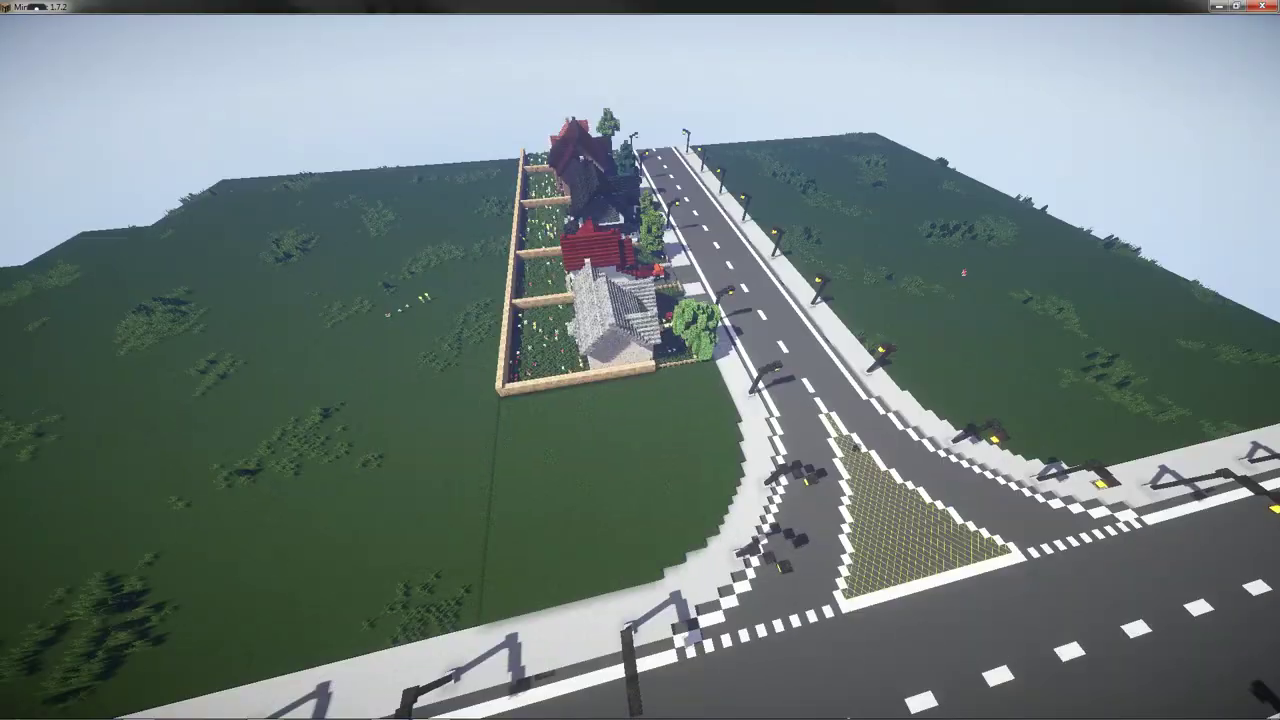
Leave the New Dakr City world and join the Isles of Dakros multiplayer server.
{"action": "key", "text": "Escape"}
{"action": "left_click", "coordinate": [682, 492]}
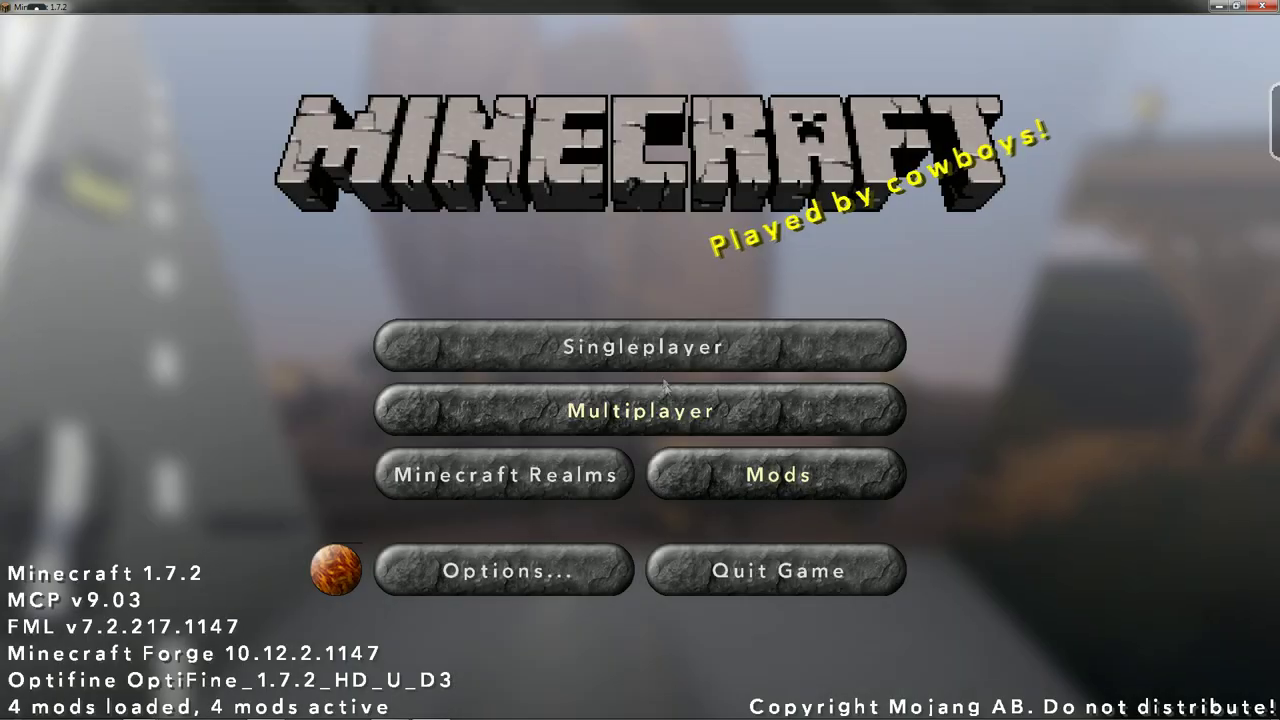
{"action": "left_click", "coordinate": [651, 407]}
{"action": "left_click", "coordinate": [663, 277]}
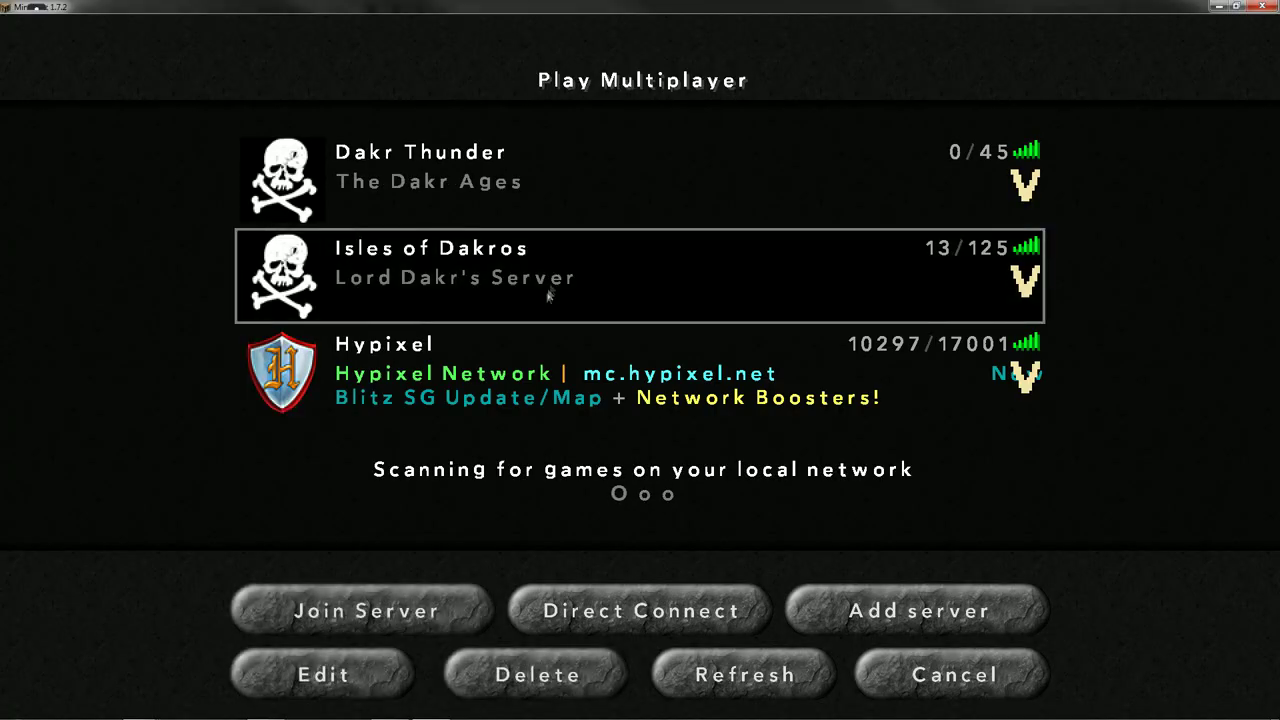
{"action": "left_click", "coordinate": [400, 592]}
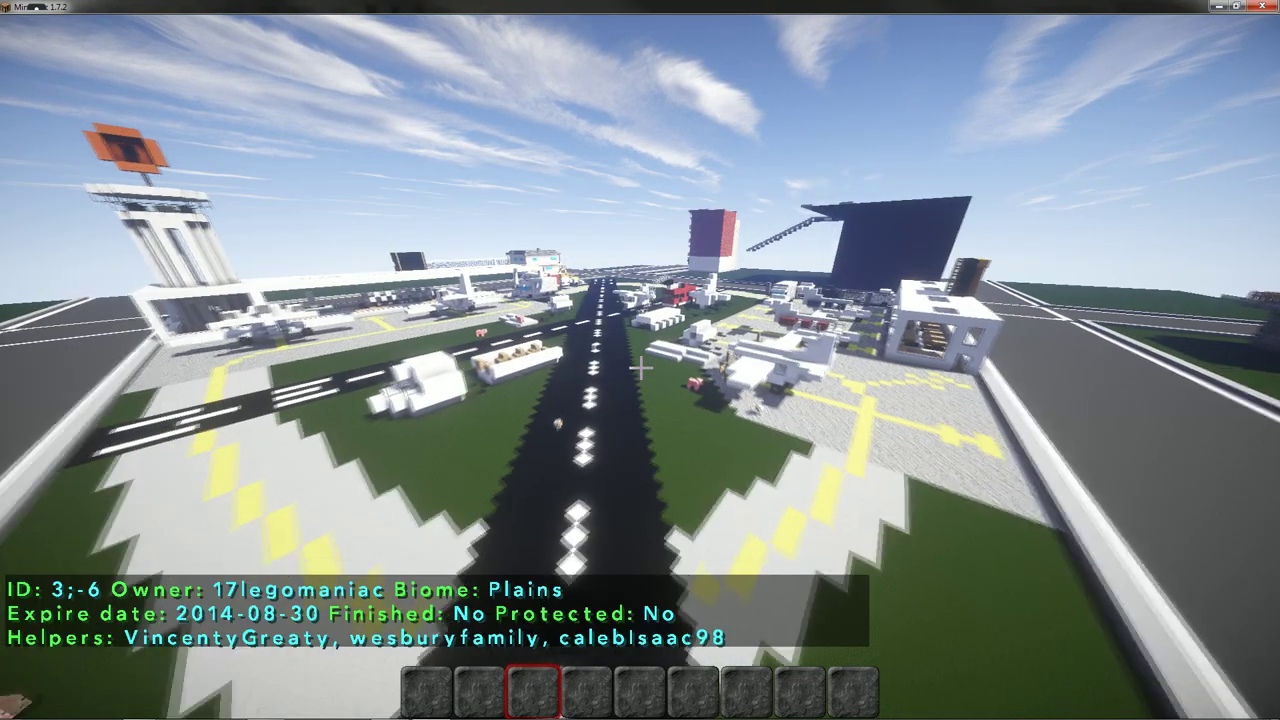
Fly over the example airport to examine its runway layout, curved taxiways and the apron with parked aircraft.
{"action": "key", "text": "s"}
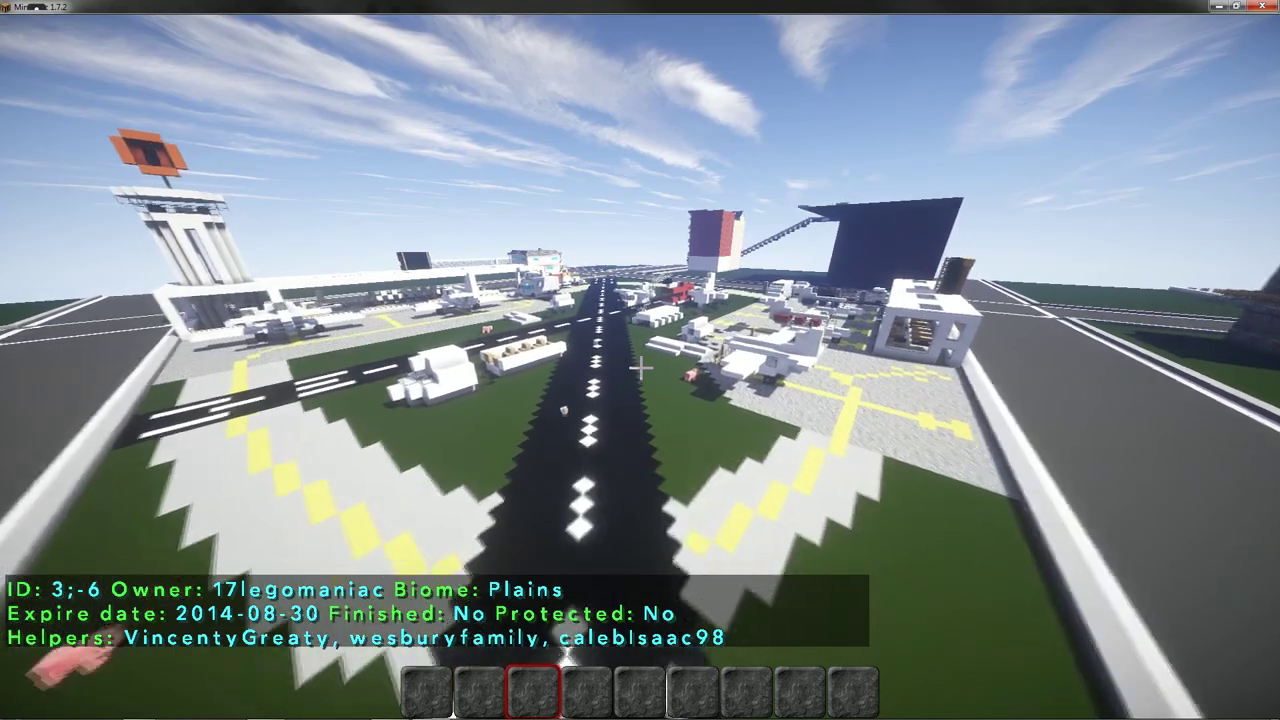
{"action": "key", "text": "s"}
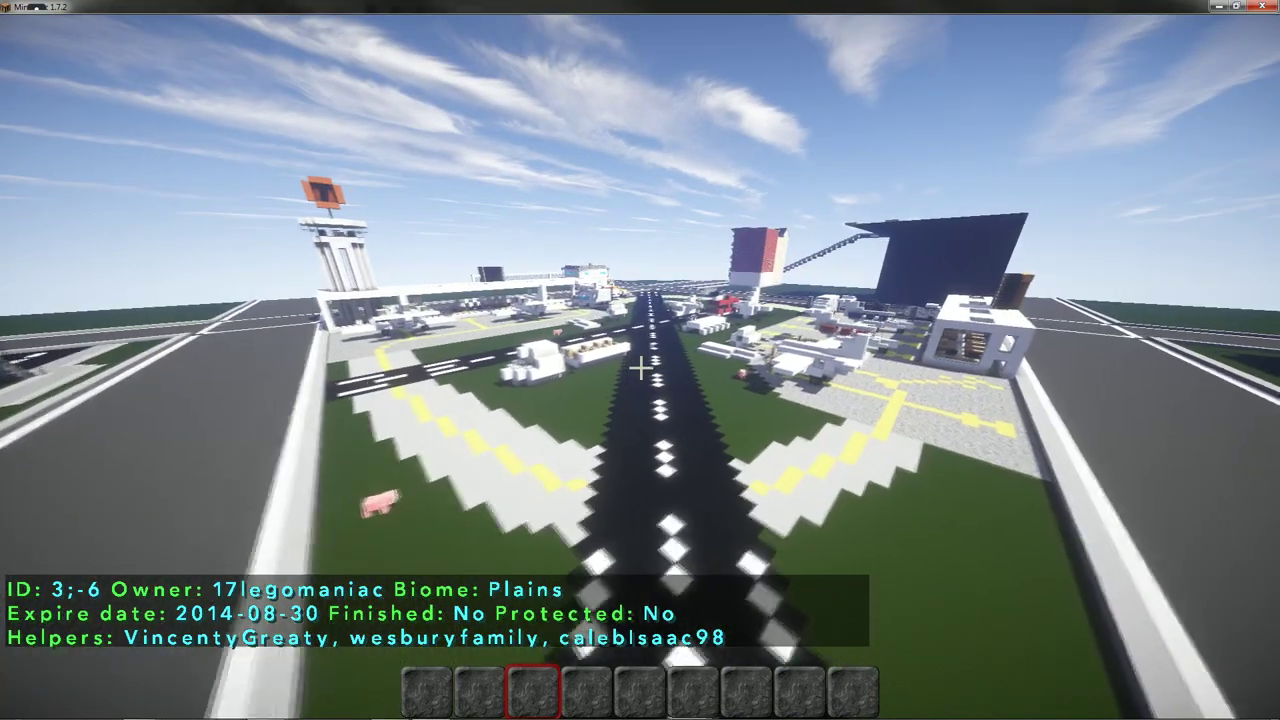
{"action": "key", "text": "a"}
{"action": "key", "text": "s"}
{"action": "key", "text": "w"}
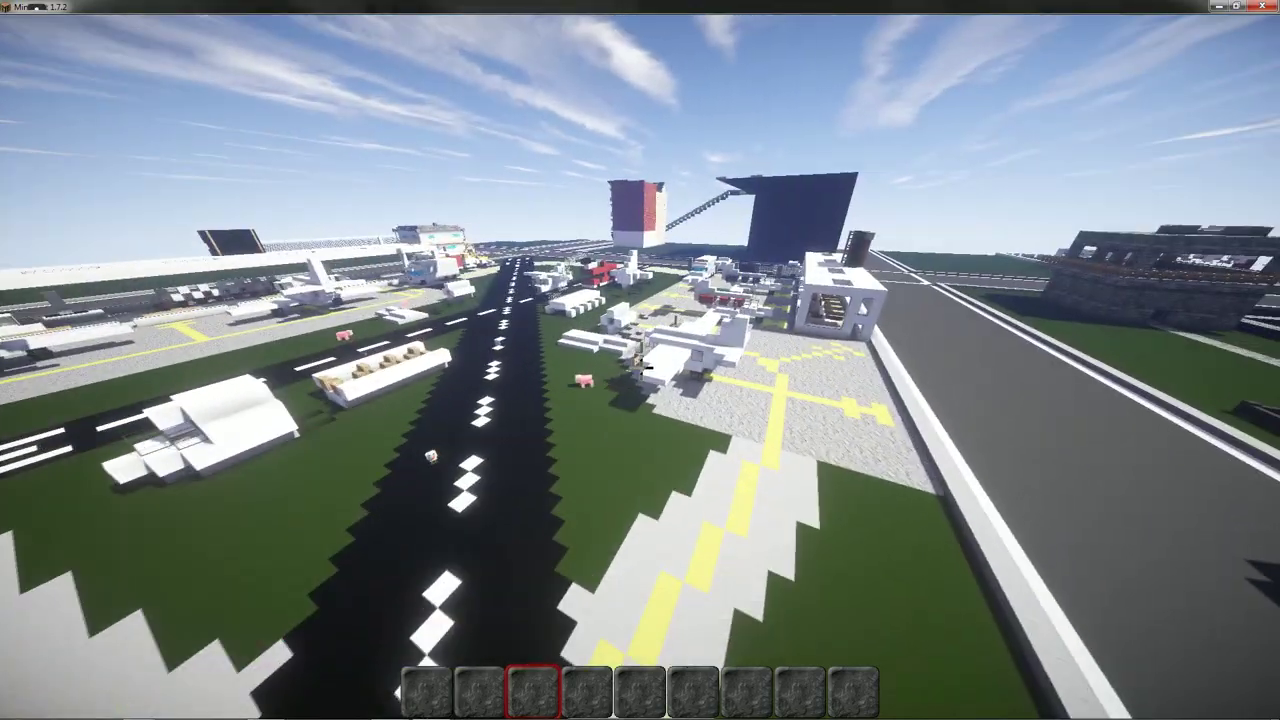
{"action": "key", "text": "w"}
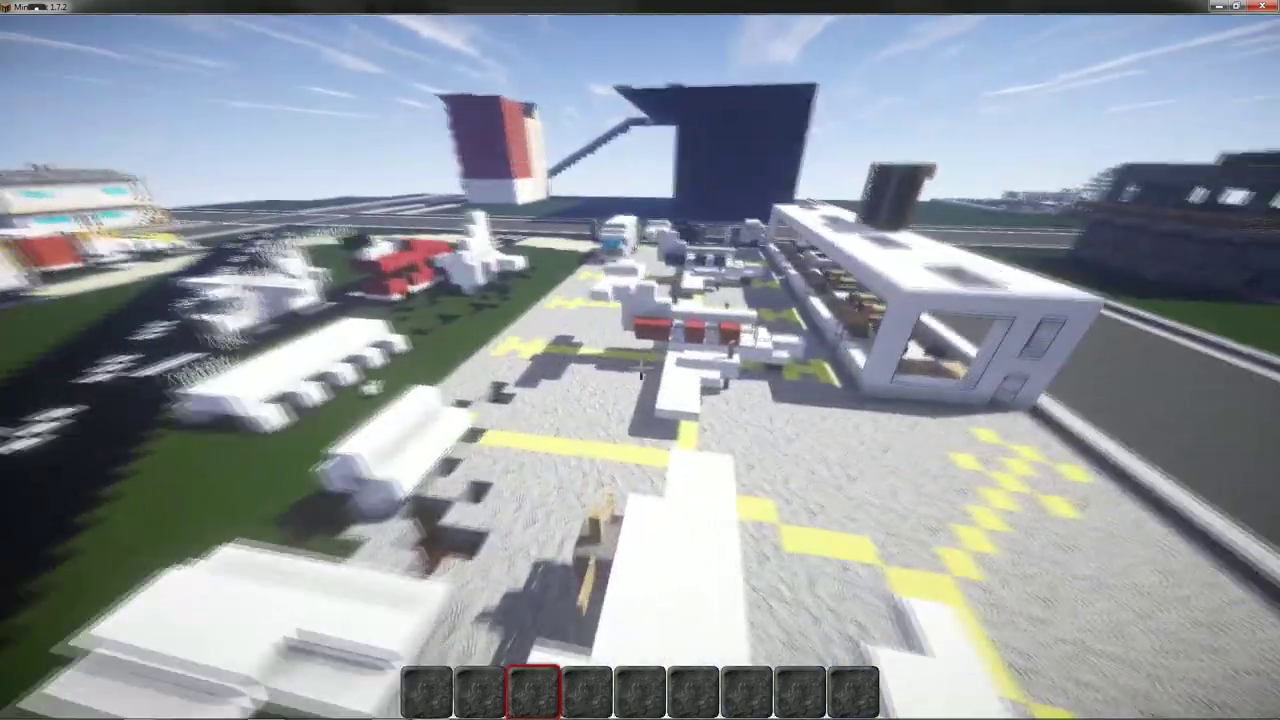
{"action": "key", "text": "shift"}
{"action": "key", "text": "space"}
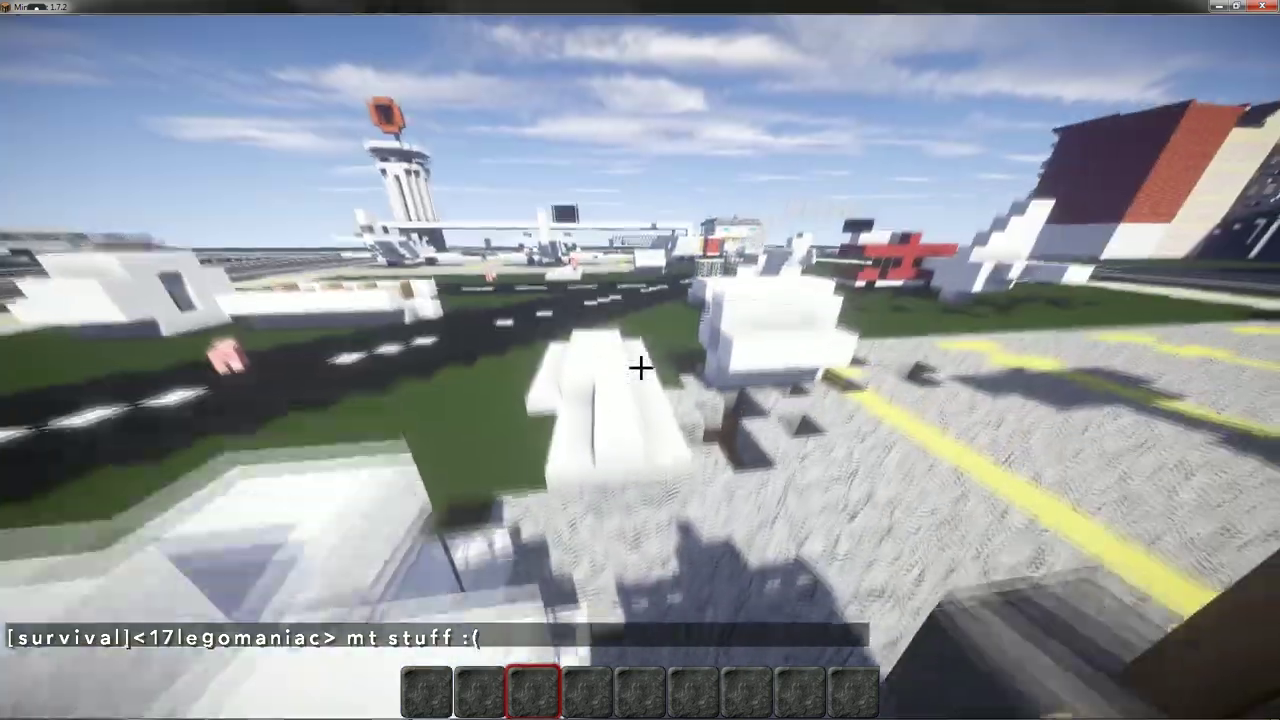
Circle the airport to examine the white-roofed terminal buildings, control tower, perimeter road and runway crossing.
{"action": "mouse_move", "coordinate": [640, 368]}
{"action": "key", "text": "w"}
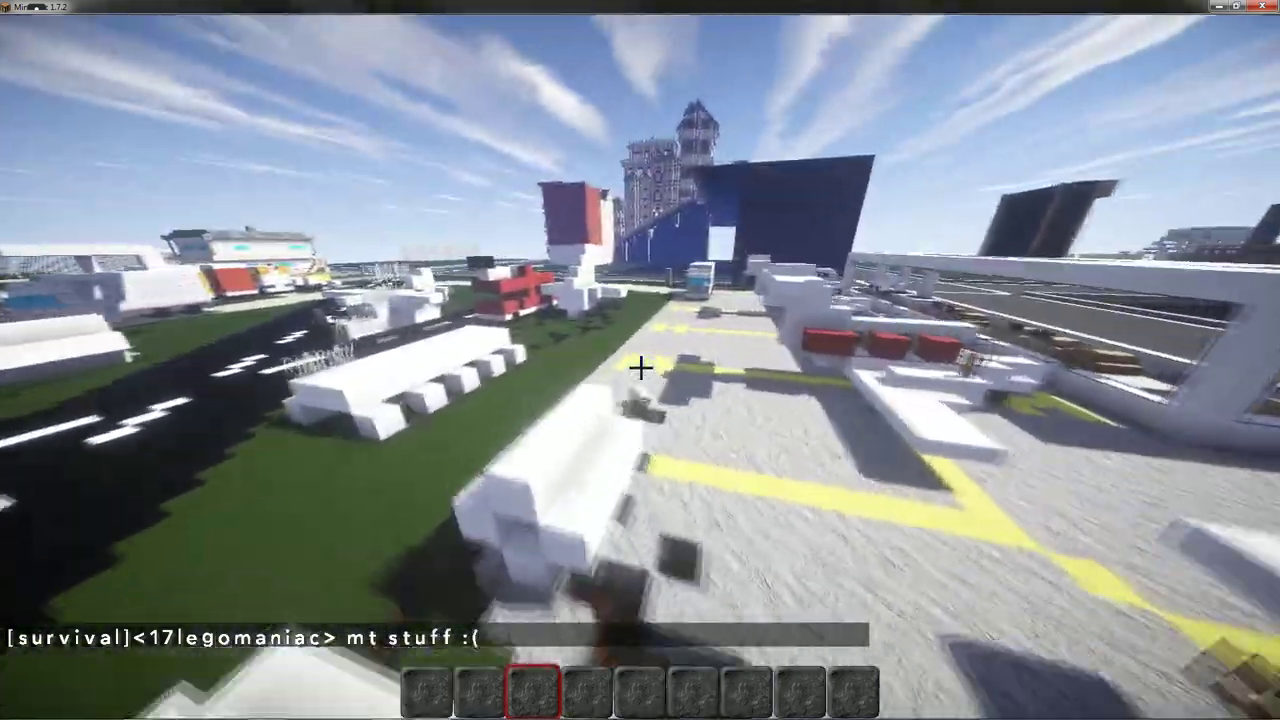
{"action": "key", "text": "w"}
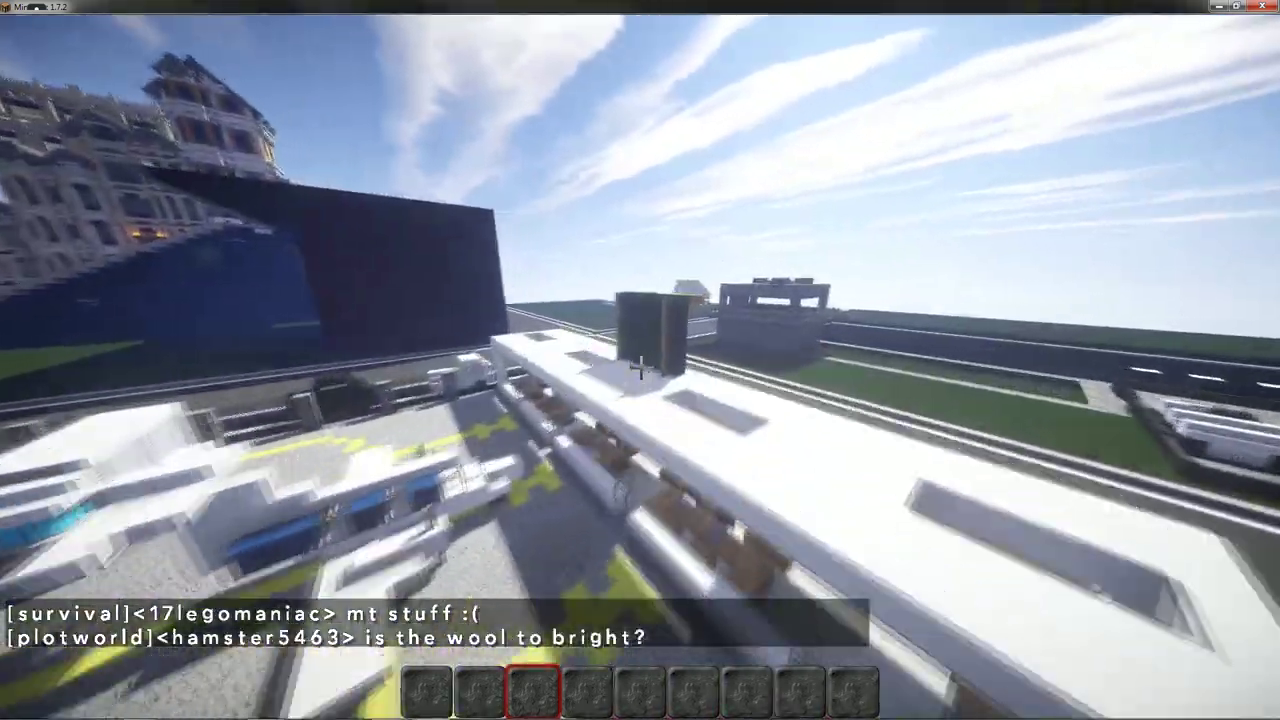
{"action": "key", "text": "w"}
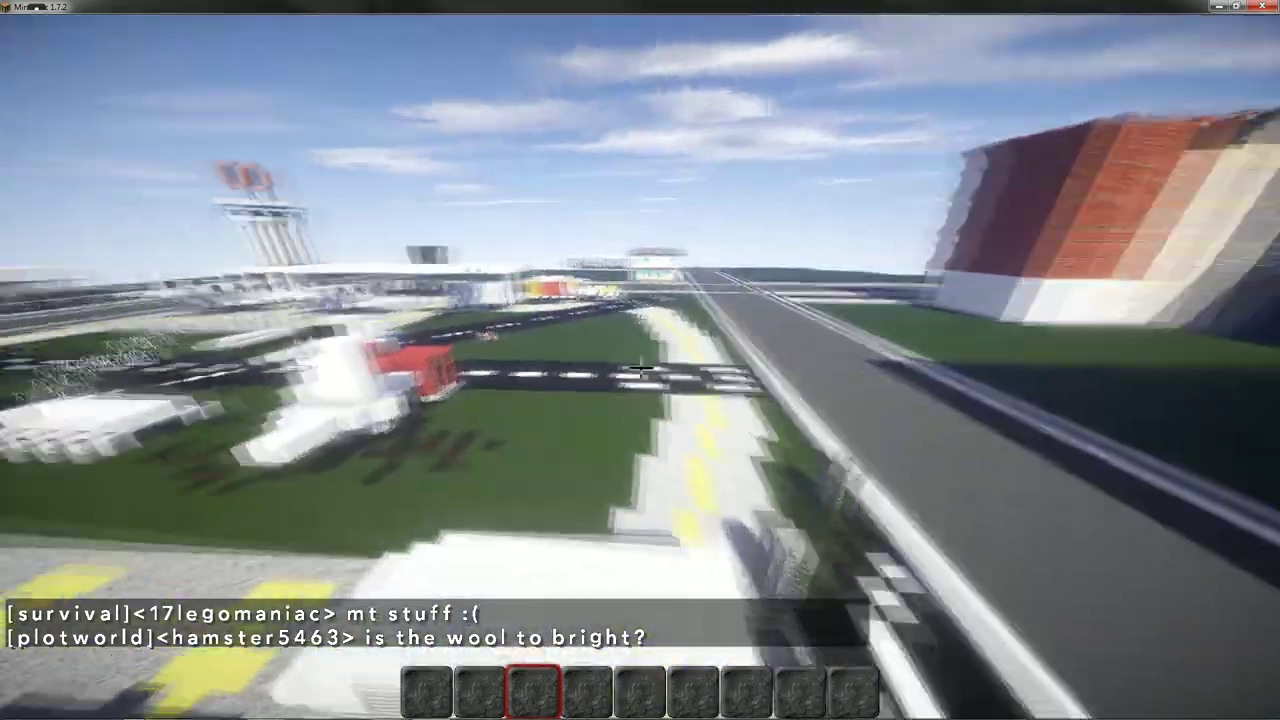
{"action": "key", "text": "w"}
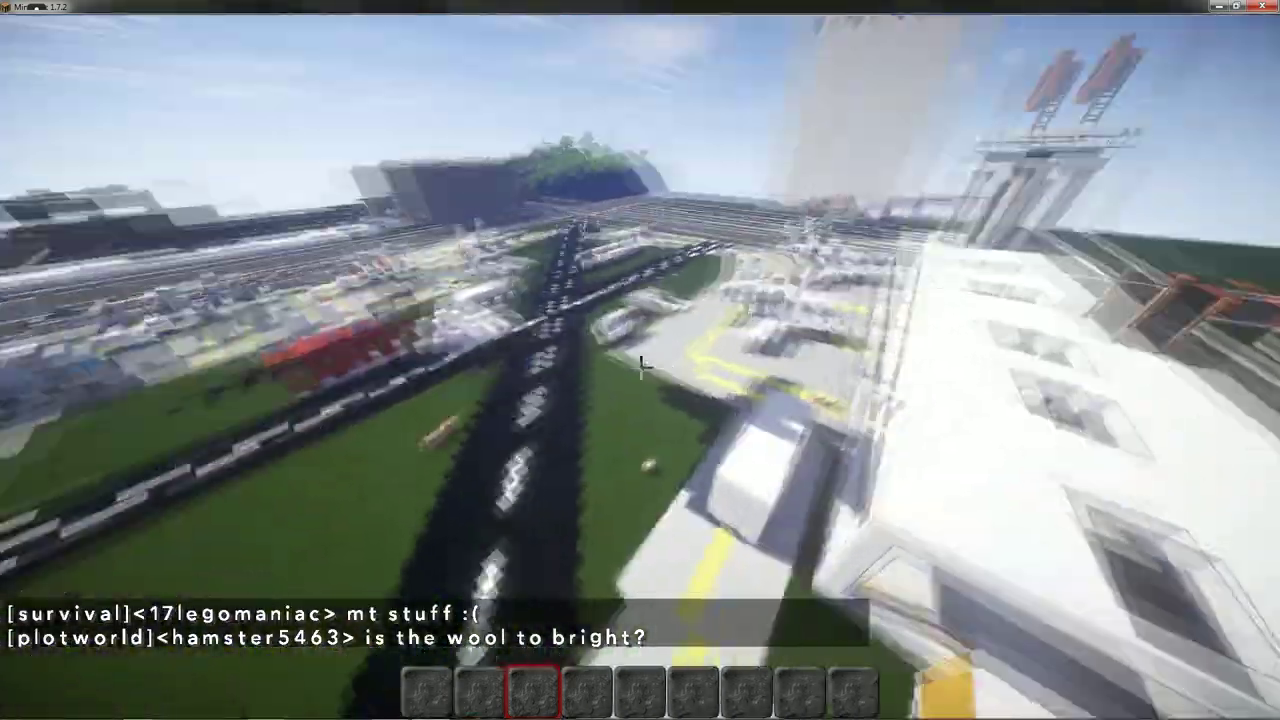
{"action": "key", "text": "w"}
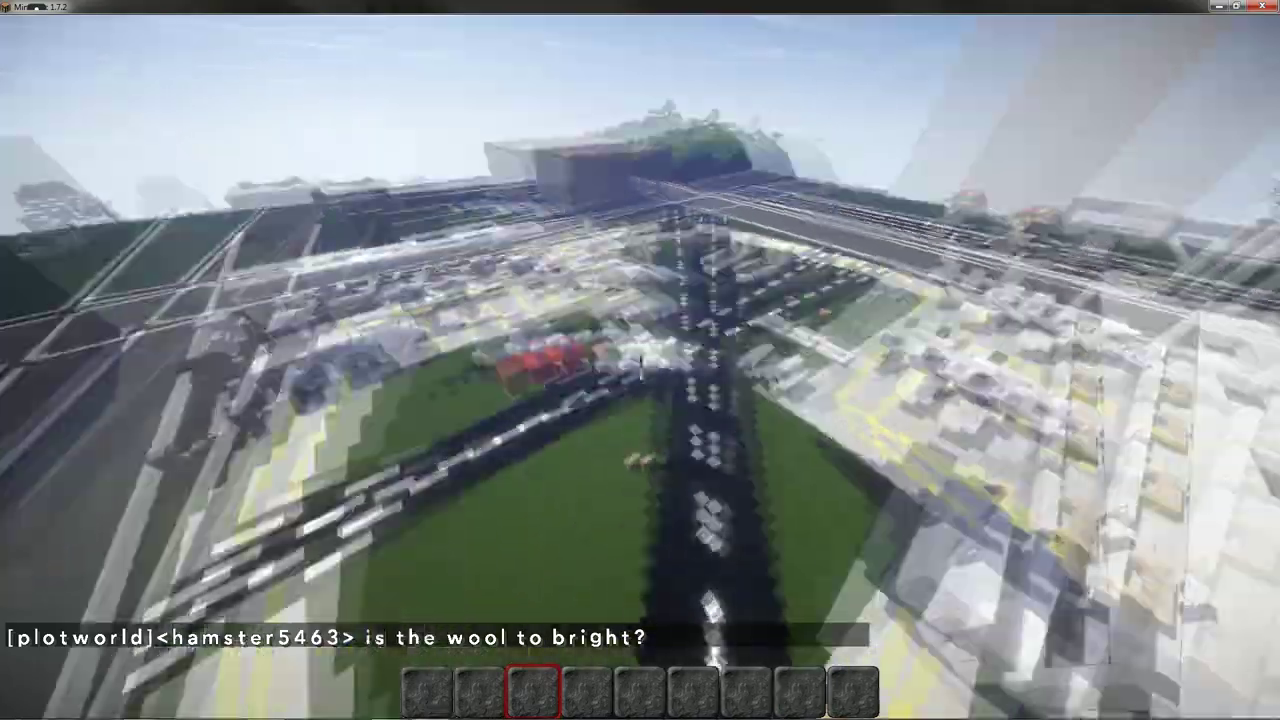
{"action": "key", "text": "a"}
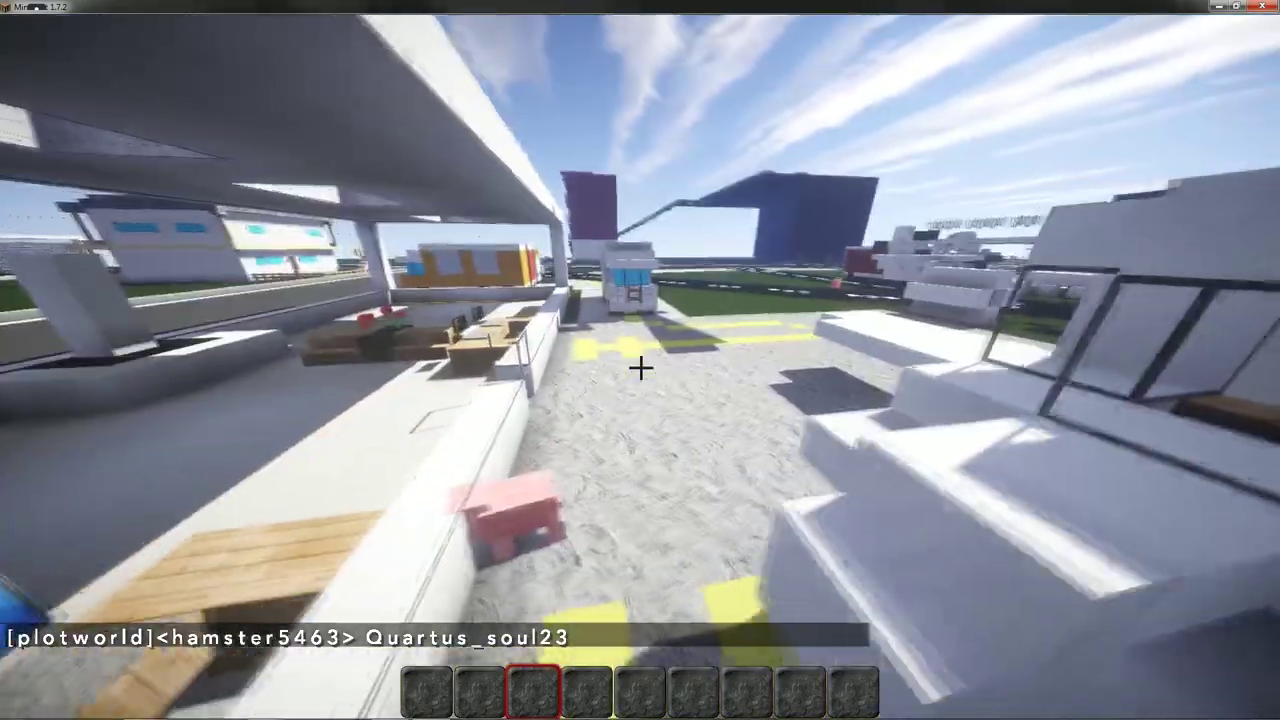
Examine the apron beside the open-sided terminal and the row of parked service vehicles.
{"action": "key", "text": "w"}
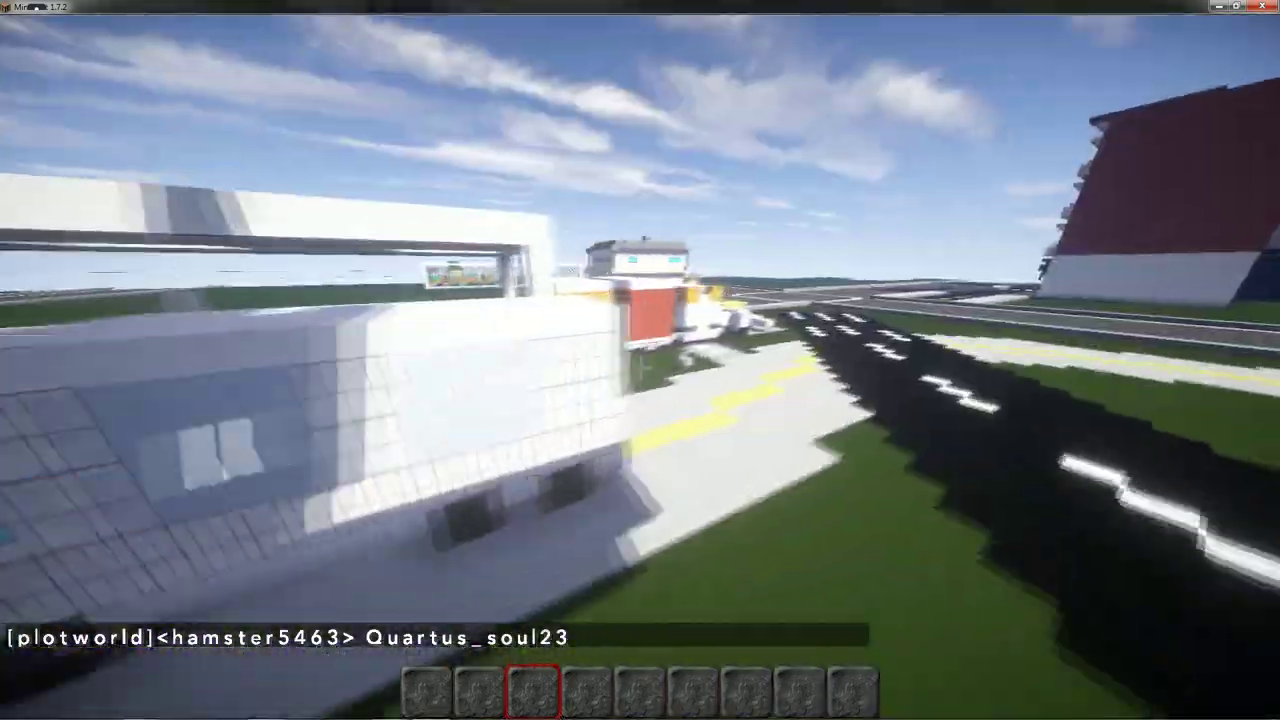
{"action": "key", "text": "w"}
{"action": "key", "text": "w"}
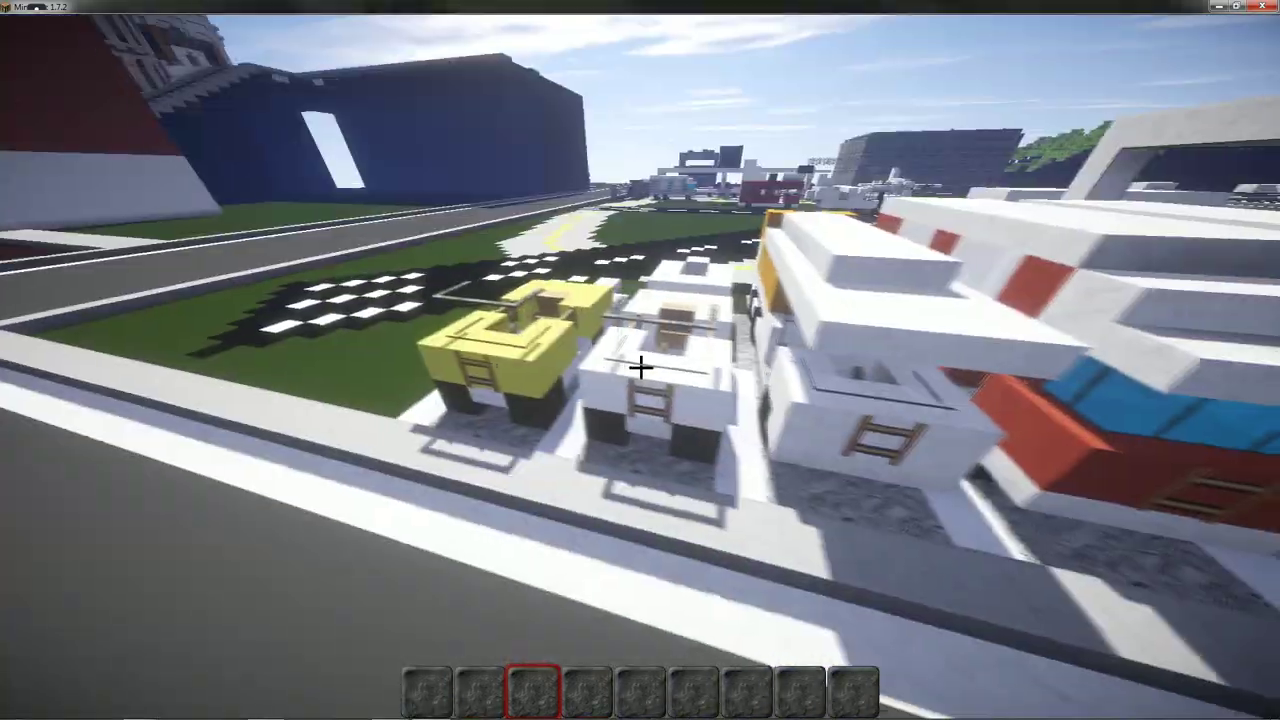
{"action": "key", "text": "w"}
{"action": "key", "text": "d"}
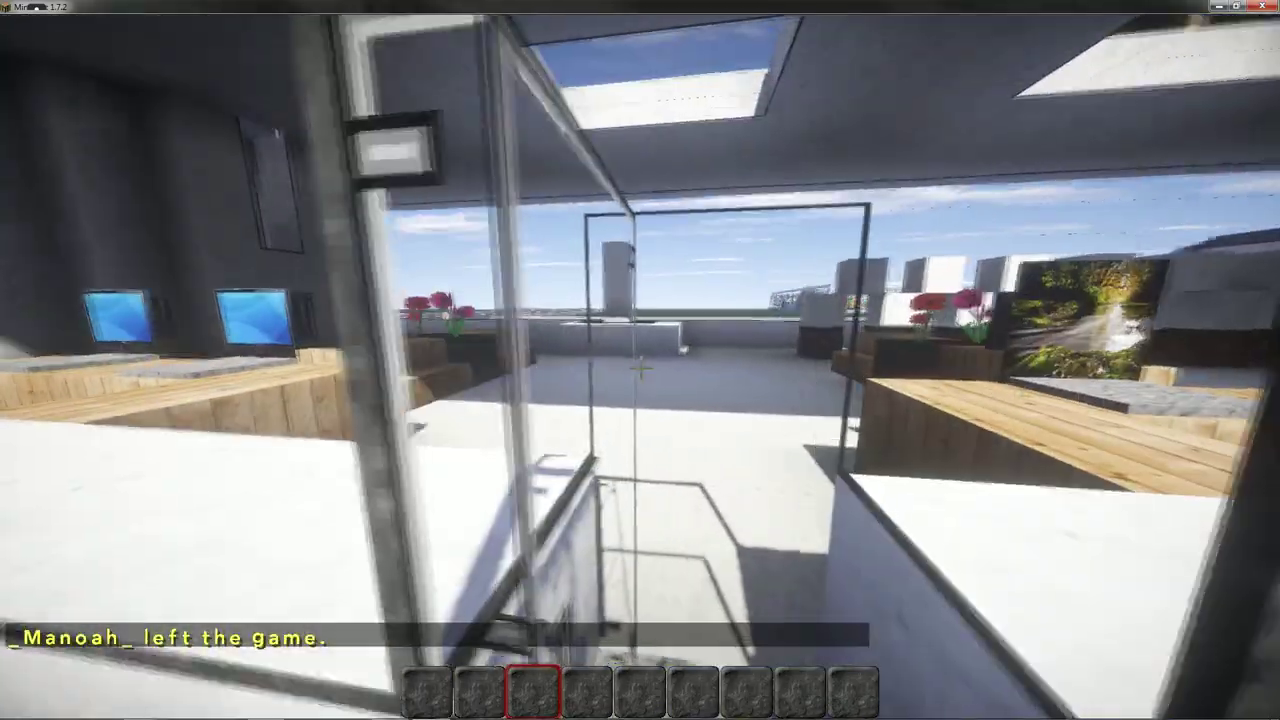
Go through the terminal interior to examine the desks, seating and the row of lamp-based security gates.
{"action": "key", "text": "w"}
{"action": "key", "text": "w"}
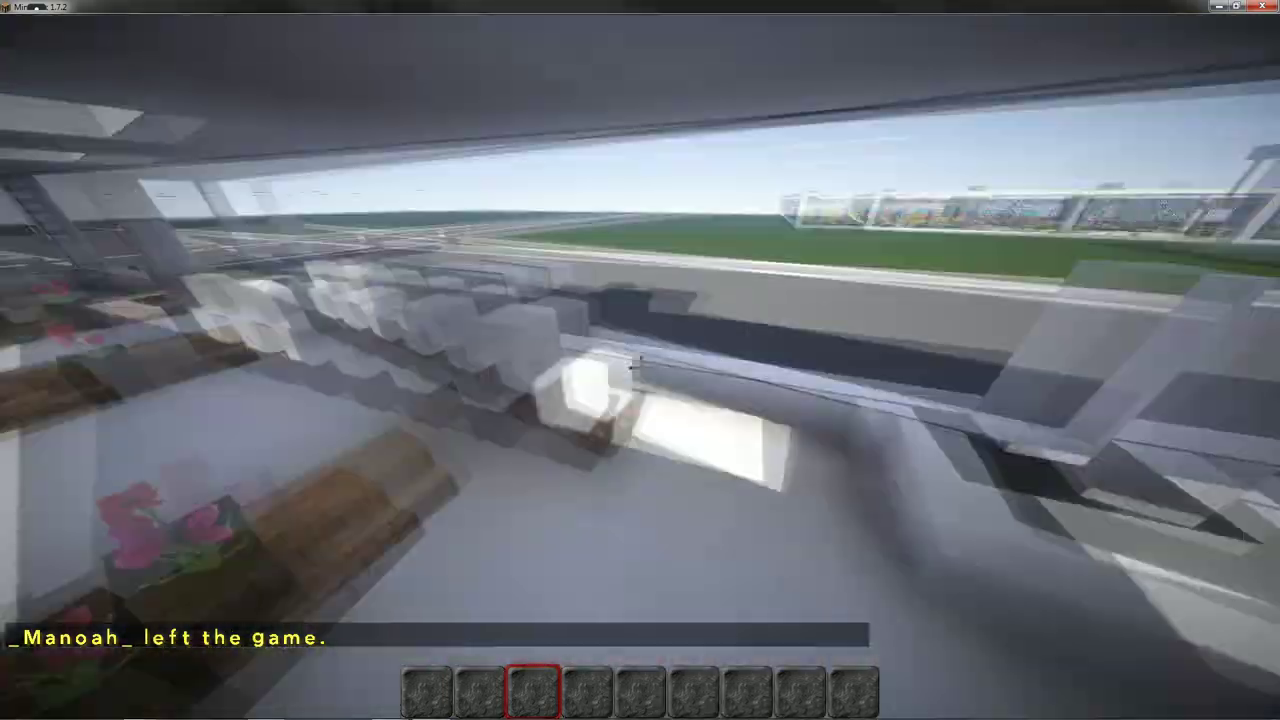
{"action": "key", "text": "w"}
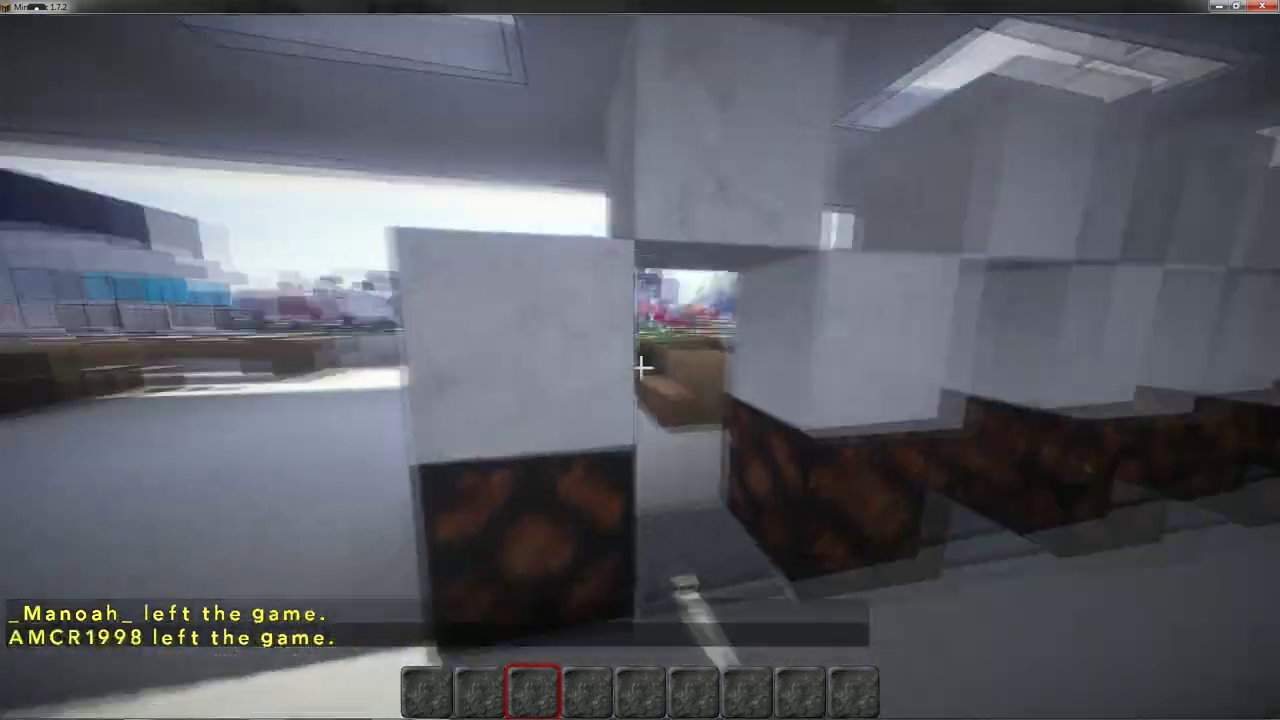
{"action": "key", "text": "w"}
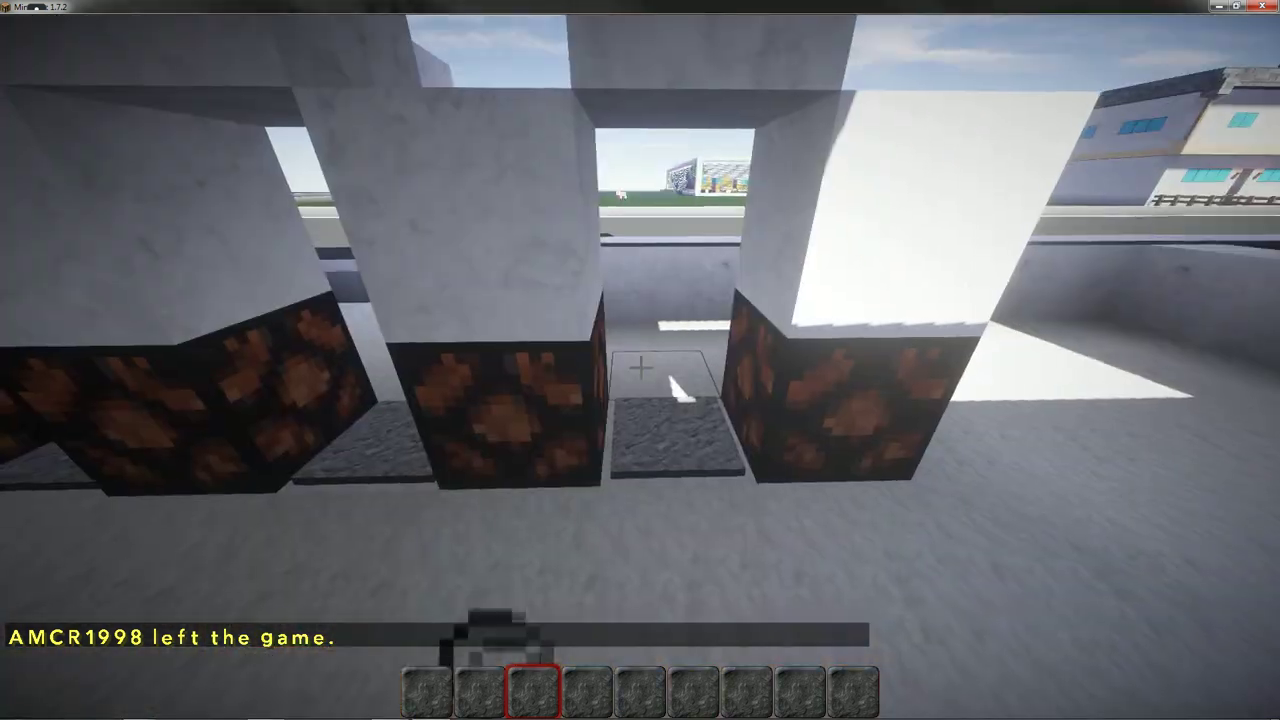
{"action": "key", "text": "w"}
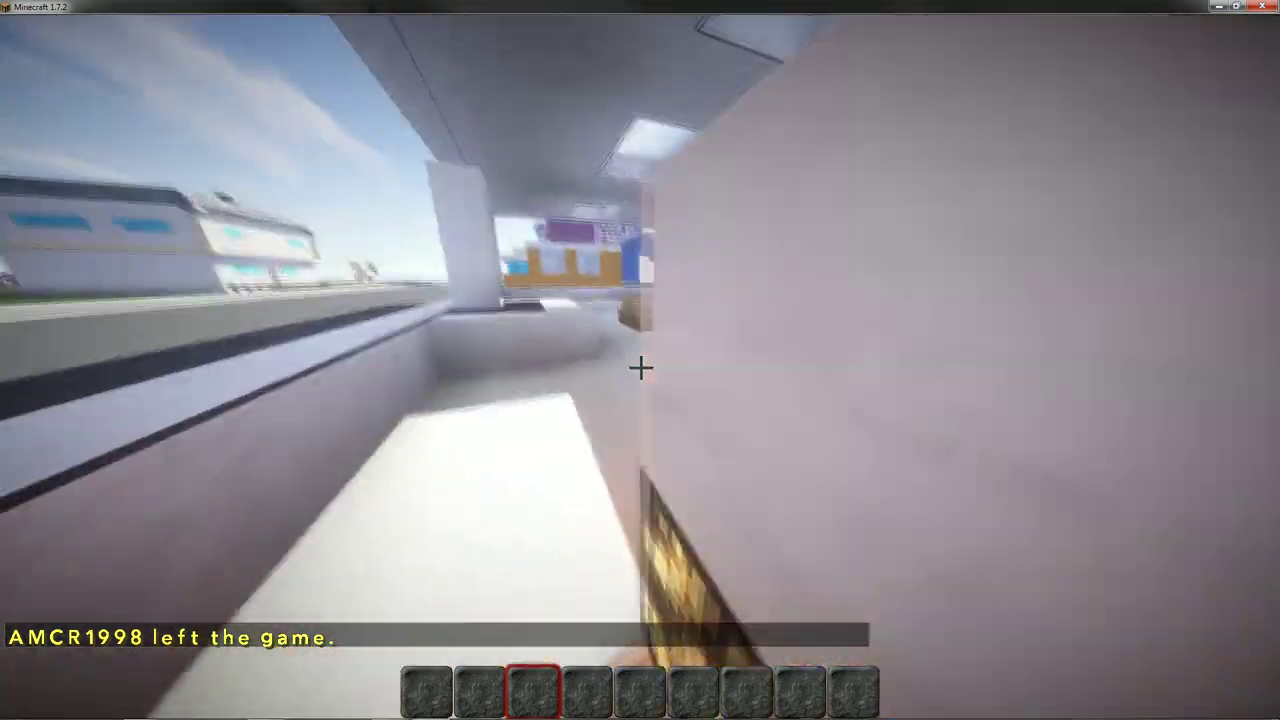
{"action": "key", "text": "w"}
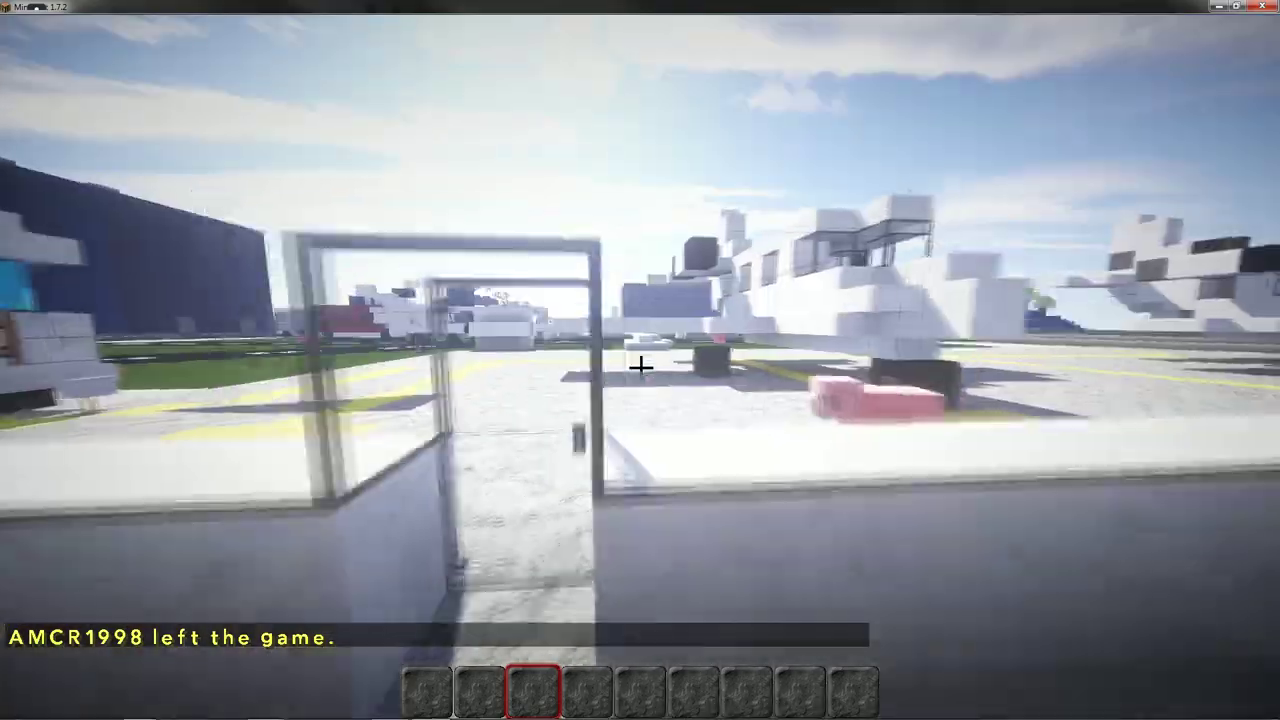
Fly among the model aircraft on the runway and grass, examining the red and white planes and the cutaway seating section.
{"action": "key", "text": "w"}
{"action": "key", "text": "w"}
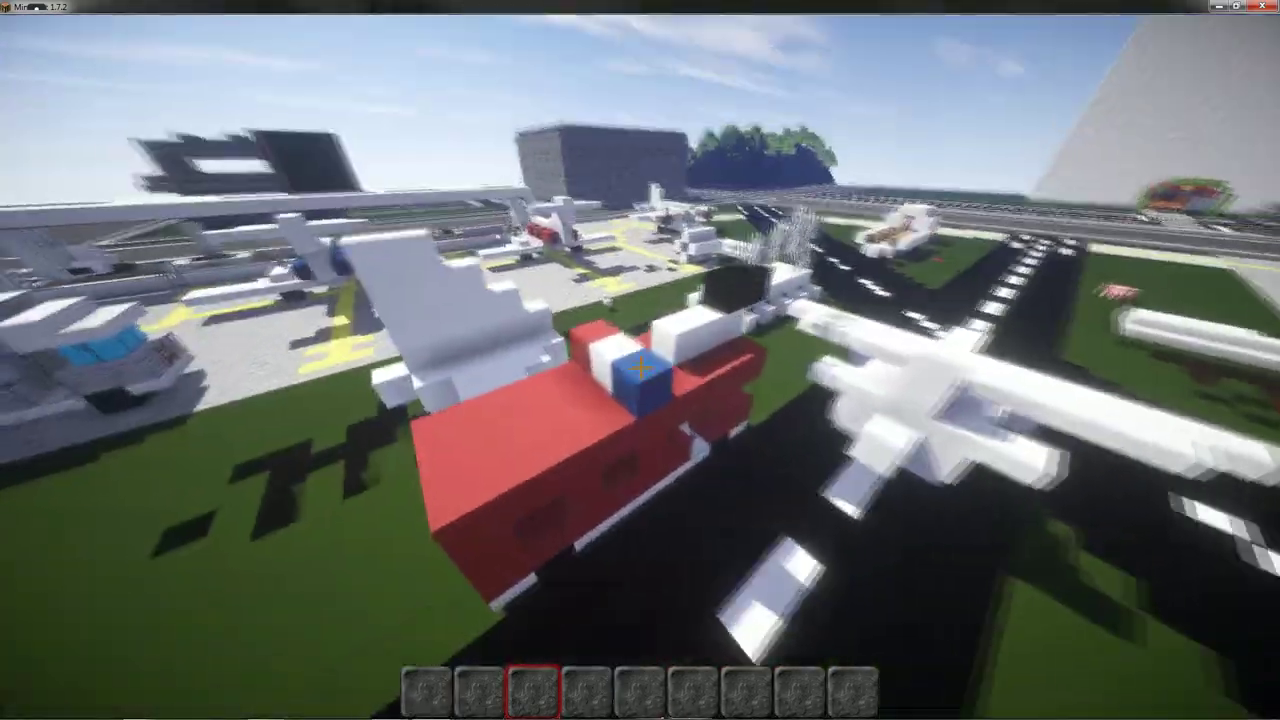
{"action": "key", "text": "w"}
{"action": "key", "text": "w"}
{"action": "key", "text": "a"}
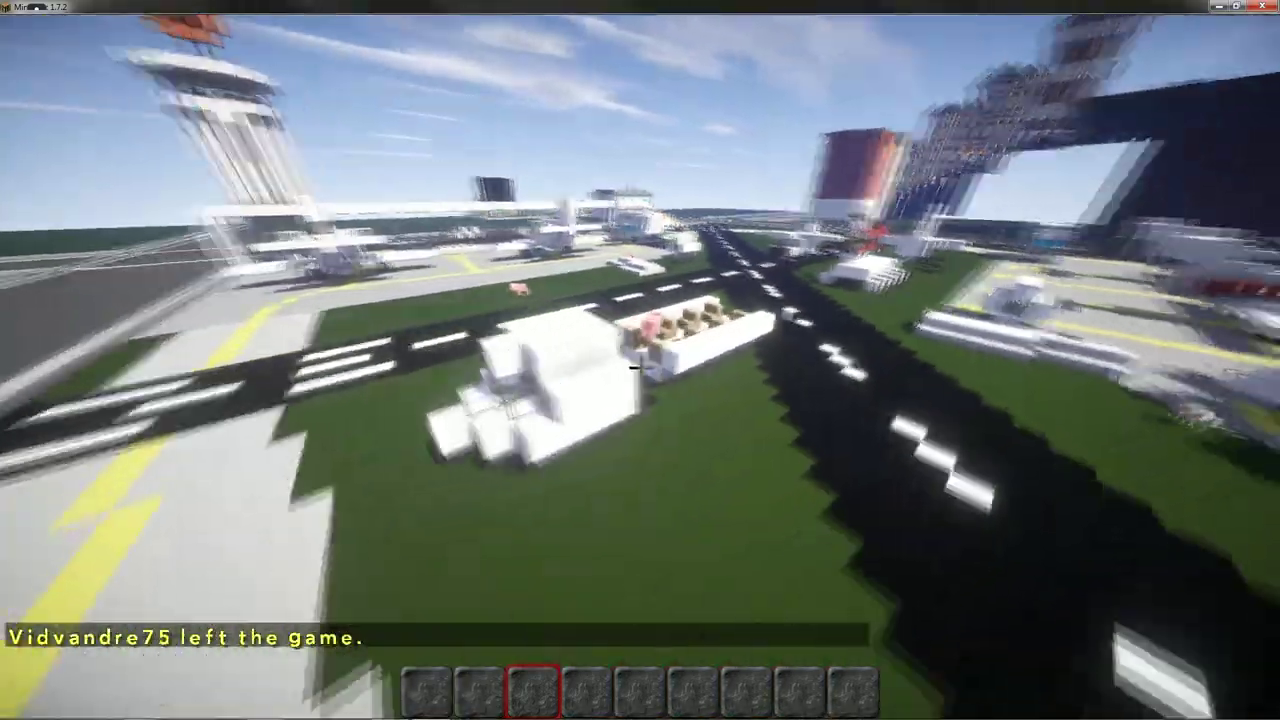
{"action": "key", "text": "a"}
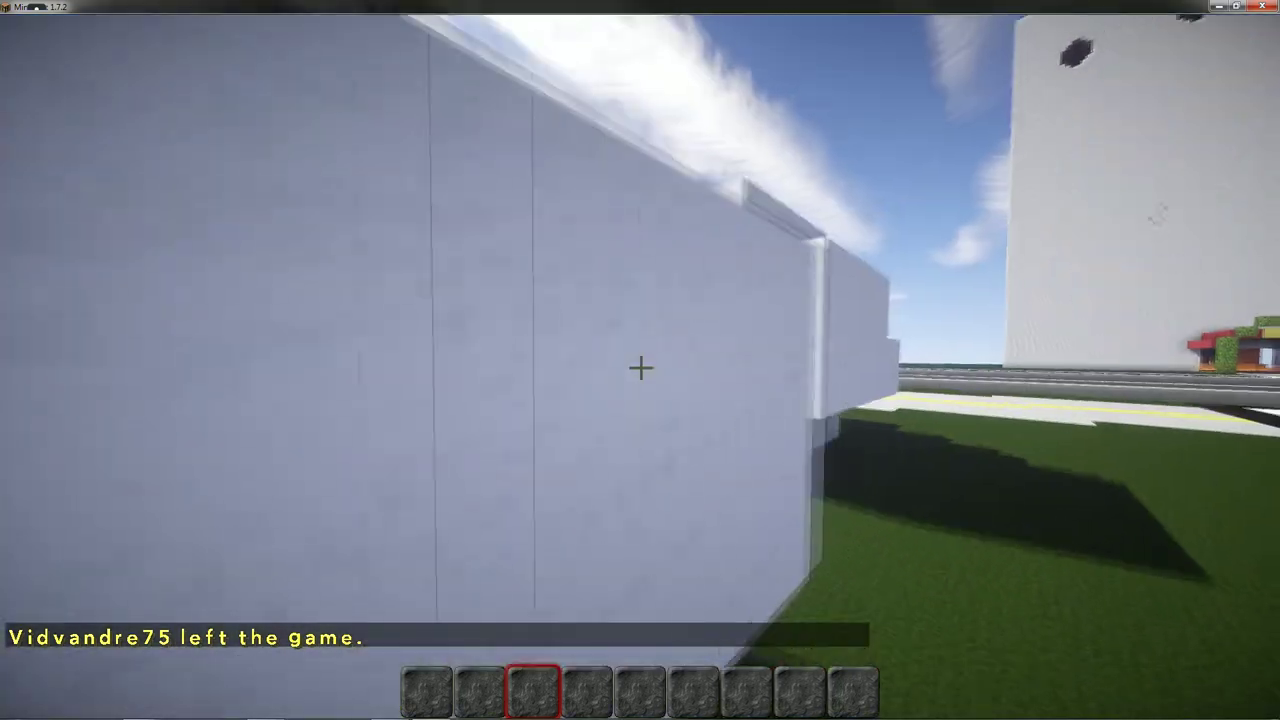
{"action": "key", "text": "w"}
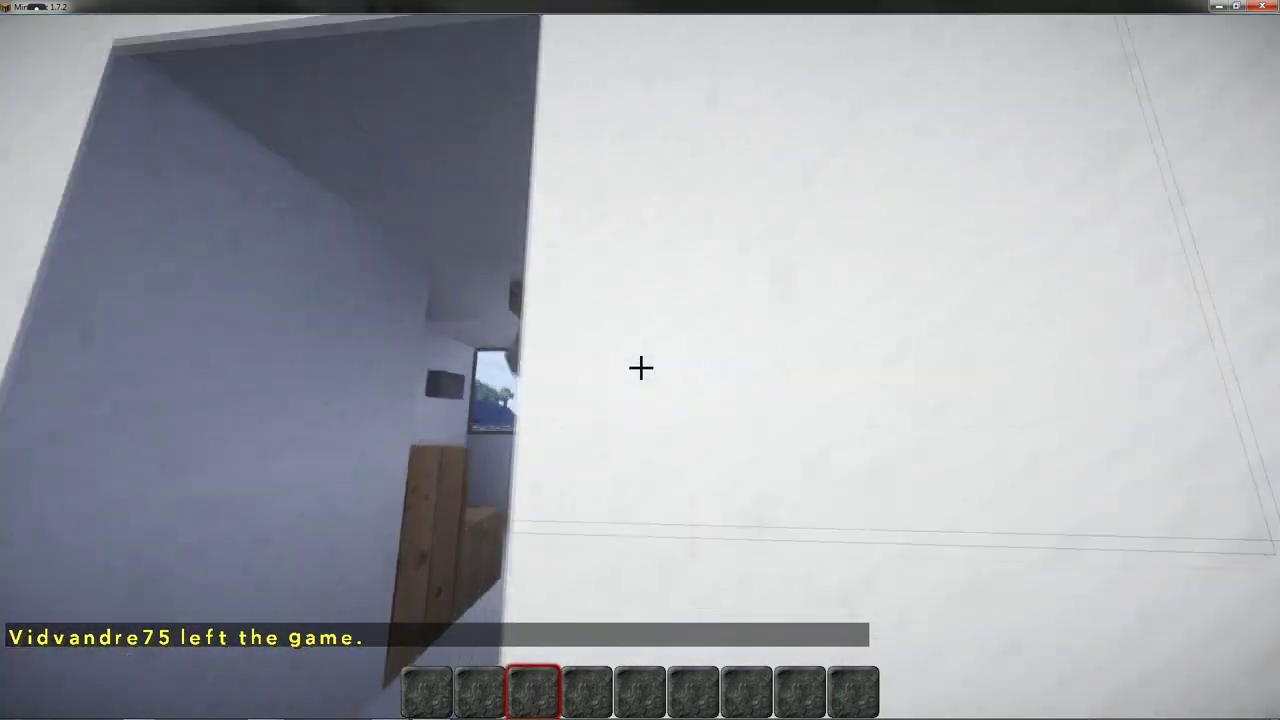
{"action": "key", "text": "a"}
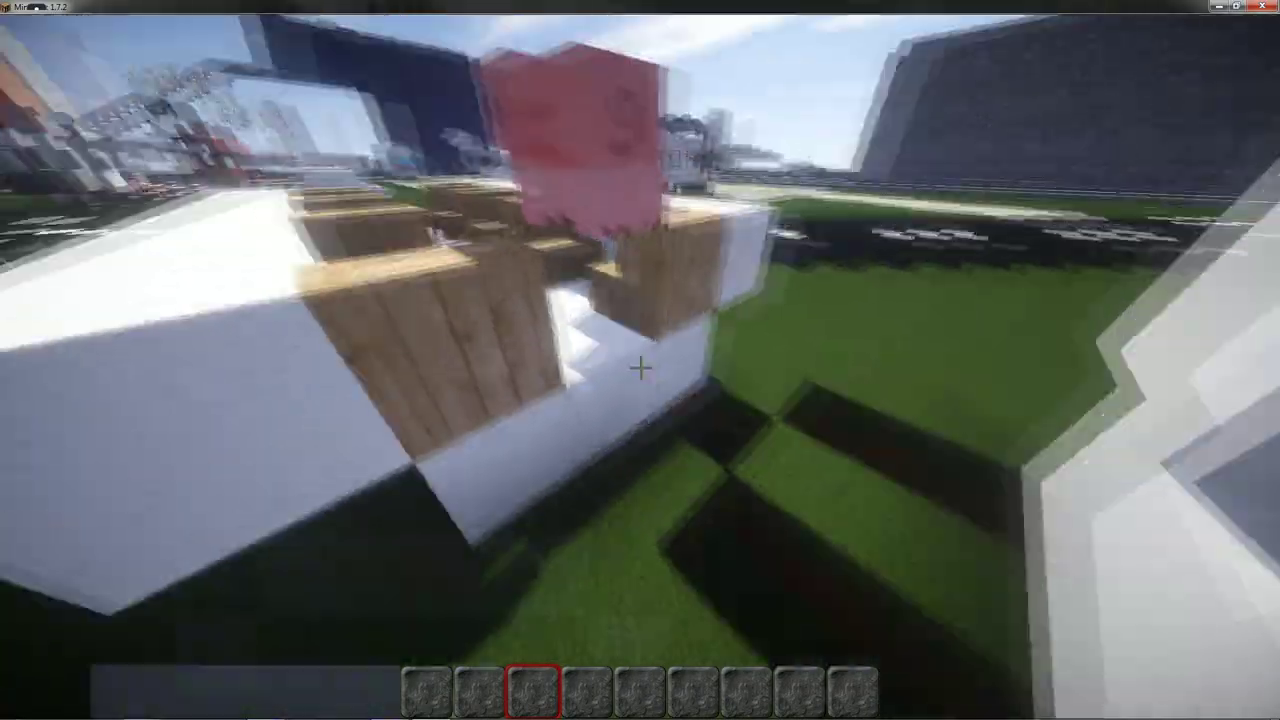
{"action": "key", "text": "w"}
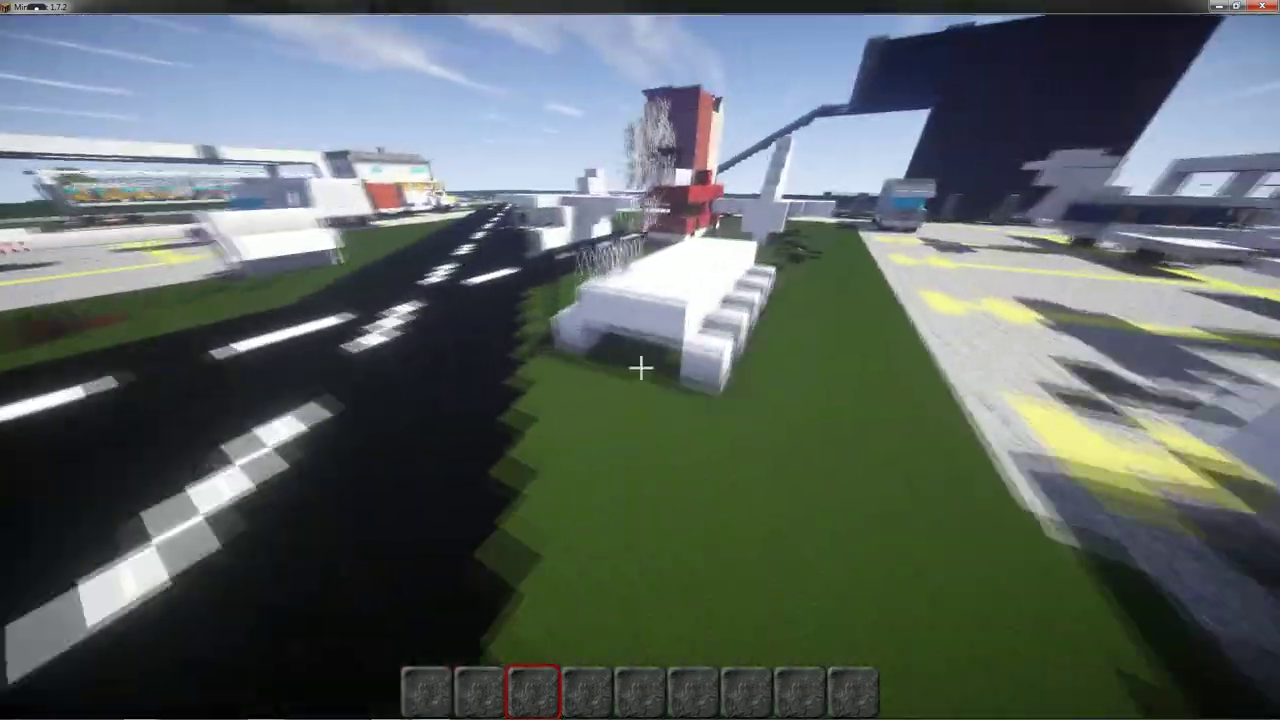
{"action": "key", "text": "w"}
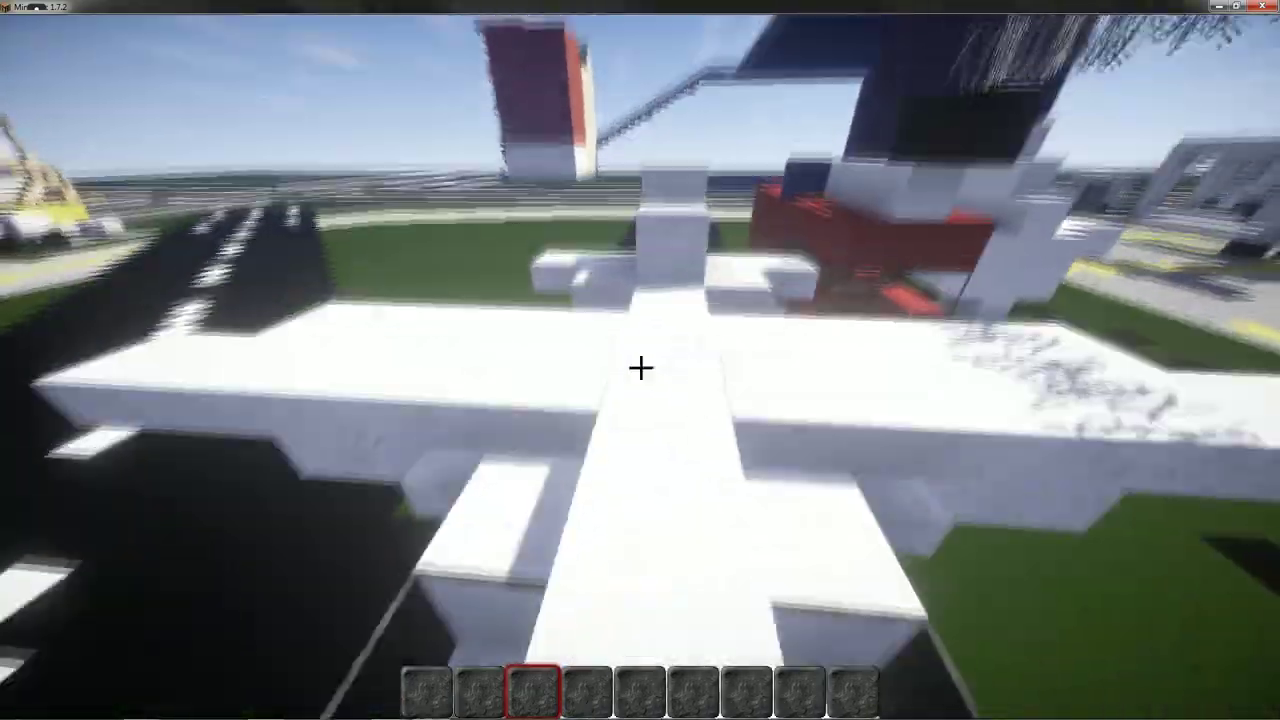
{"action": "key", "text": "s"}
{"action": "key", "text": "shift"}
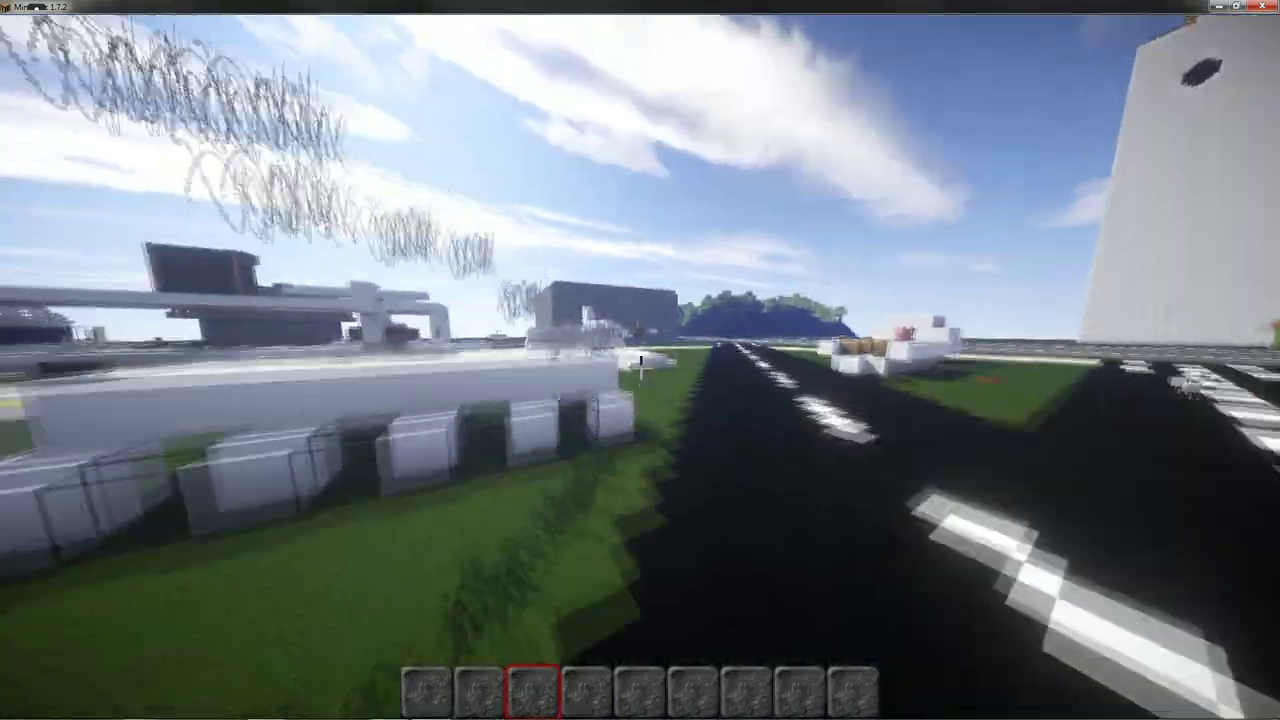
{"action": "key", "text": "w"}
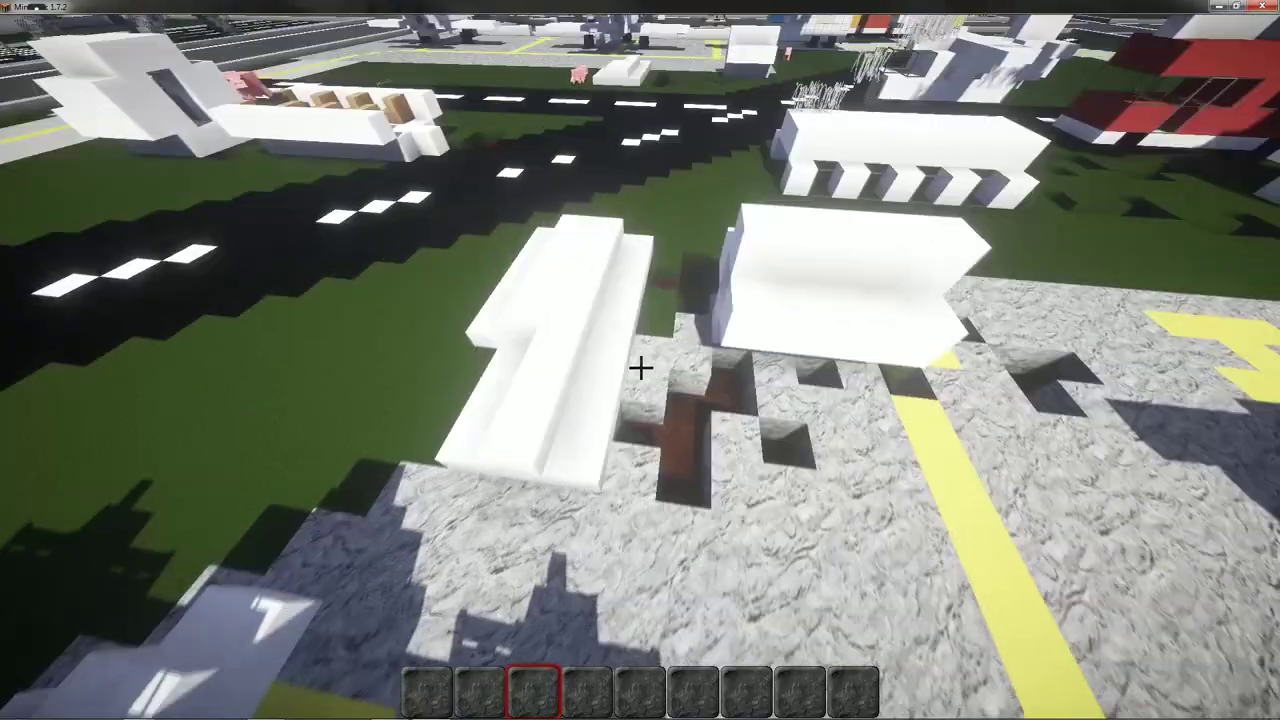
Fly along the runways from above to review the crossing, centre-line markings, taxiway connections and vehicle parking.
{"action": "key", "text": "w"}
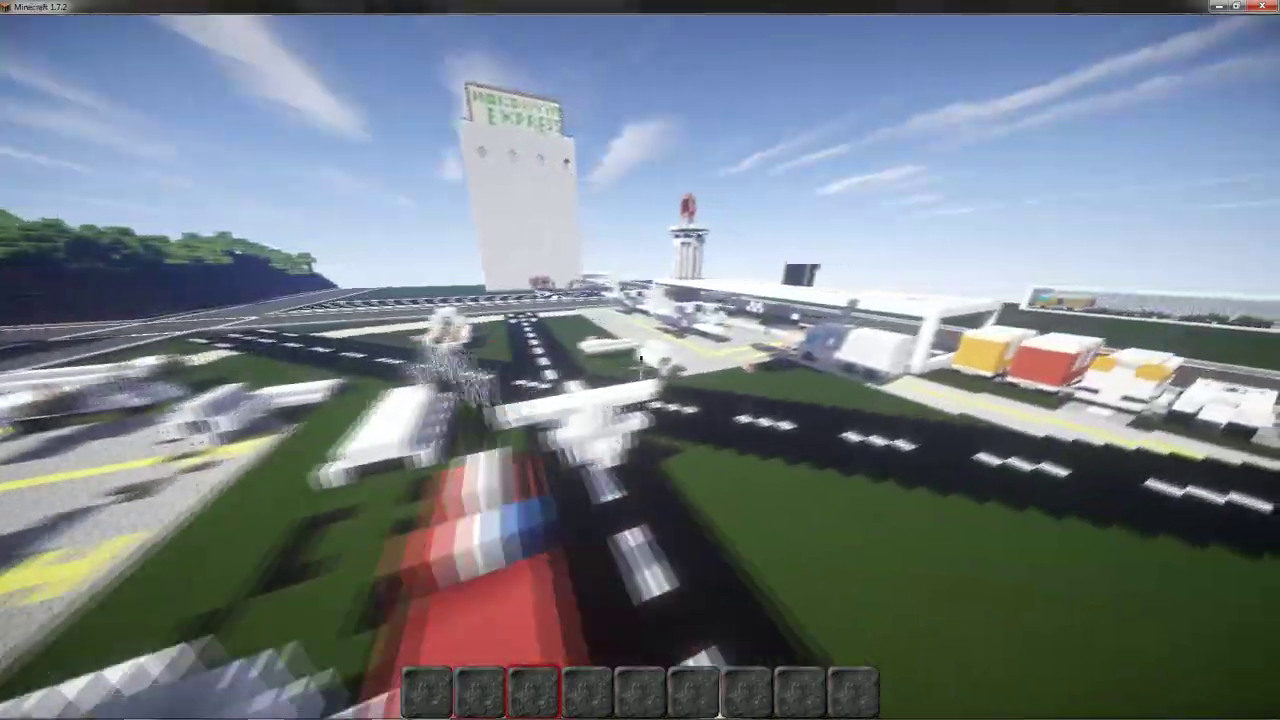
{"action": "key", "text": "w"}
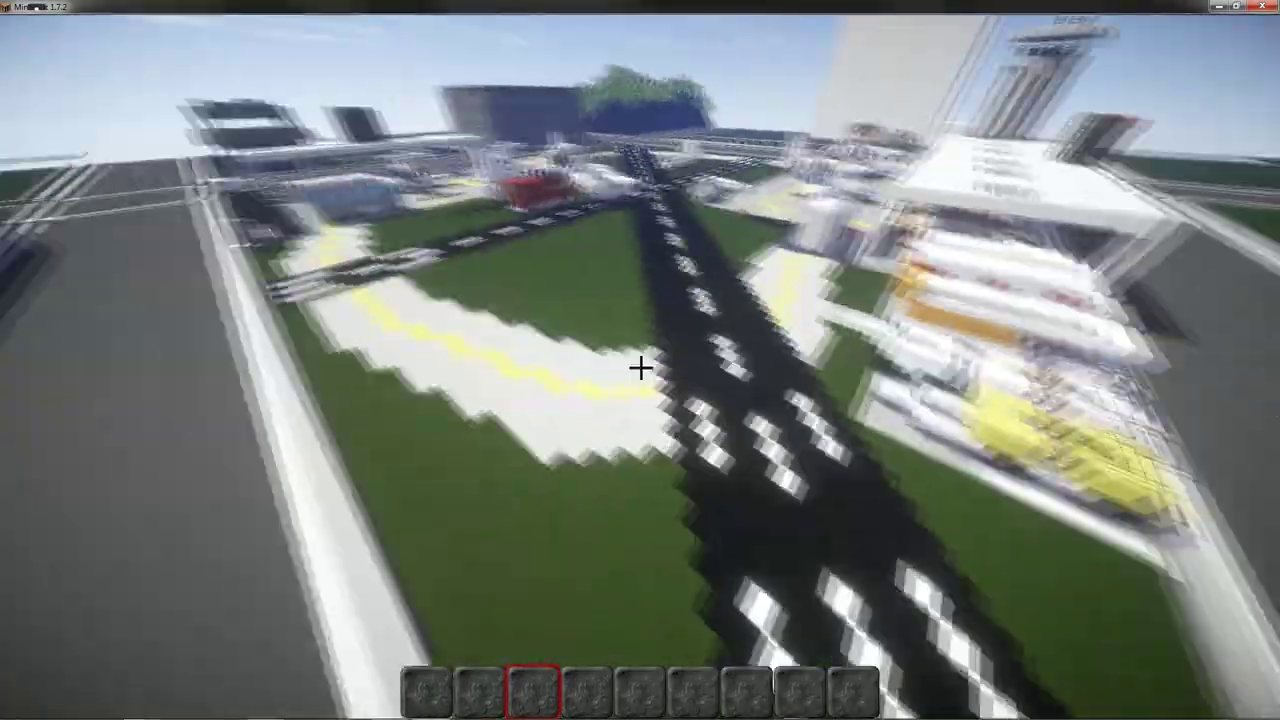
{"action": "key", "text": "w"}
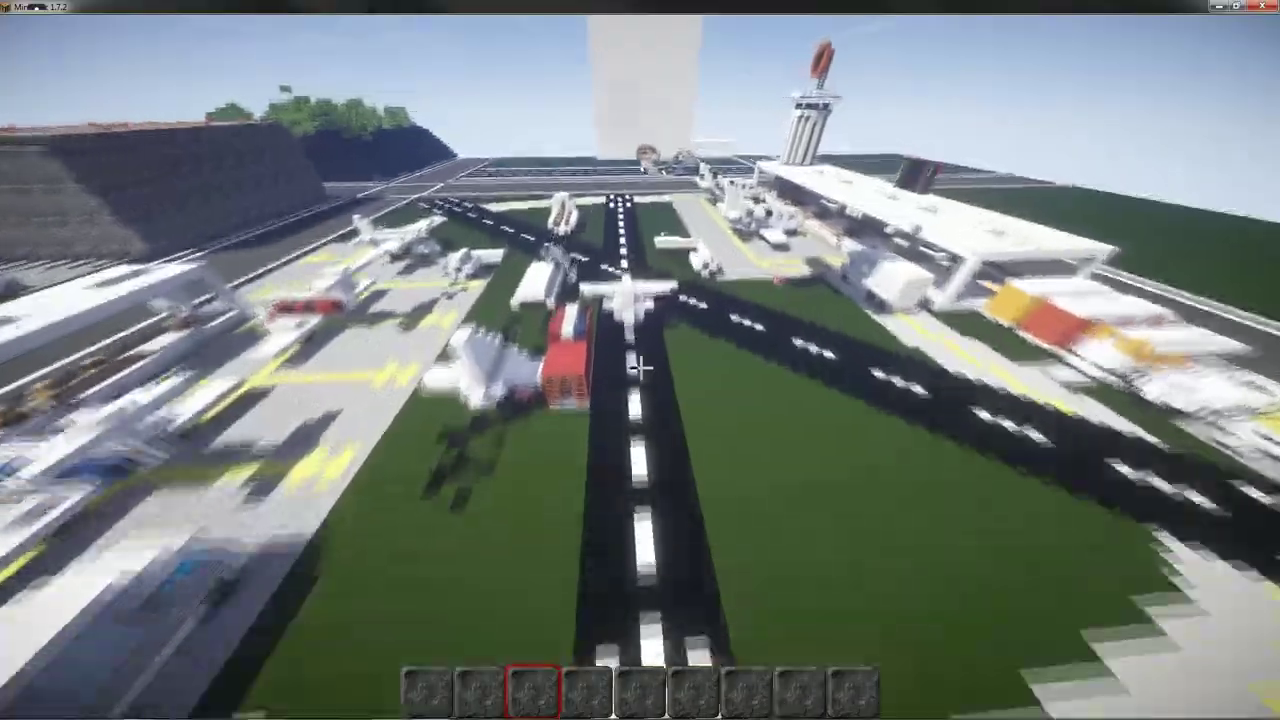
{"action": "key", "text": "w"}
{"action": "key", "text": "w"}
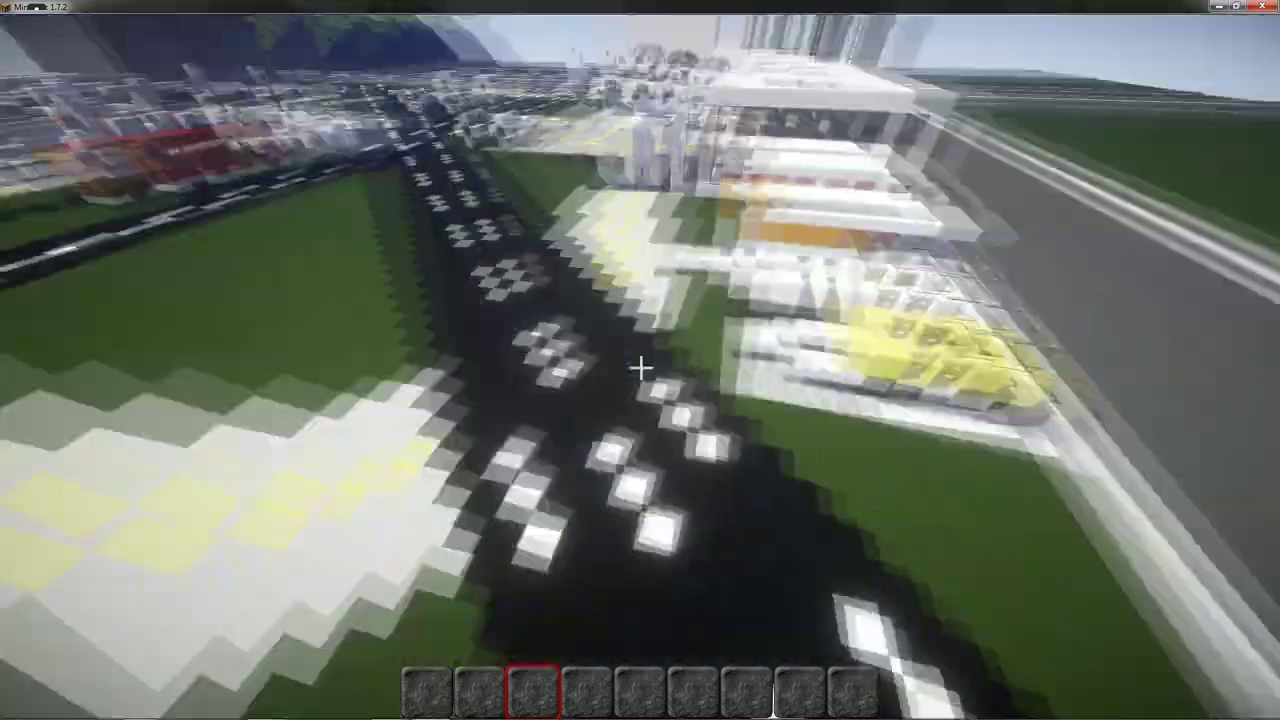
{"action": "key", "text": "w"}
{"action": "key", "text": "w"}
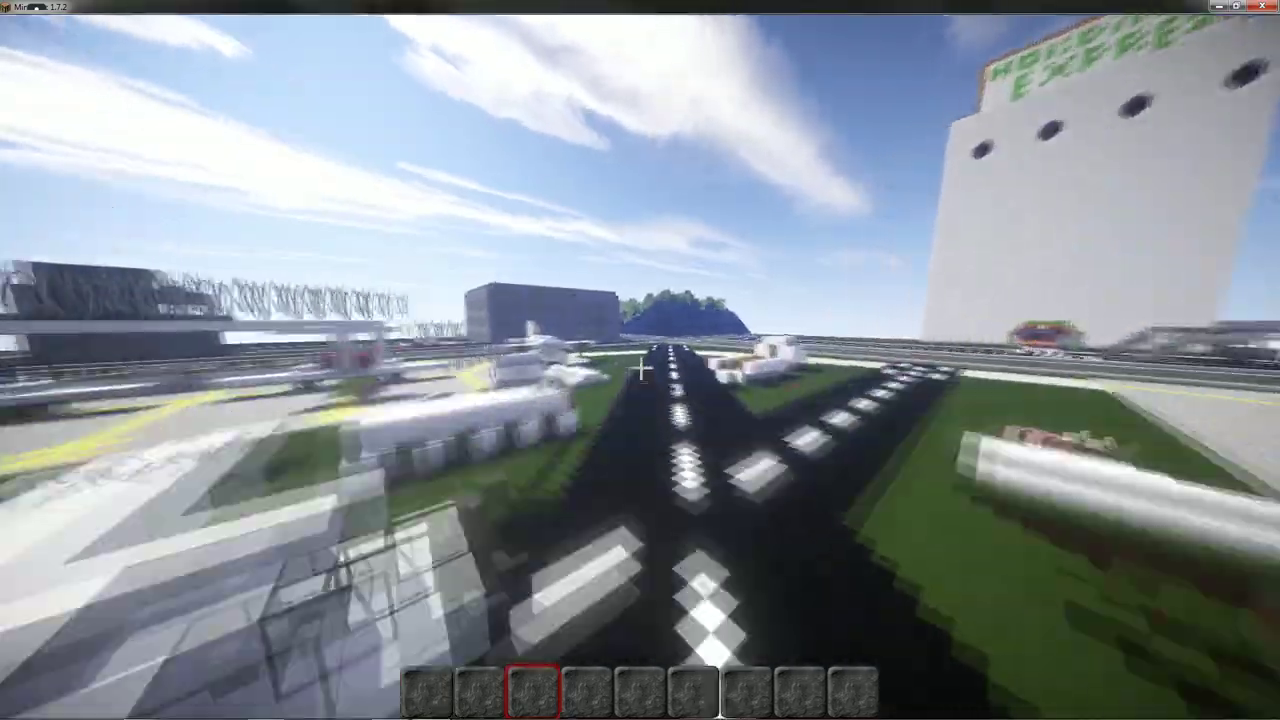
{"action": "key", "text": "w"}
{"action": "key", "text": "w"}
{"action": "key", "text": "w"}
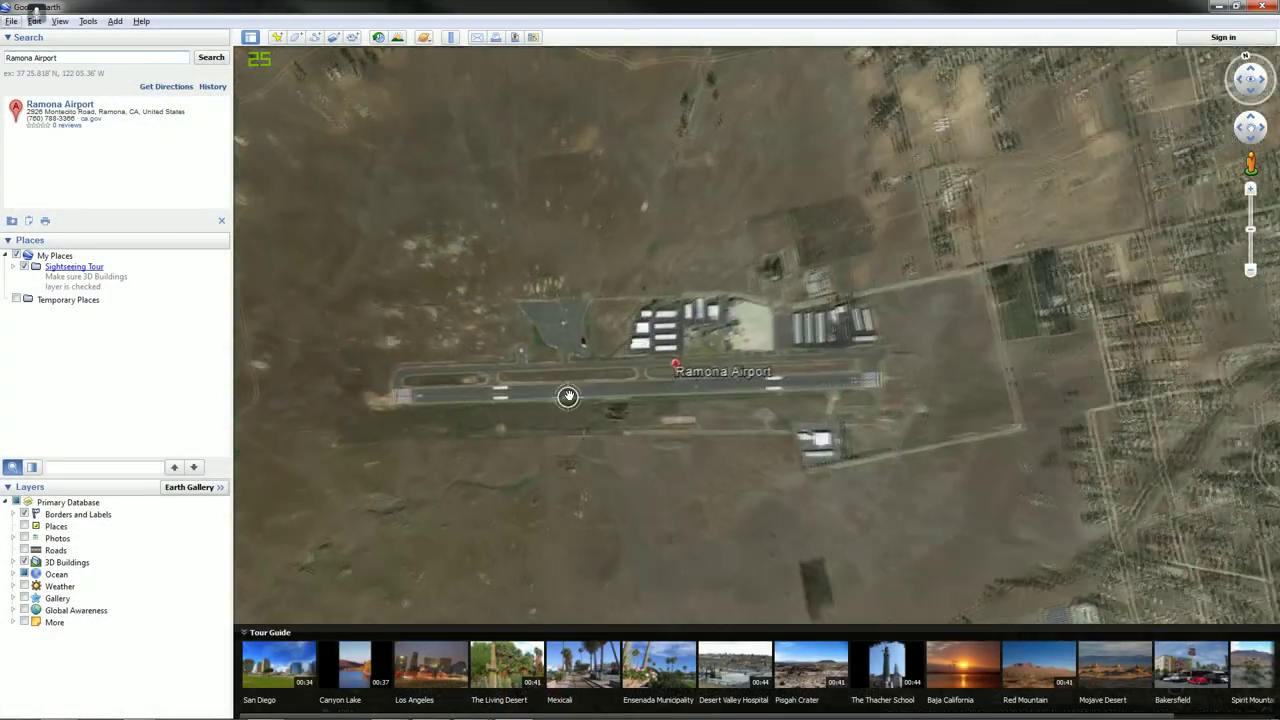
Examine the overall layout of Ramona Airport and the terrain and town surrounding it.
{"action": "scroll", "coordinate": [567, 396], "scroll_direction": "up", "scroll_amount": 3}
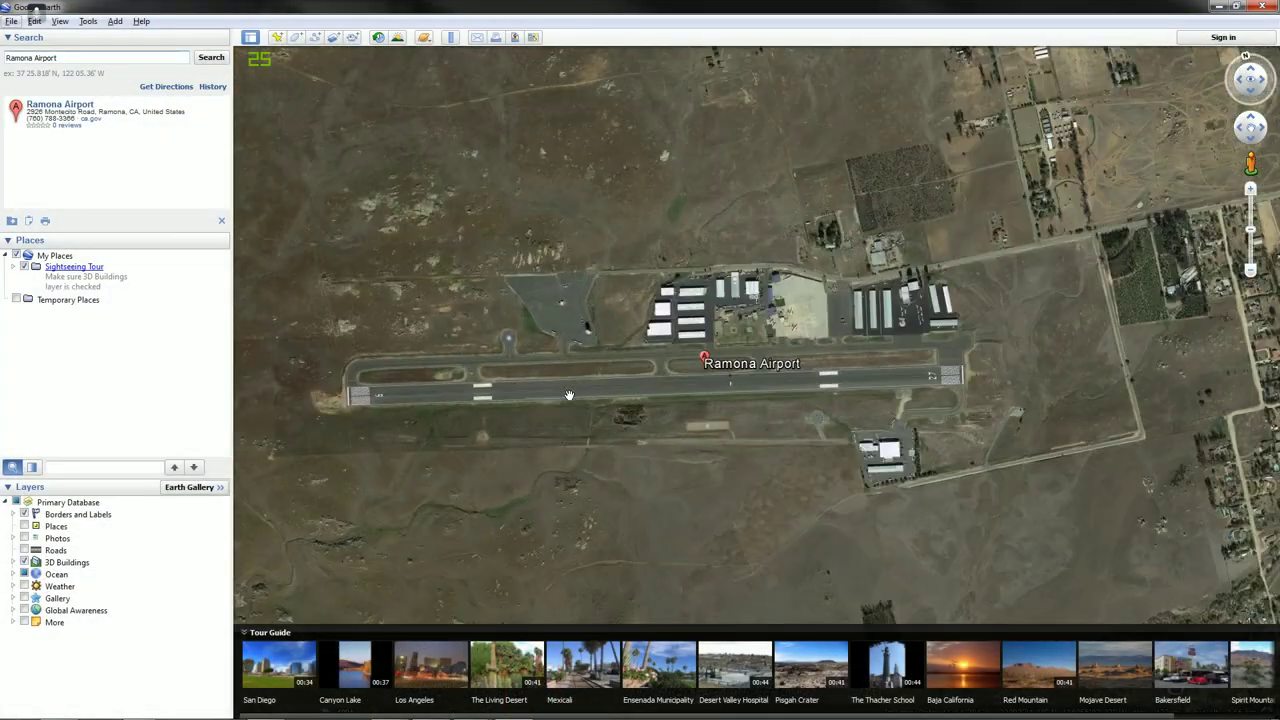
{"action": "left_click_drag", "start_coordinate": [610, 360], "coordinate": [644, 220]}
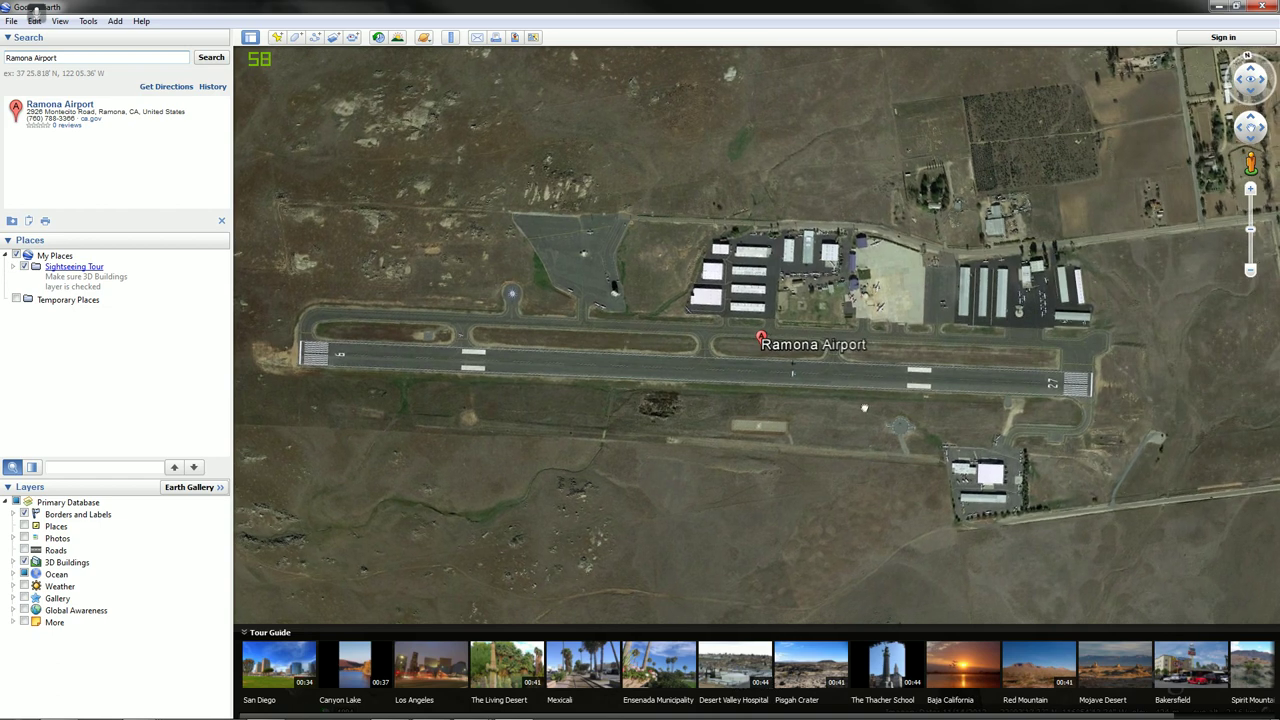
{"action": "left_click_drag", "start_coordinate": [867, 396], "coordinate": [886, 441]}
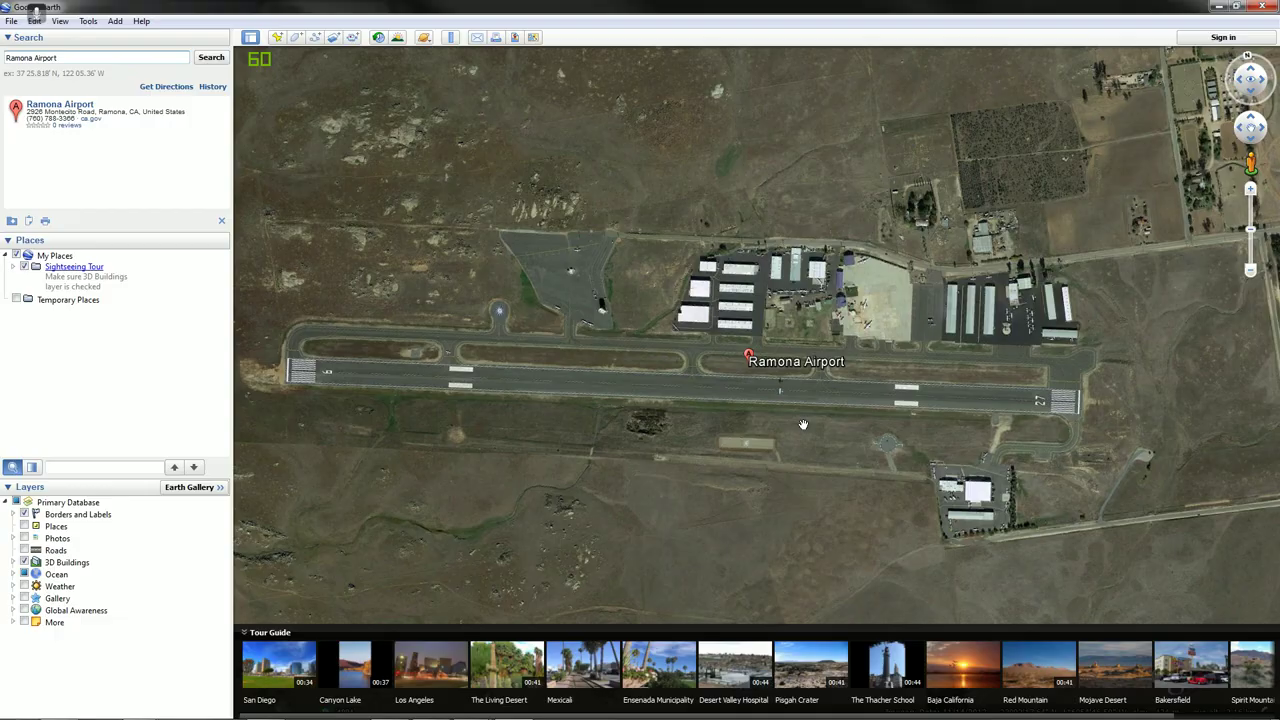
{"action": "left_click_drag", "start_coordinate": [803, 425], "coordinate": [837, 377]}
{"action": "scroll", "coordinate": [837, 377], "scroll_direction": "down", "scroll_amount": 5}
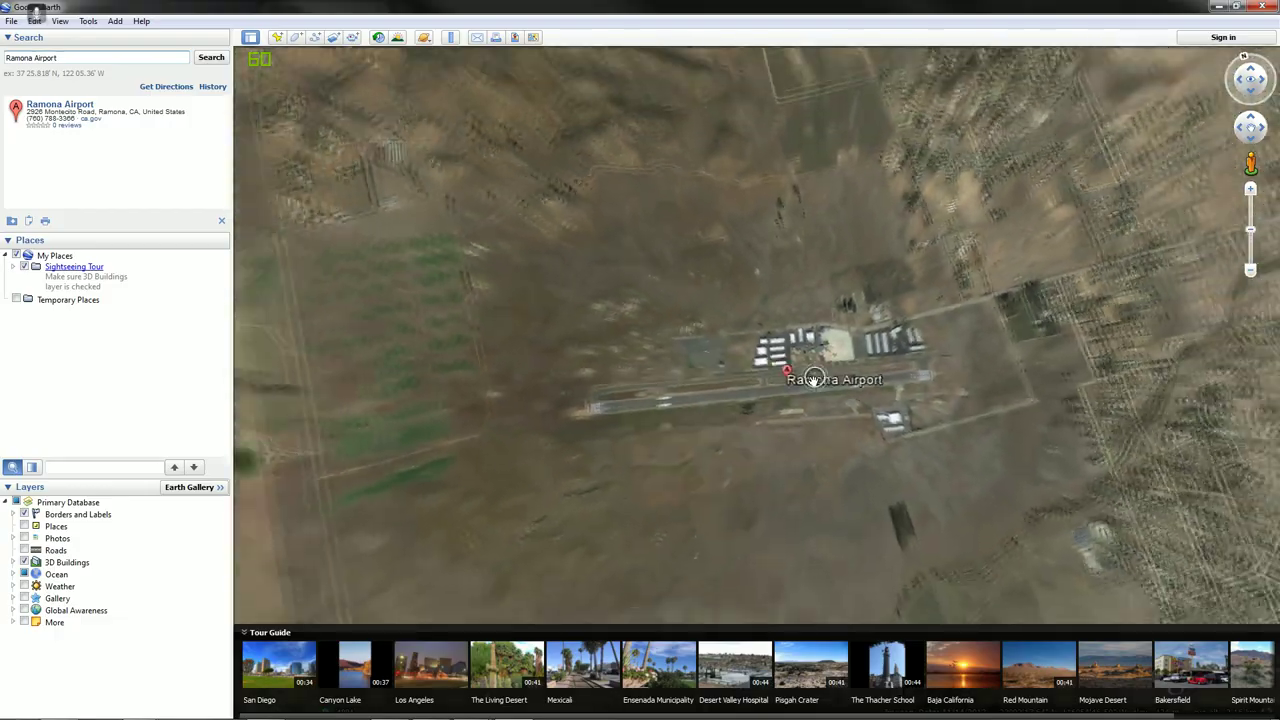
{"action": "scroll", "coordinate": [812, 379], "scroll_direction": "down", "scroll_amount": 4}
{"action": "scroll", "coordinate": [809, 382], "scroll_direction": "up", "scroll_amount": 4}
{"action": "scroll", "coordinate": [805, 406], "scroll_direction": "down", "scroll_amount": 5}
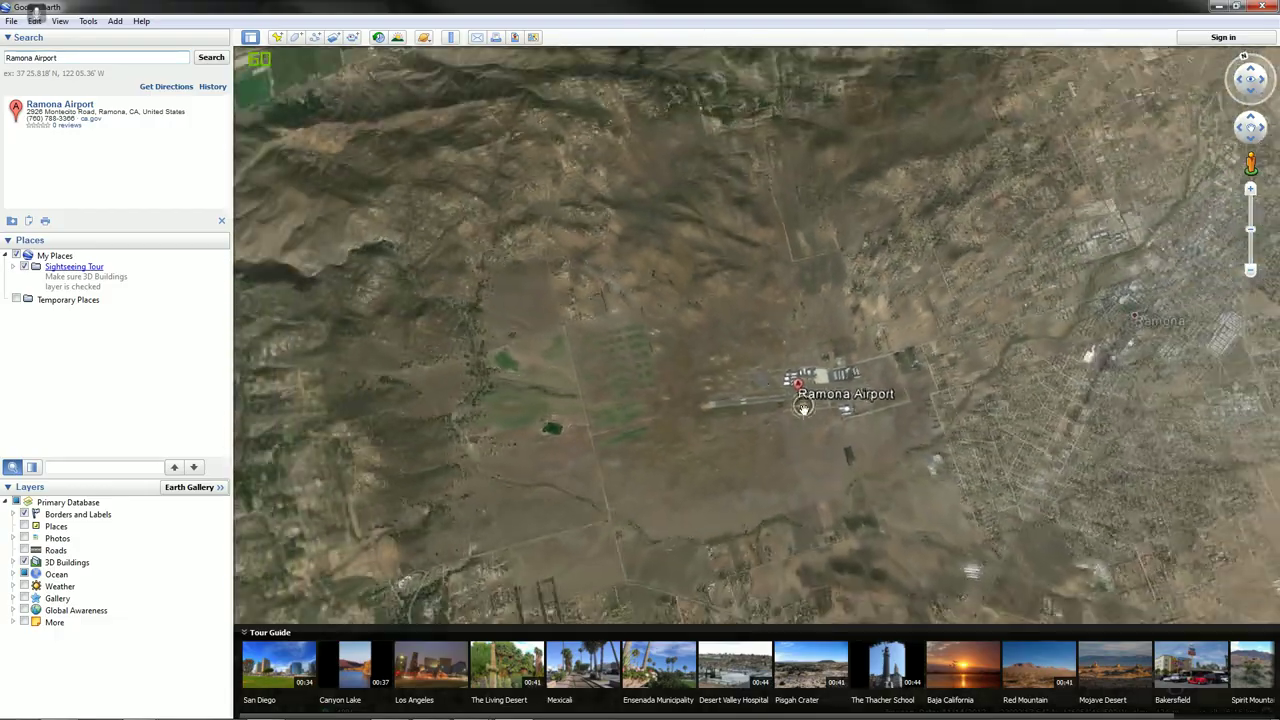
{"action": "scroll", "coordinate": [803, 405], "scroll_direction": "down", "scroll_amount": 3}
{"action": "scroll", "coordinate": [801, 410], "scroll_direction": "up", "scroll_amount": 4}
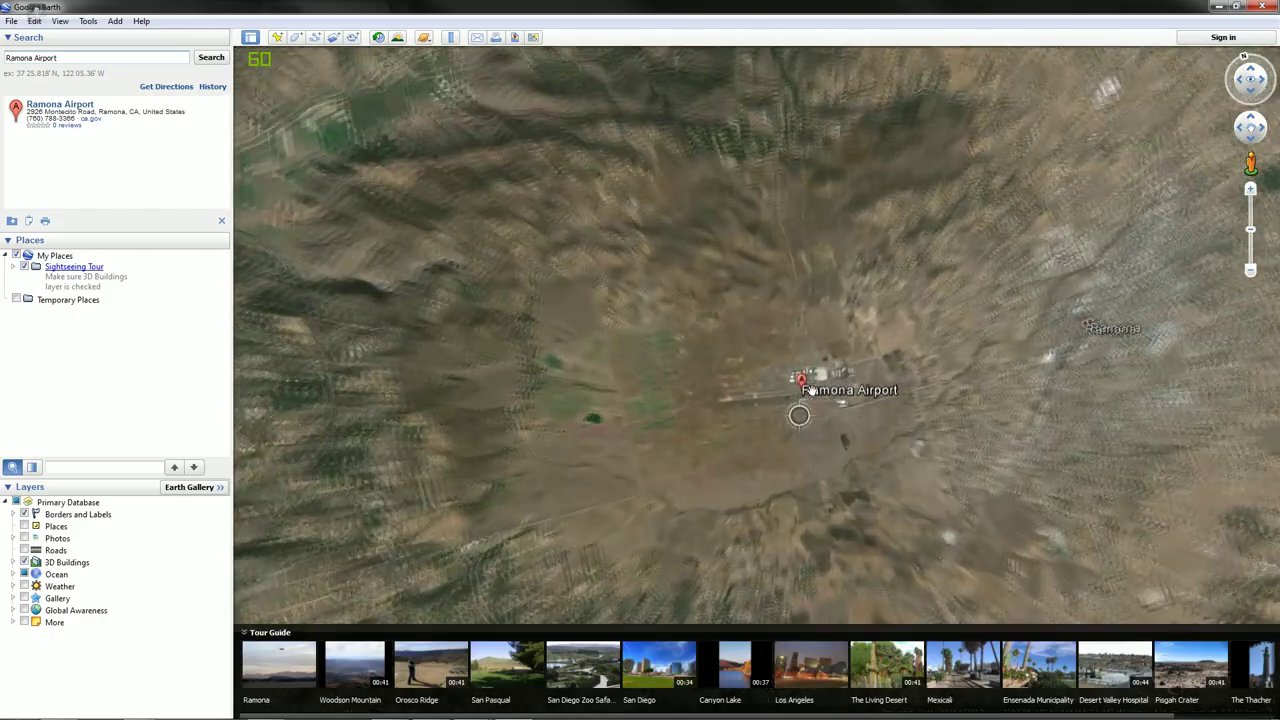
{"action": "scroll", "coordinate": [806, 390], "scroll_direction": "up", "scroll_amount": 4}
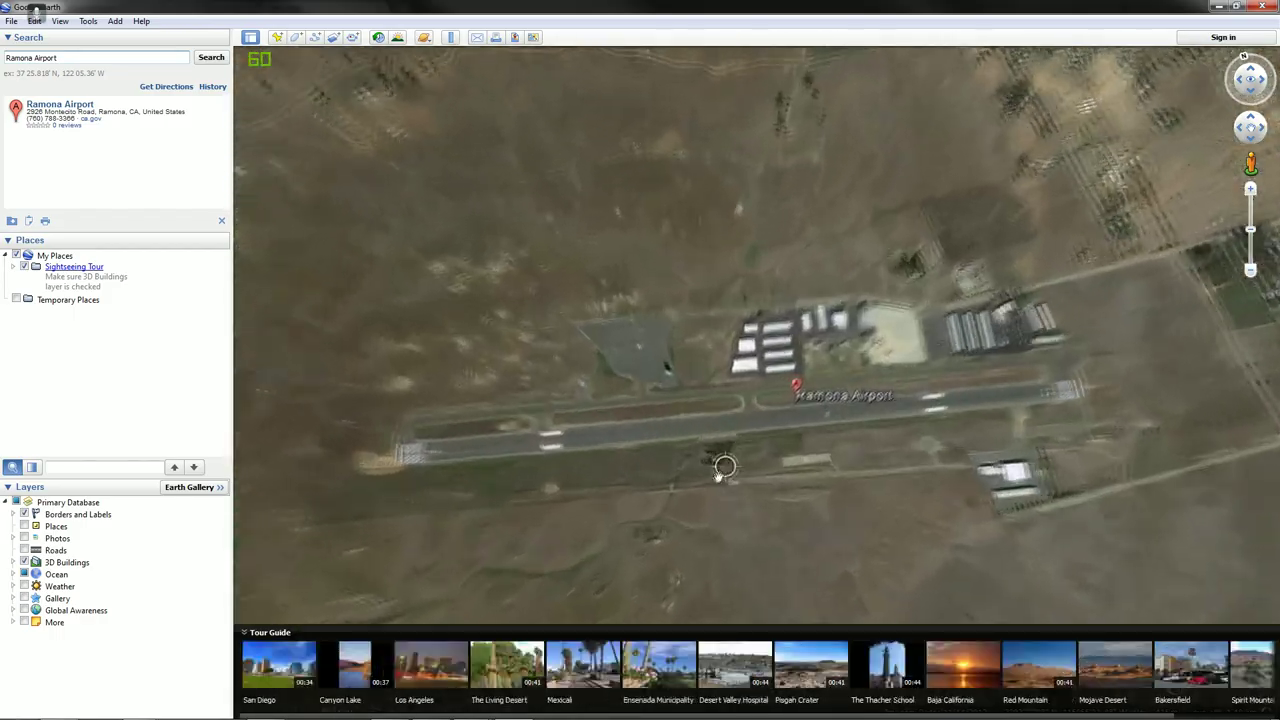
Examine the airport's hangars, taxiways and runway in tilted and close-up aerial views.
{"action": "left_click_drag", "start_coordinate": [717, 478], "coordinate": [693, 579]}
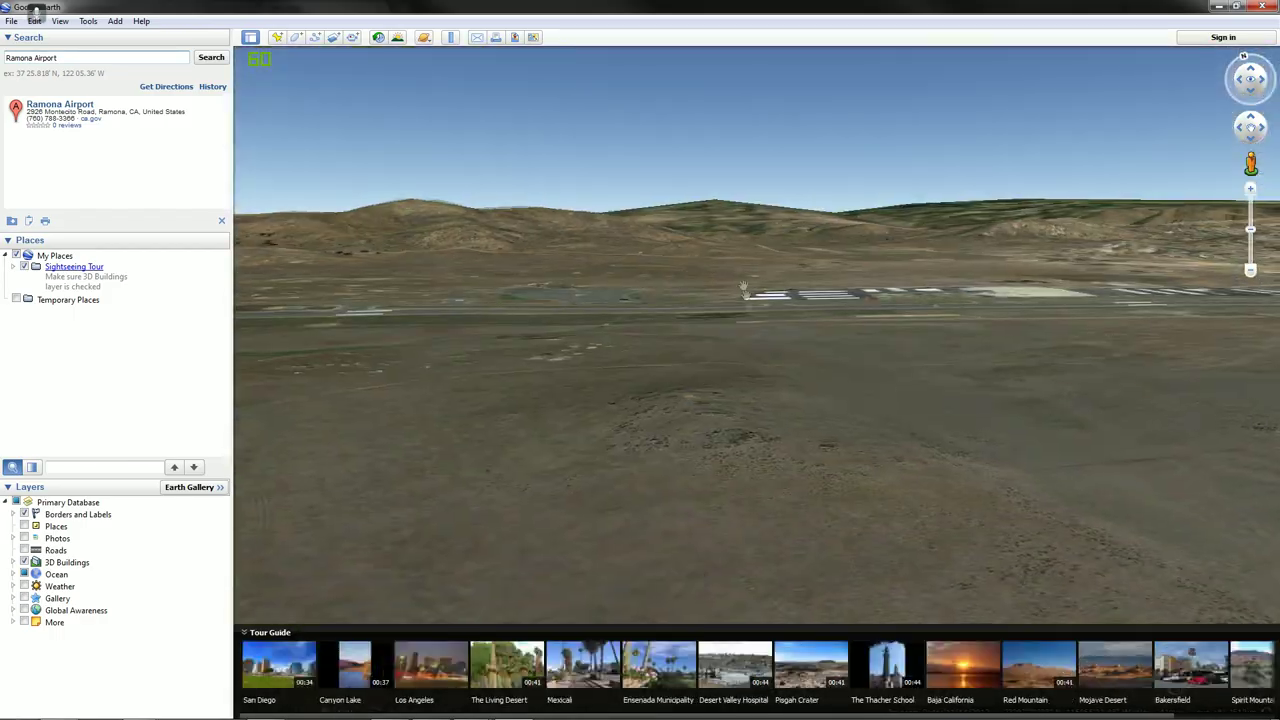
{"action": "left_click_drag", "start_coordinate": [723, 325], "coordinate": [734, 274]}
{"action": "left_click_drag", "start_coordinate": [950, 242], "coordinate": [719, 569]}
{"action": "scroll", "coordinate": [636, 271], "scroll_direction": "up", "scroll_amount": 4}
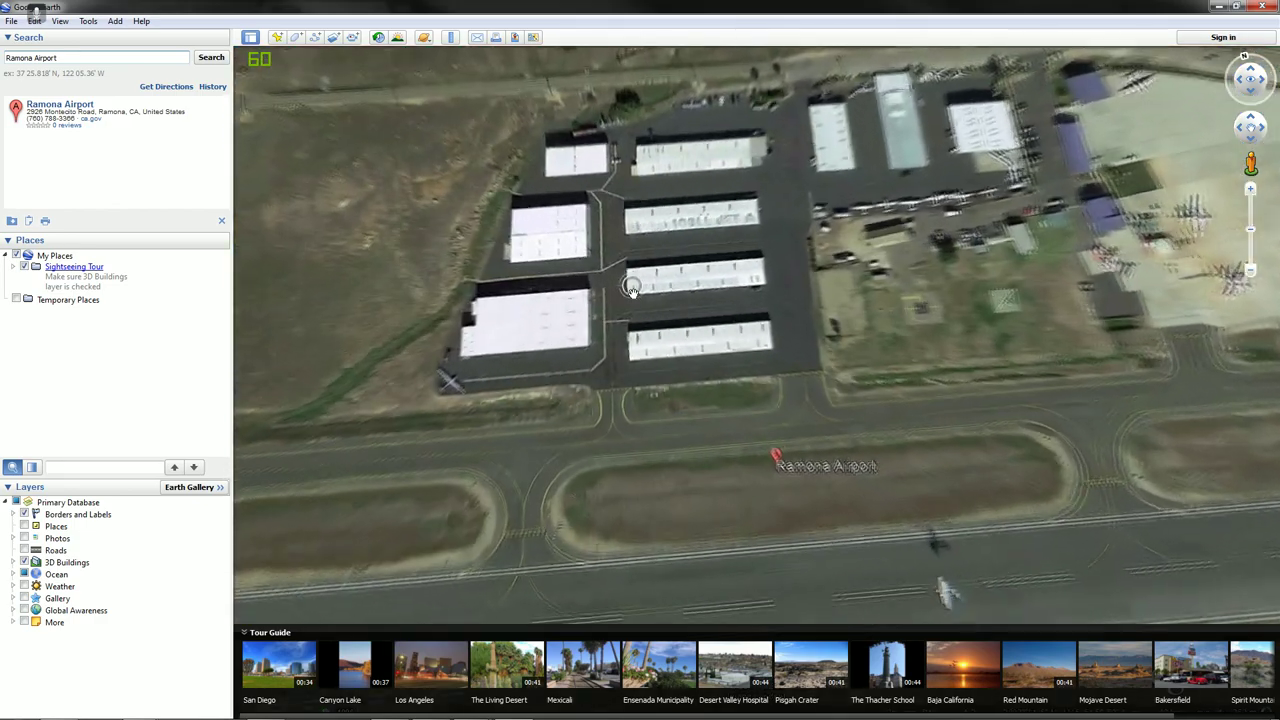
{"action": "left_click_drag", "start_coordinate": [654, 280], "coordinate": [706, 374]}
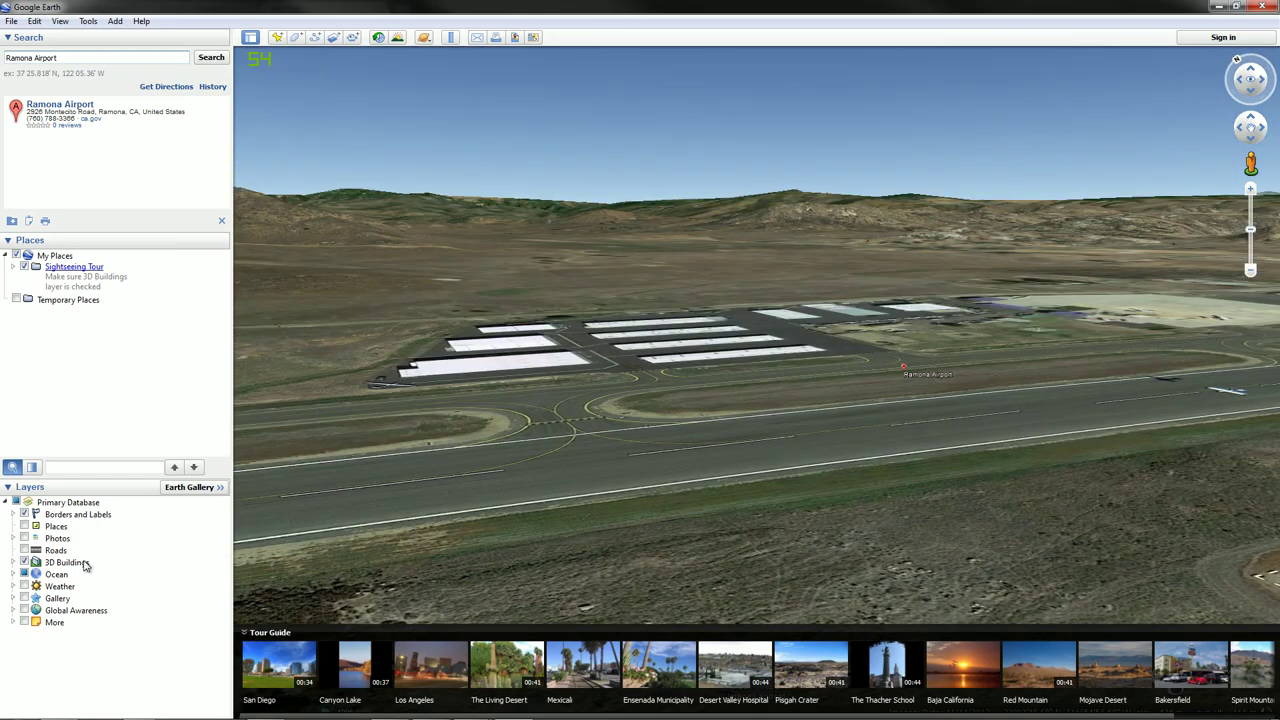
{"action": "left_click_drag", "start_coordinate": [807, 389], "coordinate": [825, 480]}
{"action": "scroll", "coordinate": [825, 475], "scroll_direction": "down", "scroll_amount": 5}
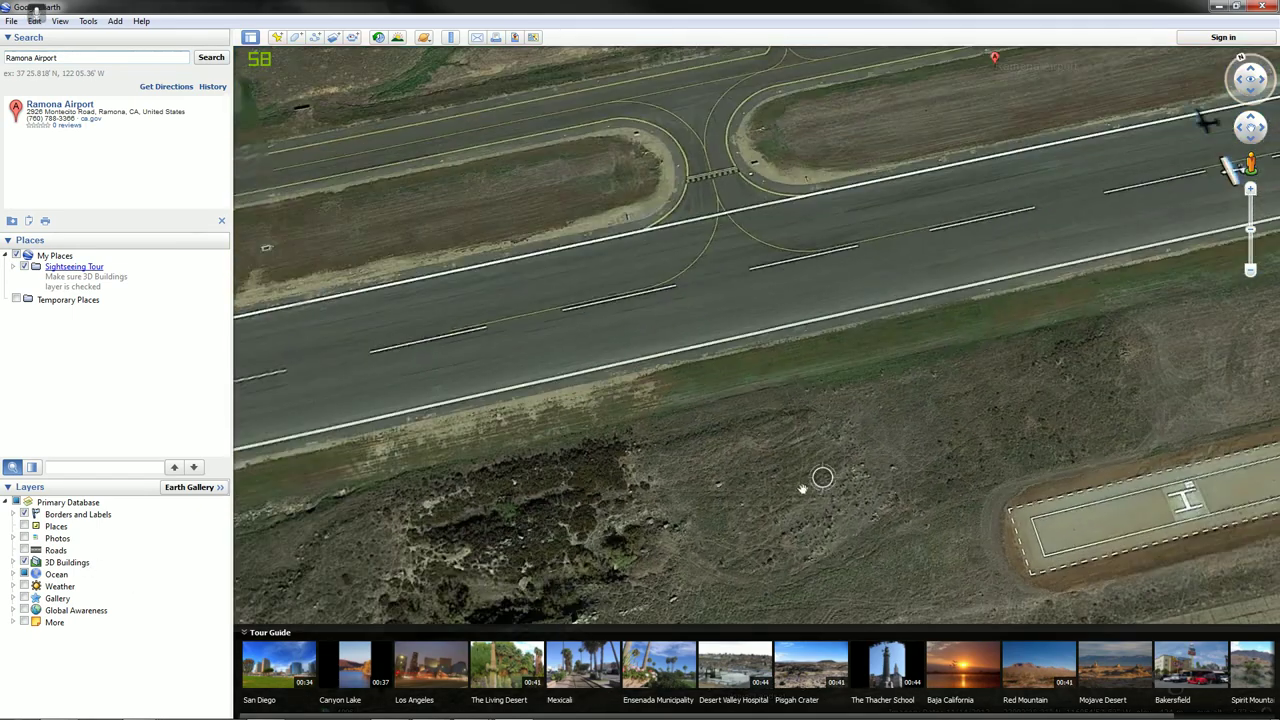
{"action": "scroll", "coordinate": [788, 490], "scroll_direction": "down", "scroll_amount": 5}
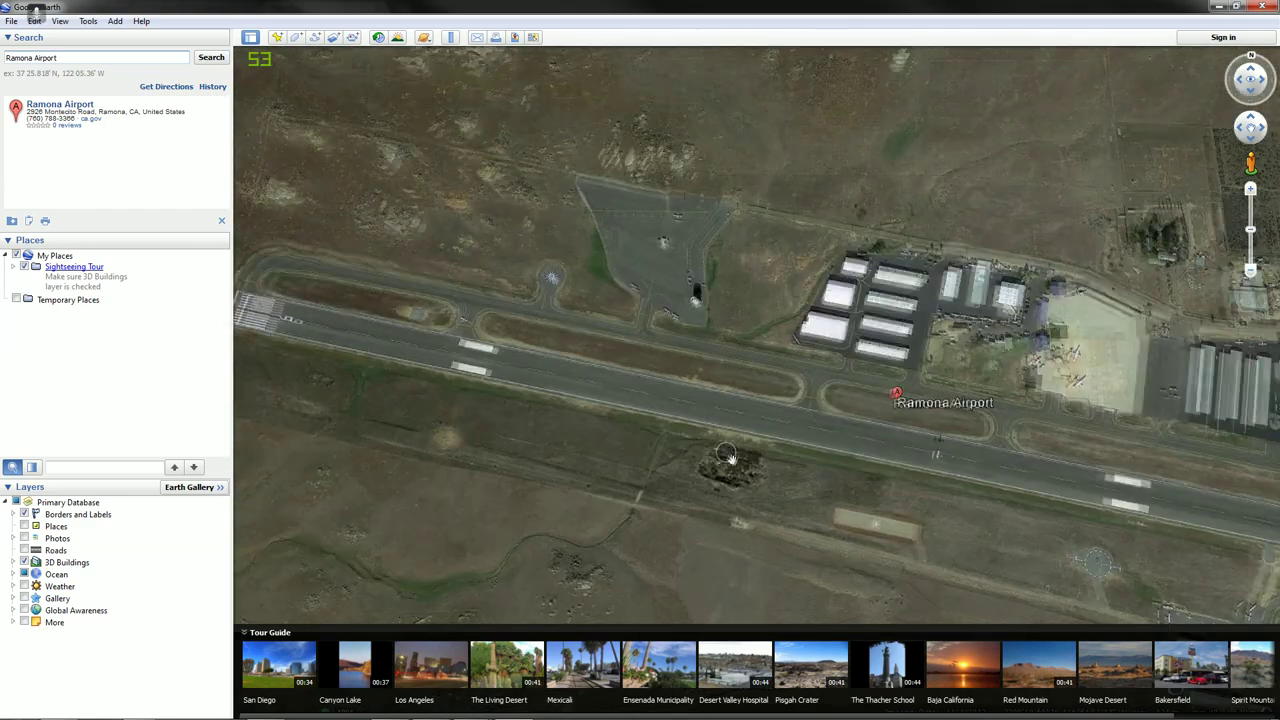
Measure the full length of Ramona Airport's runway in meters with a Ruler line along its lower edge.
{"action": "left_click", "coordinate": [451, 38]}
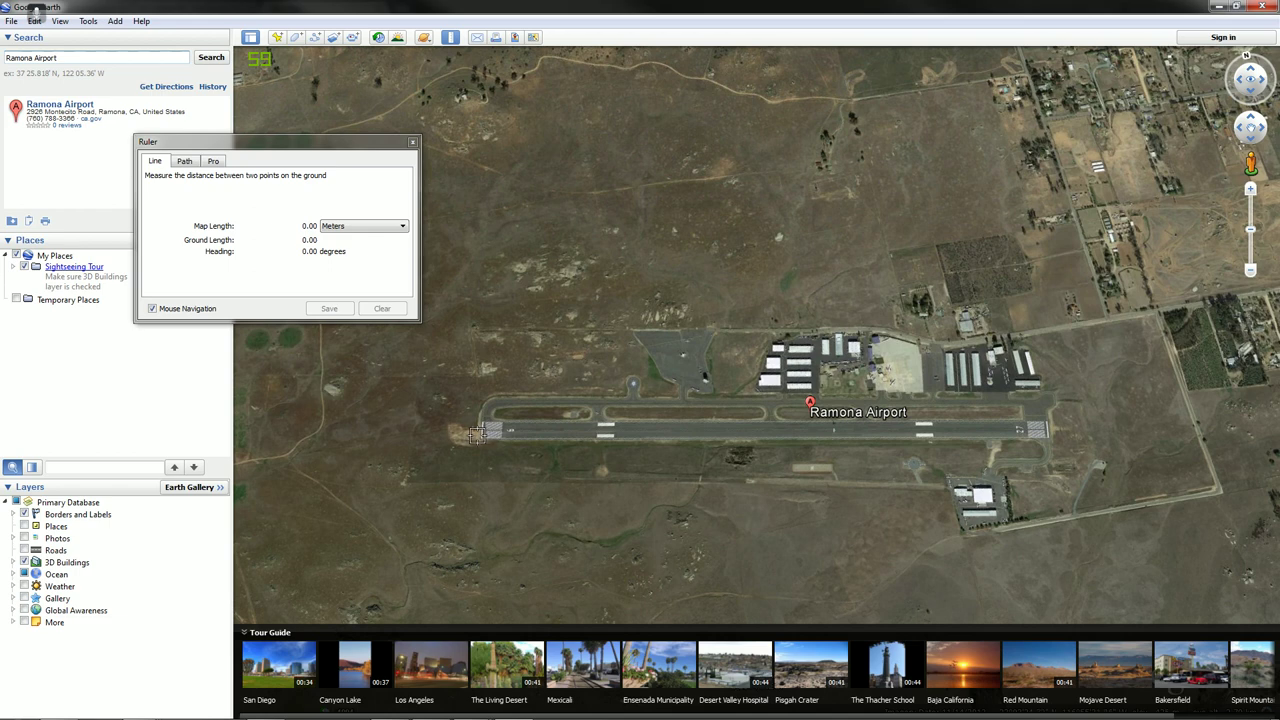
{"action": "left_click", "coordinate": [487, 432]}
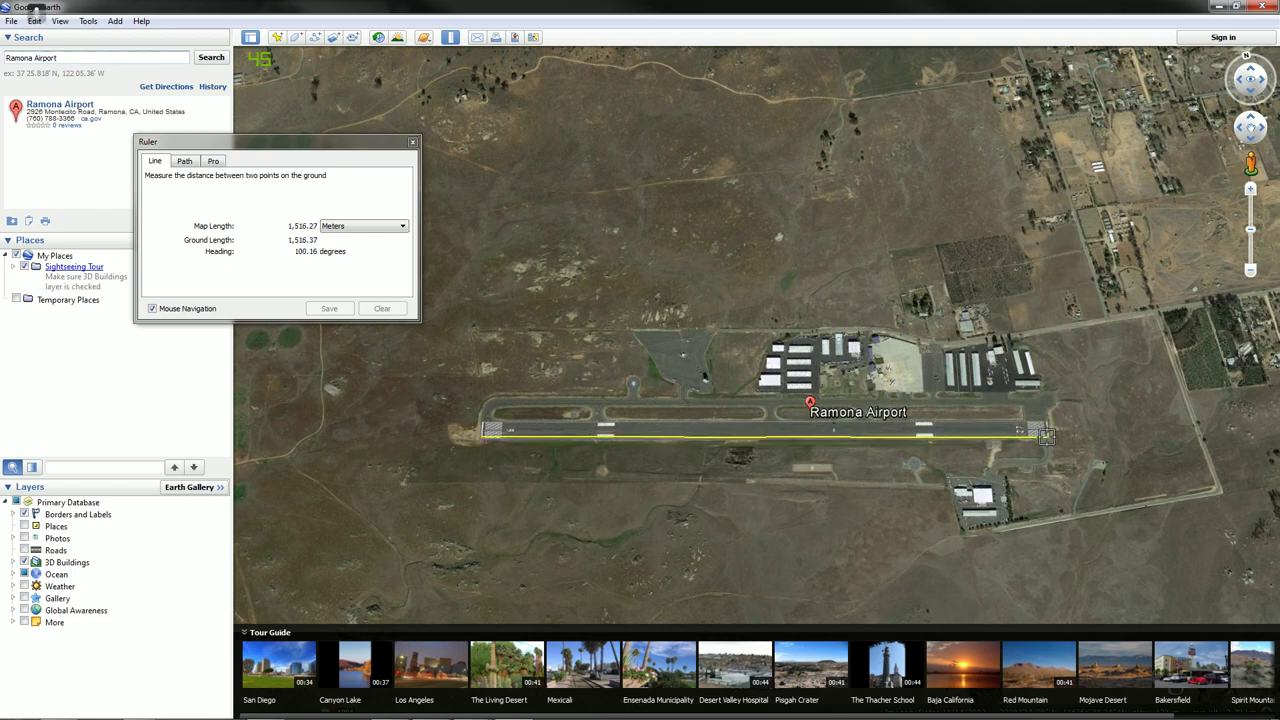
{"action": "left_click", "coordinate": [1045, 436]}
{"action": "scroll", "coordinate": [786, 443], "scroll_direction": "up", "scroll_amount": 3}
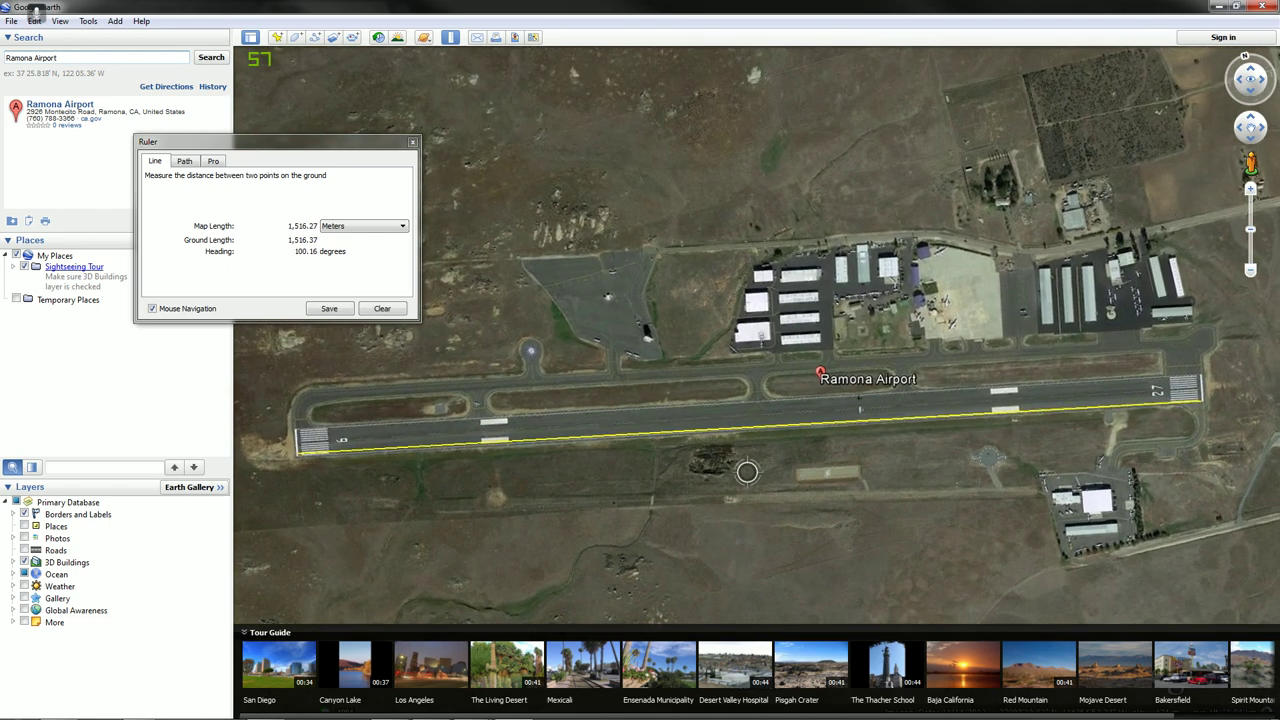
{"action": "scroll", "coordinate": [747, 413], "scroll_direction": "up", "scroll_amount": 2}
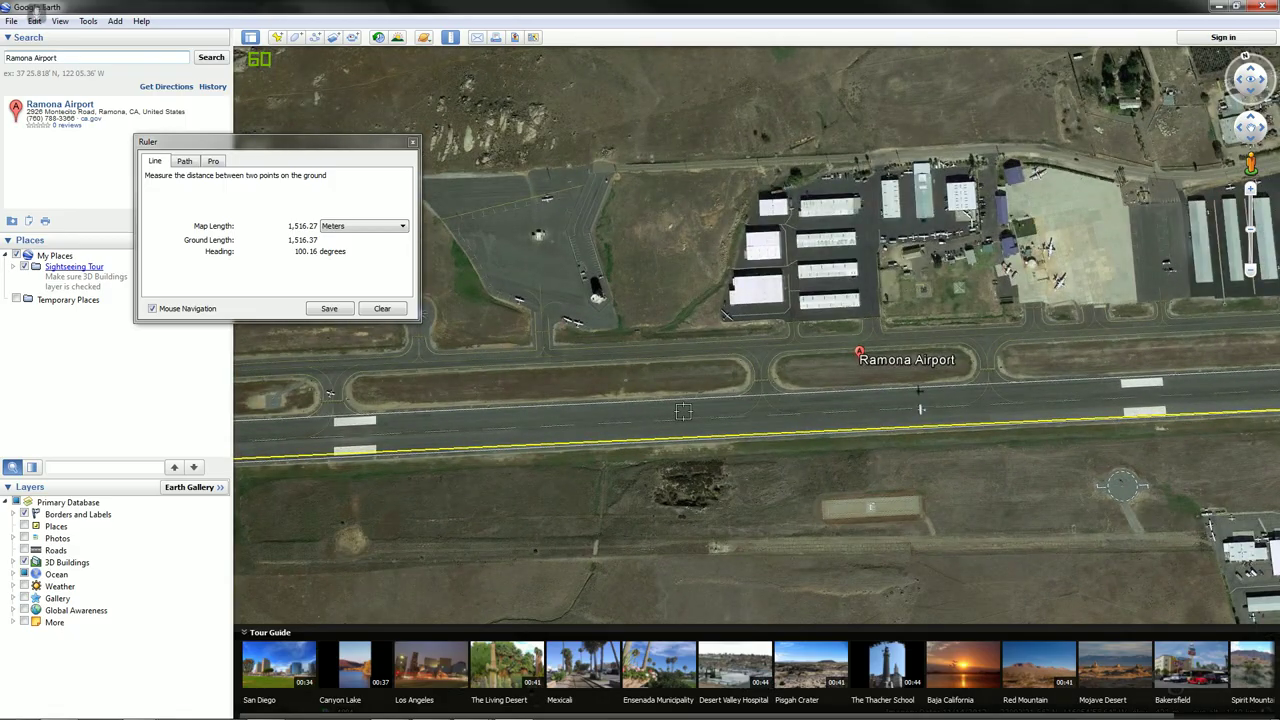
Examine the measured runway from above, including the 27 threshold markings and the taxiways joining that end.
{"action": "left_click_drag", "start_coordinate": [673, 406], "coordinate": [617, 380]}
{"action": "scroll", "coordinate": [746, 414], "scroll_direction": "down", "scroll_amount": 3}
{"action": "left_click_drag", "start_coordinate": [746, 414], "coordinate": [714, 449]}
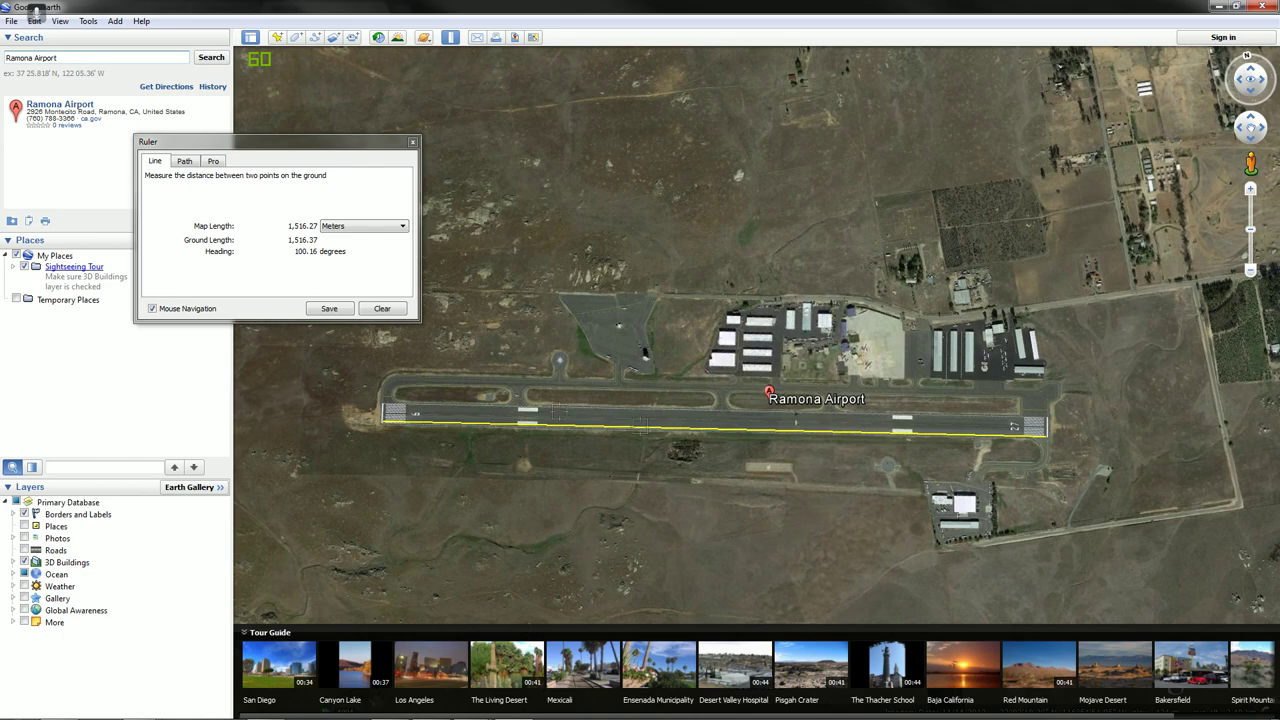
{"action": "scroll", "coordinate": [690, 460], "scroll_direction": "up", "scroll_amount": 4}
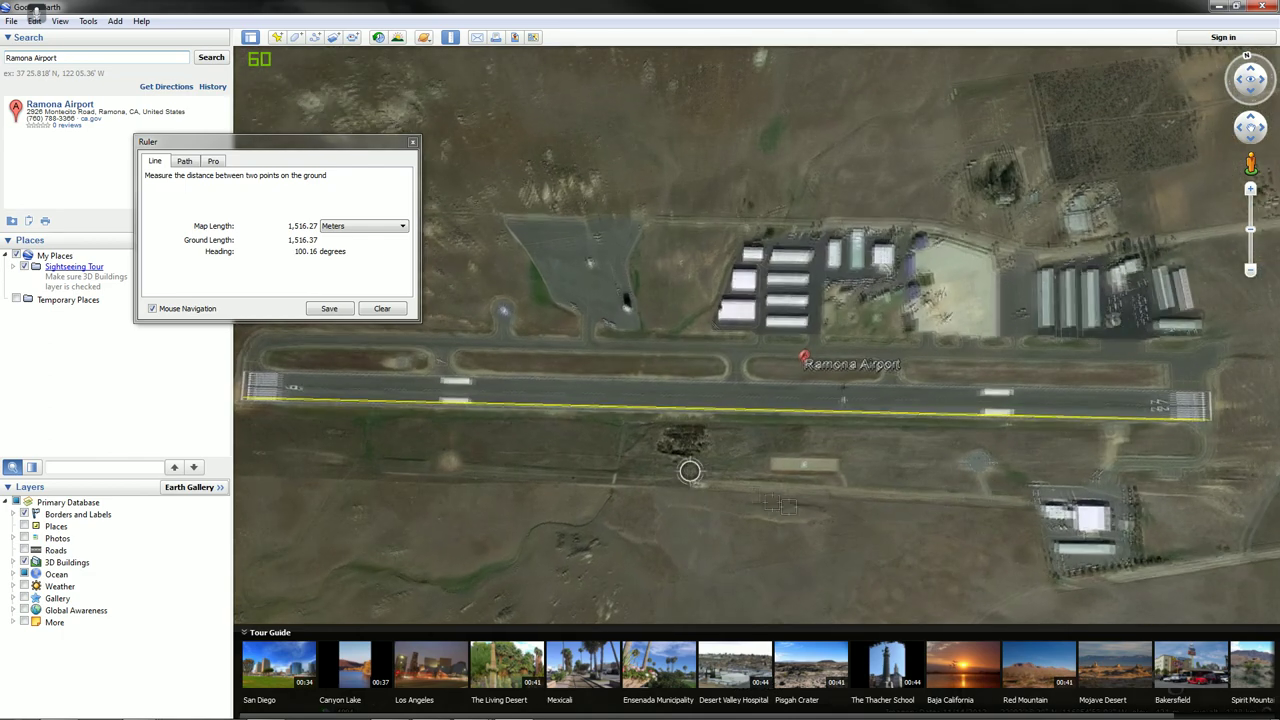
{"action": "mouse_move", "coordinate": [760, 490]}
{"action": "left_mouse_down"}
{"action": "mouse_move", "coordinate": [791, 497]}
{"action": "mouse_move", "coordinate": [863, 446]}
{"action": "mouse_move", "coordinate": [977, 416]}
{"action": "mouse_move", "coordinate": [603, 455]}
{"action": "mouse_move", "coordinate": [380, 508]}
{"action": "left_mouse_up"}
{"action": "scroll", "coordinate": [630, 465], "scroll_direction": "up", "scroll_amount": 3}
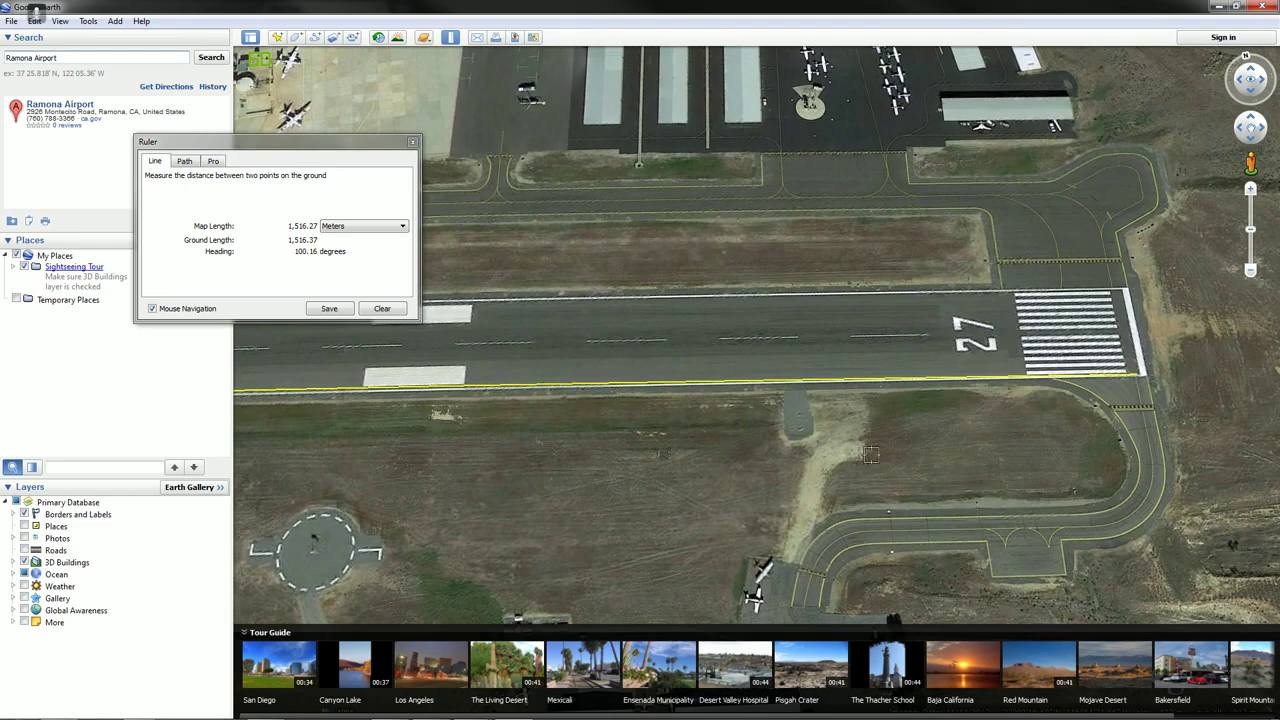
{"action": "left_click_drag", "start_coordinate": [980, 411], "coordinate": [620, 437]}
{"action": "scroll", "coordinate": [620, 437], "scroll_direction": "up", "scroll_amount": 1}
Read the runway's length in feet and kilometers, and set the Ruler units back to Meters.
{"action": "left_click", "coordinate": [353, 228]}
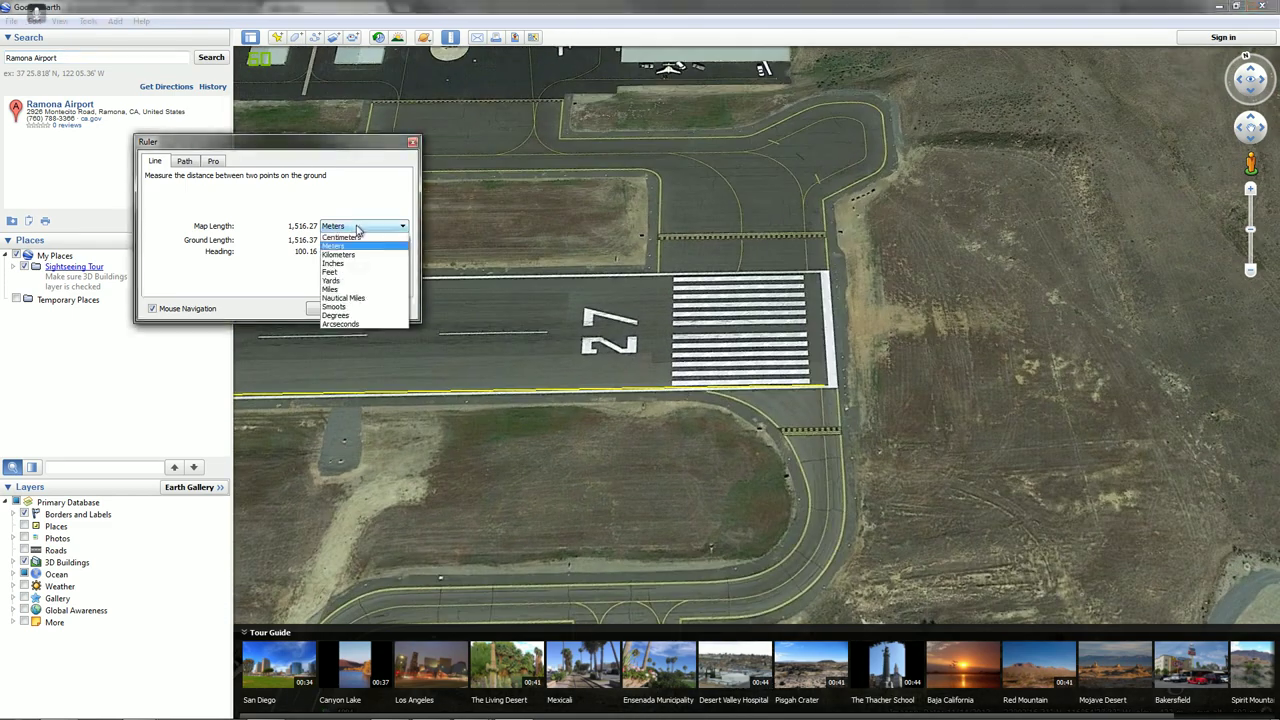
{"action": "left_click", "coordinate": [355, 275]}
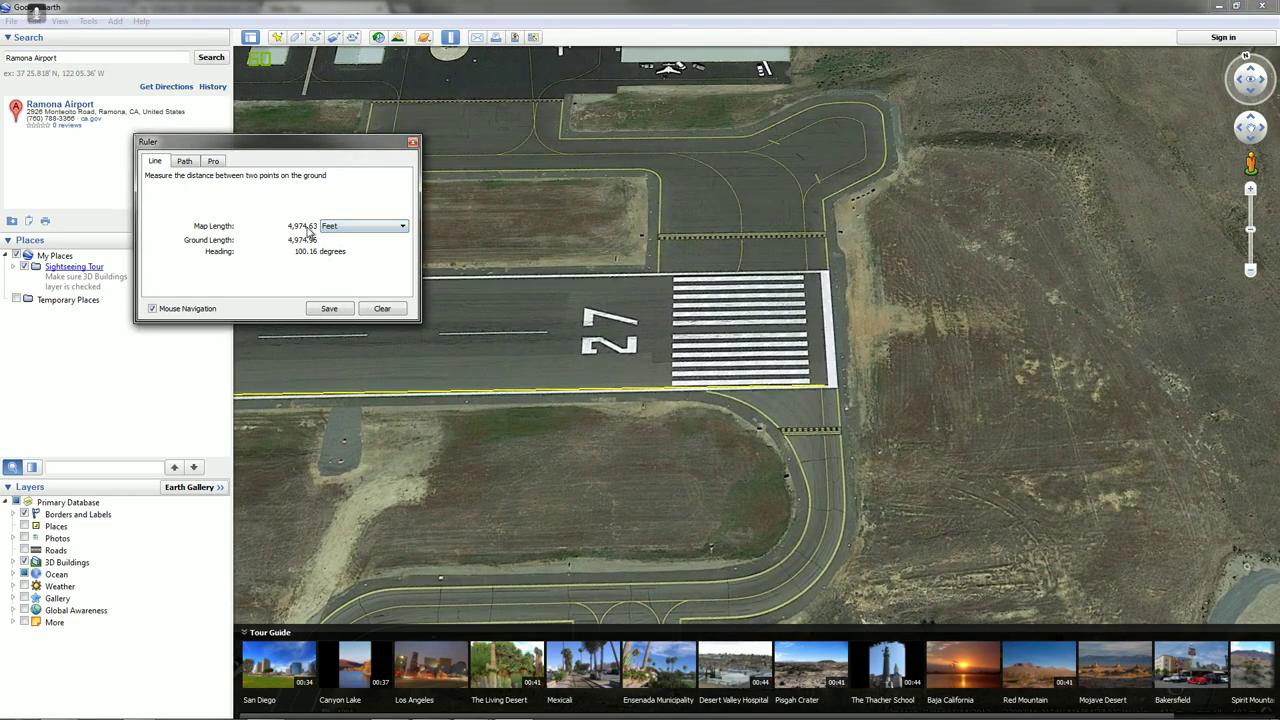
{"action": "left_click", "coordinate": [360, 228]}
{"action": "left_click", "coordinate": [368, 257]}
{"action": "left_click", "coordinate": [370, 226]}
{"action": "left_click", "coordinate": [345, 246]}
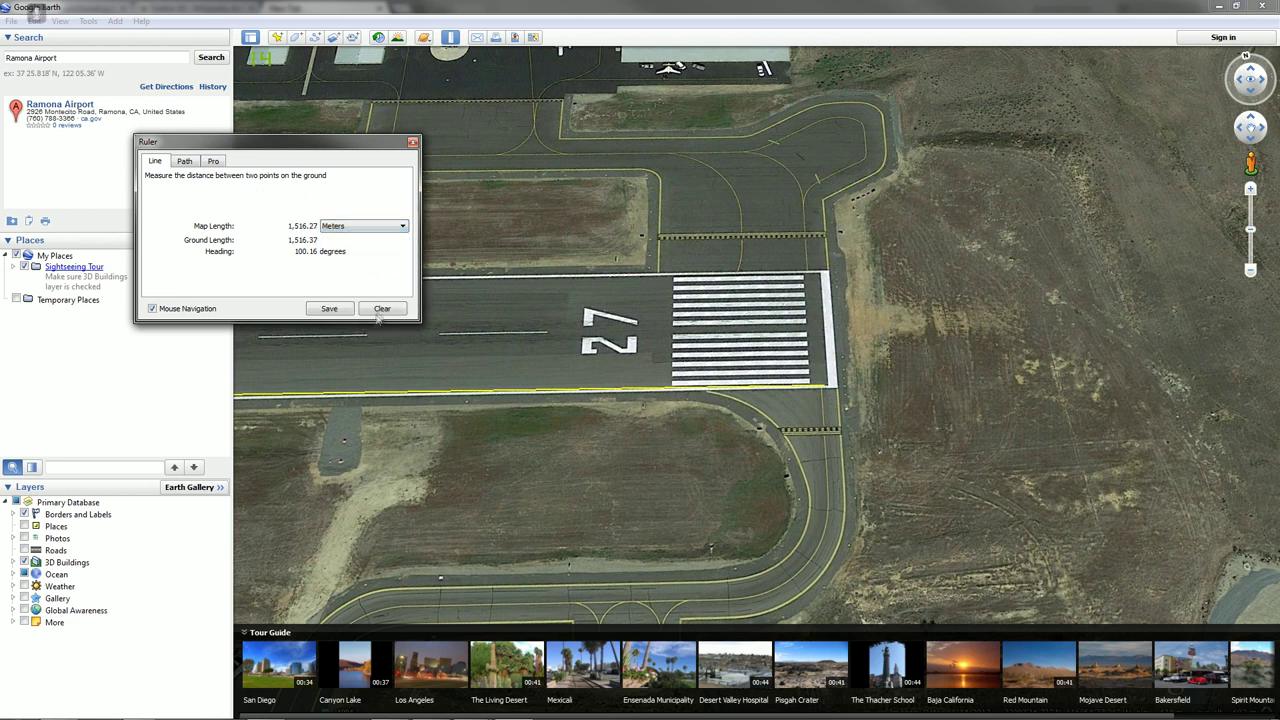
Measure the runway's width at the 27 threshold and the adjoining taxiway from its edge to its centre line.
{"action": "left_click", "coordinate": [832, 388]}
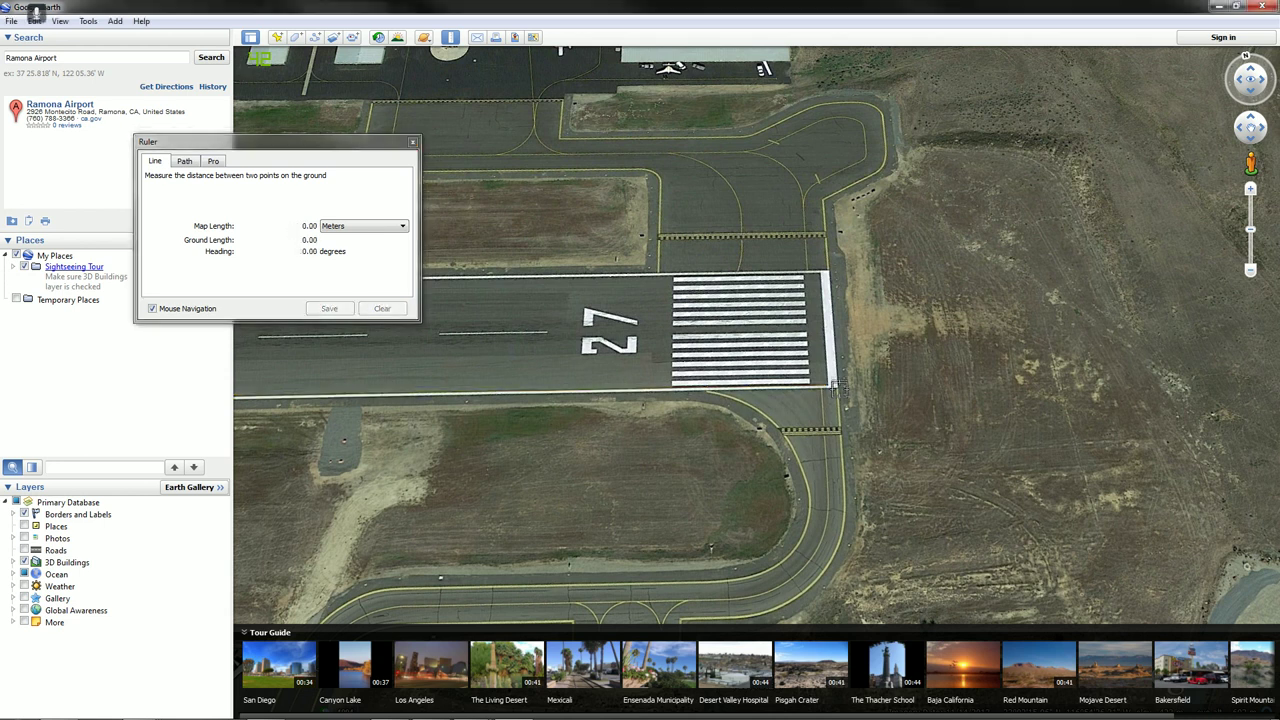
{"action": "left_click", "coordinate": [834, 274]}
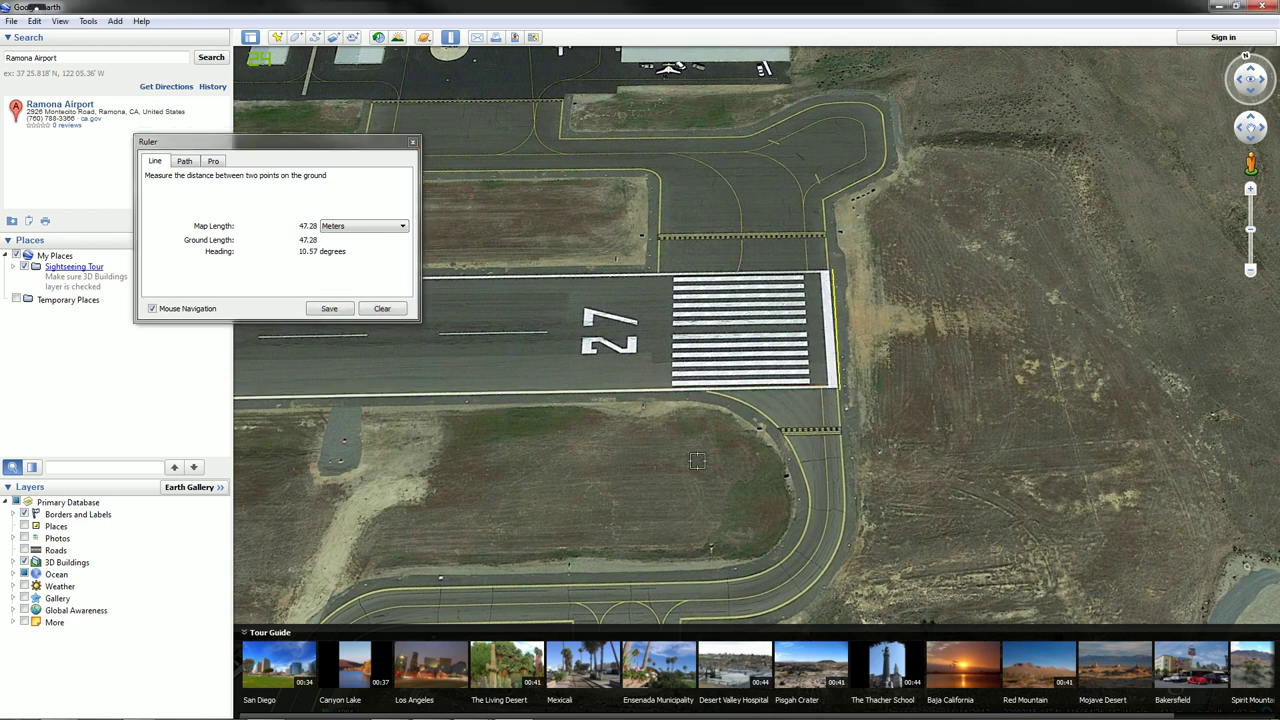
{"action": "left_click_drag", "start_coordinate": [647, 459], "coordinate": [645, 410]}
{"action": "left_click_drag", "start_coordinate": [504, 205], "coordinate": [822, 451]}
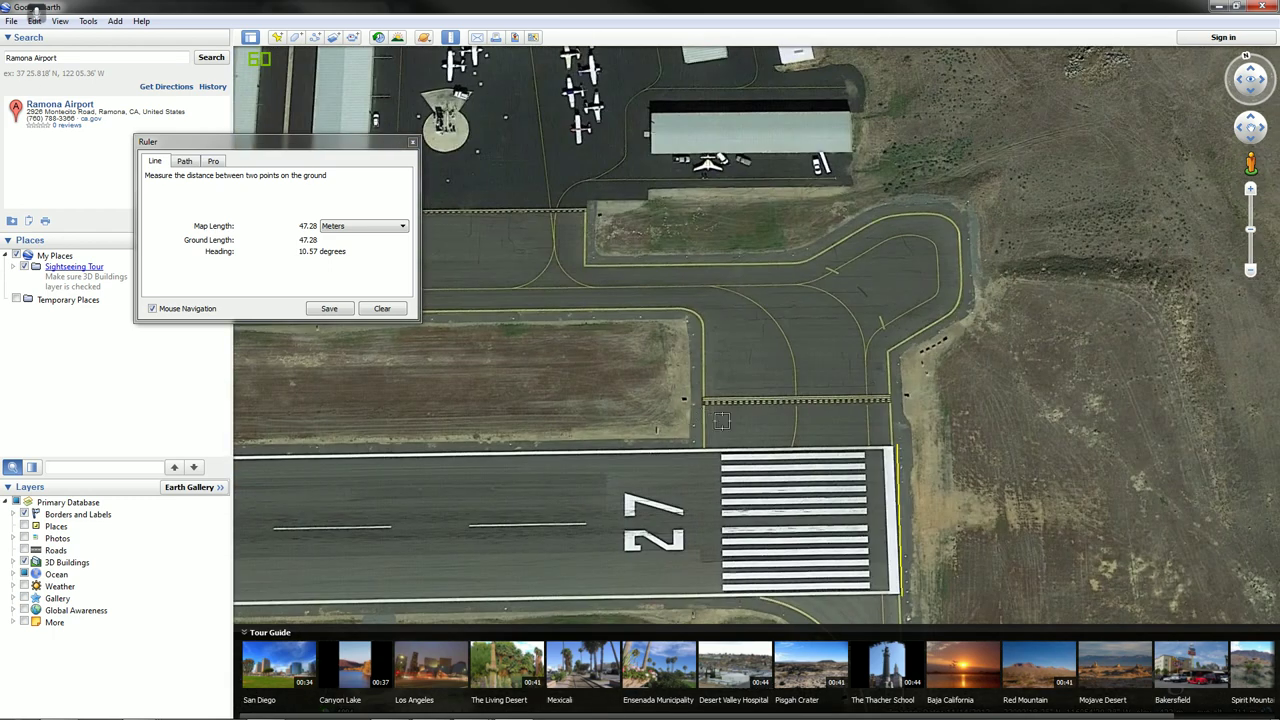
{"action": "left_click", "coordinate": [701, 418]}
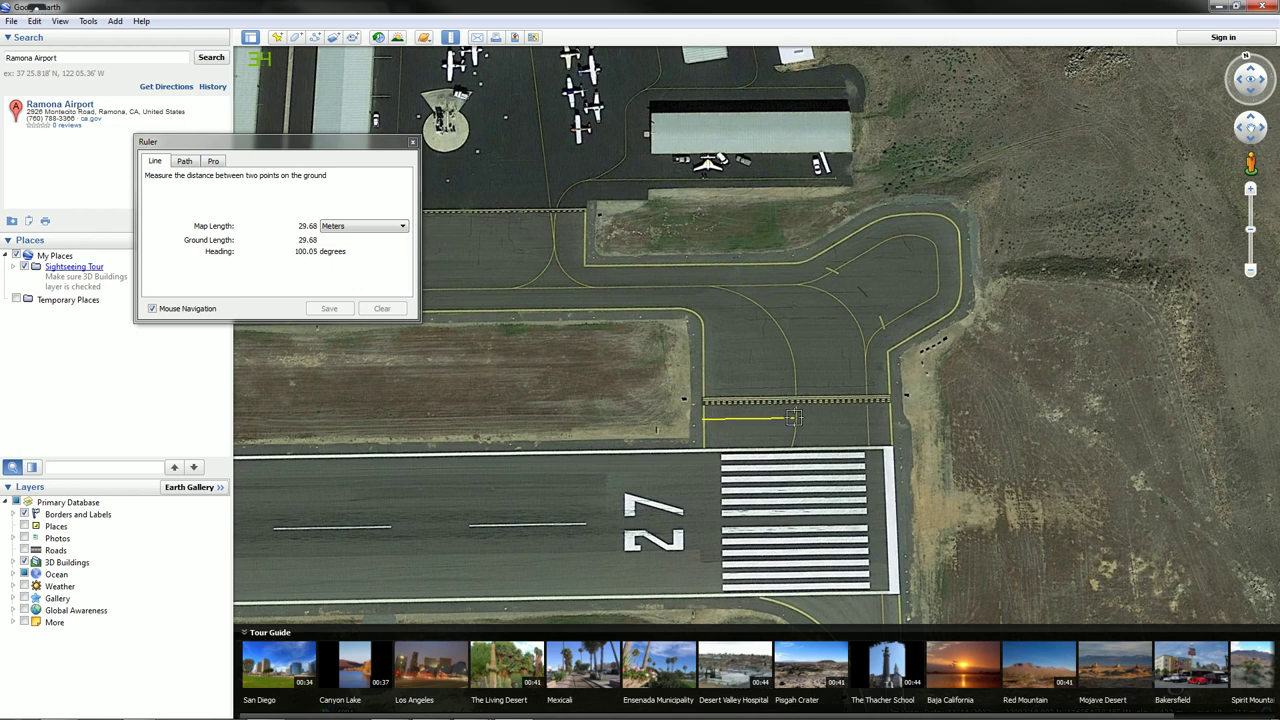
{"action": "left_click", "coordinate": [797, 426]}
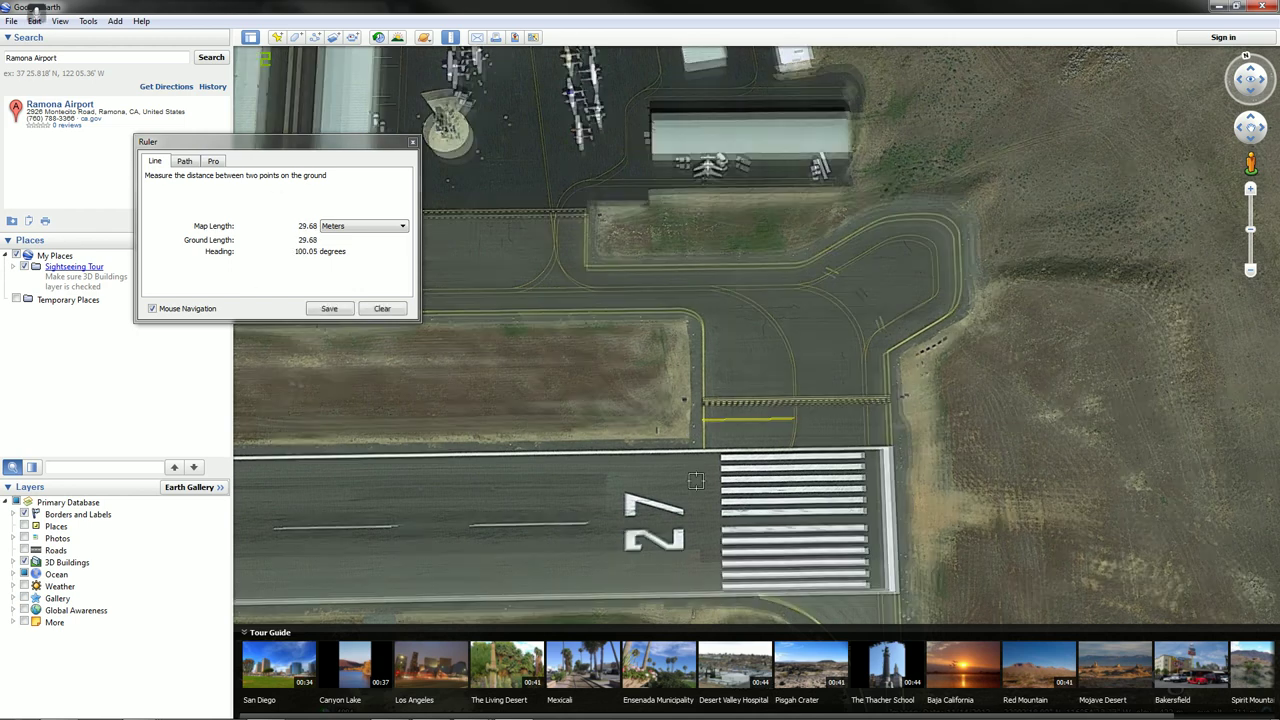
Measure the upper of the two aircraft parked together on the concrete apron, and review the whole airport again.
{"action": "mouse_move", "coordinate": [613, 530]}
{"action": "left_mouse_down"}
{"action": "mouse_move", "coordinate": [905, 520]}
{"action": "mouse_move", "coordinate": [680, 510]}
{"action": "mouse_move", "coordinate": [266, 437]}
{"action": "mouse_move", "coordinate": [715, 401]}
{"action": "left_mouse_up"}
{"action": "scroll", "coordinate": [771, 480], "scroll_direction": "down", "scroll_amount": 5}
{"action": "scroll", "coordinate": [700, 489], "scroll_direction": "down", "scroll_amount": 6}
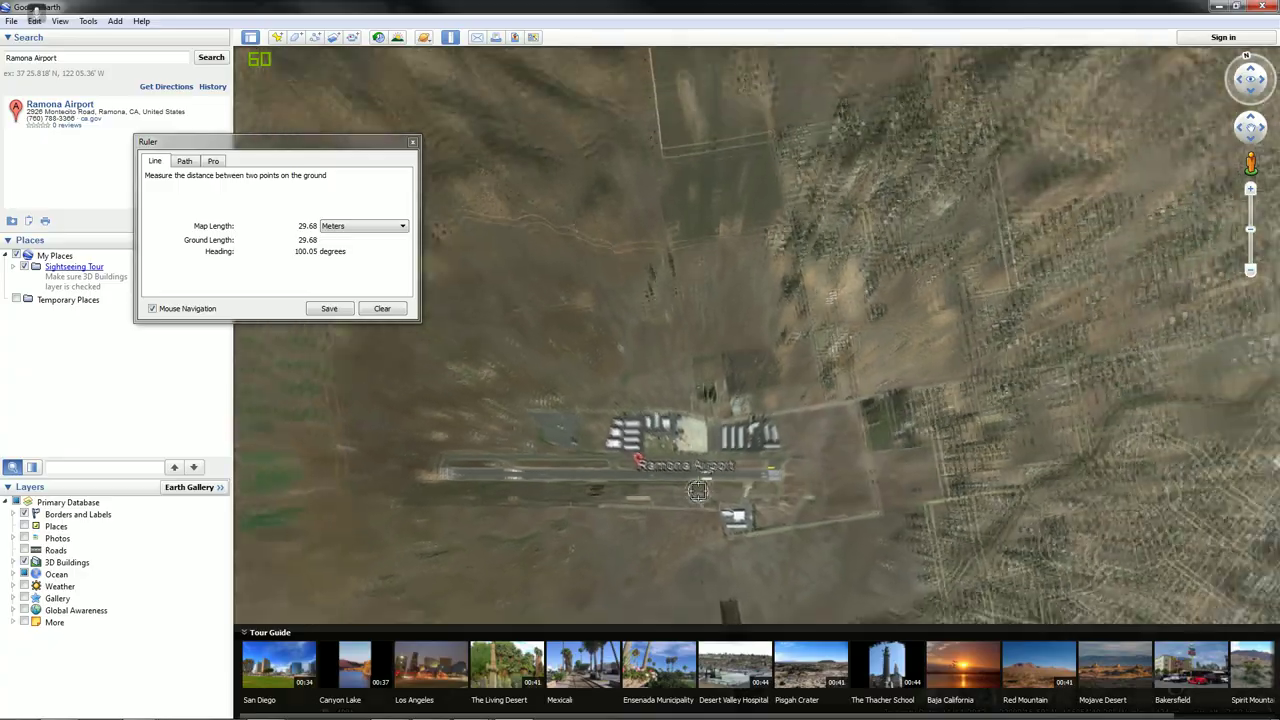
{"action": "scroll", "coordinate": [678, 496], "scroll_direction": "up", "scroll_amount": 6}
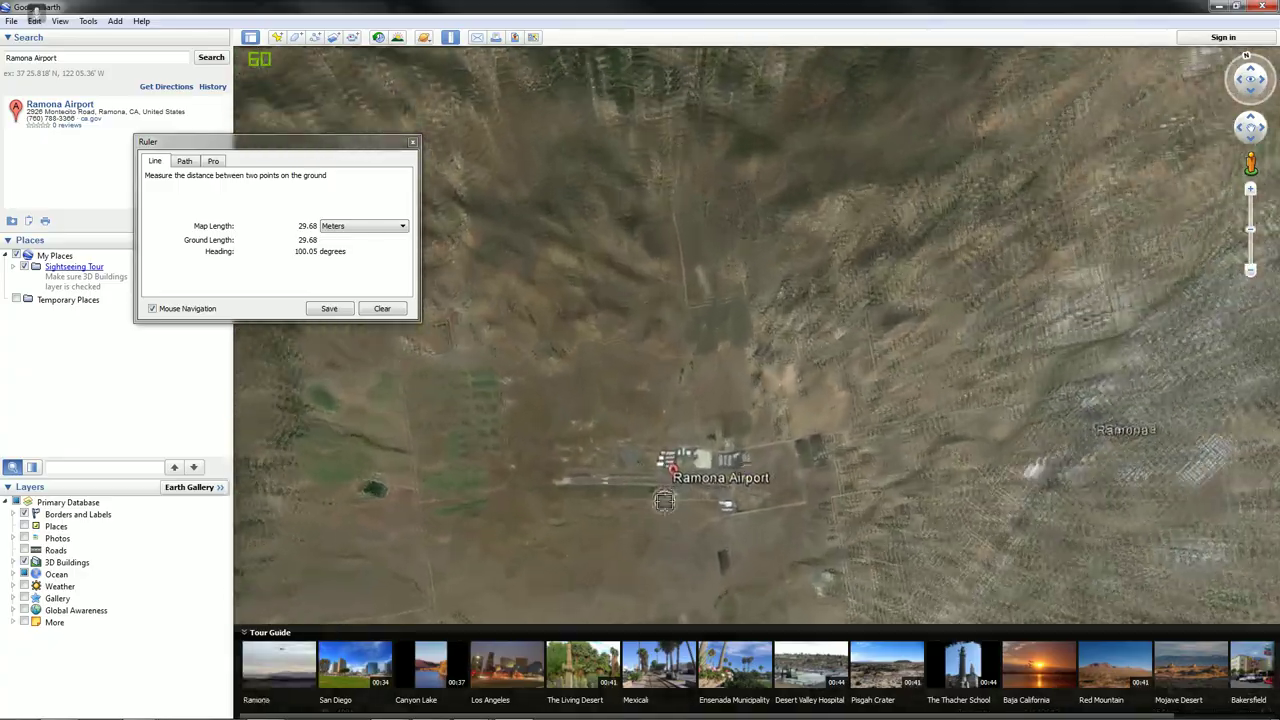
{"action": "scroll", "coordinate": [660, 502], "scroll_direction": "up", "scroll_amount": 5}
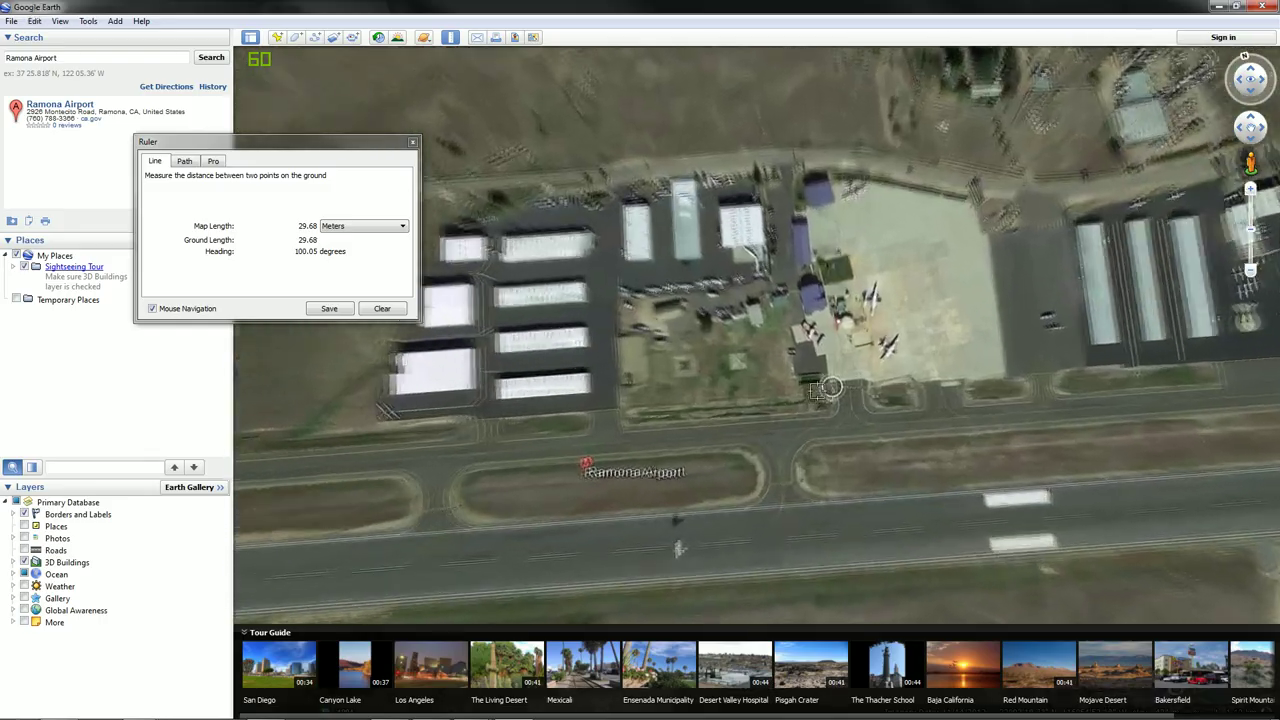
{"action": "scroll", "coordinate": [826, 388], "scroll_direction": "up", "scroll_amount": 3}
{"action": "scroll", "coordinate": [764, 372], "scroll_direction": "up", "scroll_amount": 2}
{"action": "scroll", "coordinate": [764, 372], "scroll_direction": "up", "scroll_amount": 2}
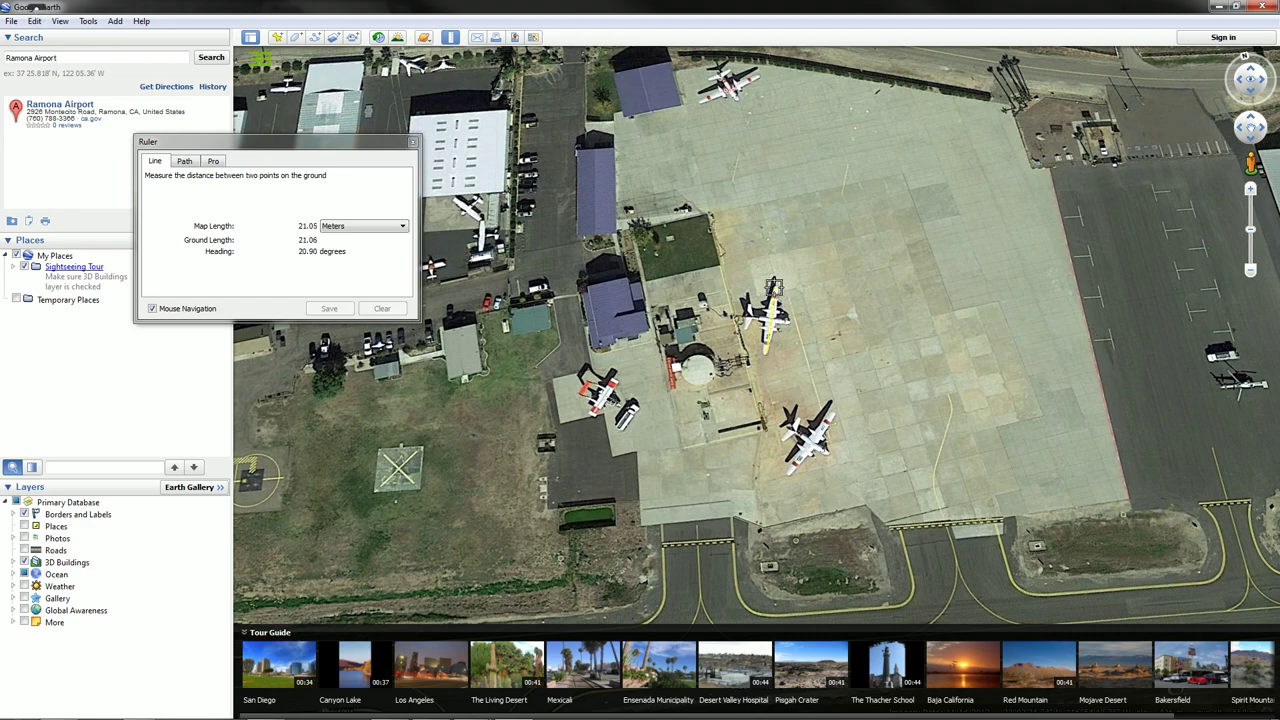
{"action": "scroll", "coordinate": [720, 460], "scroll_direction": "down", "scroll_amount": 3}
{"action": "scroll", "coordinate": [713, 476], "scroll_direction": "down", "scroll_amount": 3}
{"action": "scroll", "coordinate": [713, 476], "scroll_direction": "down", "scroll_amount": 3}
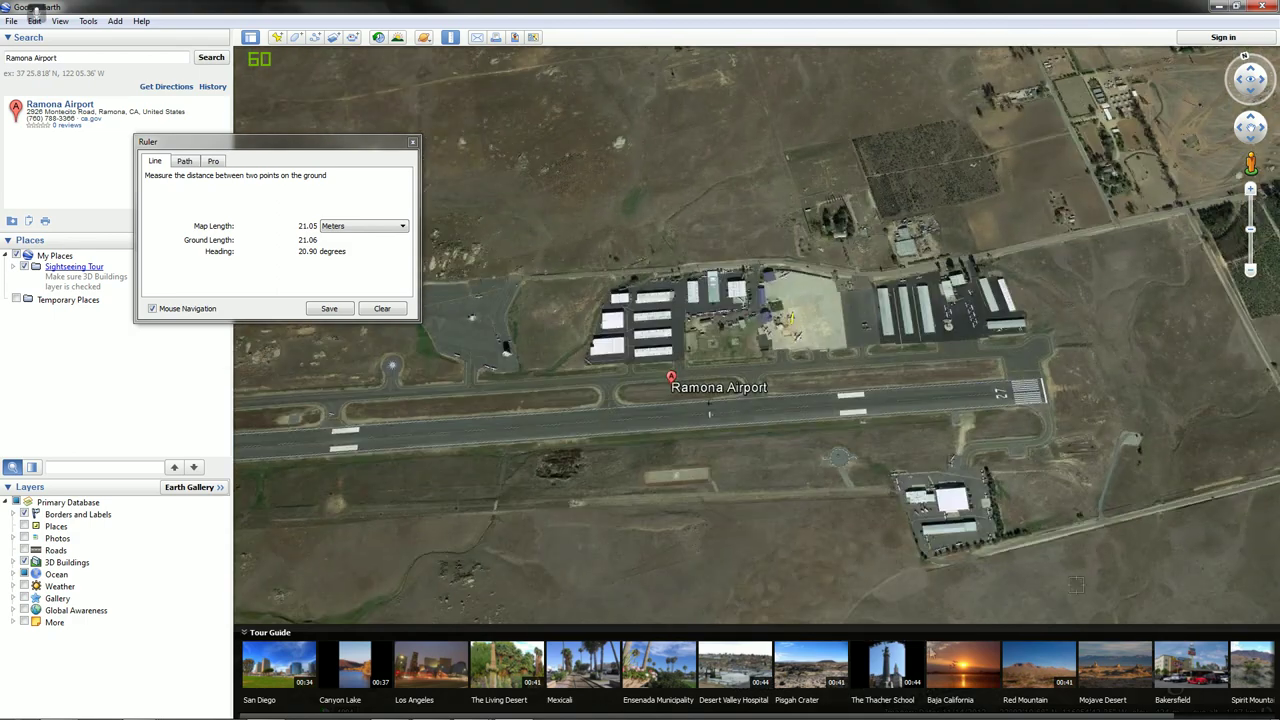
Switch to MCEdit and view the whole NewDakrCity world from above in Chunk View.
{"action": "left_click", "coordinate": [466, 708]}
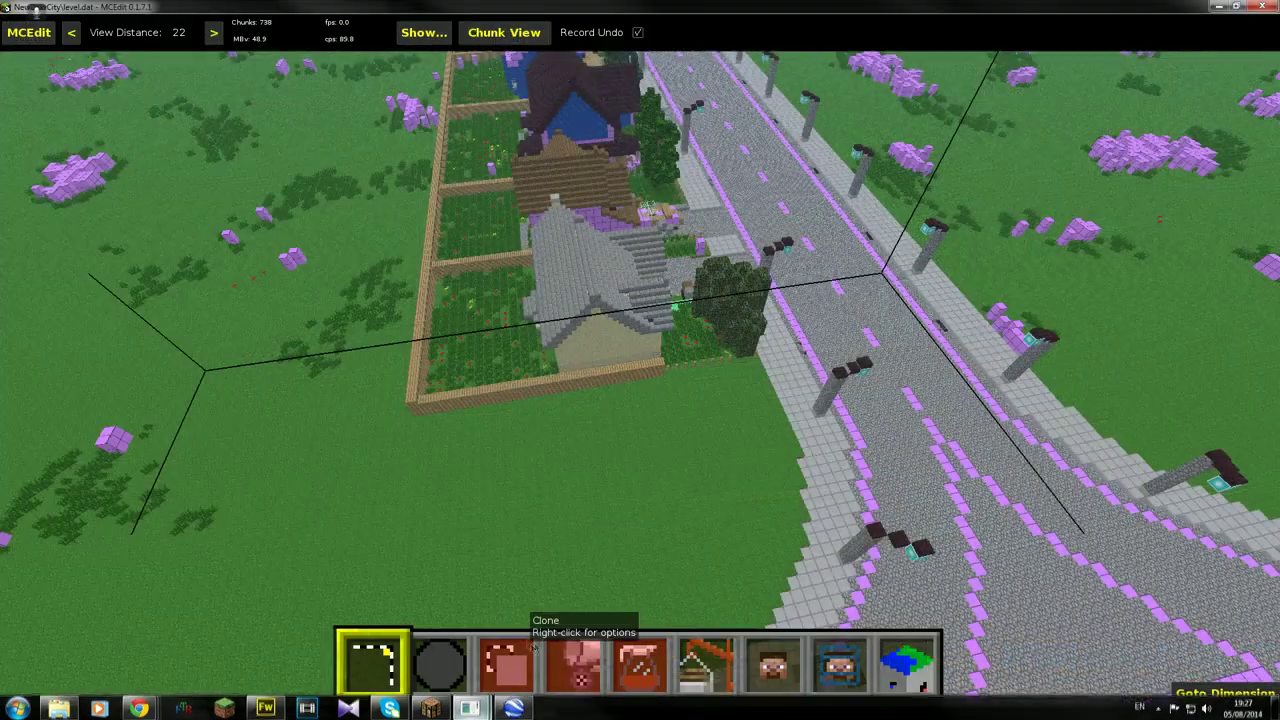
{"action": "left_click", "coordinate": [504, 32]}
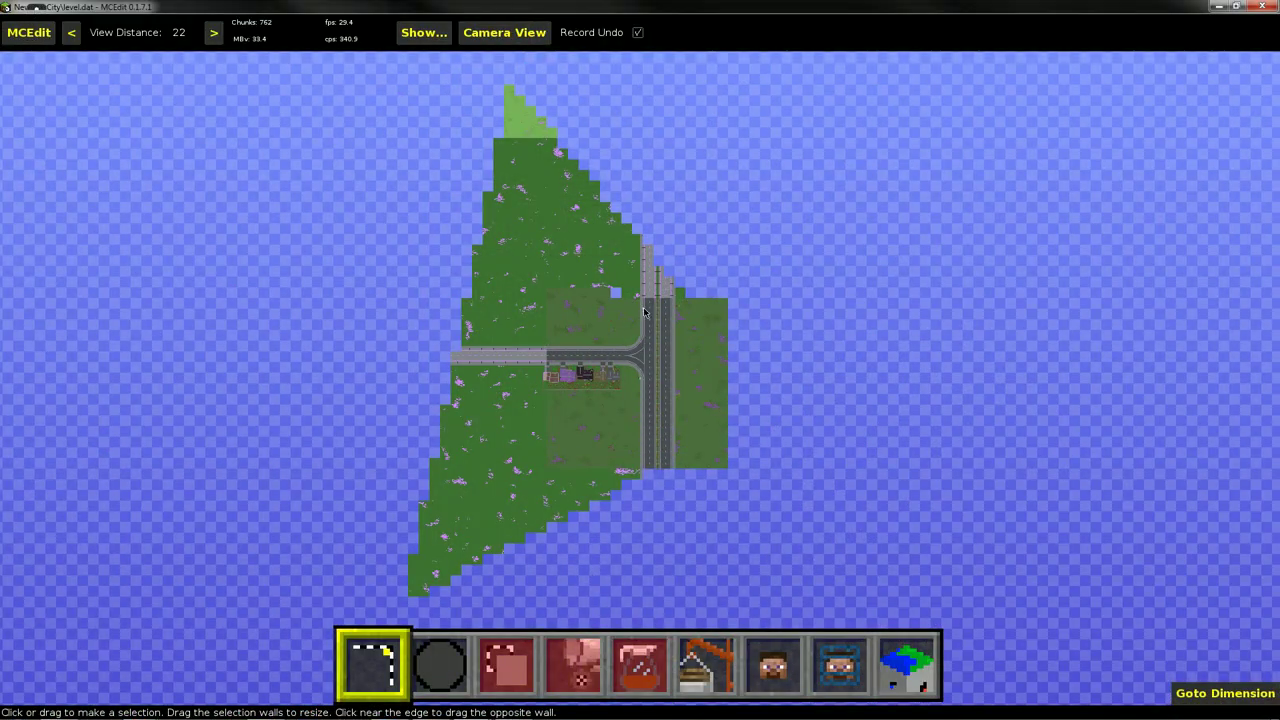
{"action": "scroll", "coordinate": [640, 318], "scroll_direction": "down", "scroll_amount": 5}
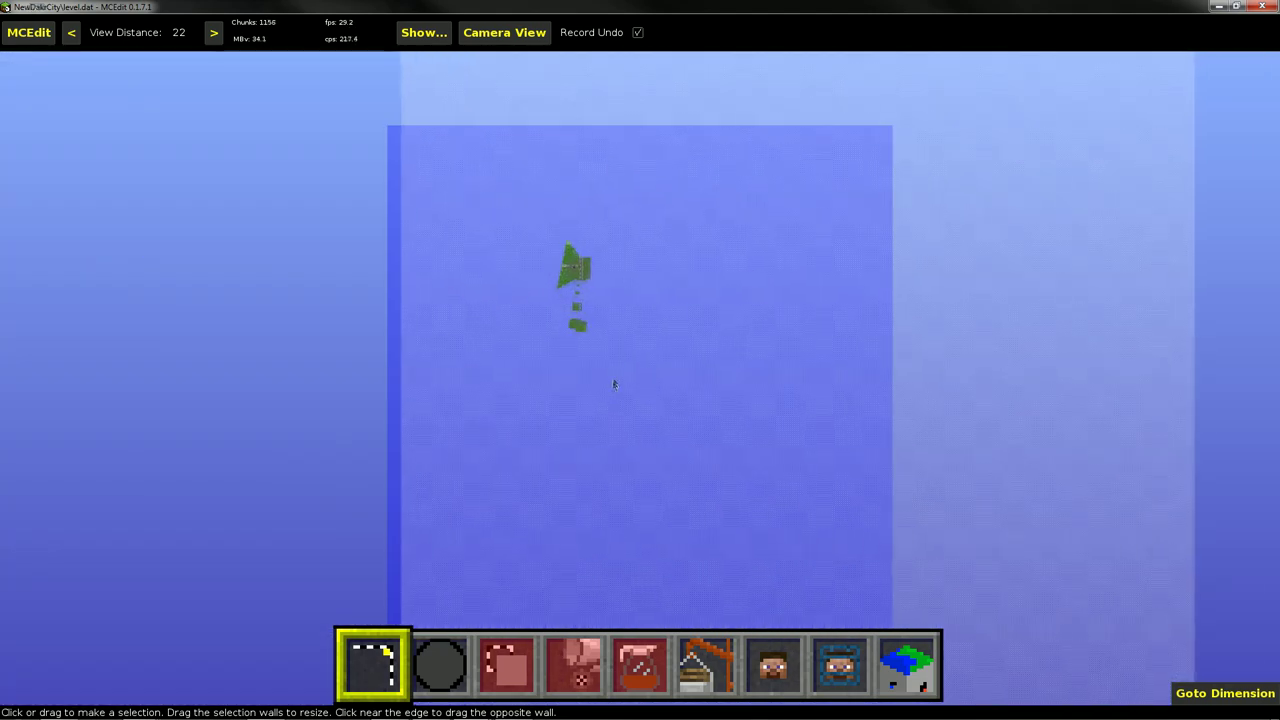
Locate the end of the dual carriageway in the Chunk View, and check Ramona Airport in Google Earth before returning to MCEdit.
{"action": "scroll", "coordinate": [552, 386], "scroll_direction": "up", "scroll_amount": 5}
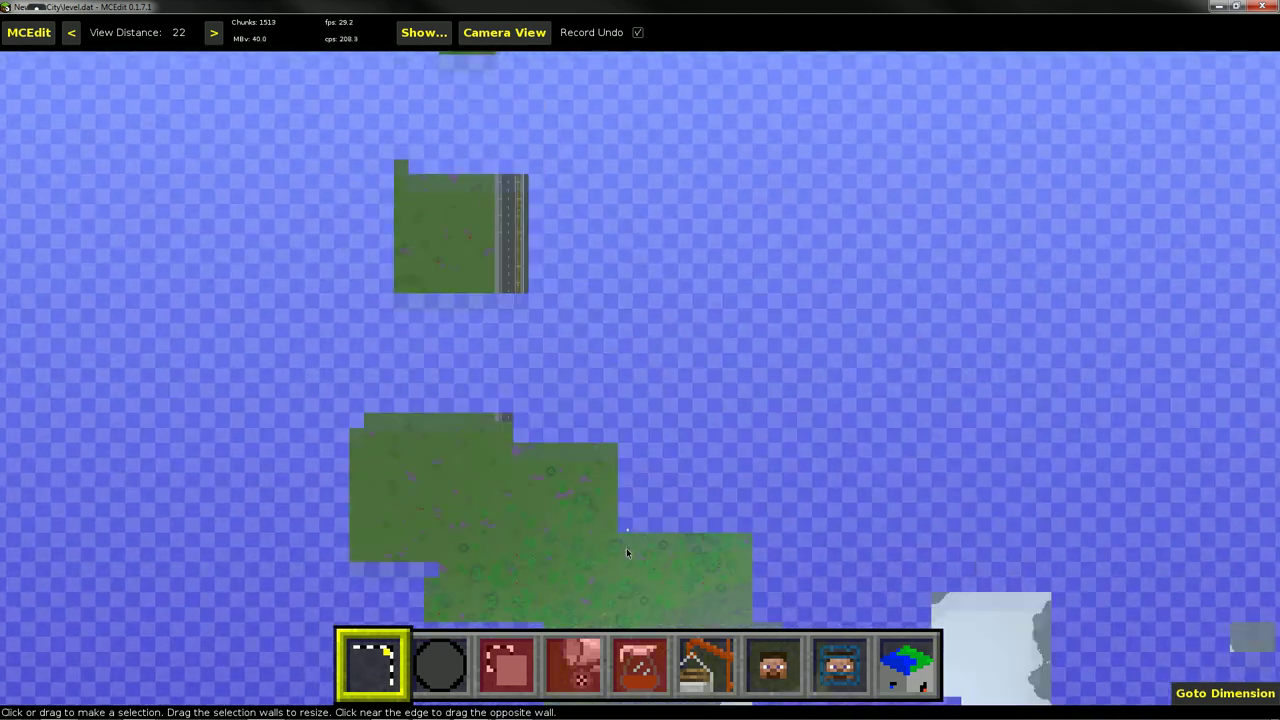
{"action": "left_click_drag", "start_coordinate": [614, 287], "coordinate": [660, 379]}
{"action": "scroll", "coordinate": [660, 378], "scroll_direction": "up", "scroll_amount": 3}
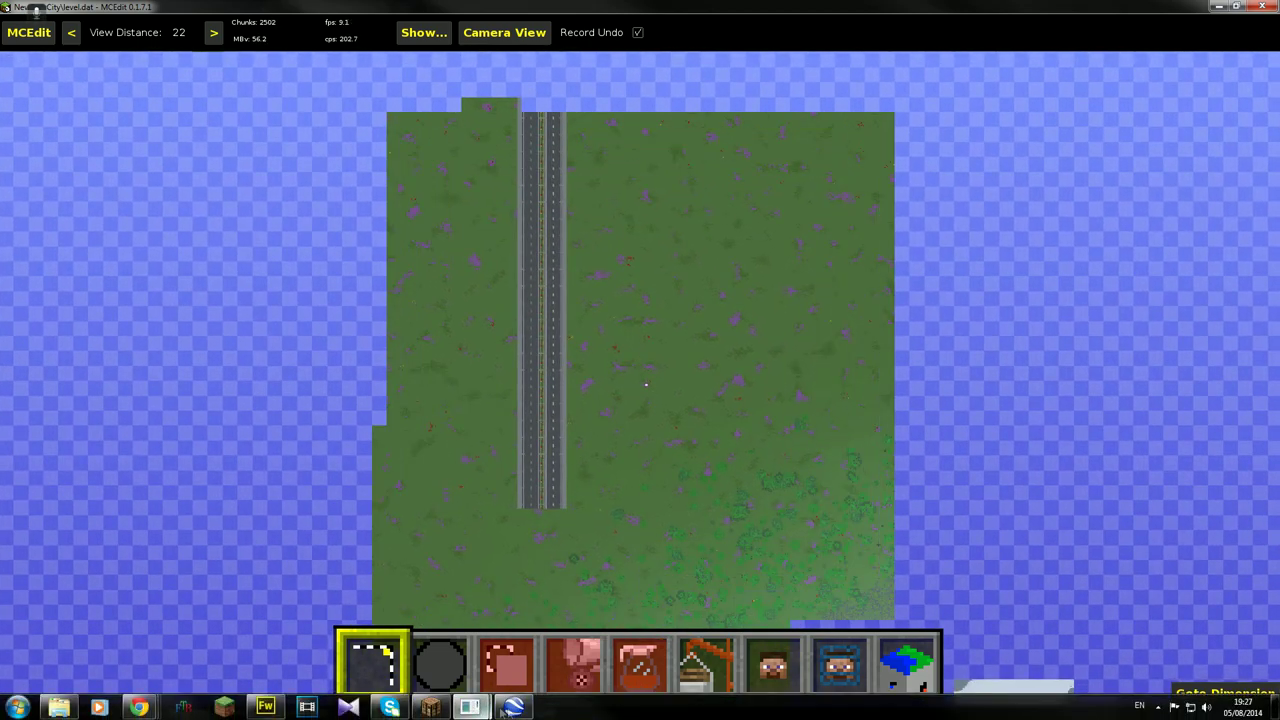
{"action": "left_click", "coordinate": [513, 707]}
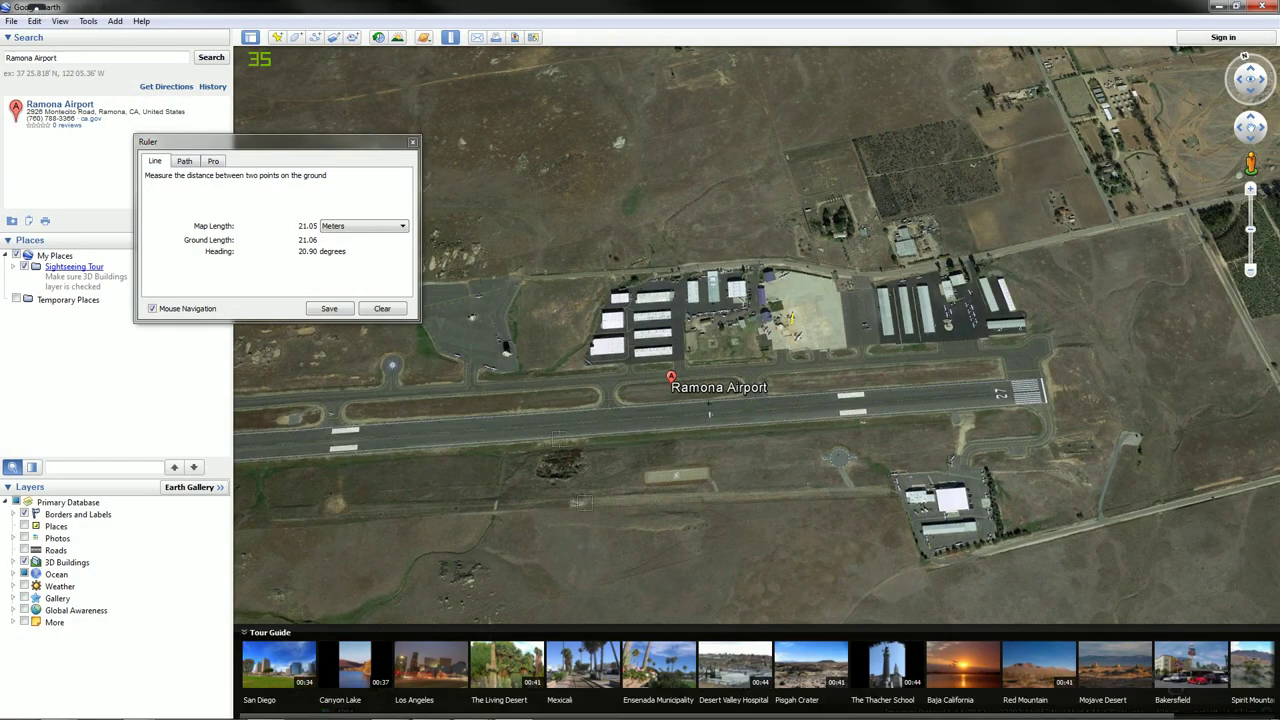
{"action": "mouse_move", "coordinate": [485, 717]}
{"action": "mouse_move", "coordinate": [441, 708]}
{"action": "left_click", "coordinate": [540, 640]}
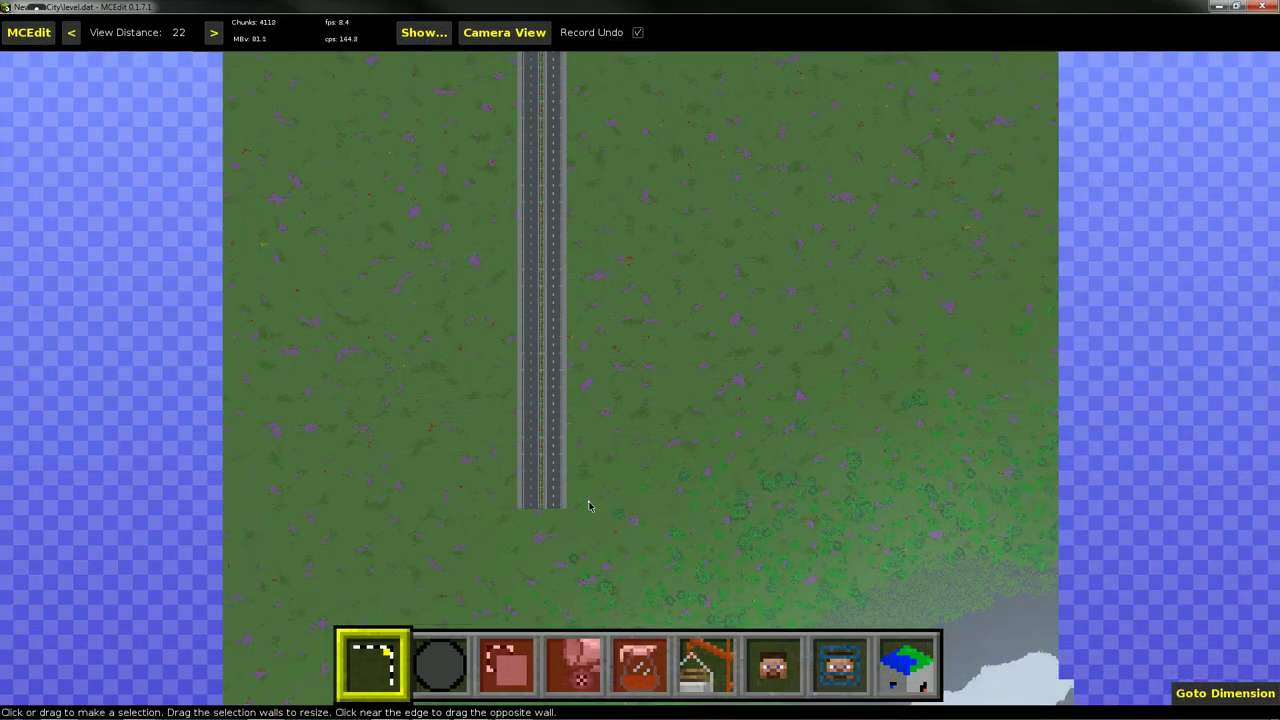
Start a one-block-high selection on the grass beside the end of the dual carriageway, in the Camera View.
{"action": "left_click", "coordinate": [520, 33]}
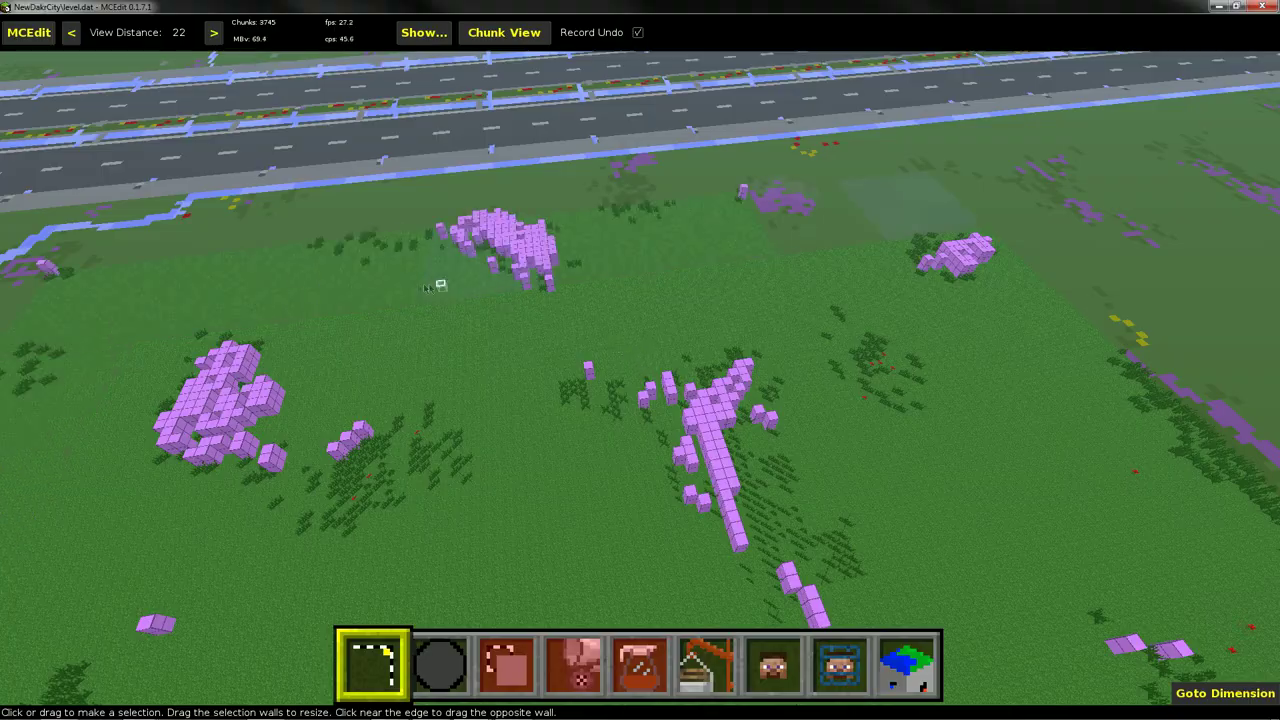
{"action": "right_click", "coordinate": [345, 264]}
{"action": "key", "text": "s"}
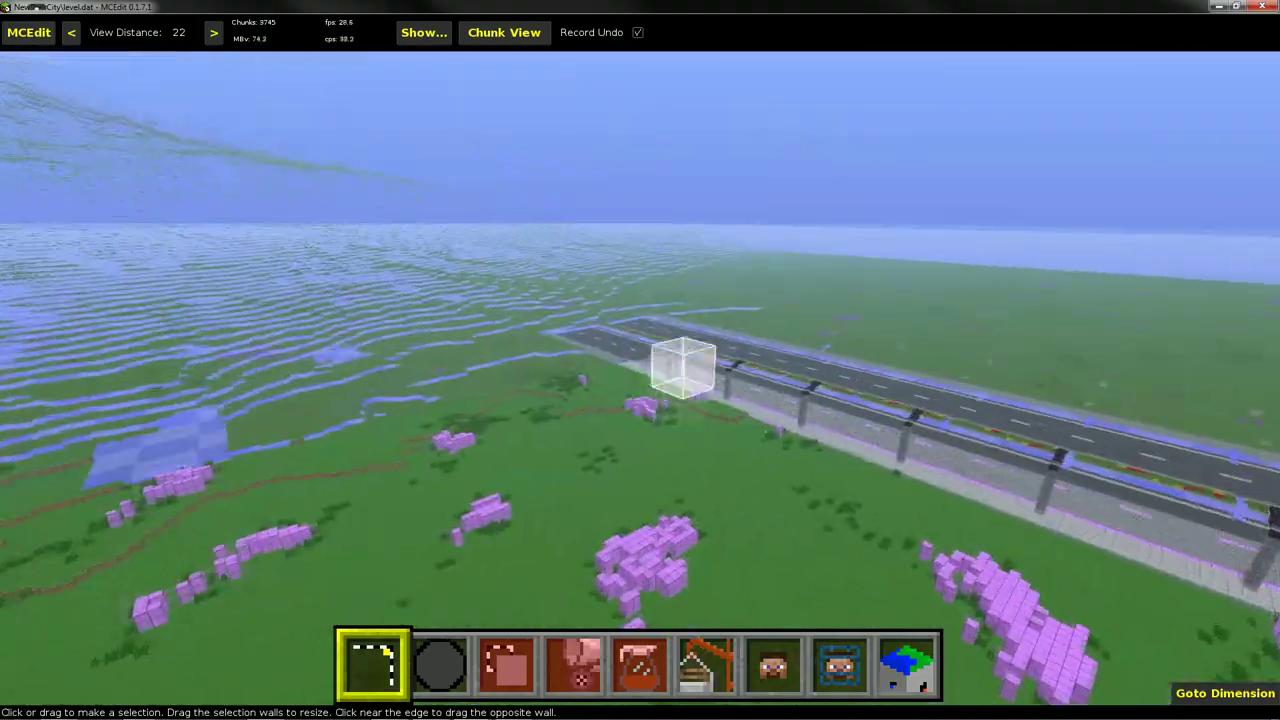
{"action": "key", "text": "s"}
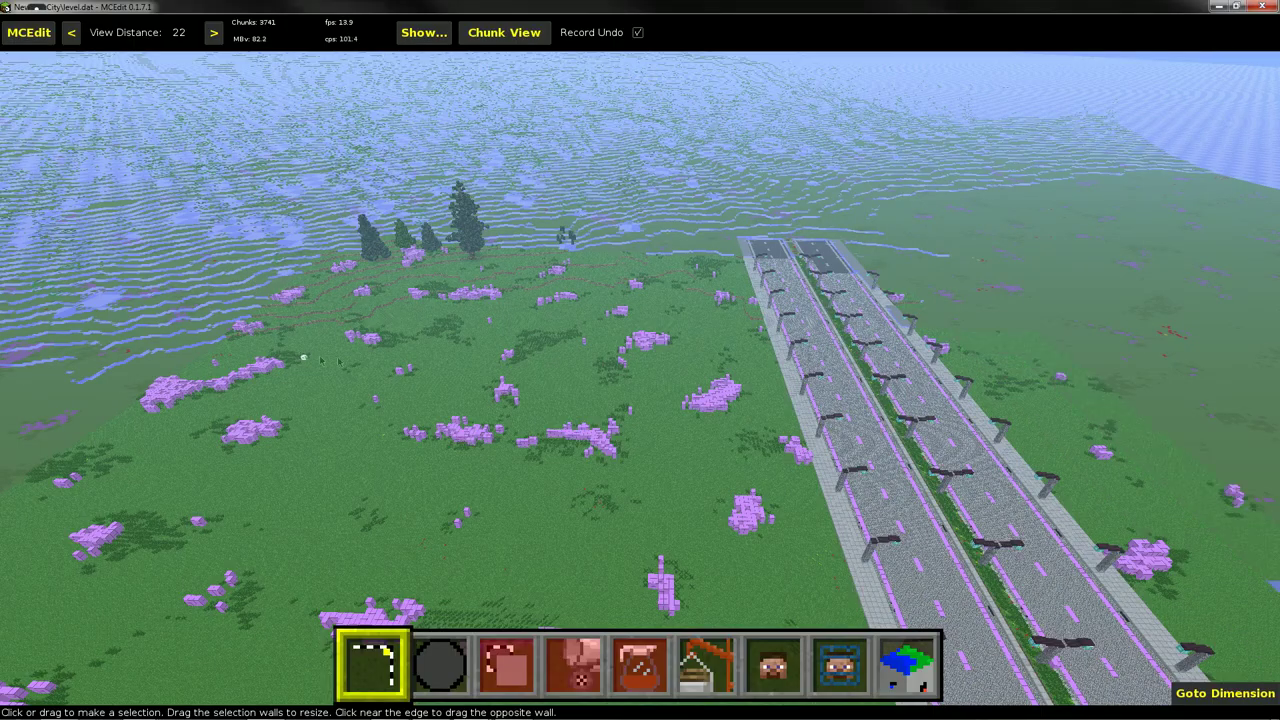
{"action": "left_click_drag", "start_coordinate": [720, 345], "coordinate": [510, 517]}
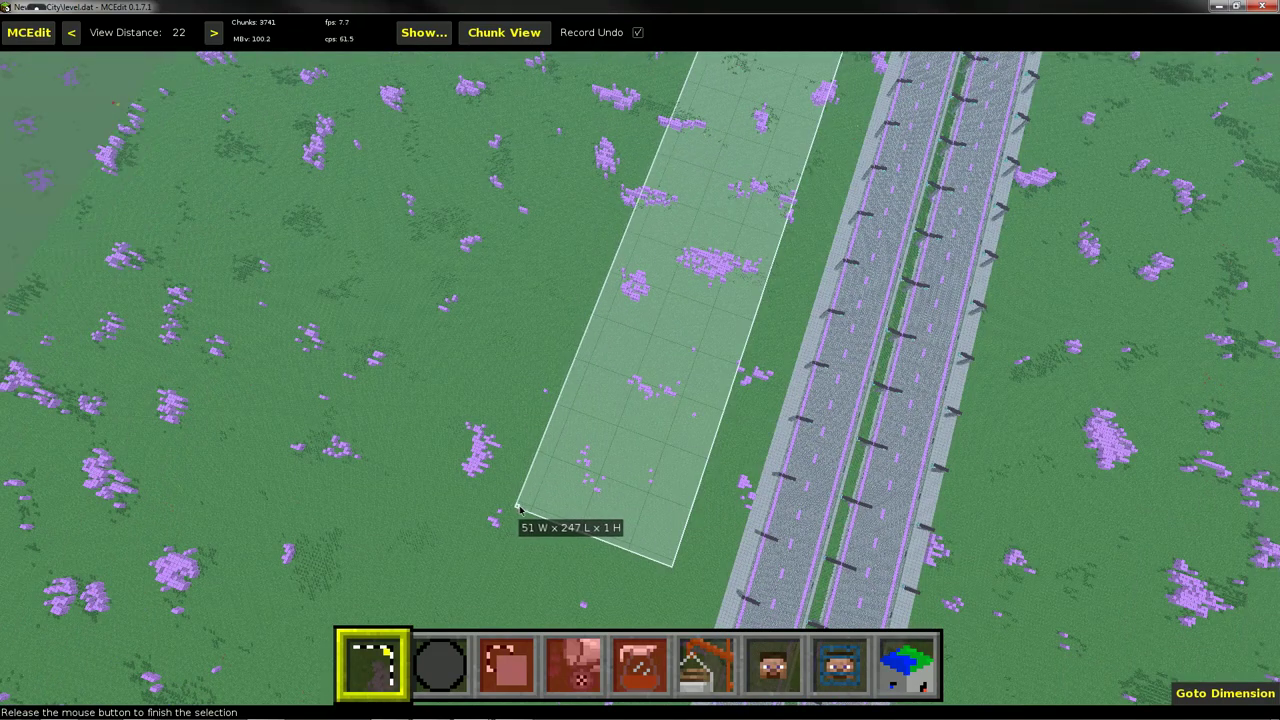
{"action": "right_click", "coordinate": [524, 510]}
Extend the selection along the dual carriageway and finish it at 47 wide, 1000 long and 1 block high.
{"action": "left_click_drag", "start_coordinate": [524, 510], "coordinate": [640, 345]}
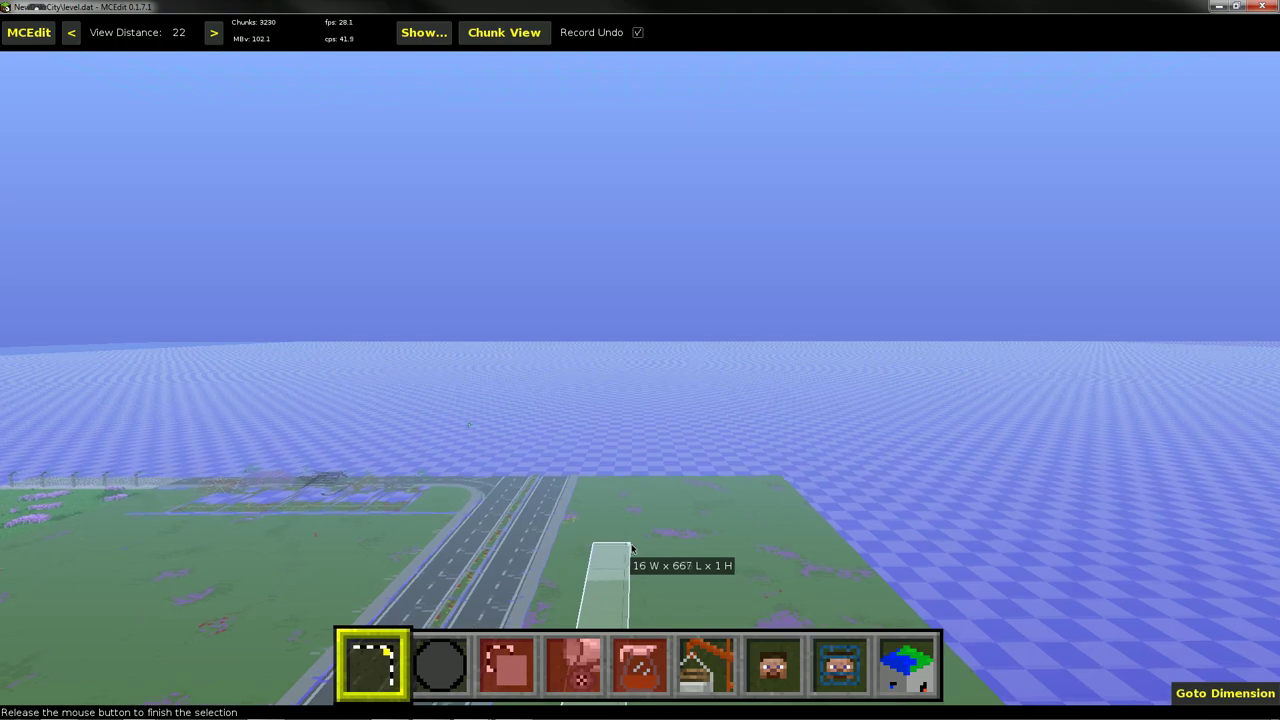
{"action": "key", "text": "k"}
{"action": "left_click_drag", "start_coordinate": [637, 558], "coordinate": [638, 357]}
{"action": "key", "text": "i"}
{"action": "key", "text": "w"}
{"action": "key", "text": "i"}
{"action": "key", "text": "w"}
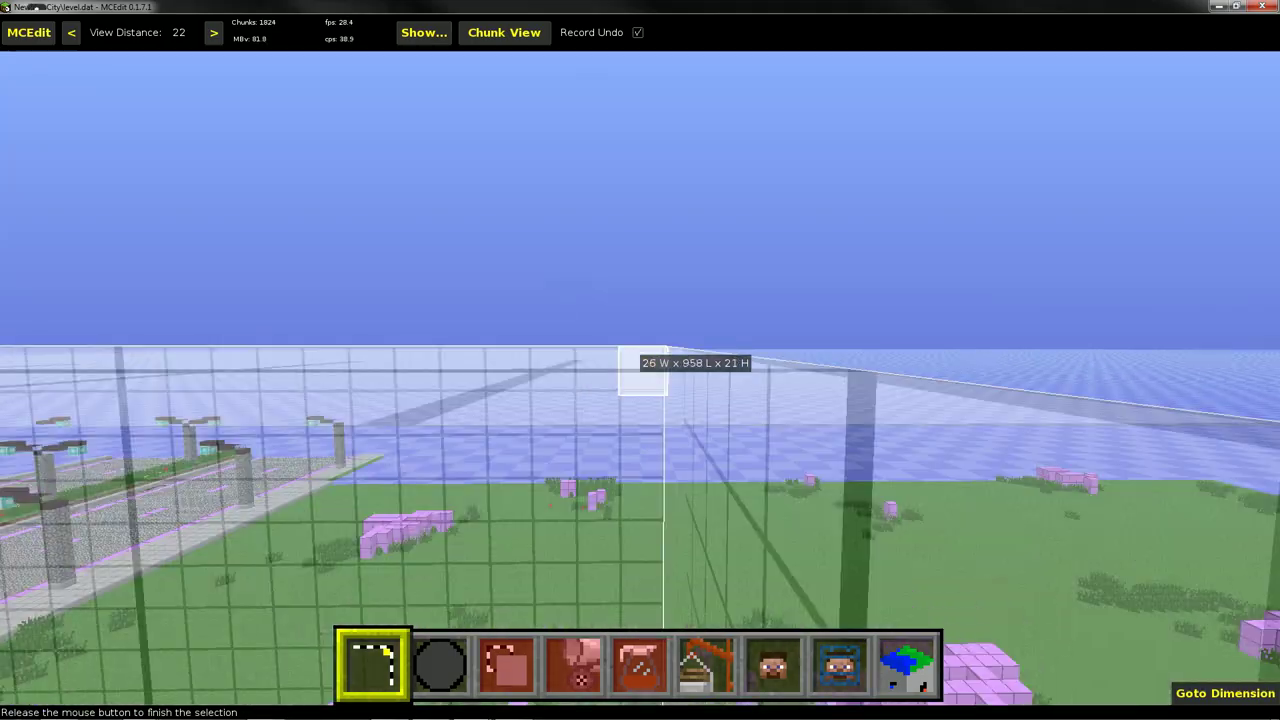
{"action": "left_click_drag", "start_coordinate": [640, 360], "coordinate": [685, 311]}
{"action": "right_click", "coordinate": [666, 377]}
{"action": "key", "text": "s"}
{"action": "right_click", "coordinate": [640, 360]}
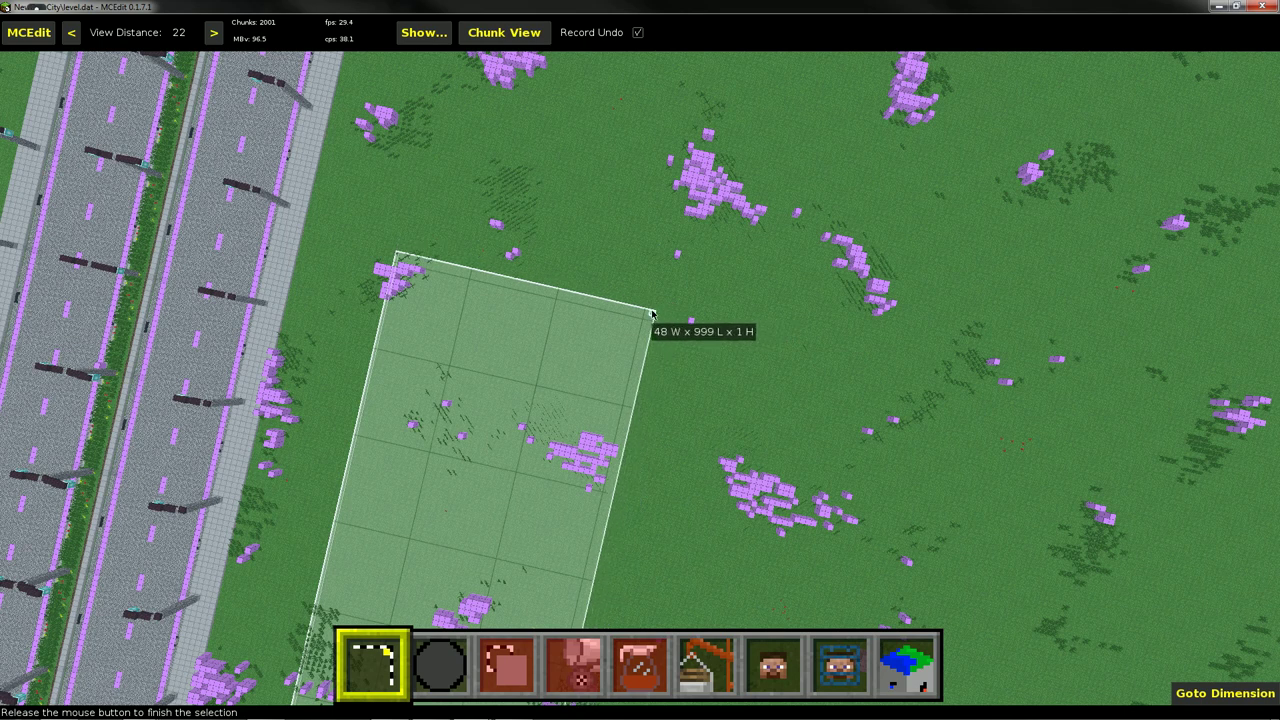
{"action": "left_click_drag", "start_coordinate": [648, 308], "coordinate": [648, 308]}
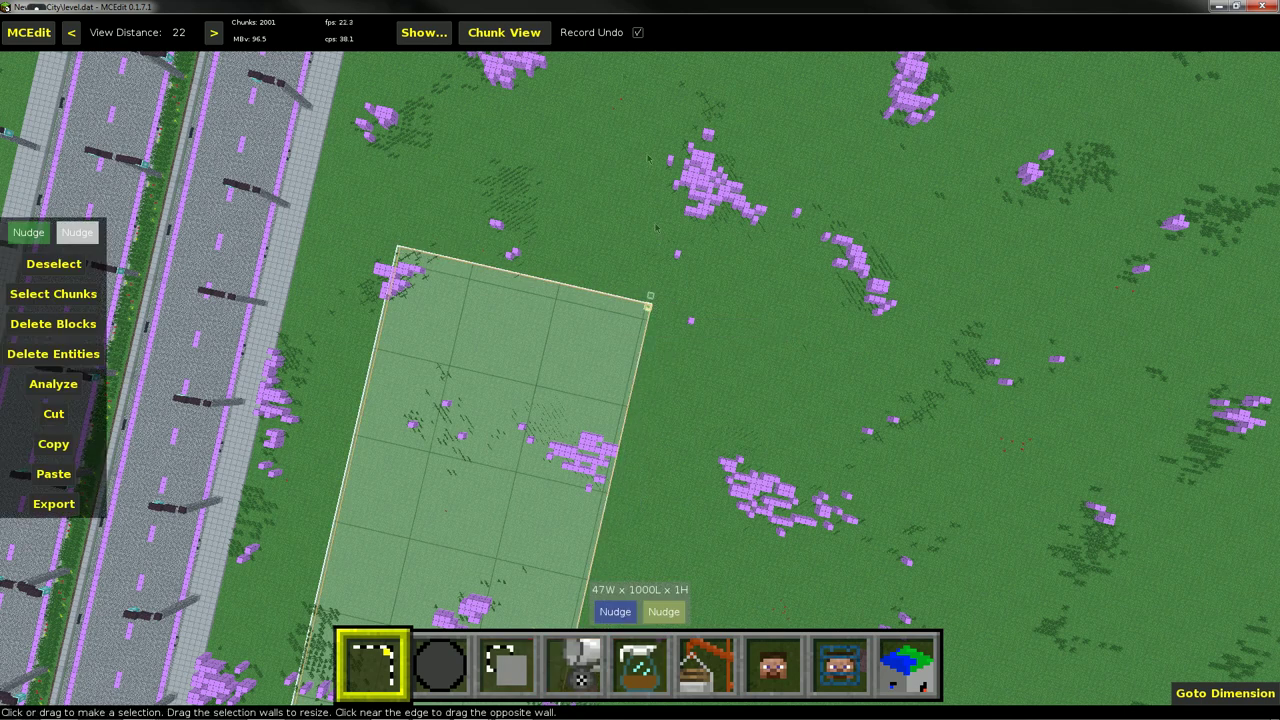
View the runway-sized selection from above in Chunk View and compare it with the road junction and the row of houses.
{"action": "left_click", "coordinate": [509, 40]}
{"action": "left_click_drag", "start_coordinate": [697, 529], "coordinate": [643, 173]}
{"action": "scroll", "coordinate": [635, 430], "scroll_direction": "down", "scroll_amount": 4}
{"action": "left_click_drag", "start_coordinate": [689, 474], "coordinate": [691, 390]}
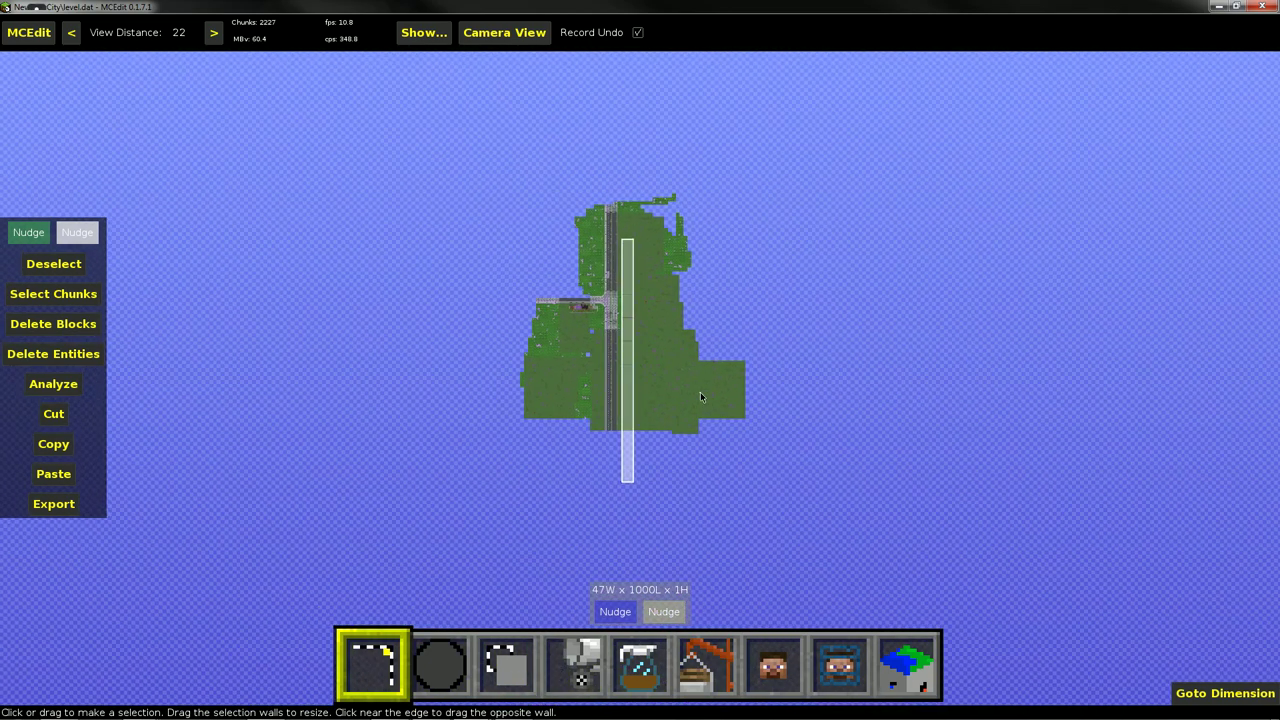
{"action": "left_click_drag", "start_coordinate": [691, 390], "coordinate": [669, 405]}
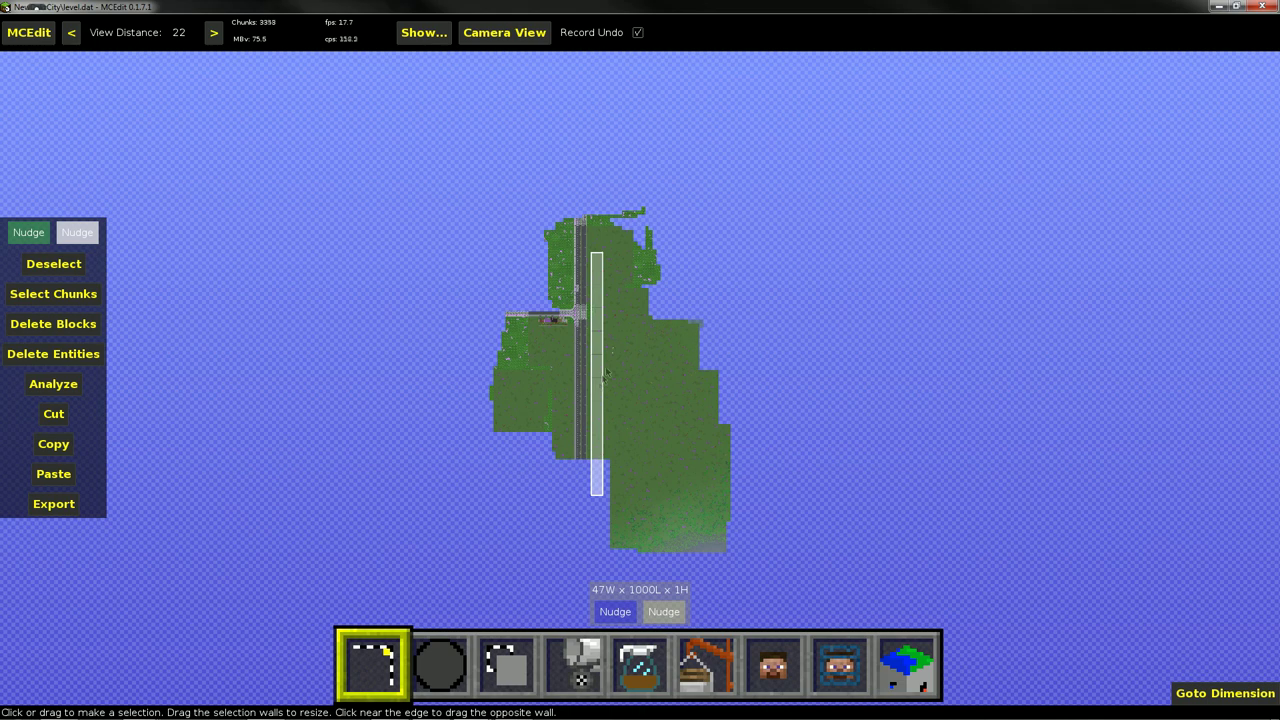
{"action": "scroll", "coordinate": [594, 395], "scroll_direction": "up", "scroll_amount": 2}
{"action": "scroll", "coordinate": [546, 314], "scroll_direction": "up", "scroll_amount": 5}
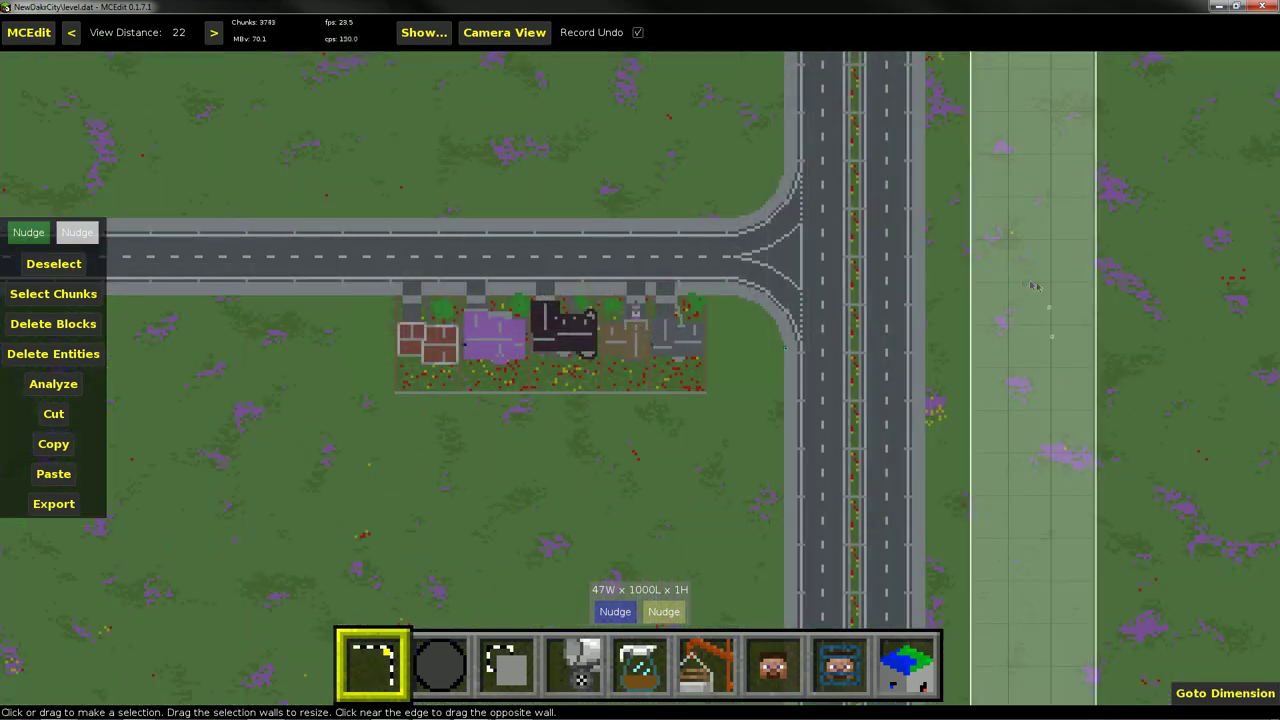
{"action": "scroll", "coordinate": [1008, 380], "scroll_direction": "down", "scroll_amount": 3}
{"action": "left_click_drag", "start_coordinate": [1005, 500], "coordinate": [595, 260]}
{"action": "scroll", "coordinate": [594, 261], "scroll_direction": "down", "scroll_amount": 5}
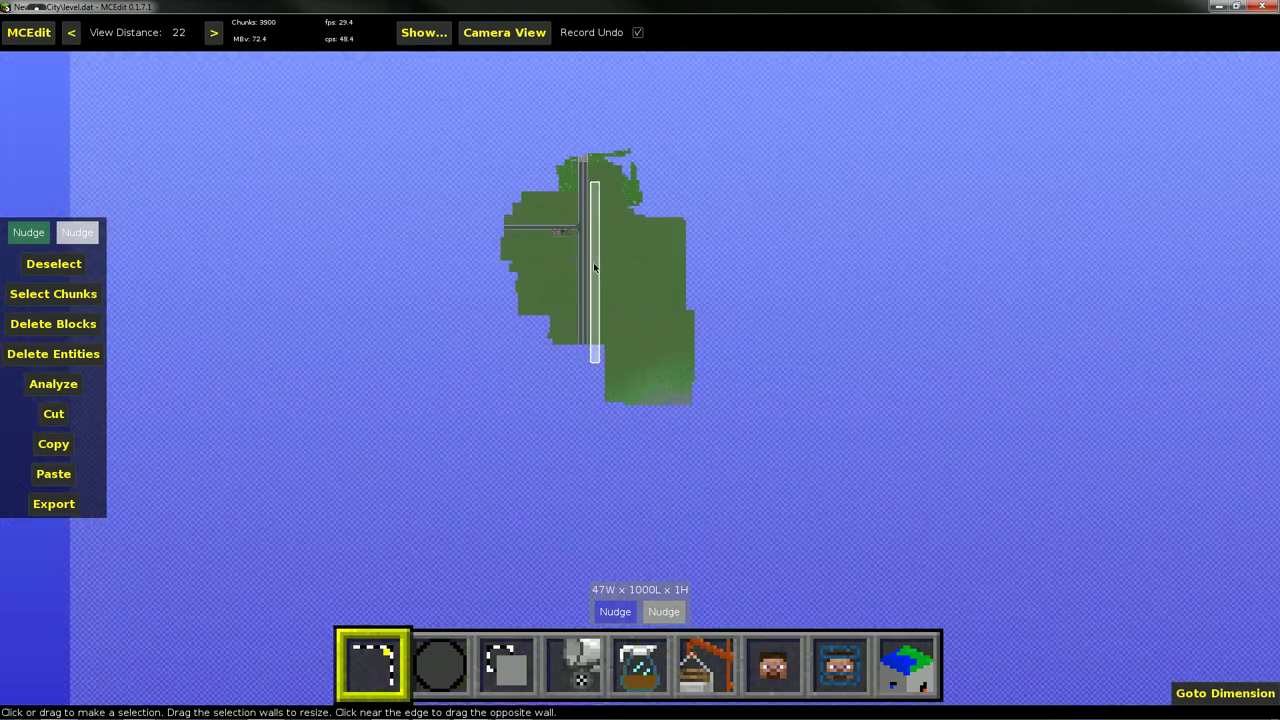
Examine the selection's size against the whole world and the terrain around the far end of the dual carriageway.
{"action": "scroll", "coordinate": [590, 312], "scroll_direction": "up", "scroll_amount": 3}
{"action": "scroll", "coordinate": [659, 224], "scroll_direction": "down", "scroll_amount": 2}
{"action": "scroll", "coordinate": [659, 224], "scroll_direction": "down", "scroll_amount": 5}
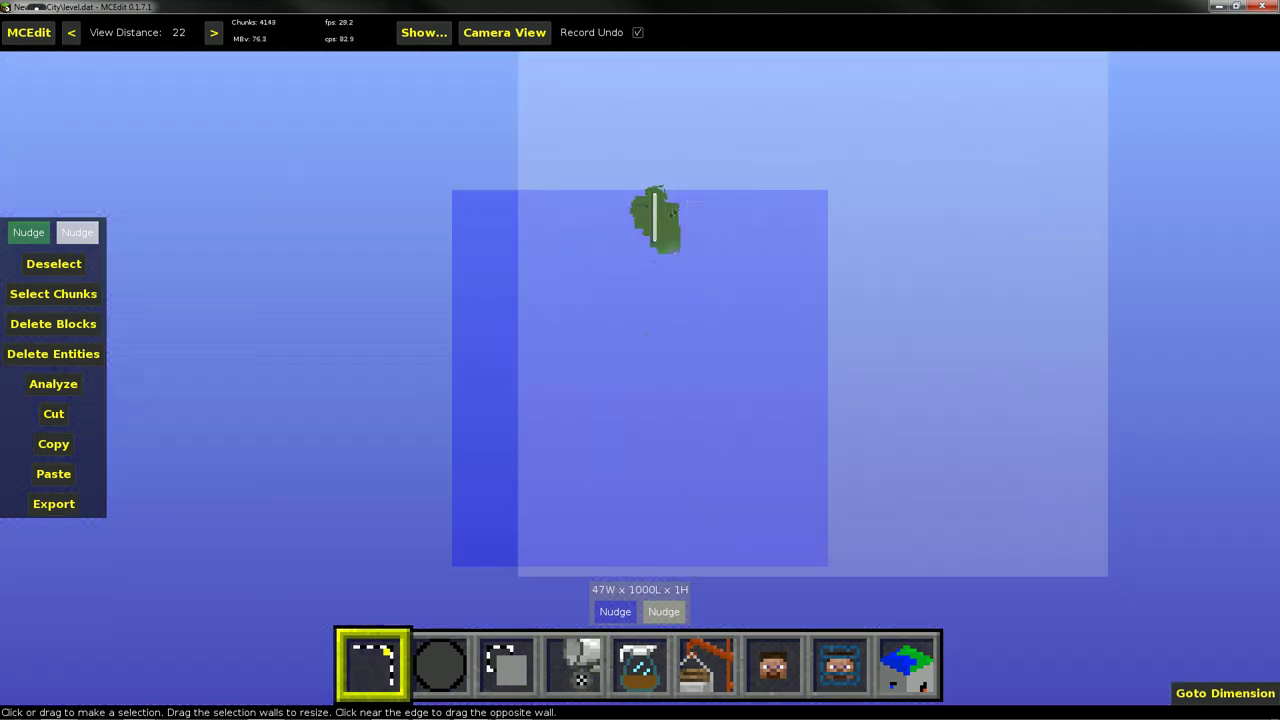
{"action": "scroll", "coordinate": [630, 333], "scroll_direction": "up", "scroll_amount": 3}
{"action": "scroll", "coordinate": [594, 251], "scroll_direction": "up", "scroll_amount": 2}
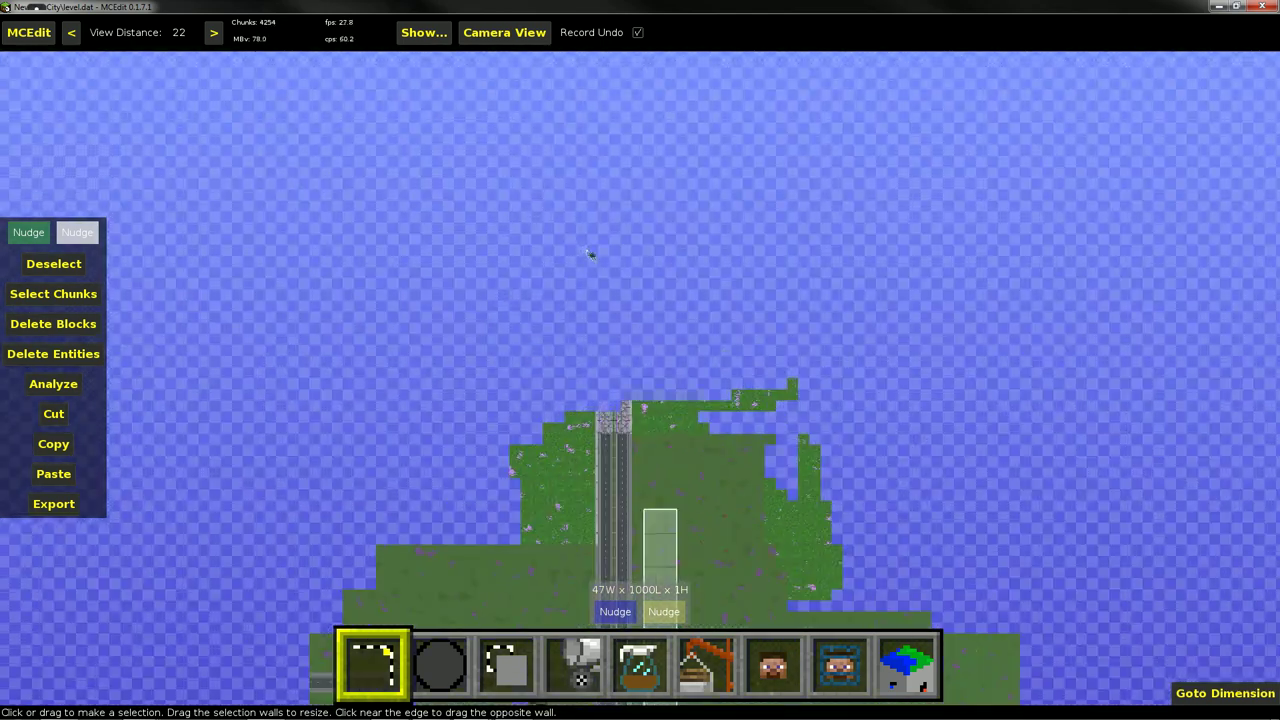
{"action": "scroll", "coordinate": [660, 277], "scroll_direction": "down", "scroll_amount": 3}
{"action": "scroll", "coordinate": [657, 234], "scroll_direction": "up", "scroll_amount": 4}
{"action": "scroll", "coordinate": [655, 237], "scroll_direction": "down", "scroll_amount": 2}
{"action": "scroll", "coordinate": [655, 237], "scroll_direction": "down", "scroll_amount": 3}
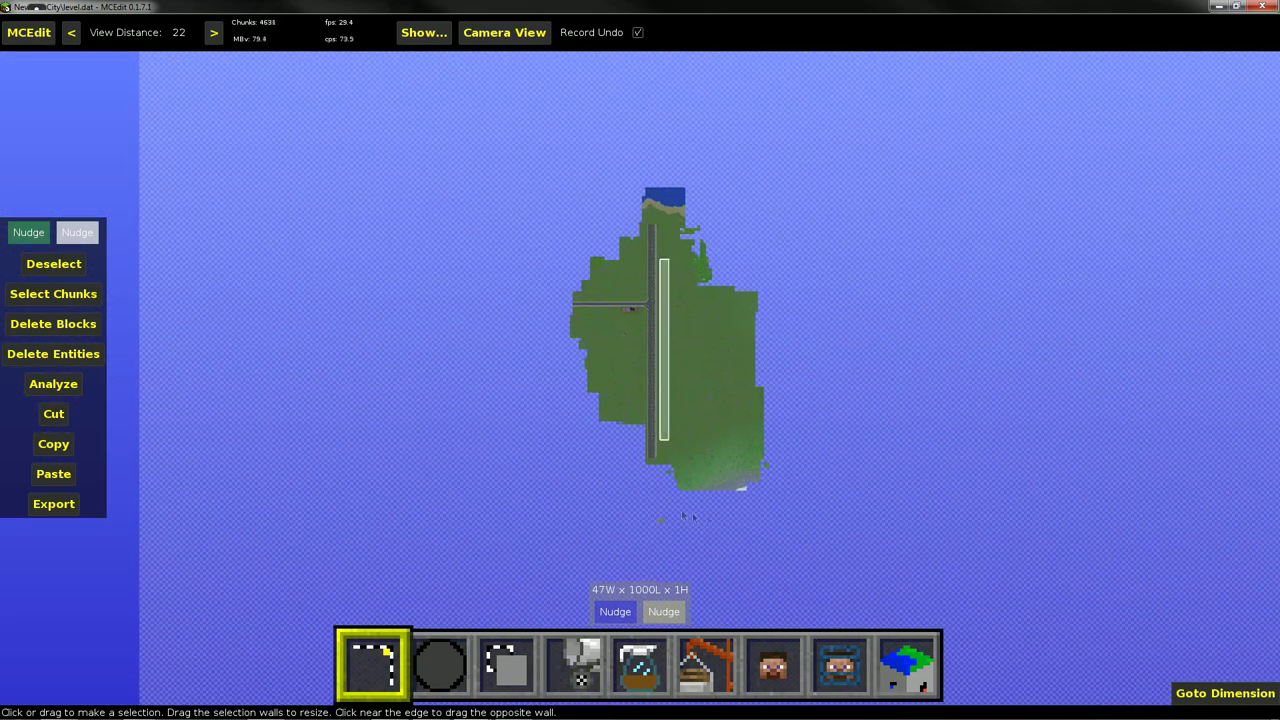
Open the city's map image in Windows Photo Viewer, examine its northwestern coast and plains, and return to MCEdit.
{"action": "left_click", "coordinate": [135, 708]}
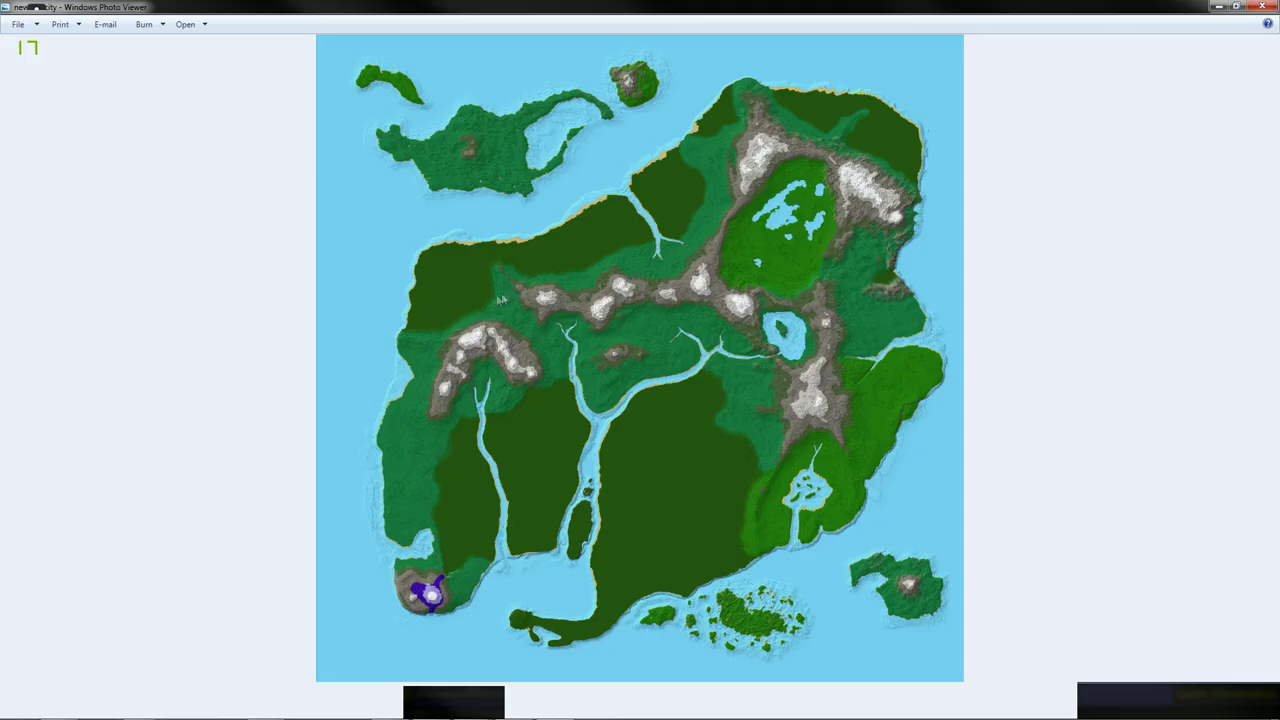
{"action": "scroll", "coordinate": [500, 299], "scroll_direction": "up", "scroll_amount": 5}
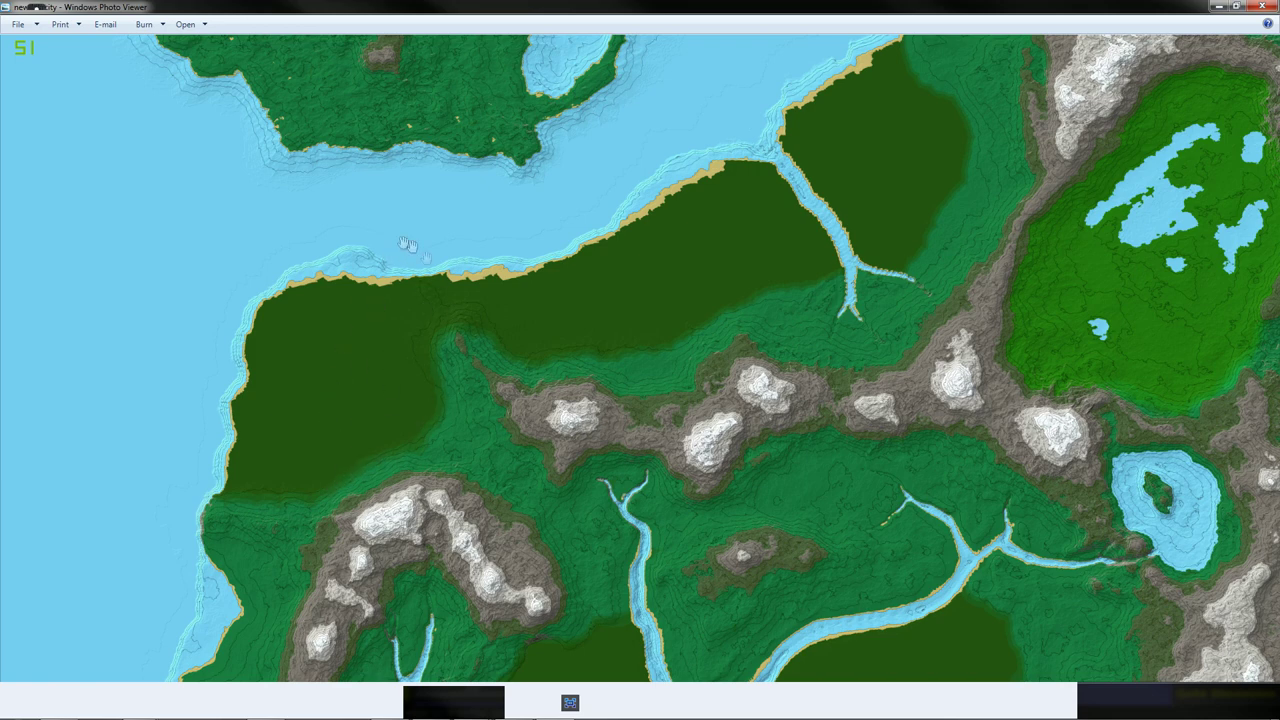
{"action": "scroll", "coordinate": [458, 462], "scroll_direction": "down", "scroll_amount": 5}
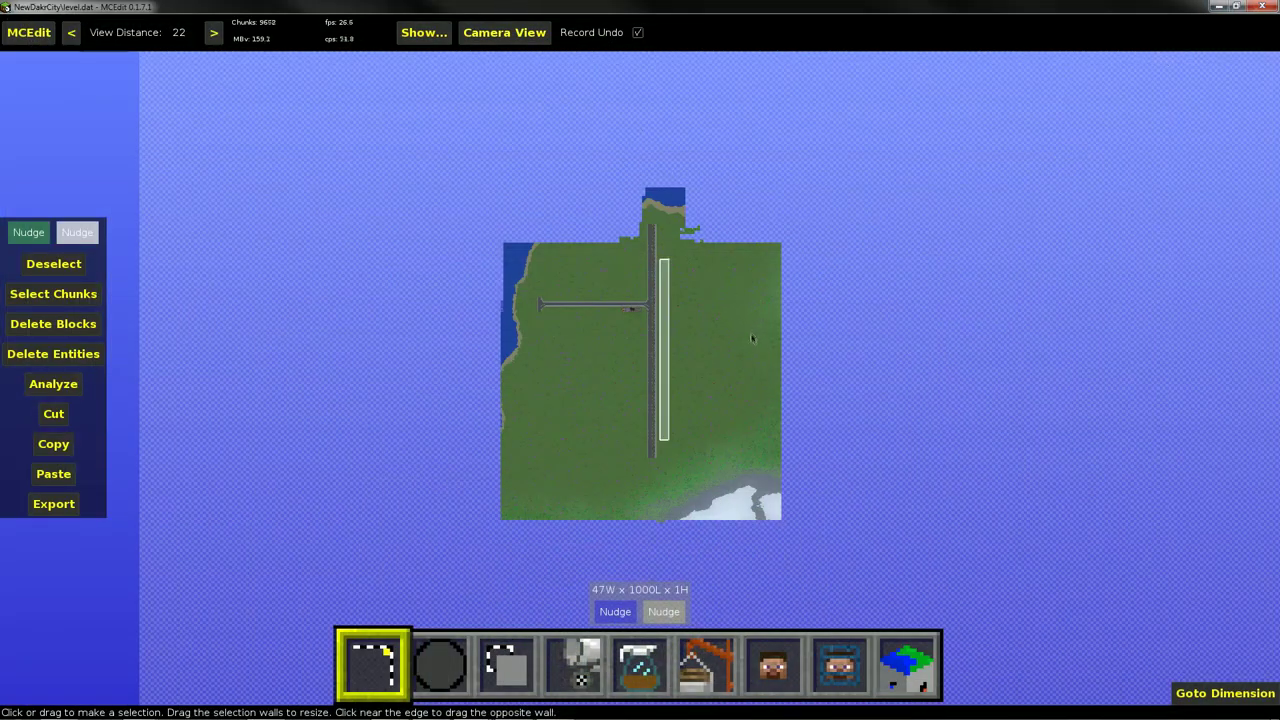
Examine the open land beside the selection, from the dual carriageway across to the forest and snowy mountains.
{"action": "left_click_drag", "start_coordinate": [714, 379], "coordinate": [592, 337]}
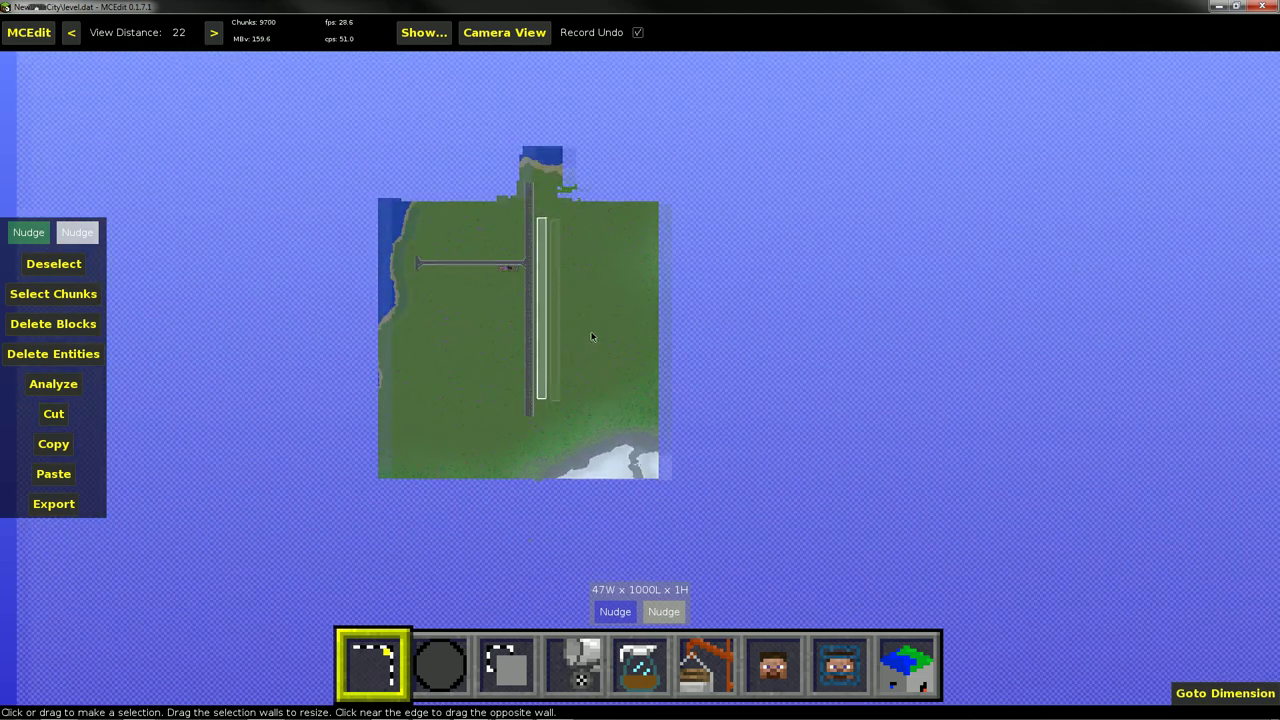
{"action": "scroll", "coordinate": [551, 390], "scroll_direction": "up", "scroll_amount": 6}
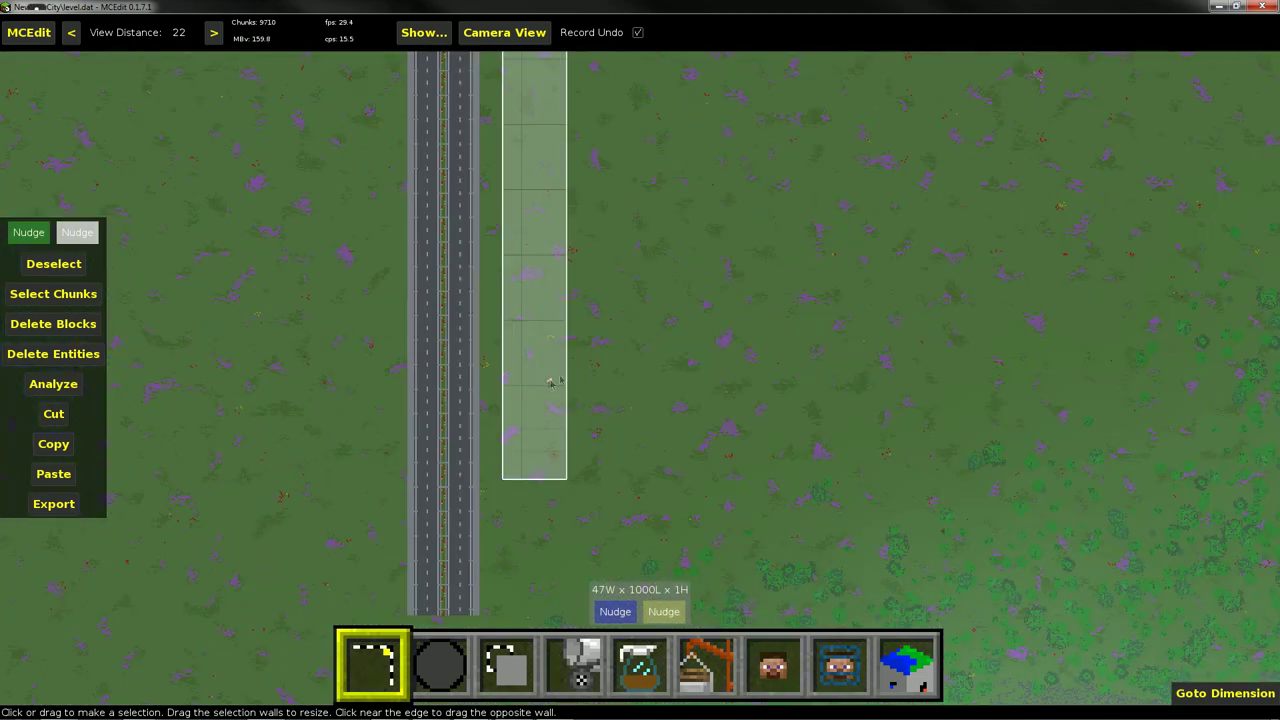
{"action": "left_click_drag", "start_coordinate": [632, 267], "coordinate": [630, 369]}
{"action": "key", "text": "s"}
{"action": "key", "text": "d"}
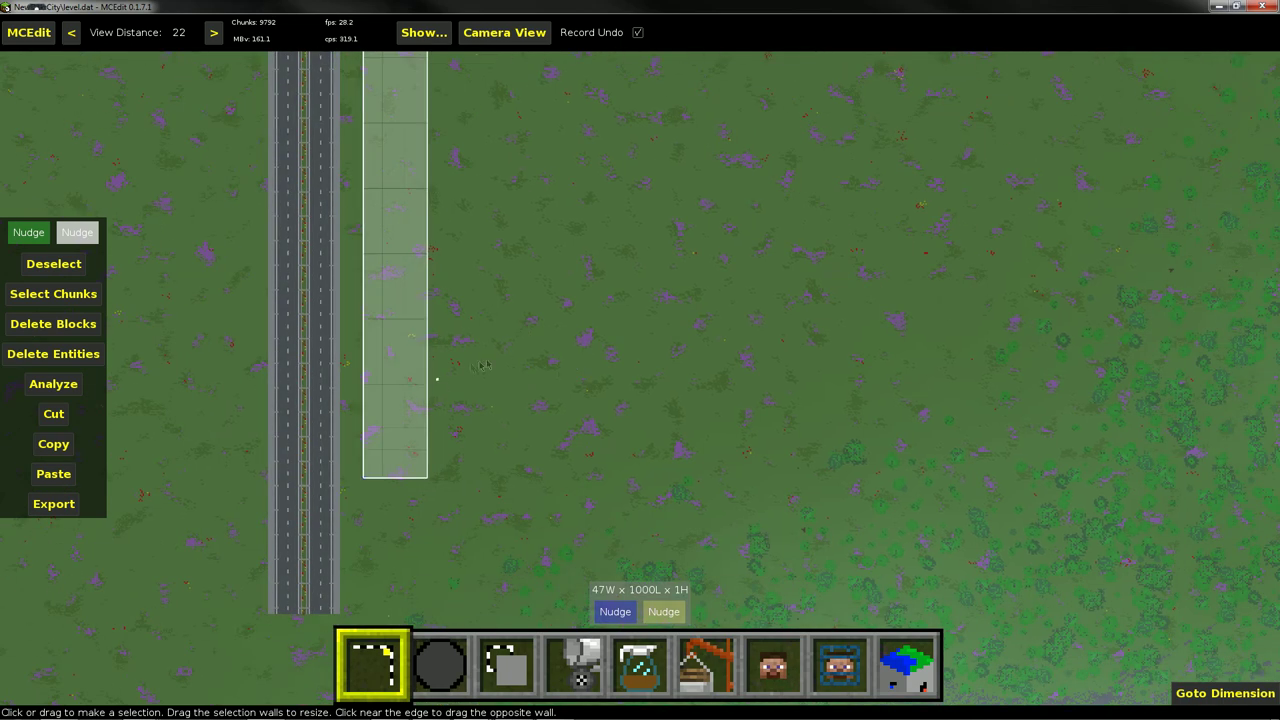
{"action": "key", "text": "w"}
{"action": "key", "text": "a"}
{"action": "scroll", "coordinate": [607, 338], "scroll_direction": "down", "scroll_amount": 3}
{"action": "scroll", "coordinate": [607, 341], "scroll_direction": "down", "scroll_amount": 2}
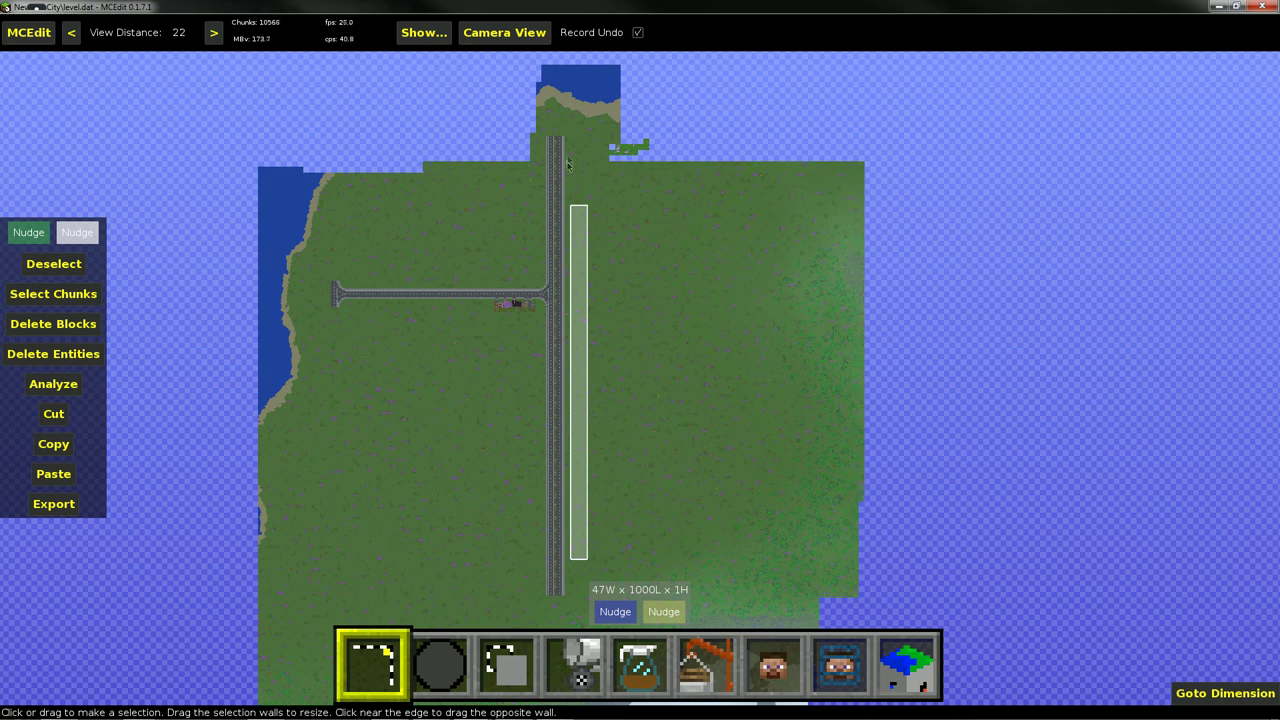
{"action": "left_click_drag", "start_coordinate": [635, 449], "coordinate": [599, 285]}
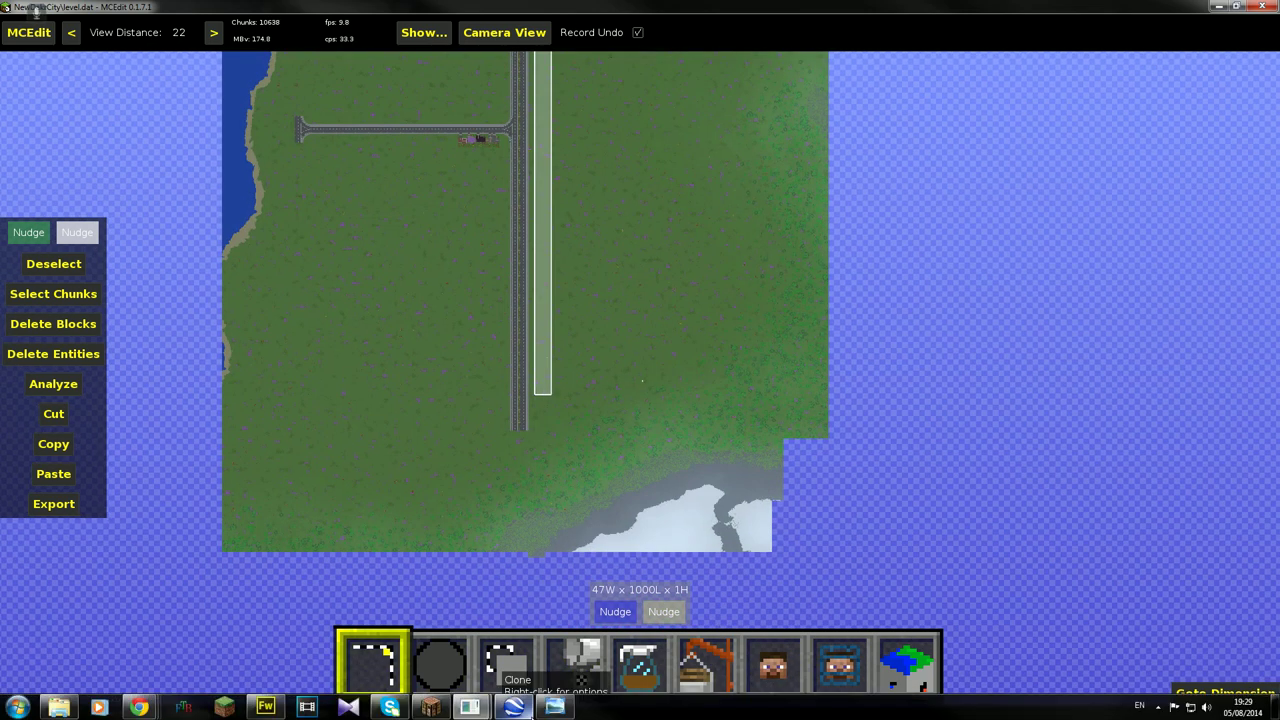
Review the city's map image and the whole of Ramona Airport with its surroundings in Google Earth, and return to MCEdit.
{"action": "left_click", "coordinate": [556, 707]}
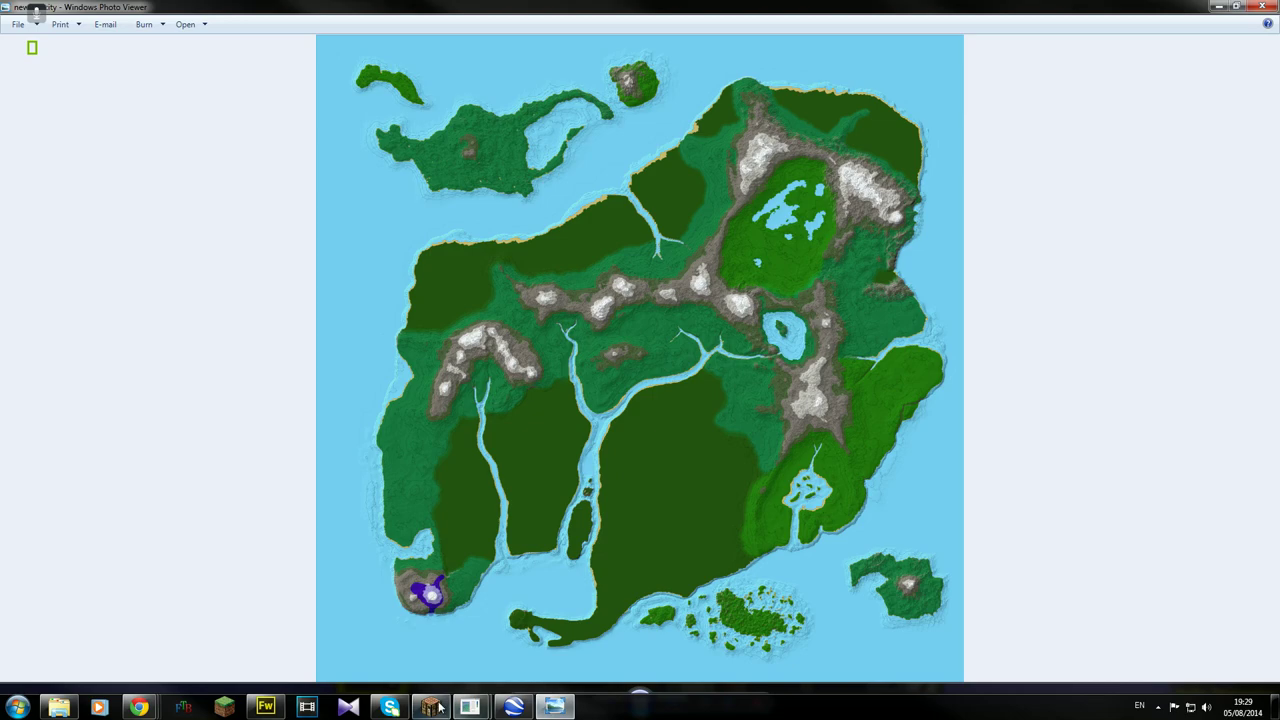
{"action": "left_click", "coordinate": [508, 709]}
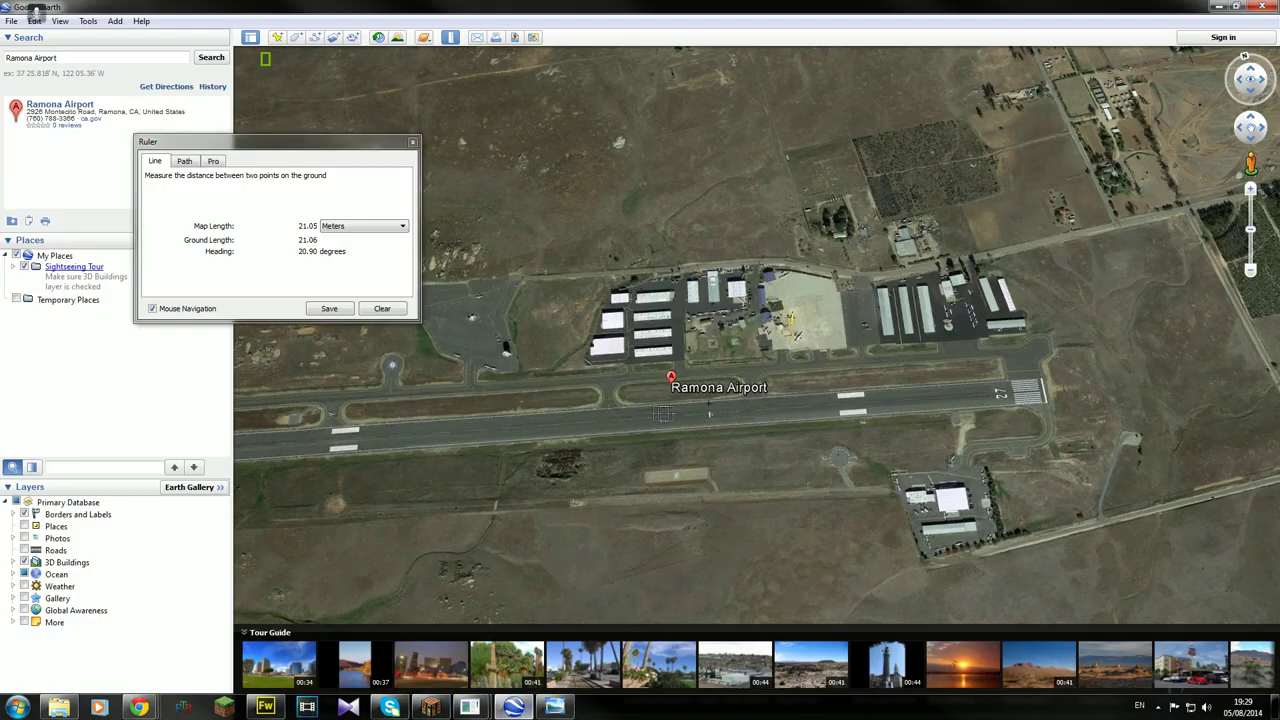
{"action": "scroll", "coordinate": [606, 429], "scroll_direction": "down", "scroll_amount": 4}
{"action": "left_click_drag", "start_coordinate": [626, 478], "coordinate": [620, 400]}
{"action": "left_click_drag", "start_coordinate": [698, 300], "coordinate": [741, 549]}
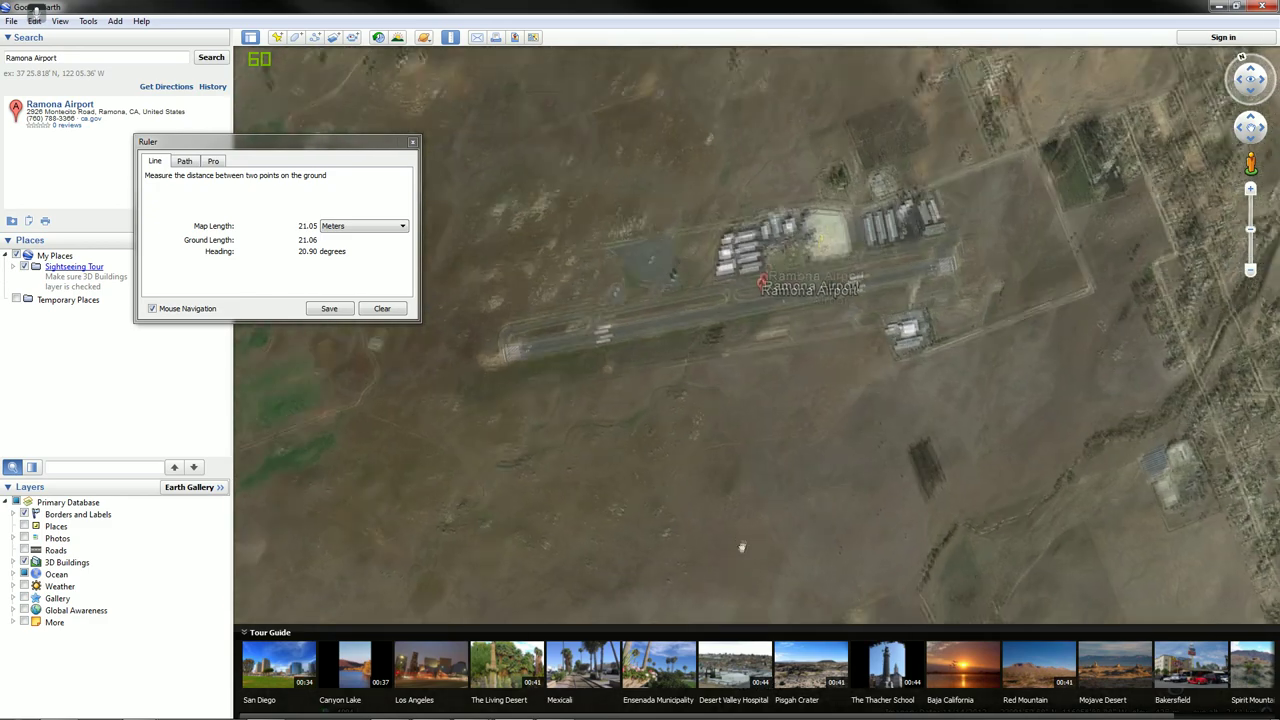
{"action": "left_click_drag", "start_coordinate": [774, 377], "coordinate": [655, 465]}
{"action": "mouse_move", "coordinate": [565, 709]}
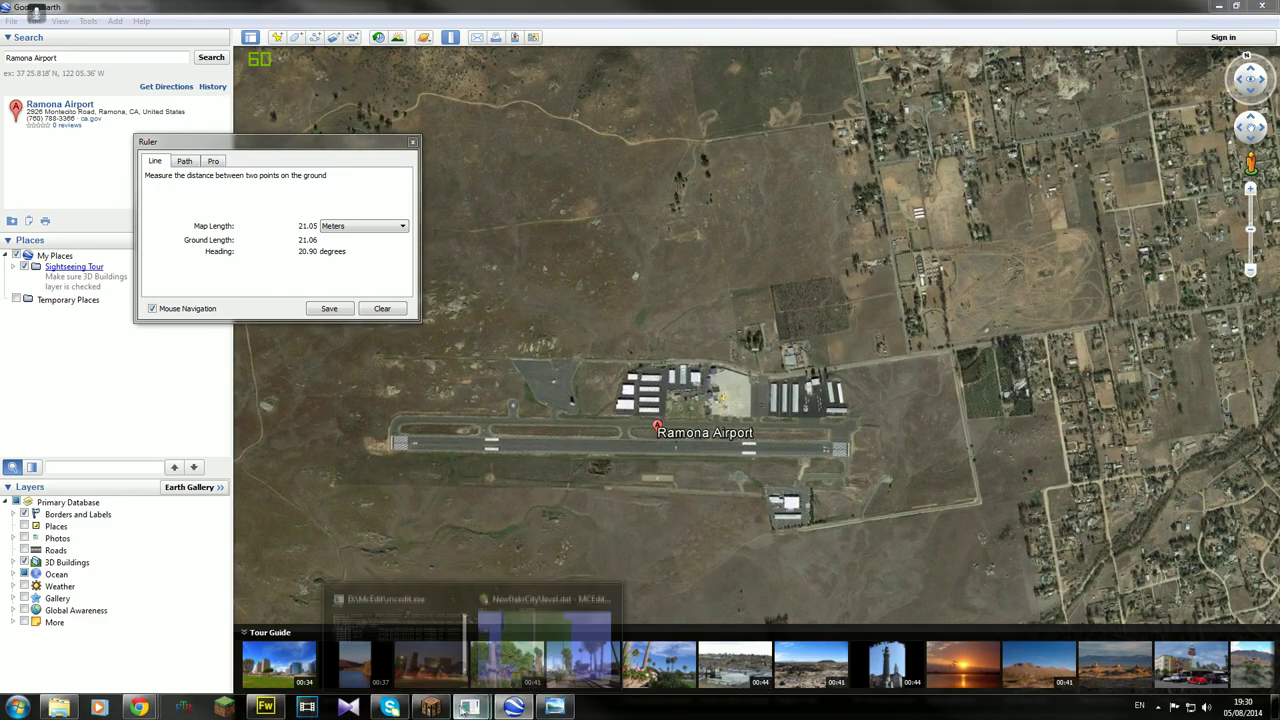
{"action": "left_click", "coordinate": [540, 630]}
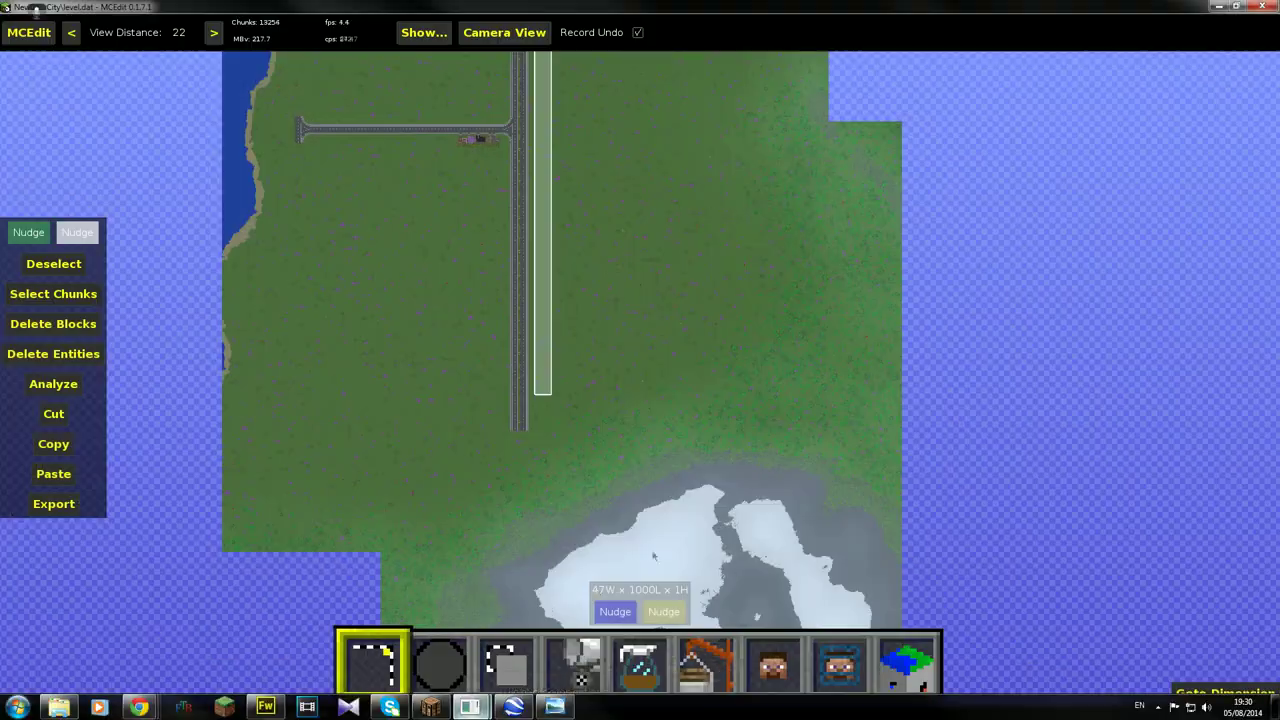
Inspect the forest edge and the distant mountains near the possible airport site in the Camera View.
{"action": "left_click", "coordinate": [525, 34]}
{"action": "key", "text": "i"}
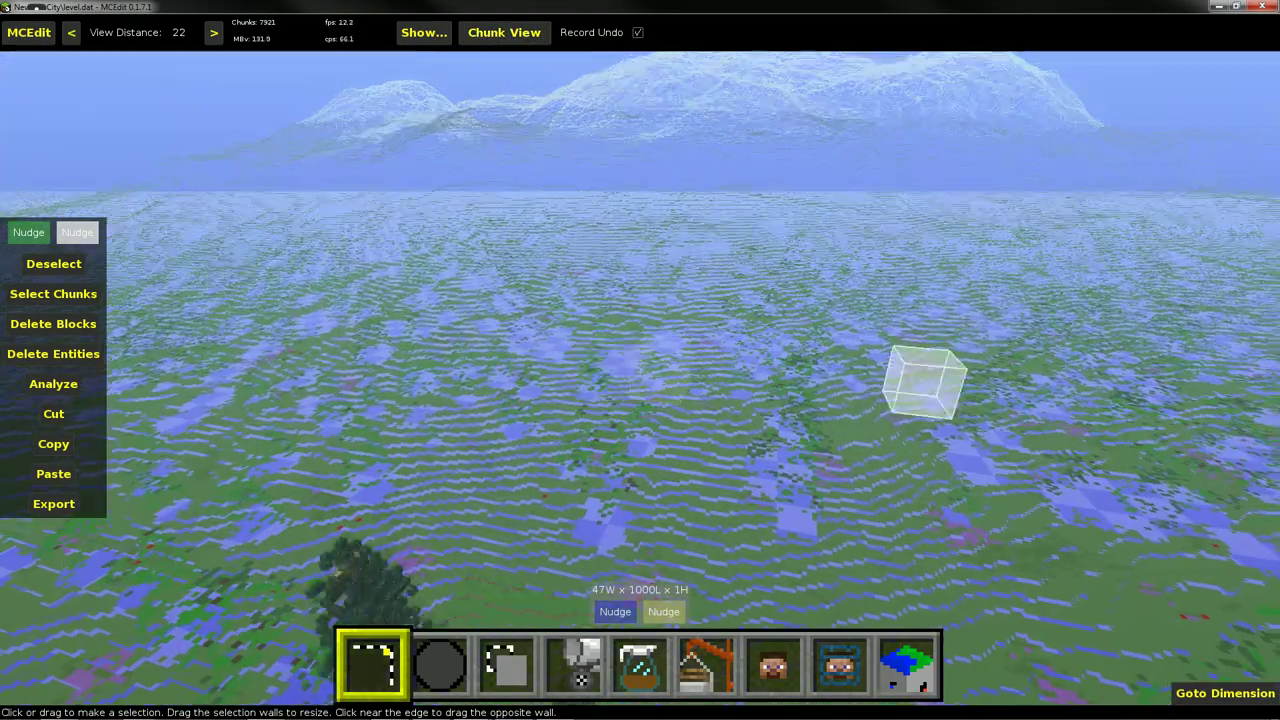
{"action": "key", "text": "w"}
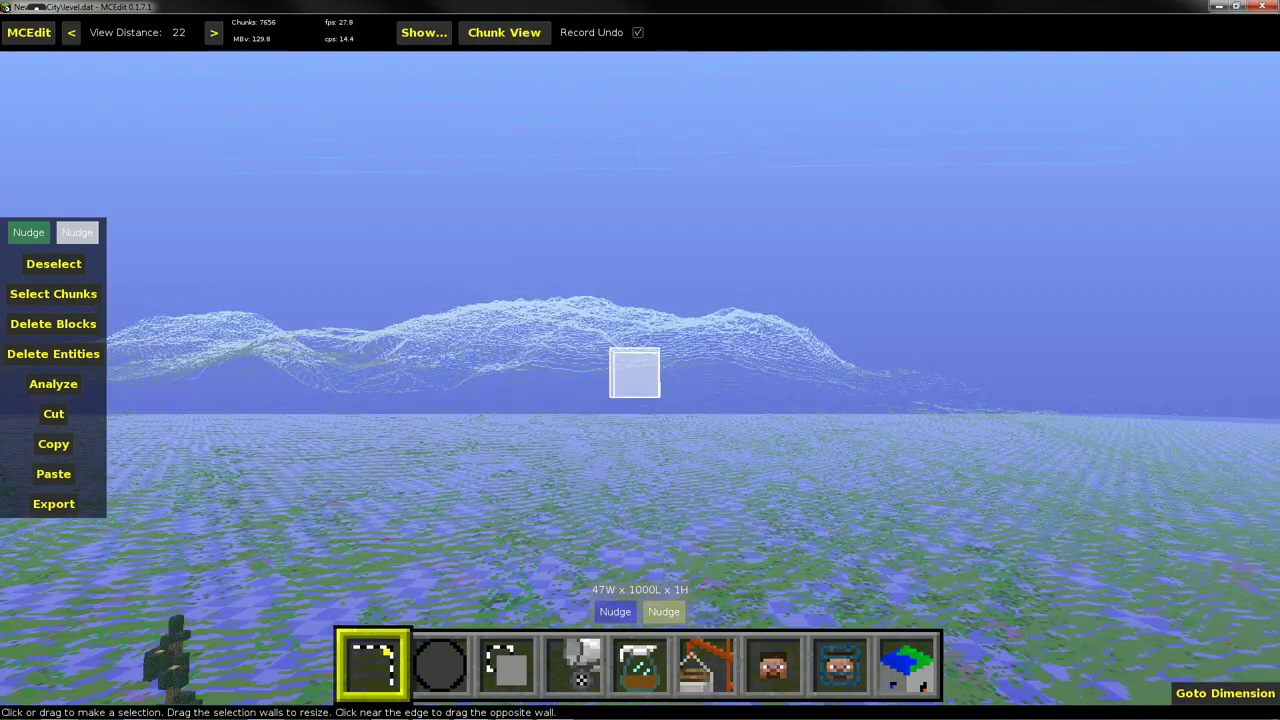
{"action": "key", "text": "s"}
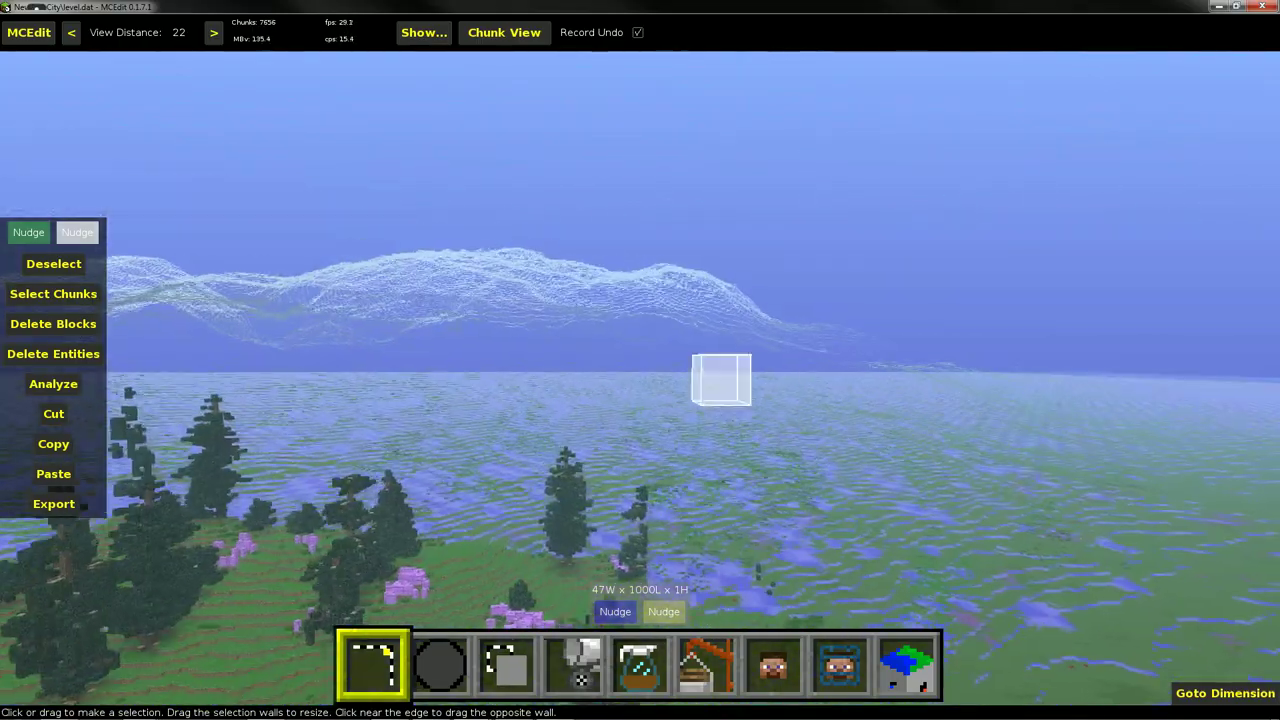
Clear the 47 by 1000 block selection beside the dual carriageway.
{"action": "key", "text": "w"}
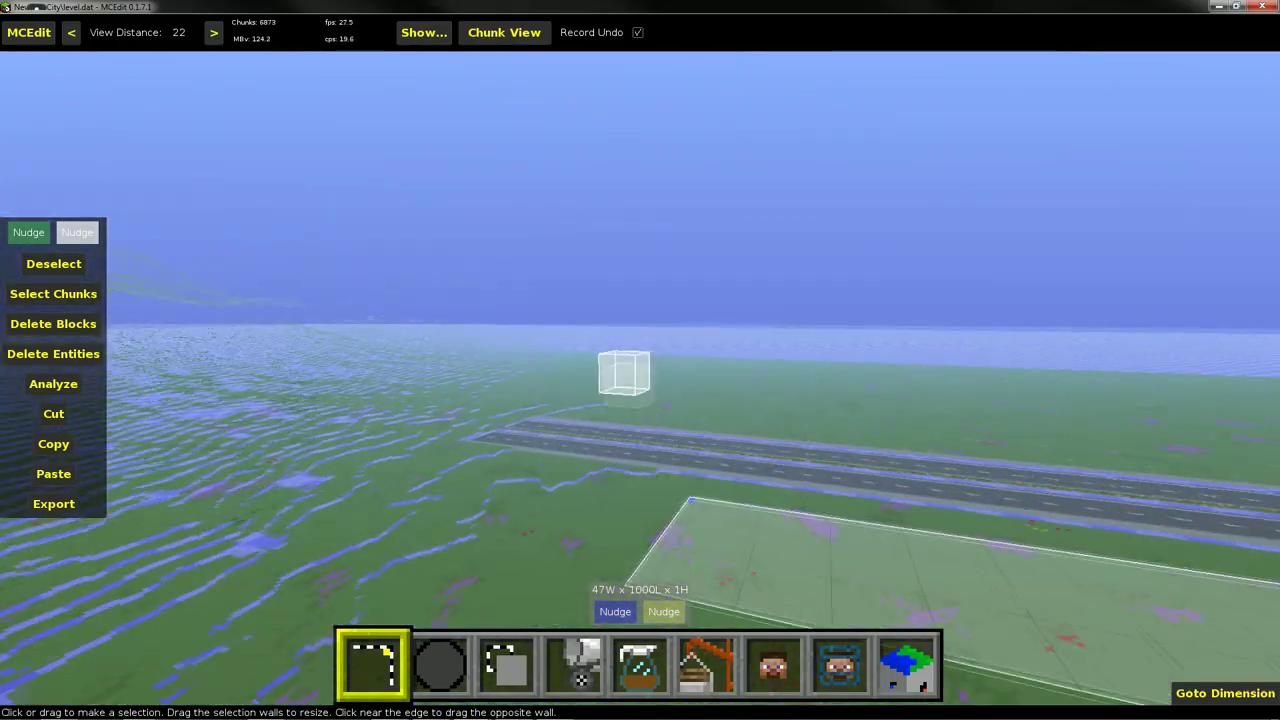
{"action": "key", "text": "k"}
{"action": "key", "text": "a"}
{"action": "right_click", "coordinate": [640, 384]}
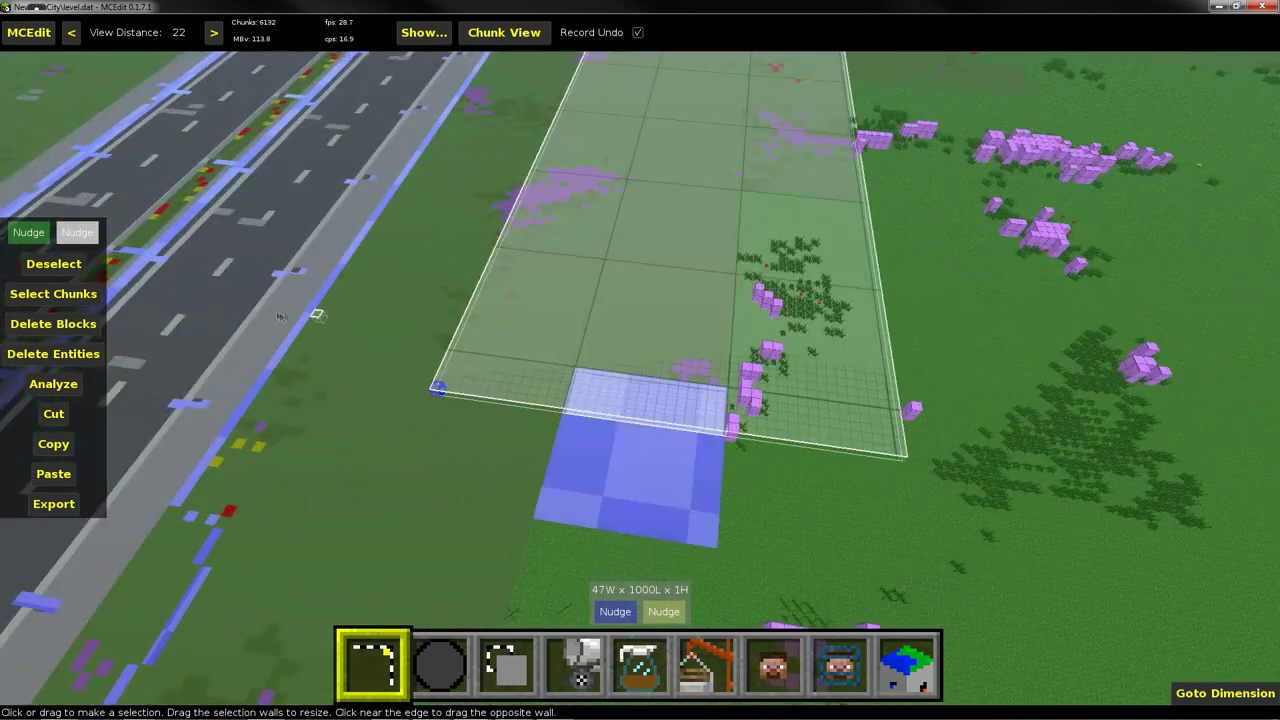
{"action": "left_click", "coordinate": [60, 267]}
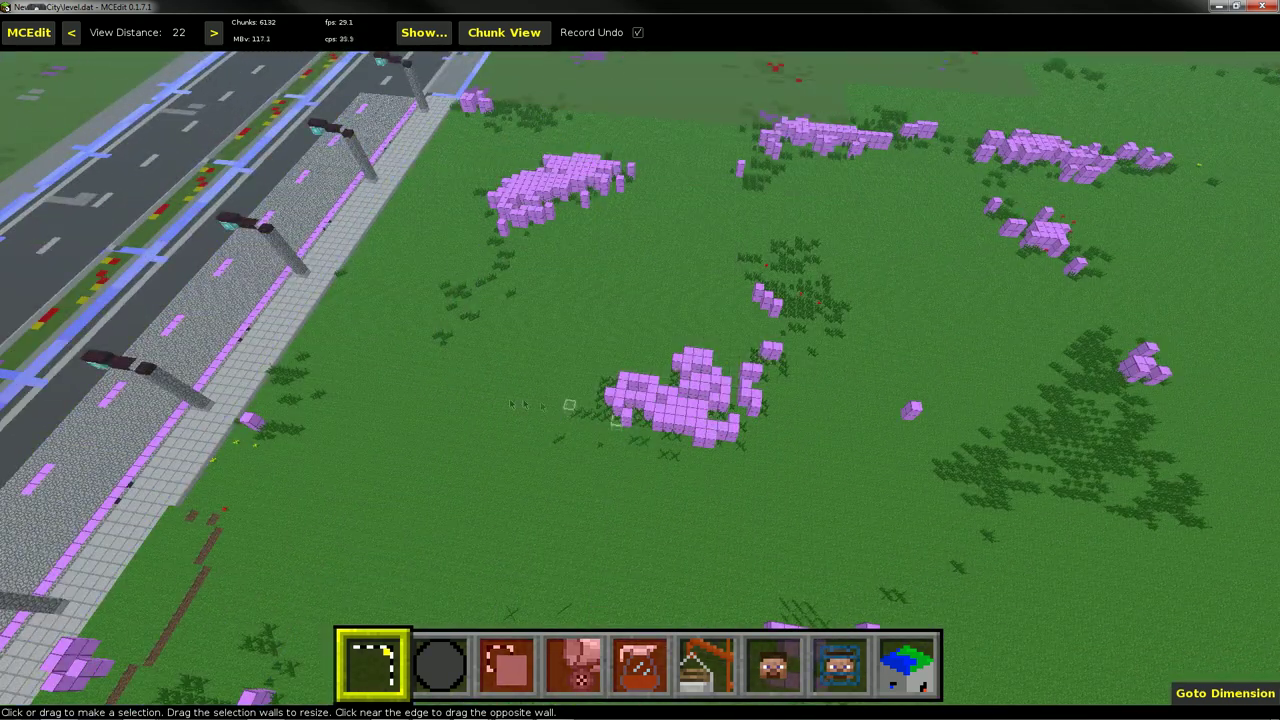
Draw a new flat selection about 24 blocks wide and 351 blocks long on the plain beside the dual carriageway.
{"action": "left_click_drag", "start_coordinate": [818, 356], "coordinate": [730, 490]}
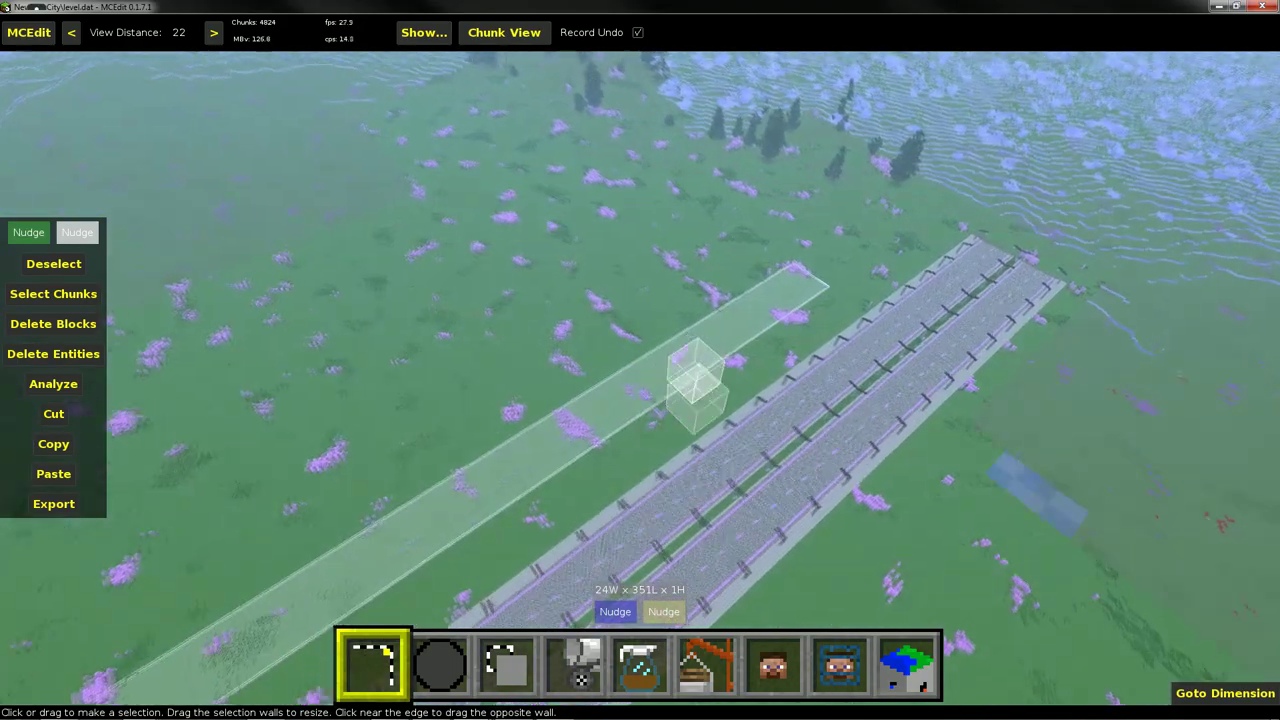
{"action": "key", "text": "w"}
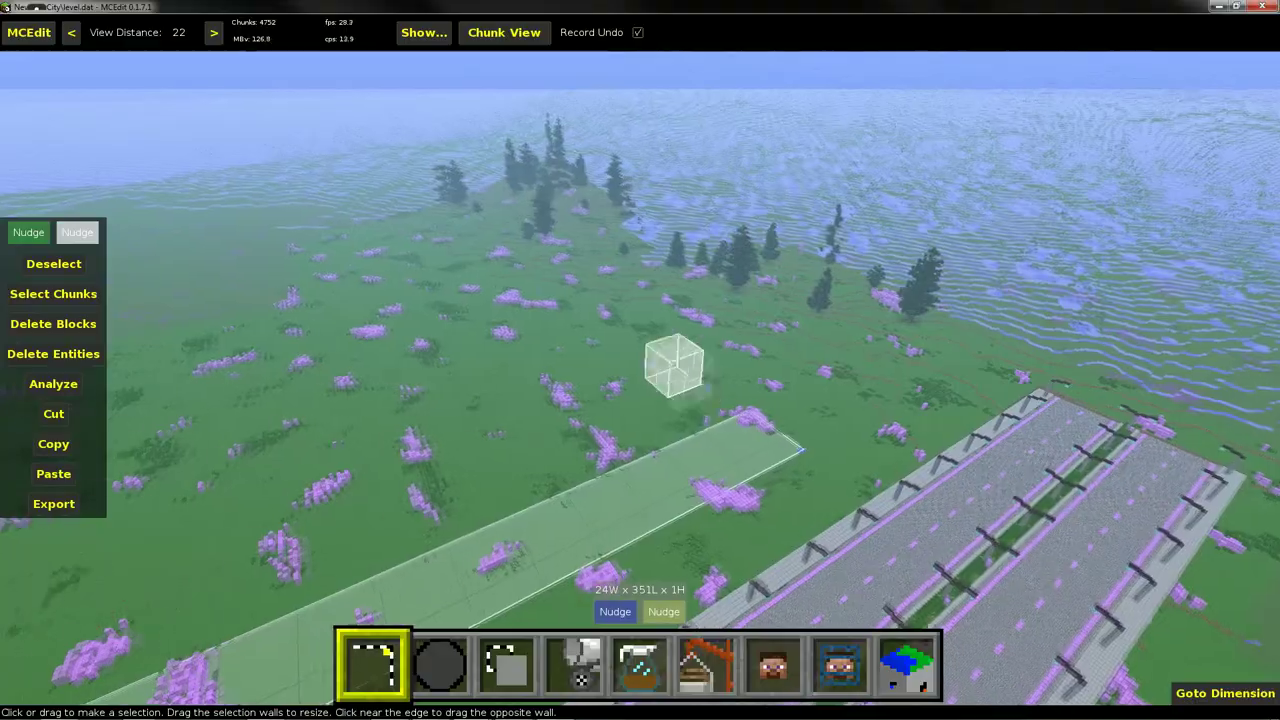
{"action": "key", "text": "w"}
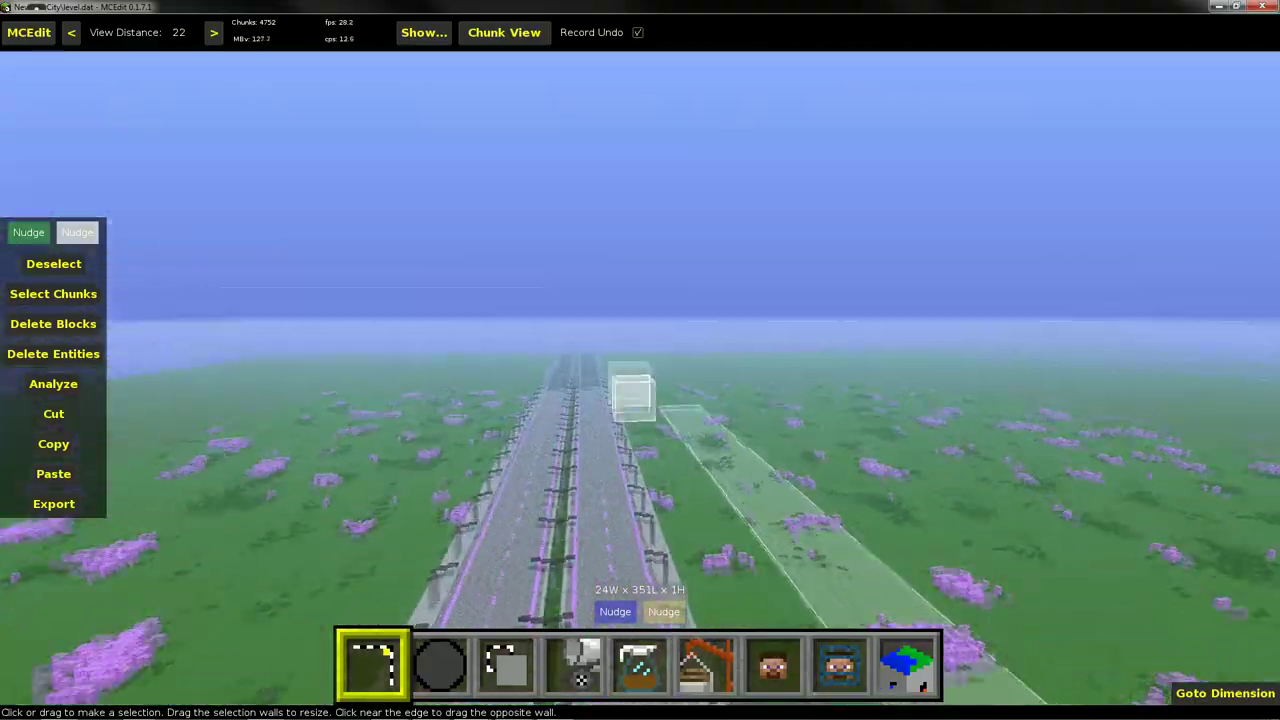
{"action": "key", "text": "w"}
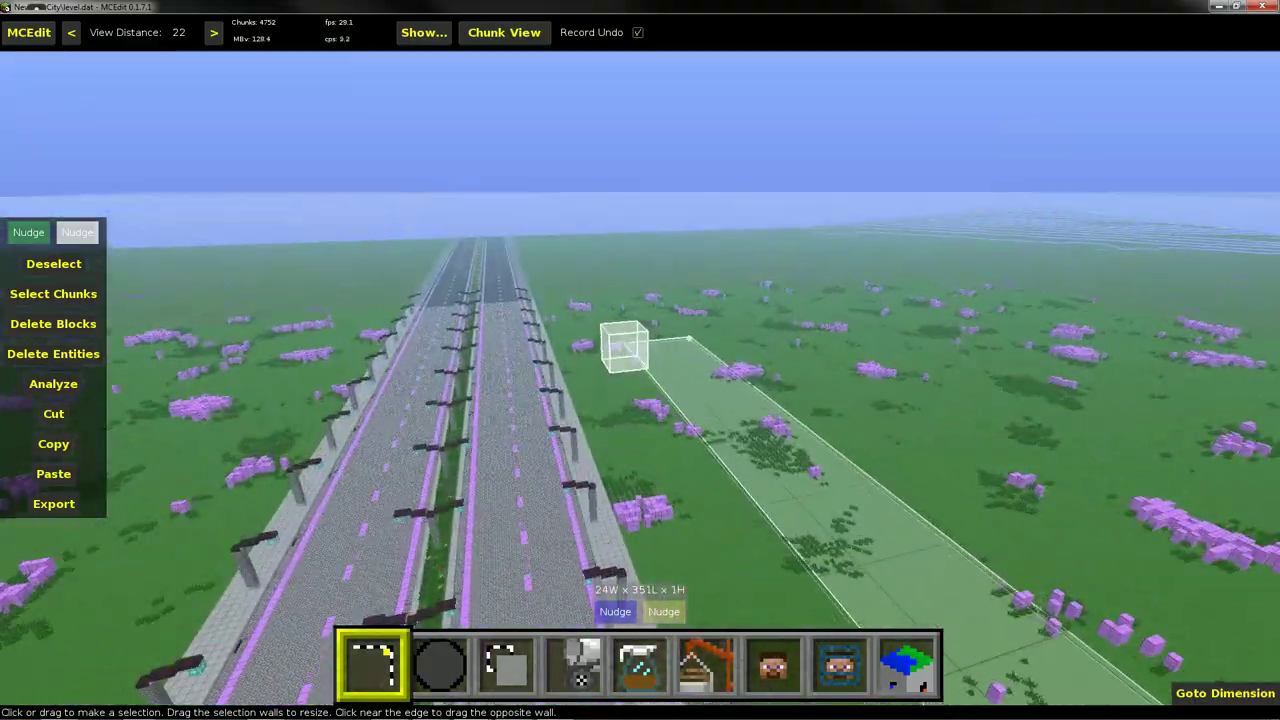
{"action": "key", "text": "w"}
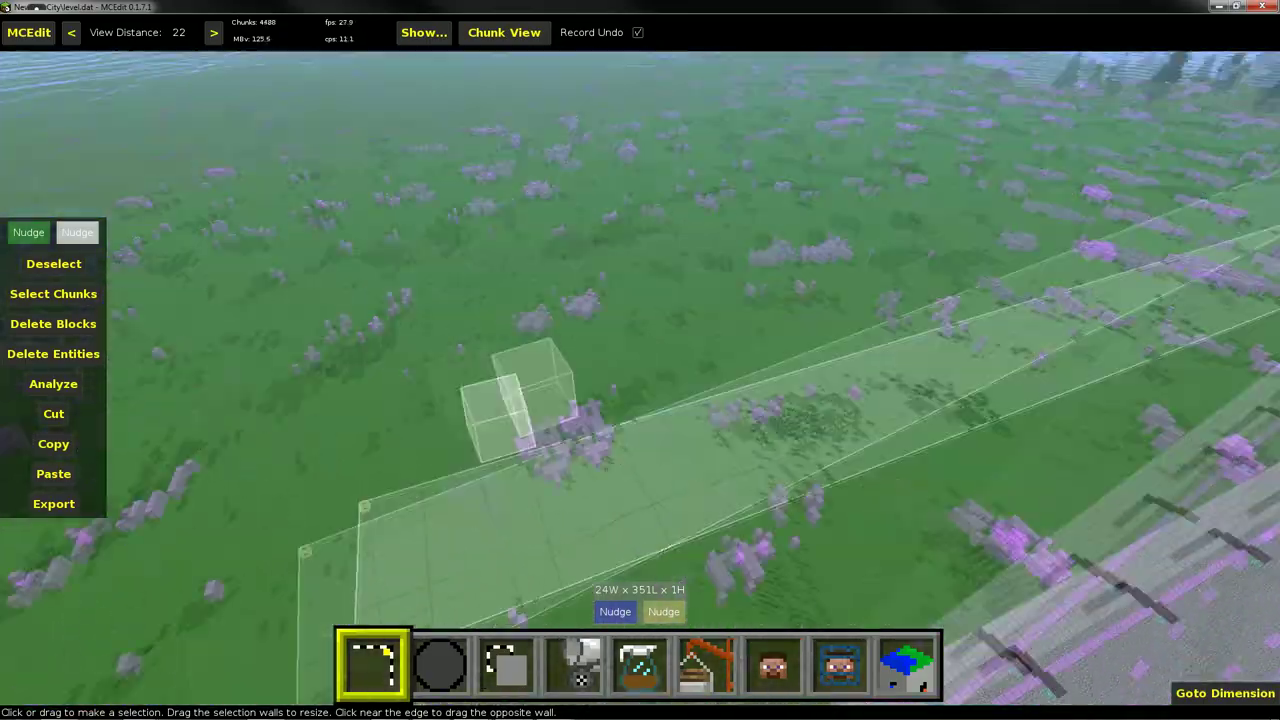
Resize the selection beside the road to 47 blocks wide, 450 blocks long and 1 block high.
{"action": "key", "text": "a"}
{"action": "right_click", "coordinate": [997, 508]}
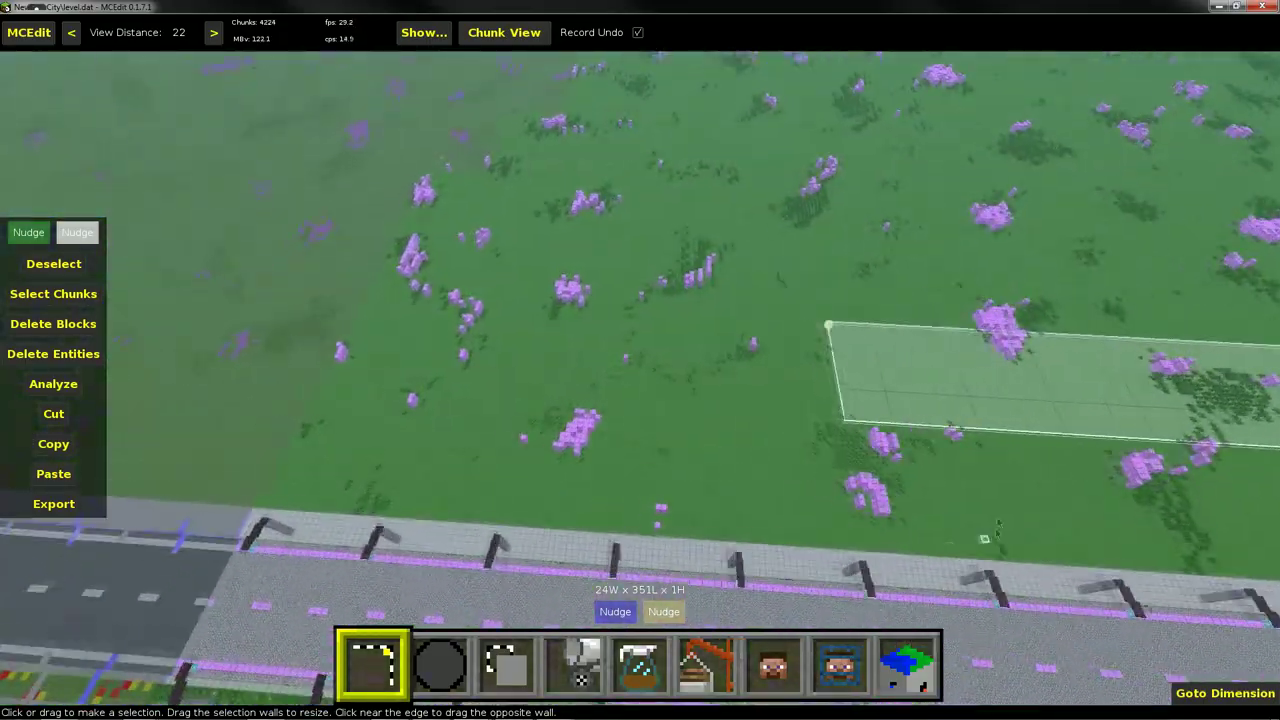
{"action": "right_click", "coordinate": [998, 508]}
{"action": "right_click", "coordinate": [998, 508]}
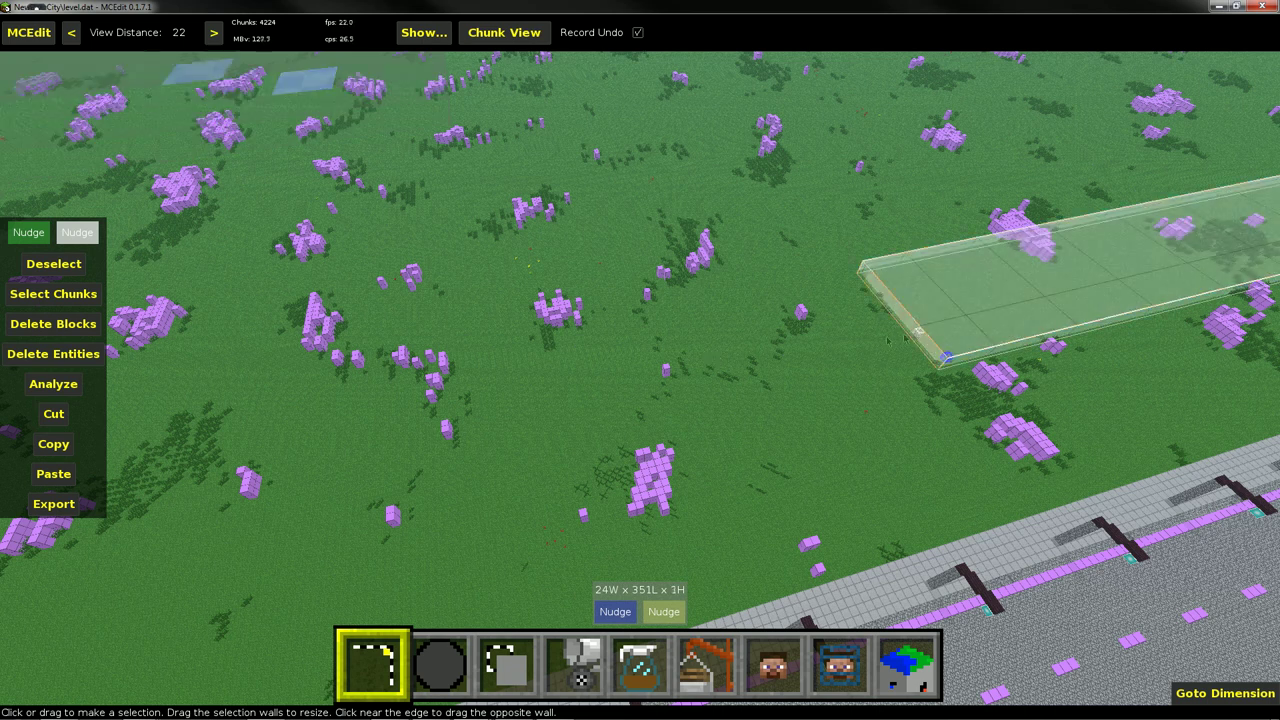
{"action": "left_click_drag", "start_coordinate": [855, 346], "coordinate": [307, 436]}
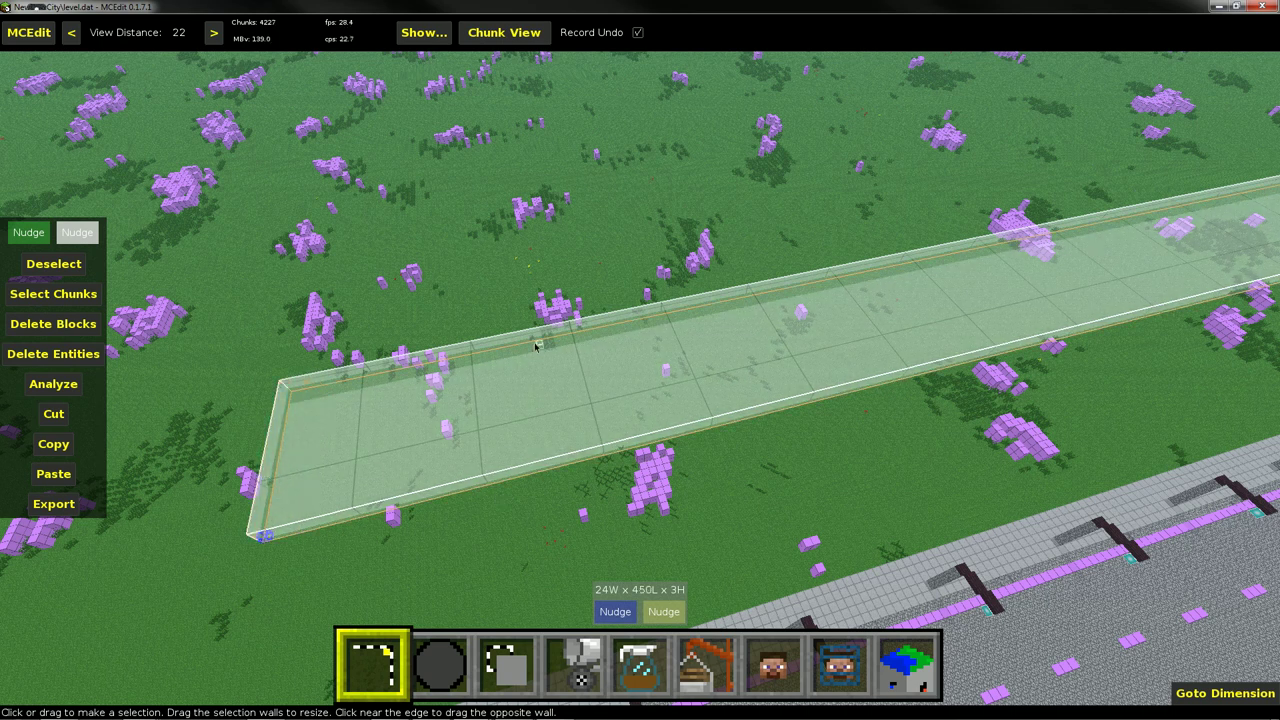
{"action": "left_click_drag", "start_coordinate": [534, 346], "coordinate": [508, 255]}
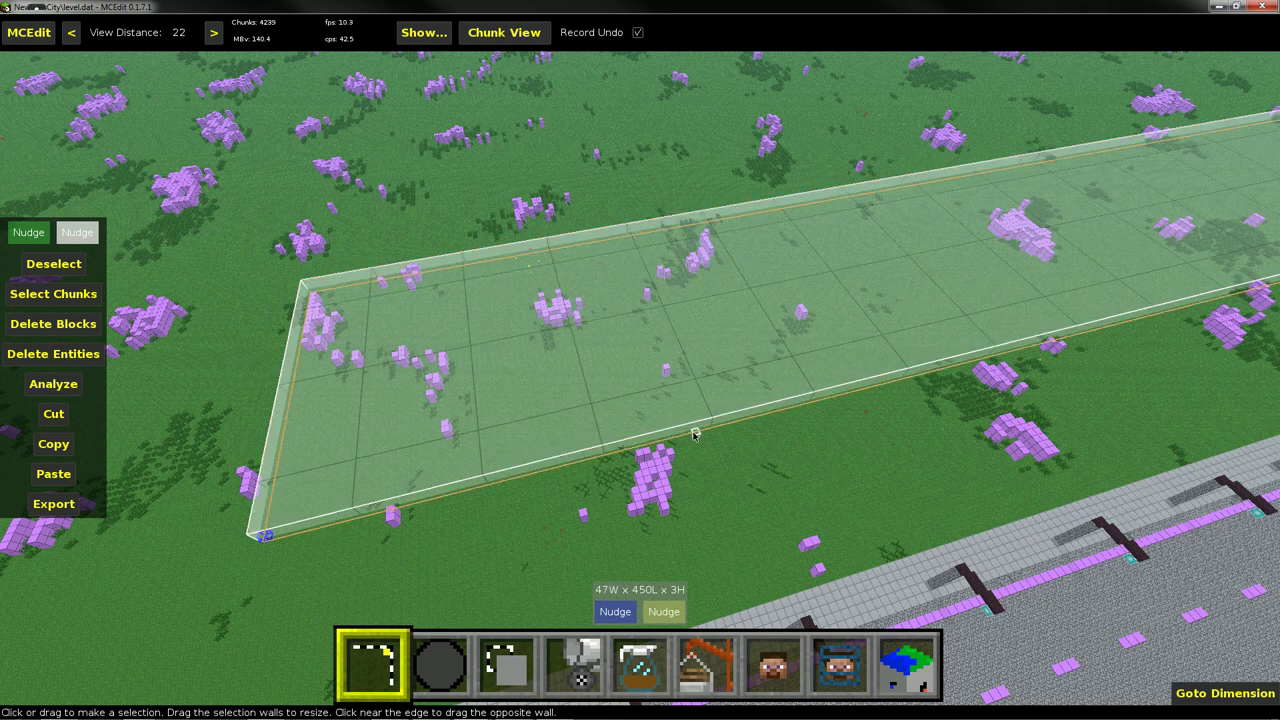
{"action": "left_click_drag", "start_coordinate": [695, 433], "coordinate": [699, 428]}
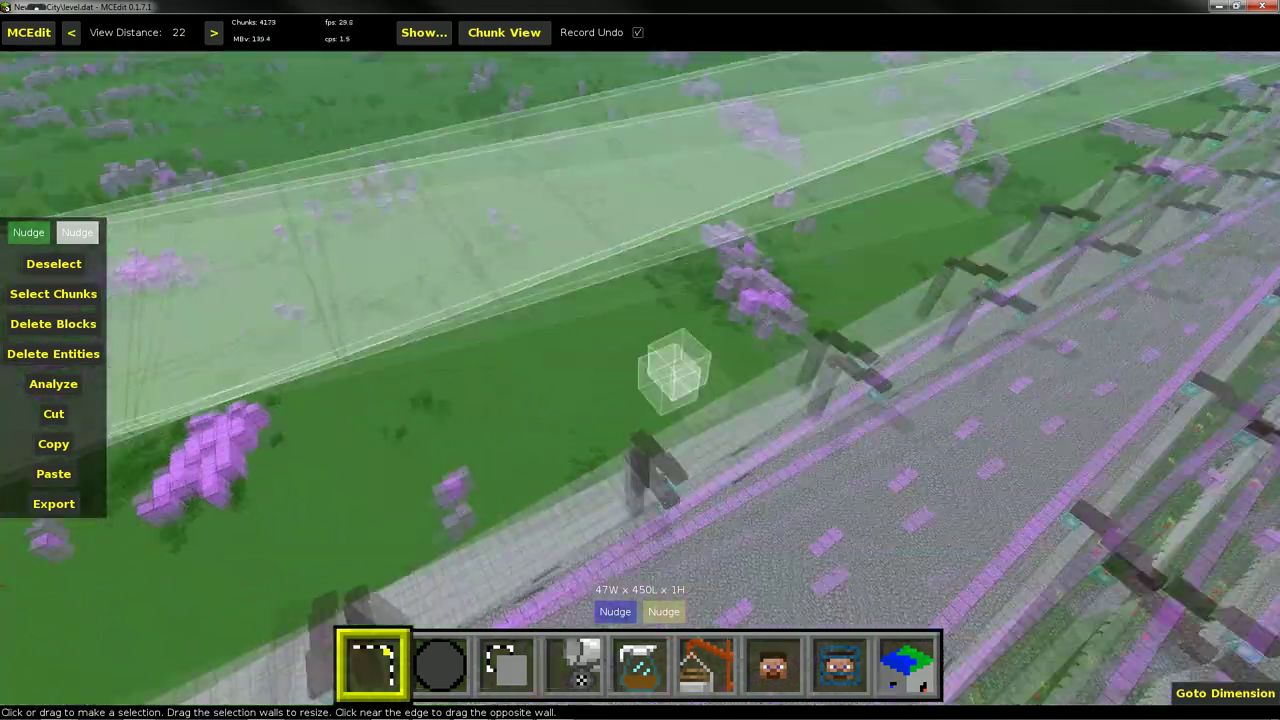
Raise the runway selection above the flowery plain, keeping it 47 by 450 blocks and one block high.
{"action": "right_click", "coordinate": [800, 457]}
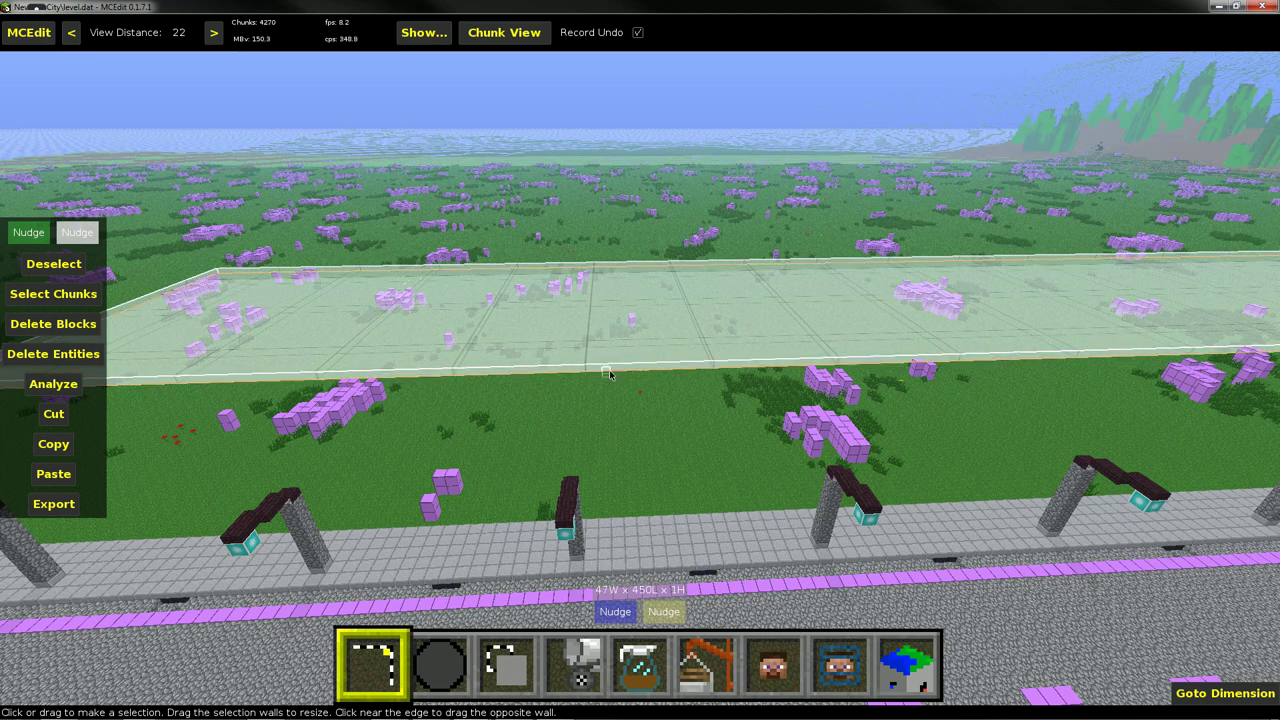
{"action": "left_click_drag", "start_coordinate": [609, 372], "coordinate": [635, 87]}
{"action": "right_click", "coordinate": [635, 87]}
{"action": "key", "text": "a"}
{"action": "key", "text": "space"}
{"action": "key", "text": "s"}
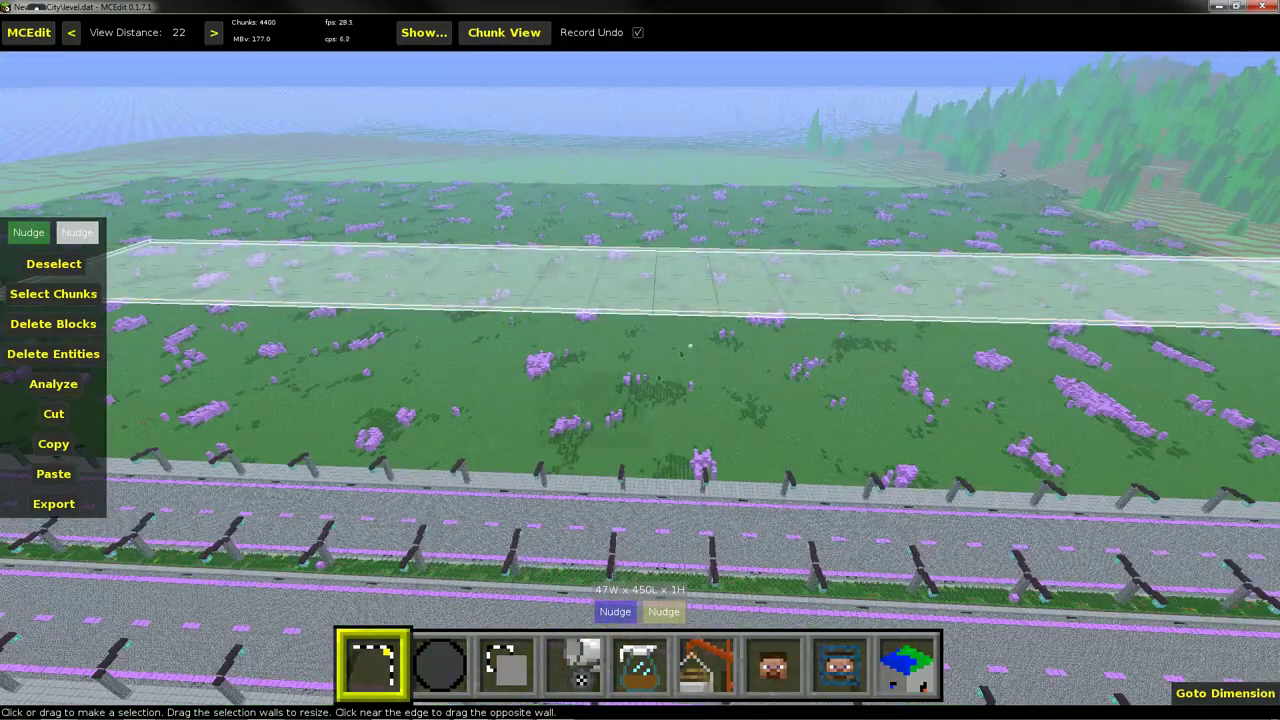
Fill the raised runway selection with Cobblestone and analyze the blocks it contains.
{"action": "left_click", "coordinate": [585, 655]}
{"action": "left_click", "coordinate": [104, 360]}
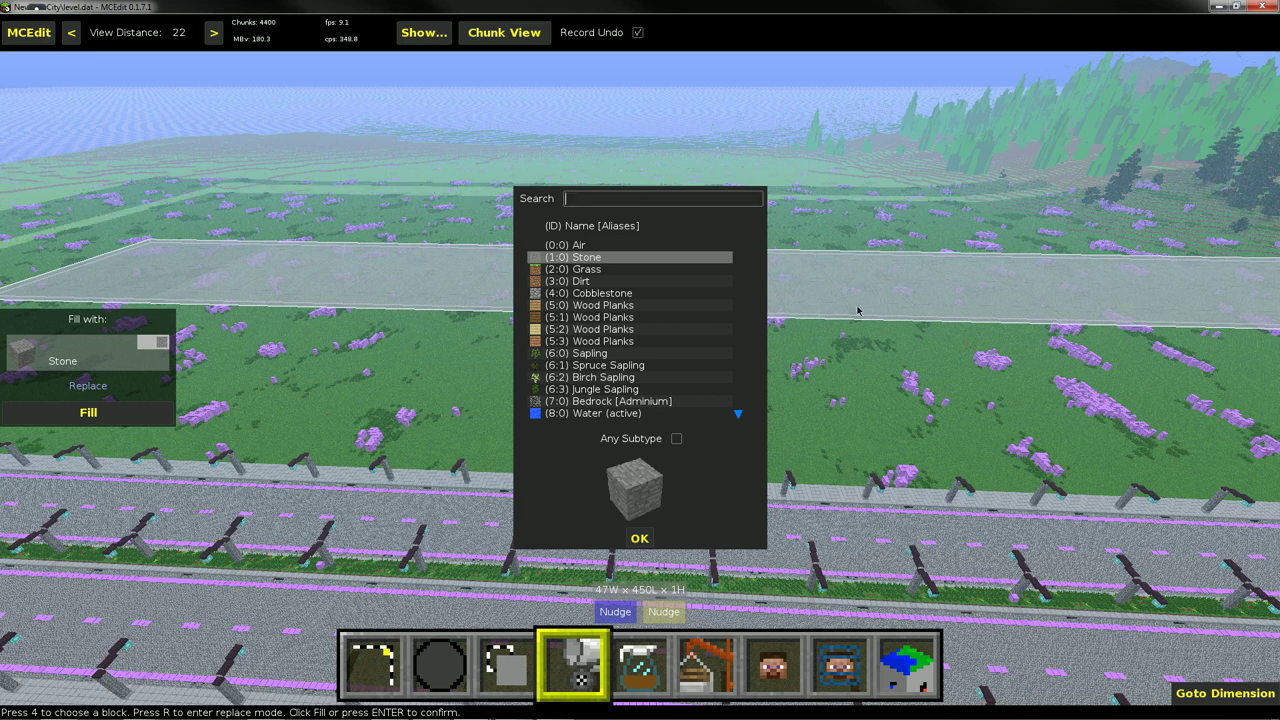
{"action": "left_click", "coordinate": [640, 539]}
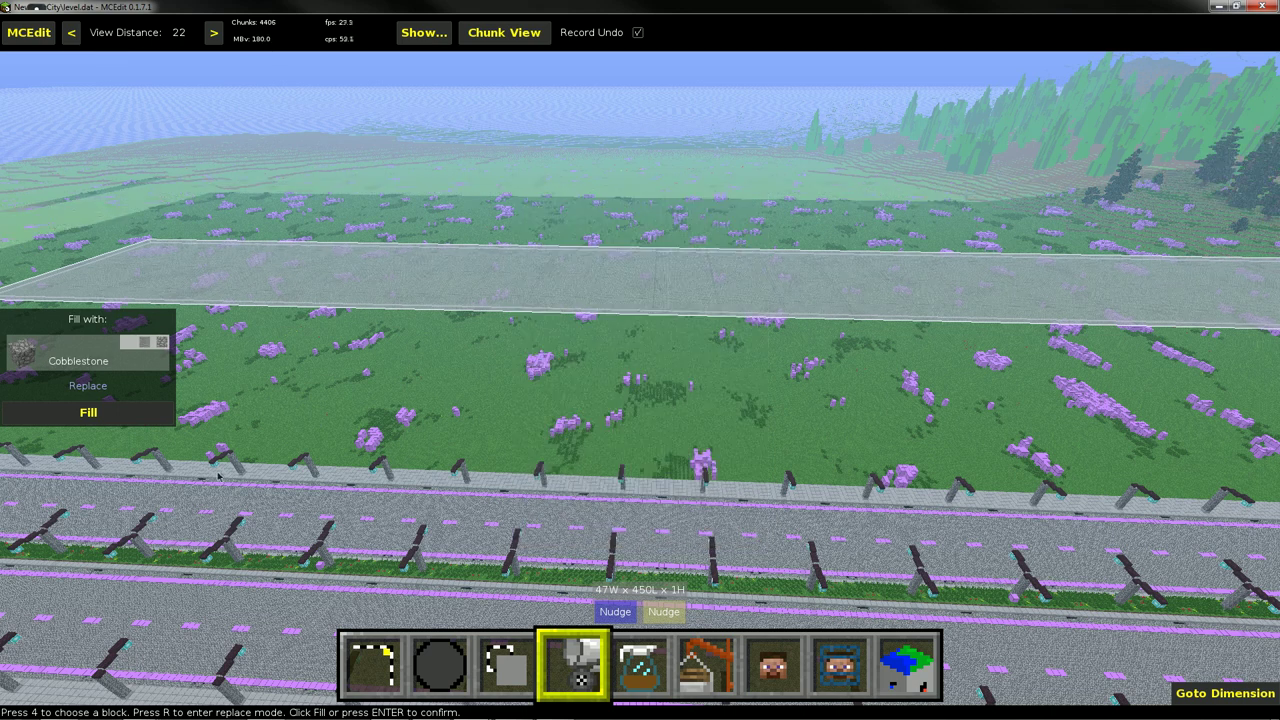
{"action": "left_click", "coordinate": [89, 413]}
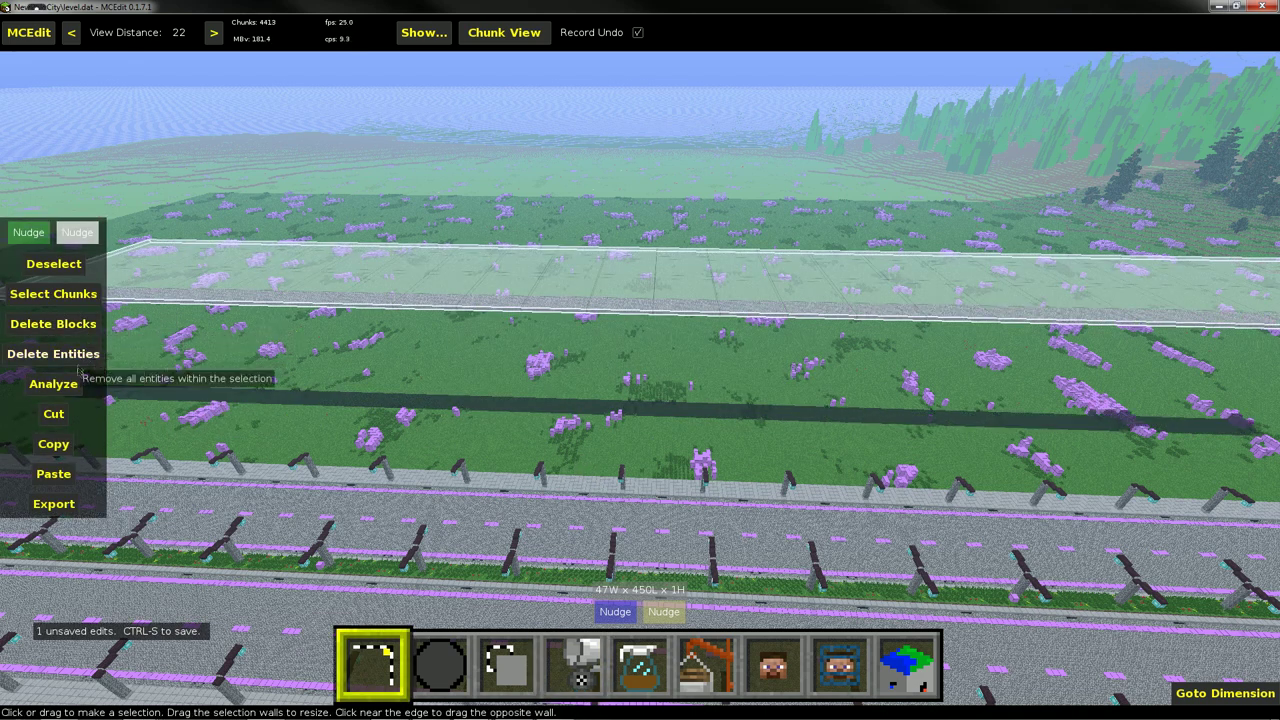
{"action": "left_click", "coordinate": [74, 390]}
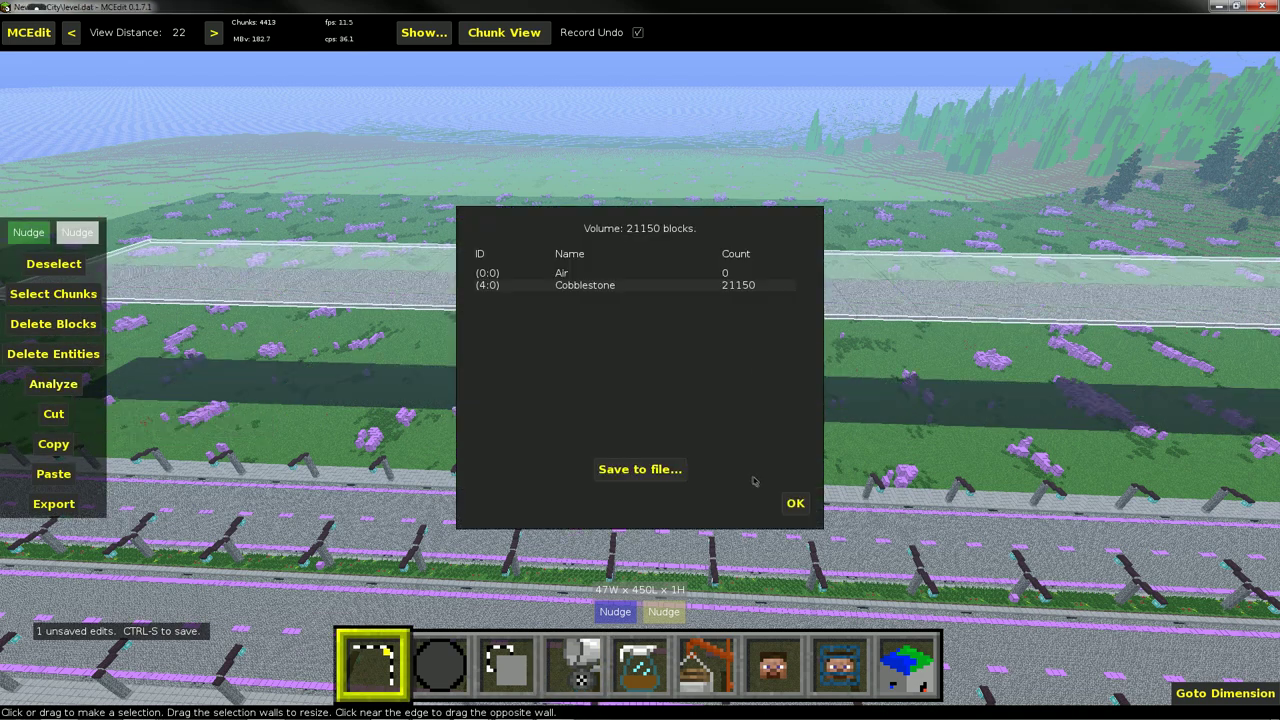
{"action": "left_click", "coordinate": [795, 503]}
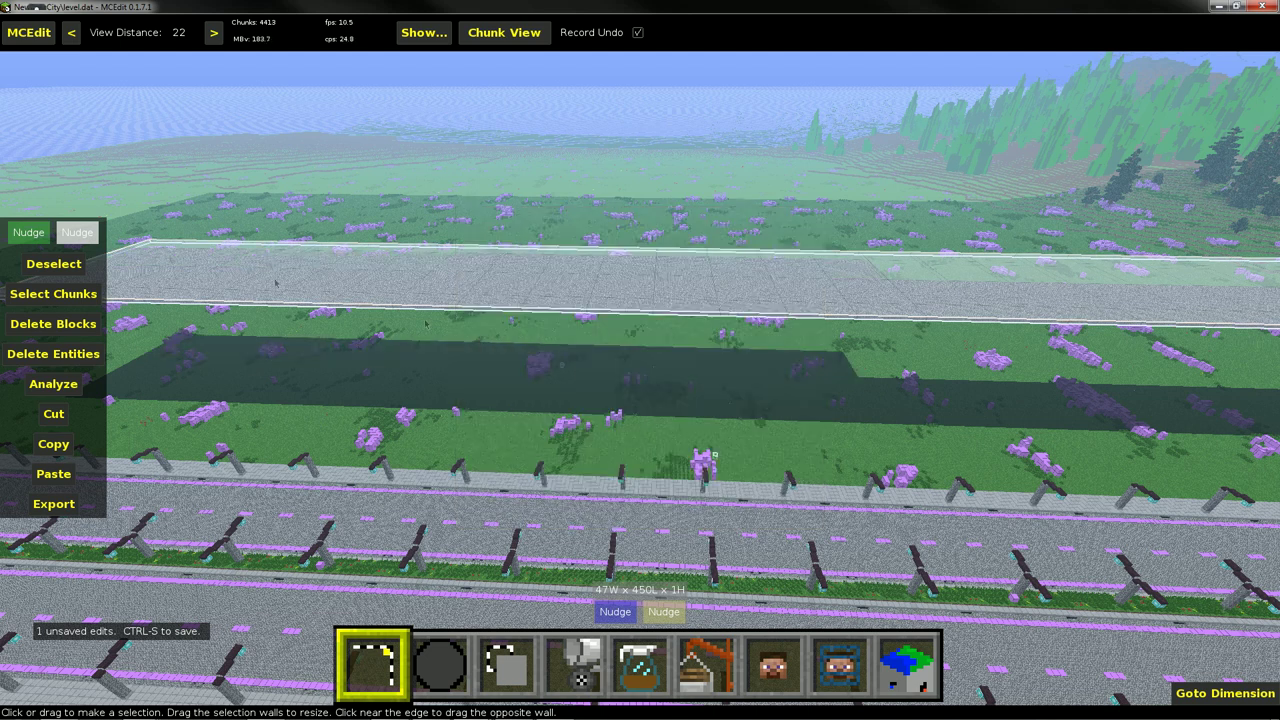
Clear the runway selection and save the world.
{"action": "left_click", "coordinate": [76, 264]}
{"action": "key", "text": "Escape"}
{"action": "key", "text": "ctrl+s"}
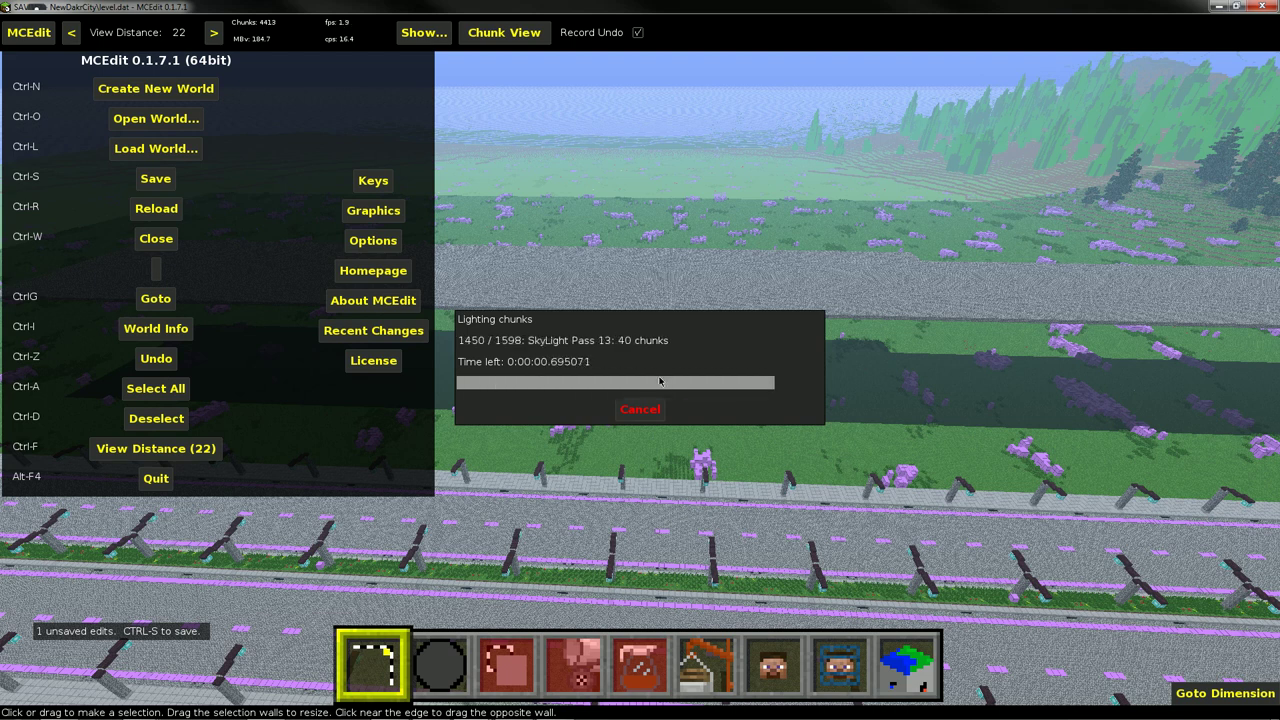
{"action": "left_click", "coordinate": [29, 38]}
Load Bombardier Dash 8.schematic from the Commercial aircraft folder and position its preview on the cobblestone runway to compare sizes.
{"action": "right_click", "coordinate": [510, 282]}
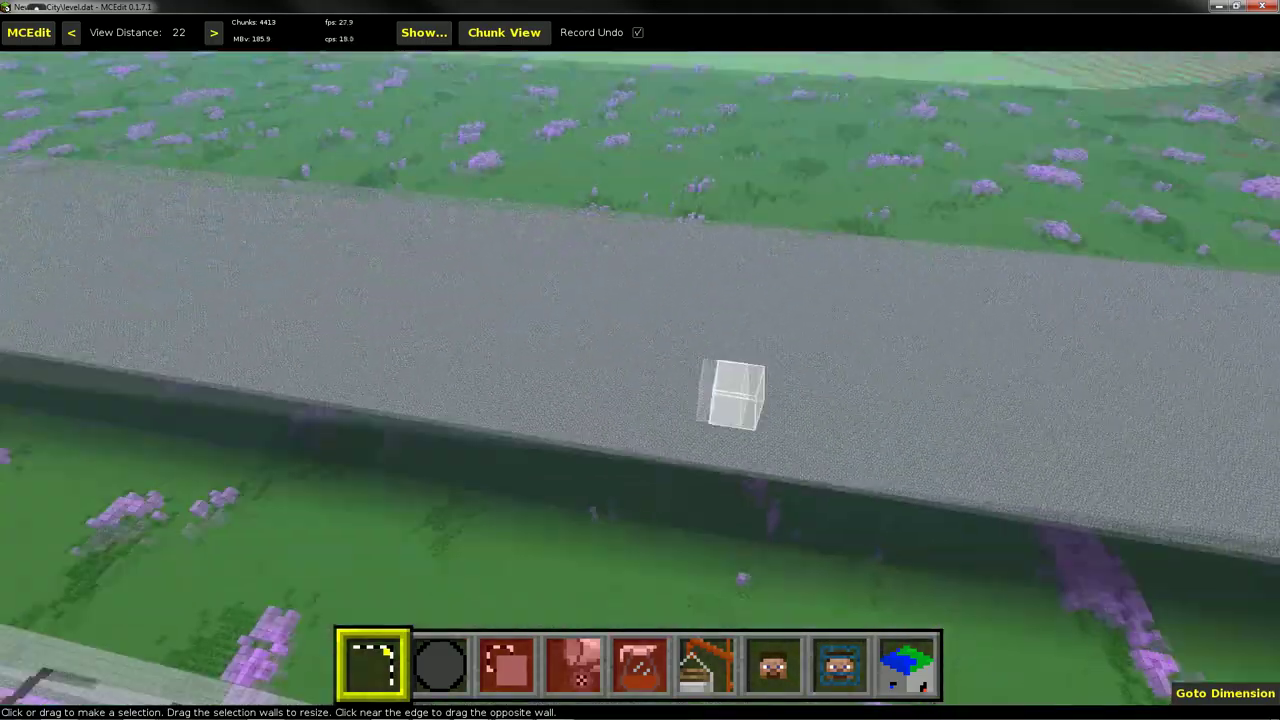
{"action": "right_click", "coordinate": [736, 396]}
{"action": "left_click", "coordinate": [706, 662]}
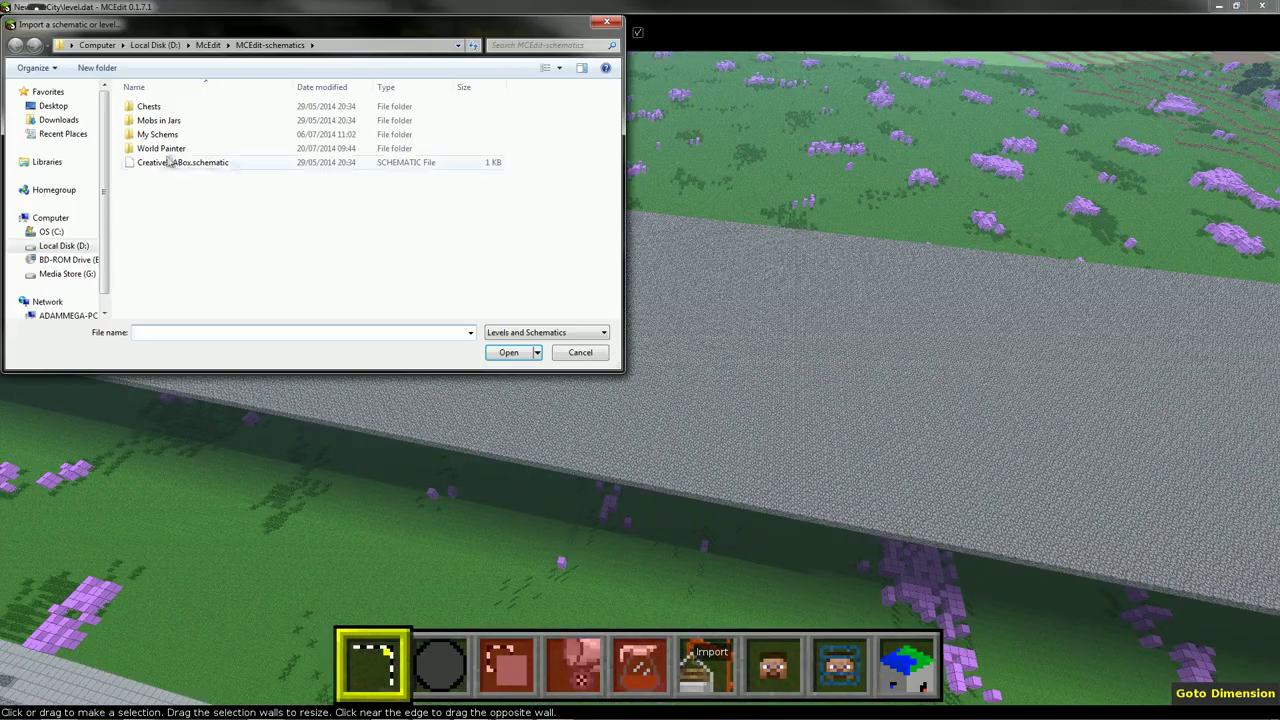
{"action": "double_click", "coordinate": [160, 107]}
{"action": "double_click", "coordinate": [166, 107]}
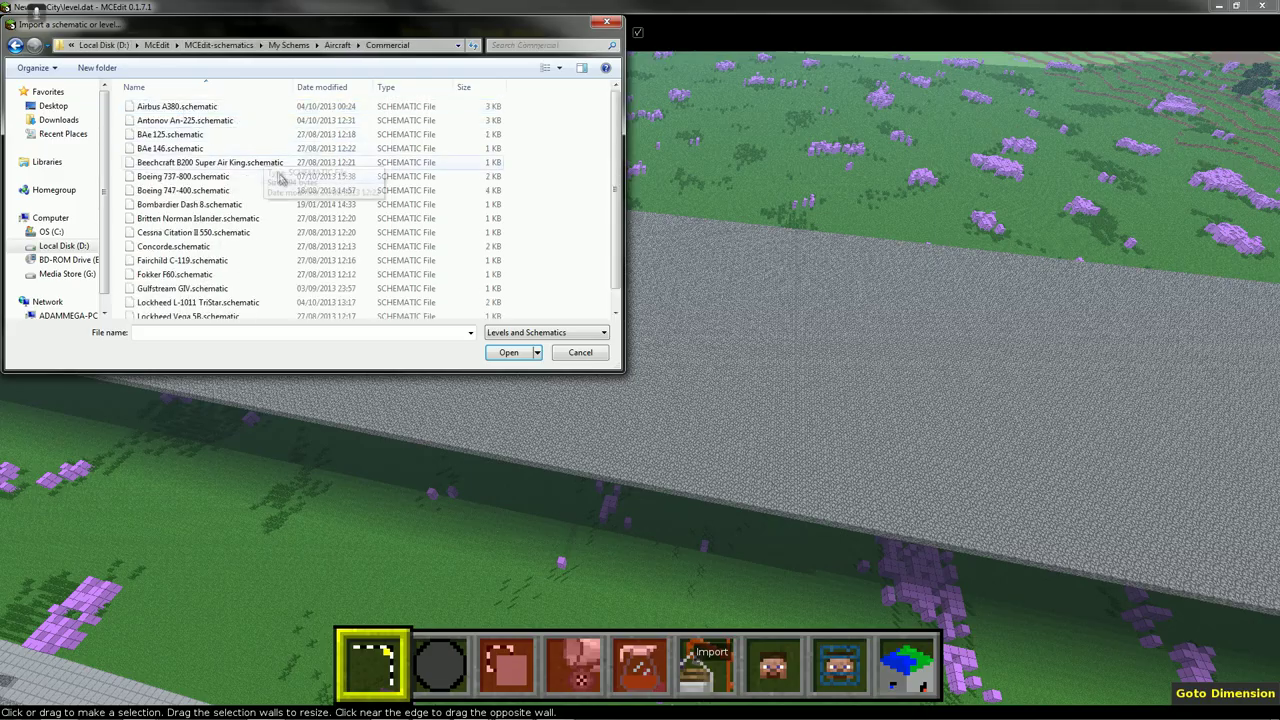
{"action": "left_click", "coordinate": [340, 177]}
{"action": "scroll", "coordinate": [430, 230], "scroll_direction": "down", "scroll_amount": 1}
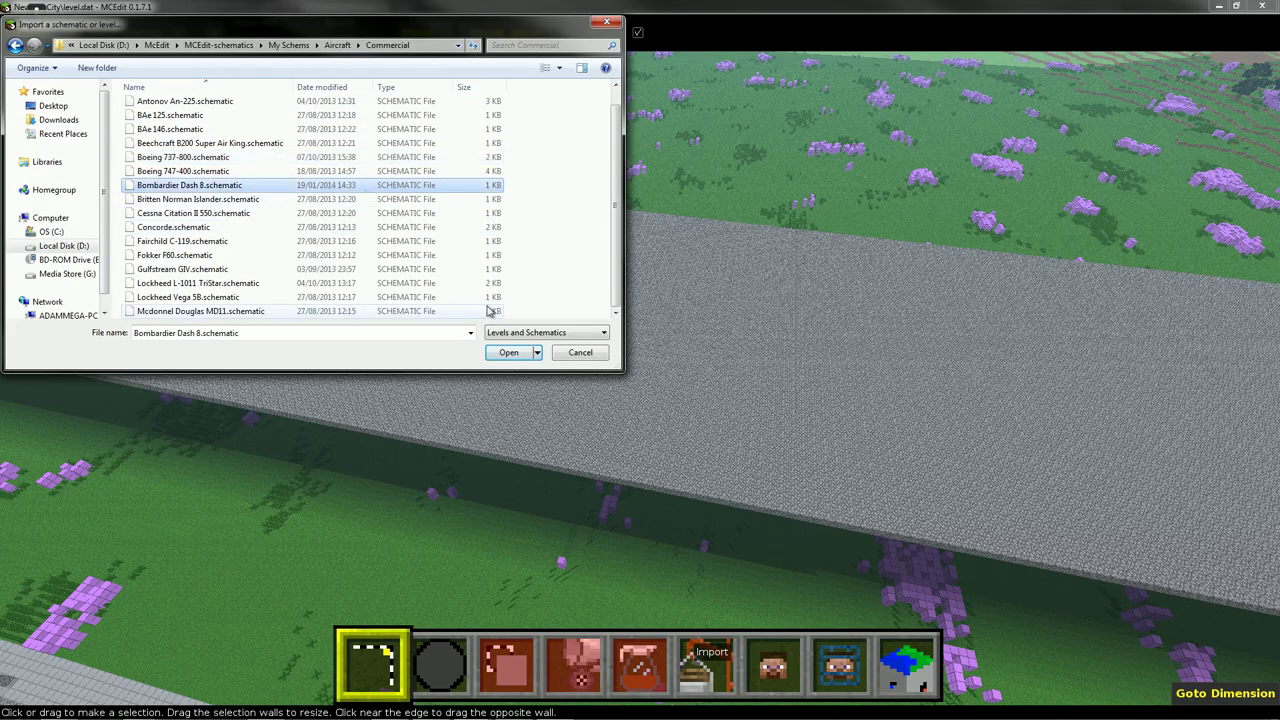
{"action": "left_click", "coordinate": [509, 352]}
{"action": "left_click", "coordinate": [698, 337]}
{"action": "right_click", "coordinate": [698, 337]}
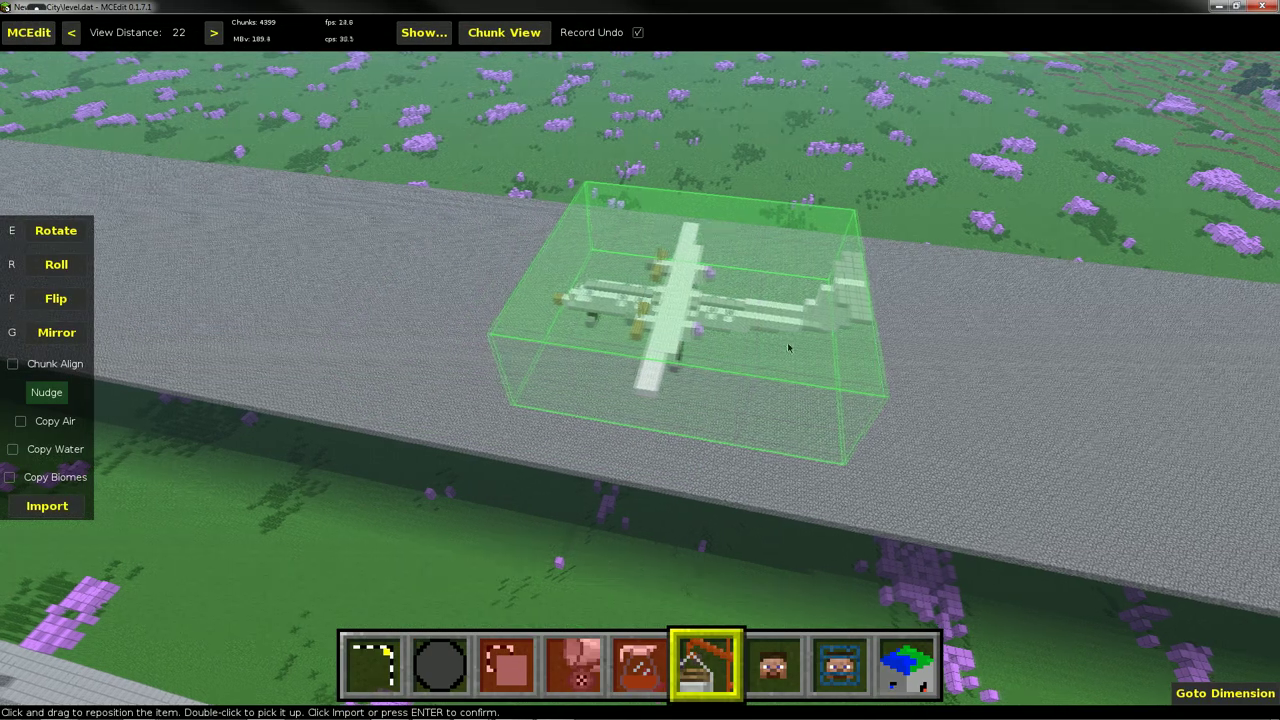
{"action": "key", "text": "d"}
{"action": "key", "text": "s"}
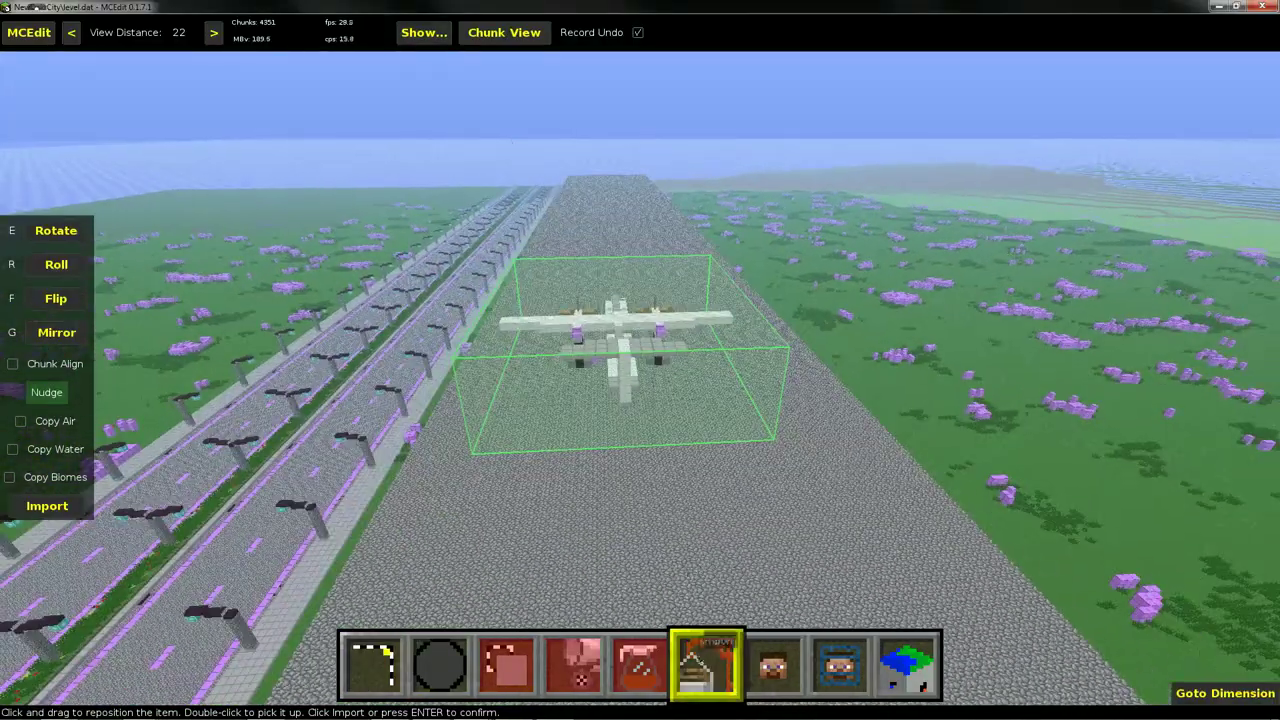
Replace the aircraft preview with Fairchild C-119.schematic from the Commercial folder.
{"action": "left_click", "coordinate": [703, 660]}
{"action": "scroll", "coordinate": [207, 247], "scroll_direction": "down", "scroll_amount": 1}
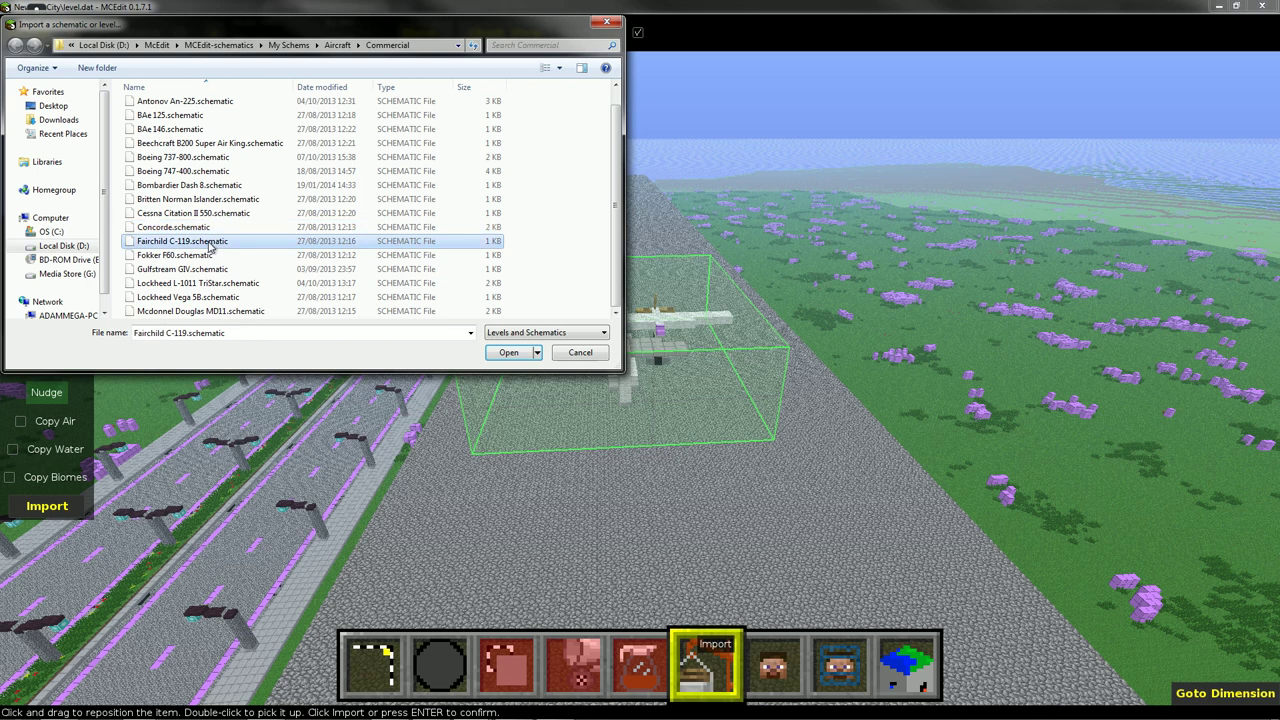
{"action": "left_click", "coordinate": [508, 352]}
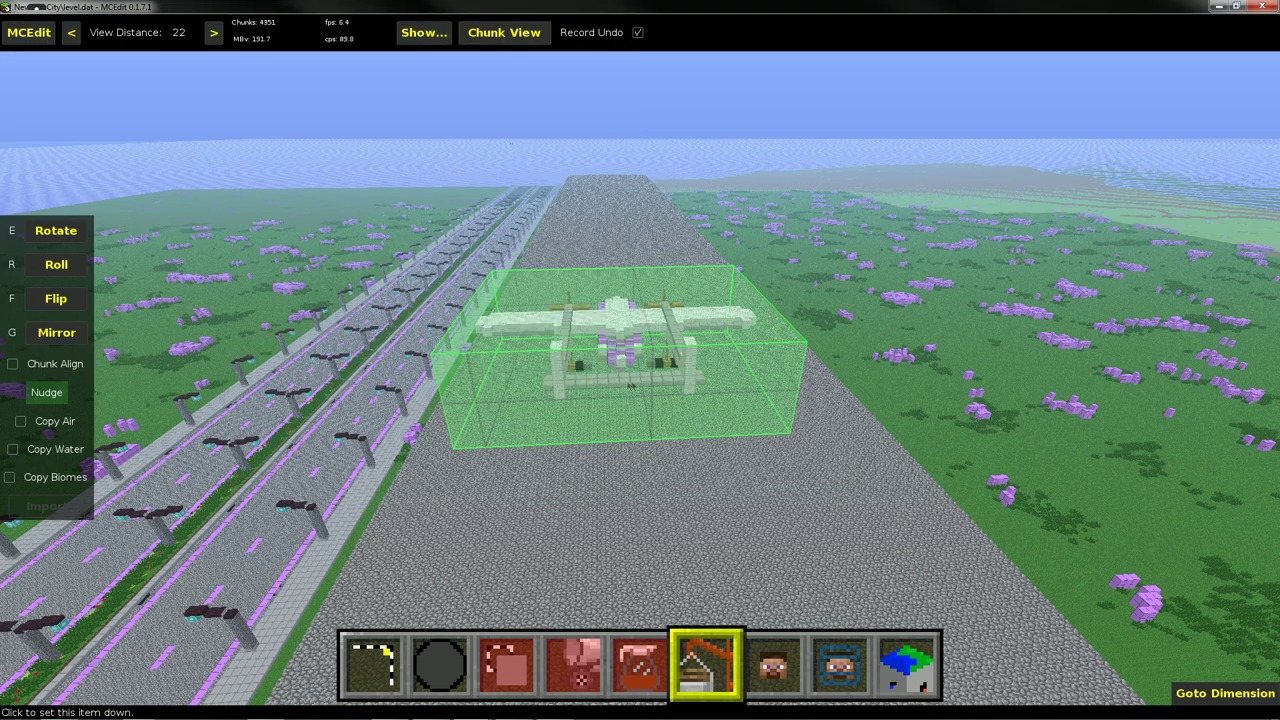
Load a different twin-propeller aircraft from the Commercial folder, position its preview on the runway, and examine it from several sides.
{"action": "left_click", "coordinate": [703, 660]}
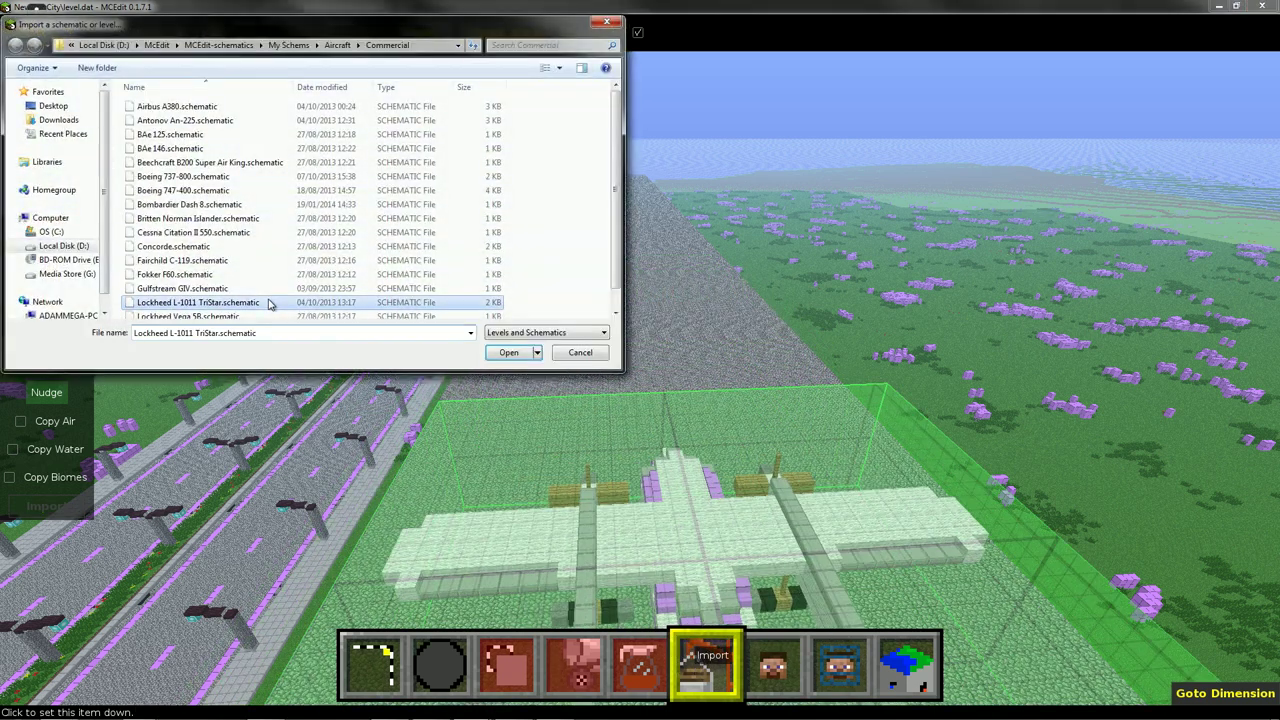
{"action": "scroll", "coordinate": [268, 303], "scroll_direction": "down", "scroll_amount": 1}
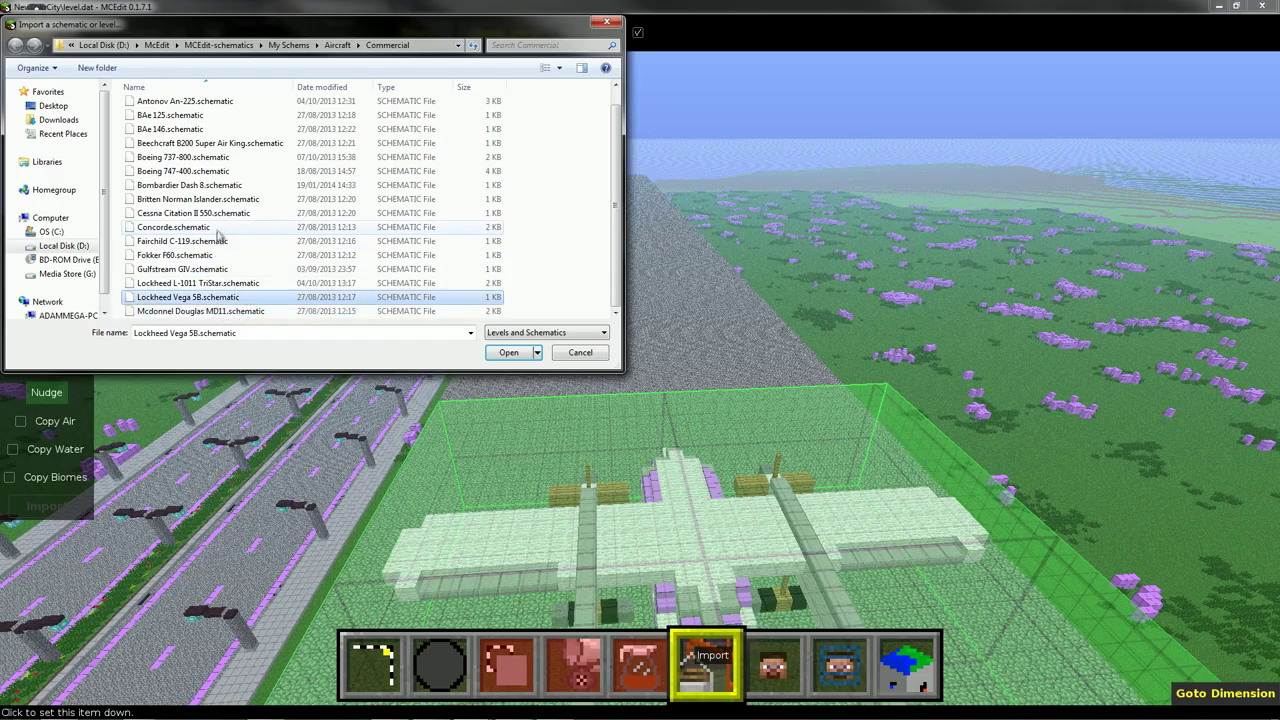
{"action": "left_click", "coordinate": [508, 352]}
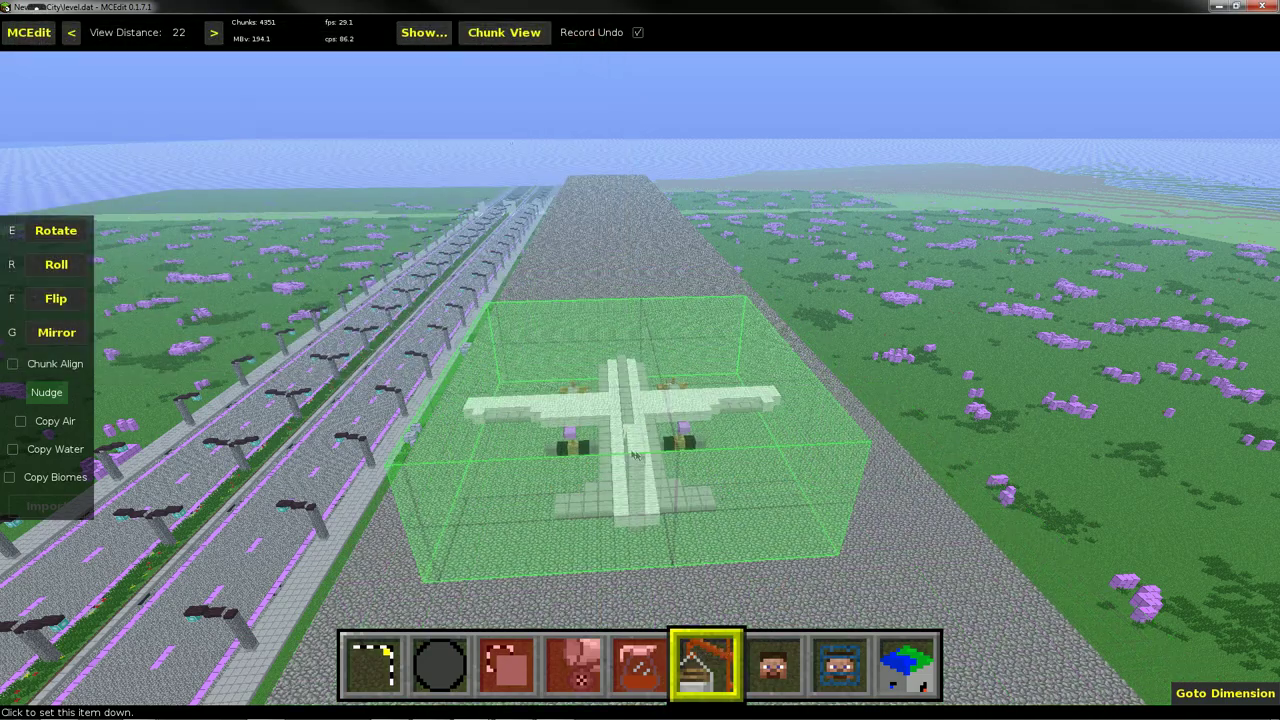
{"action": "left_click", "coordinate": [649, 458]}
{"action": "right_click", "coordinate": [649, 458]}
{"action": "key", "text": "d"}
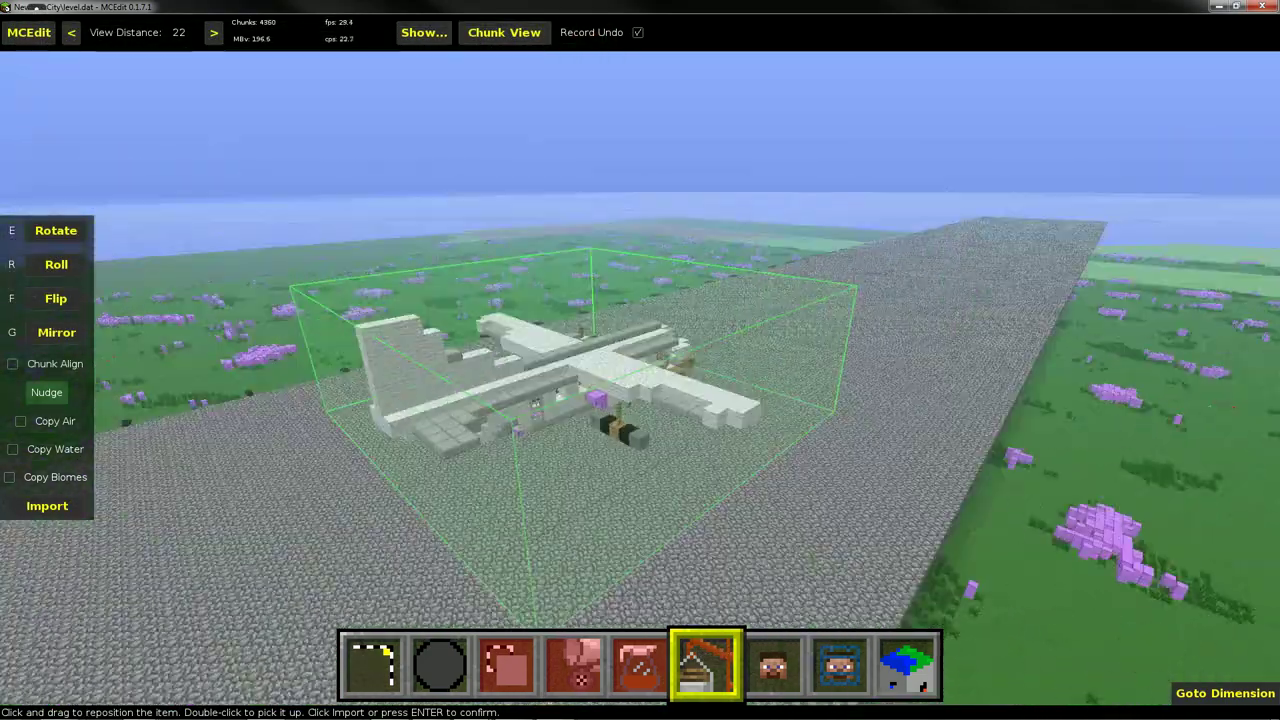
{"action": "key", "text": "d"}
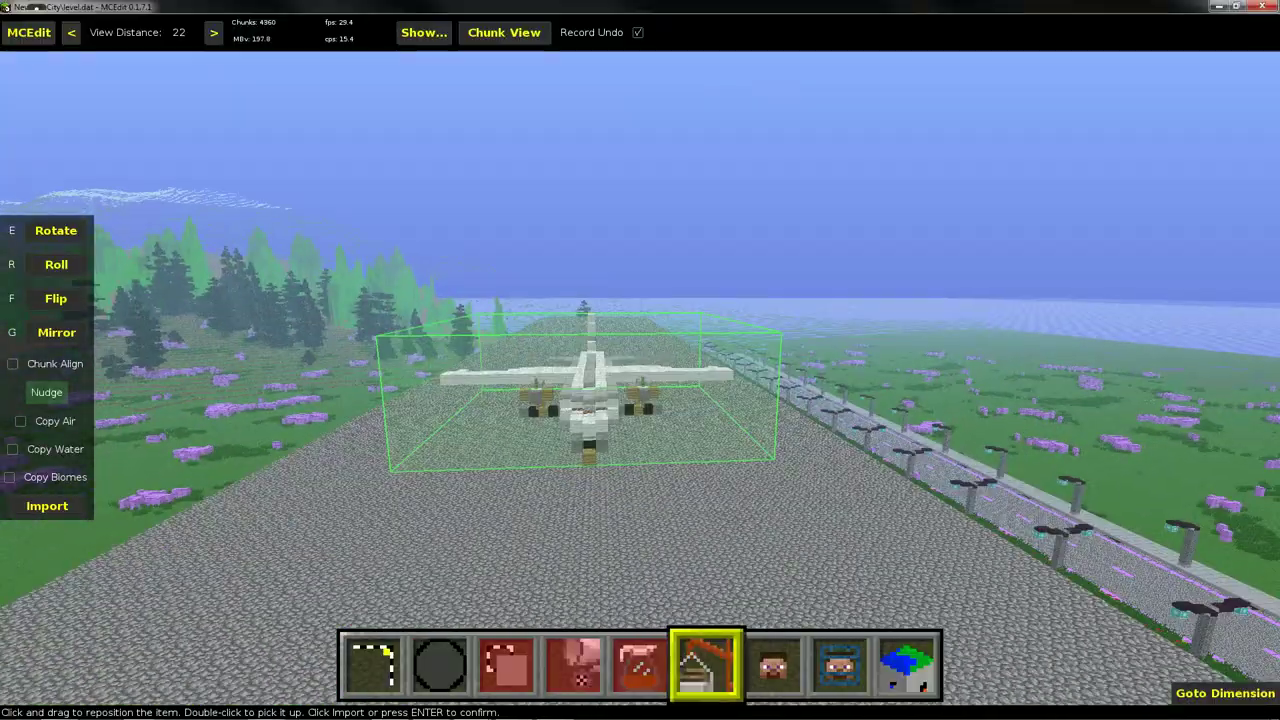
{"action": "key", "text": "d"}
{"action": "key", "text": "s"}
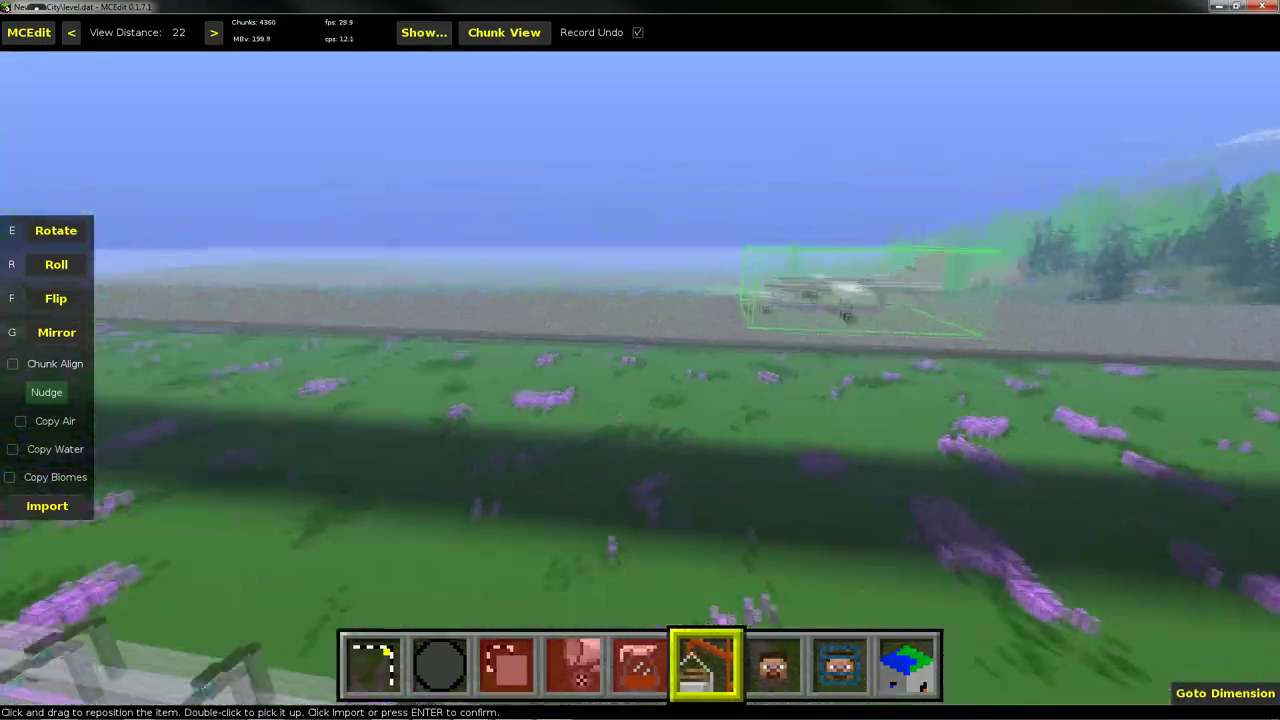
Import the twin-propeller aircraft at its previewed position on the runway and clear the resulting selection.
{"action": "key", "text": "w"}
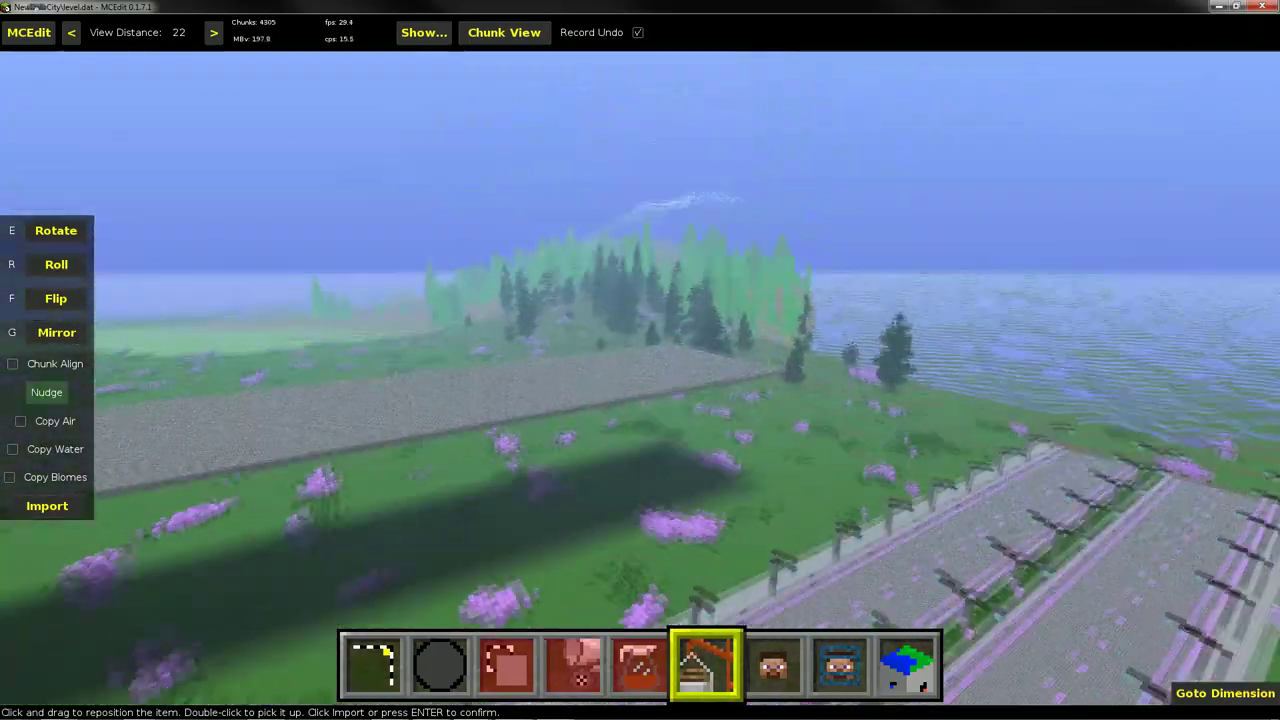
{"action": "key", "text": "w"}
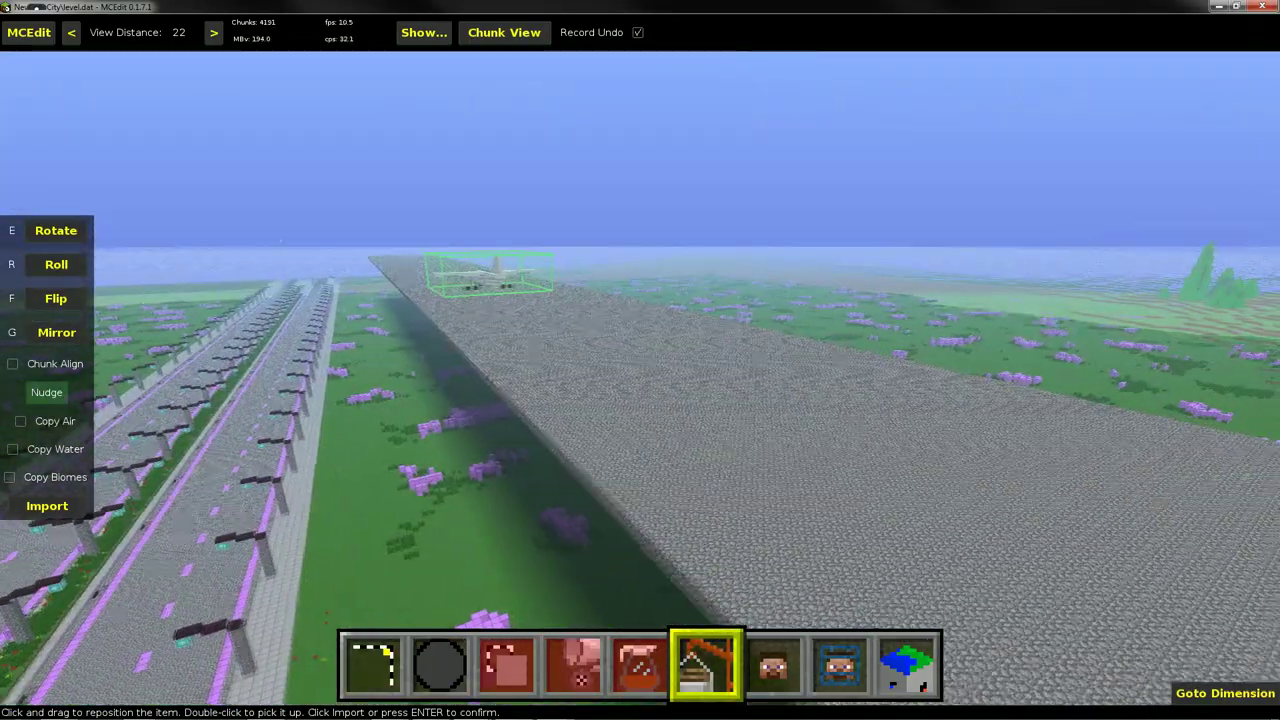
{"action": "right_click", "coordinate": [381, 483]}
{"action": "left_click", "coordinate": [47, 506]}
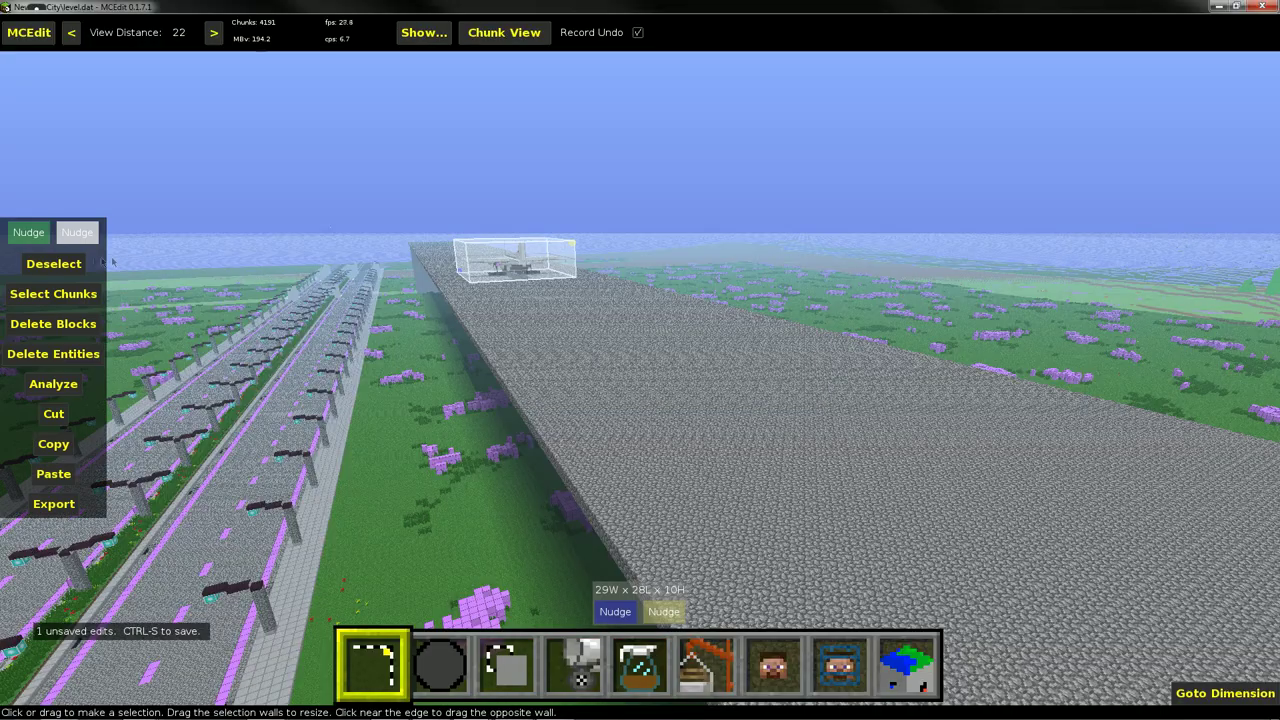
{"action": "left_click", "coordinate": [65, 270]}
Move the Player character onto the near end of the cobblestone runway and save the world.
{"action": "right_click", "coordinate": [688, 546]}
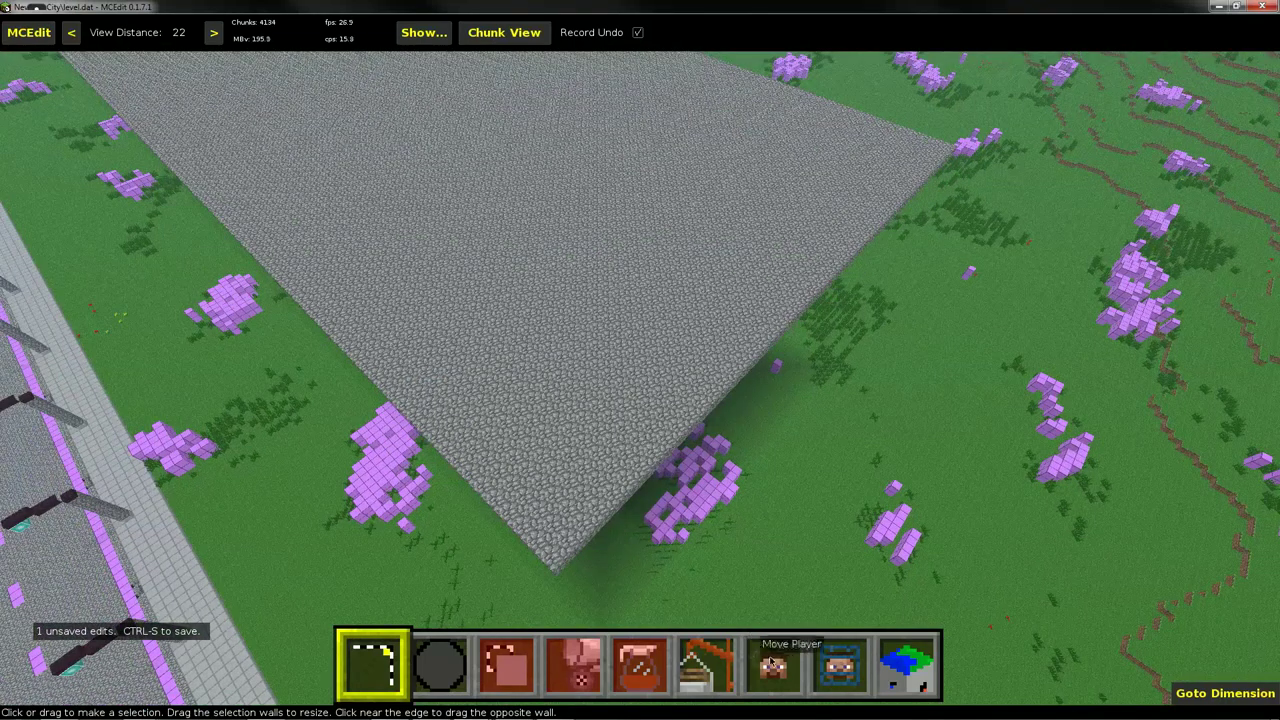
{"action": "left_click", "coordinate": [772, 664]}
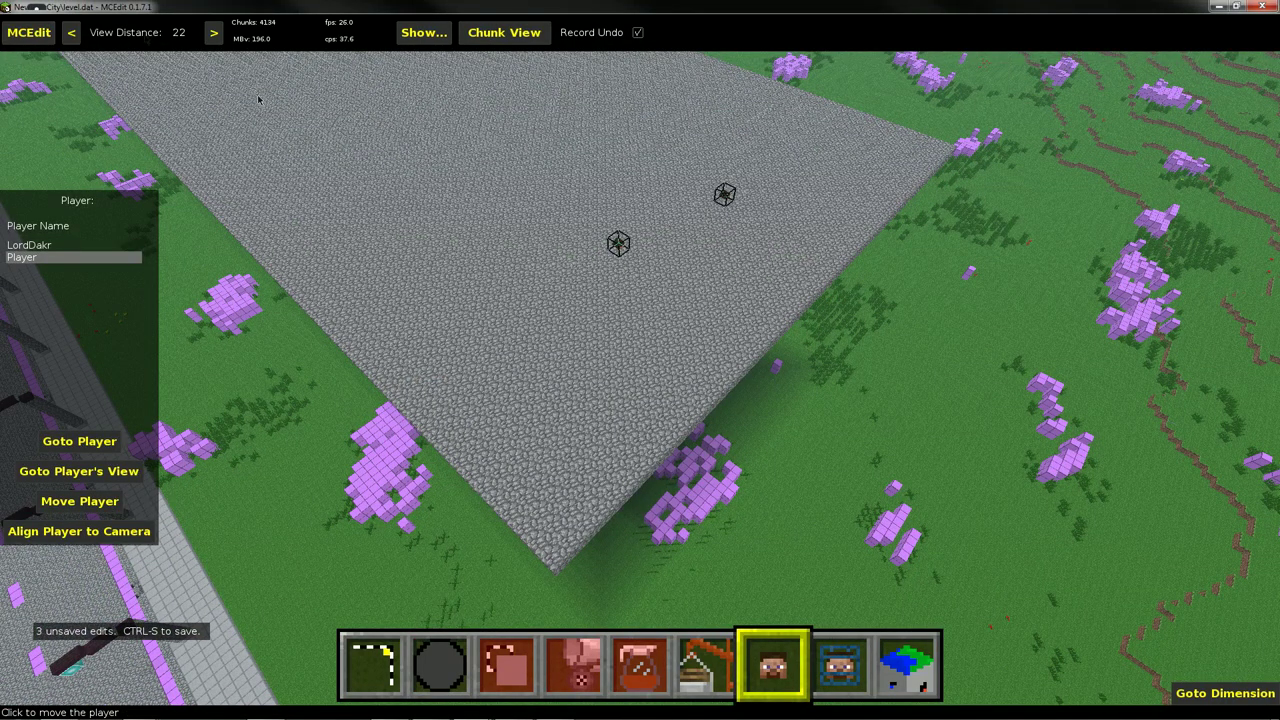
{"action": "left_click", "coordinate": [36, 38]}
{"action": "left_click", "coordinate": [156, 178]}
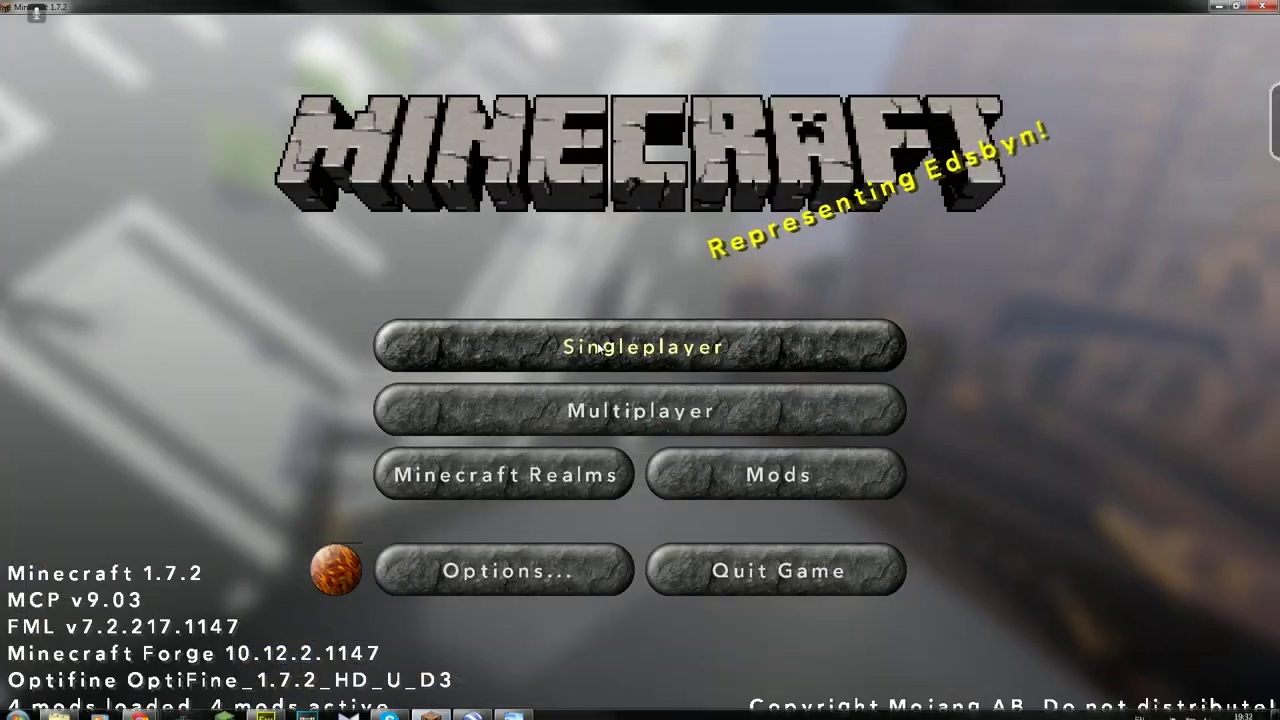
Switch to Minecraft, load the city's singleplayer world, and examine the runway and the imported aircraft from the air.
{"action": "left_click", "coordinate": [640, 343]}
{"action": "left_click", "coordinate": [509, 587]}
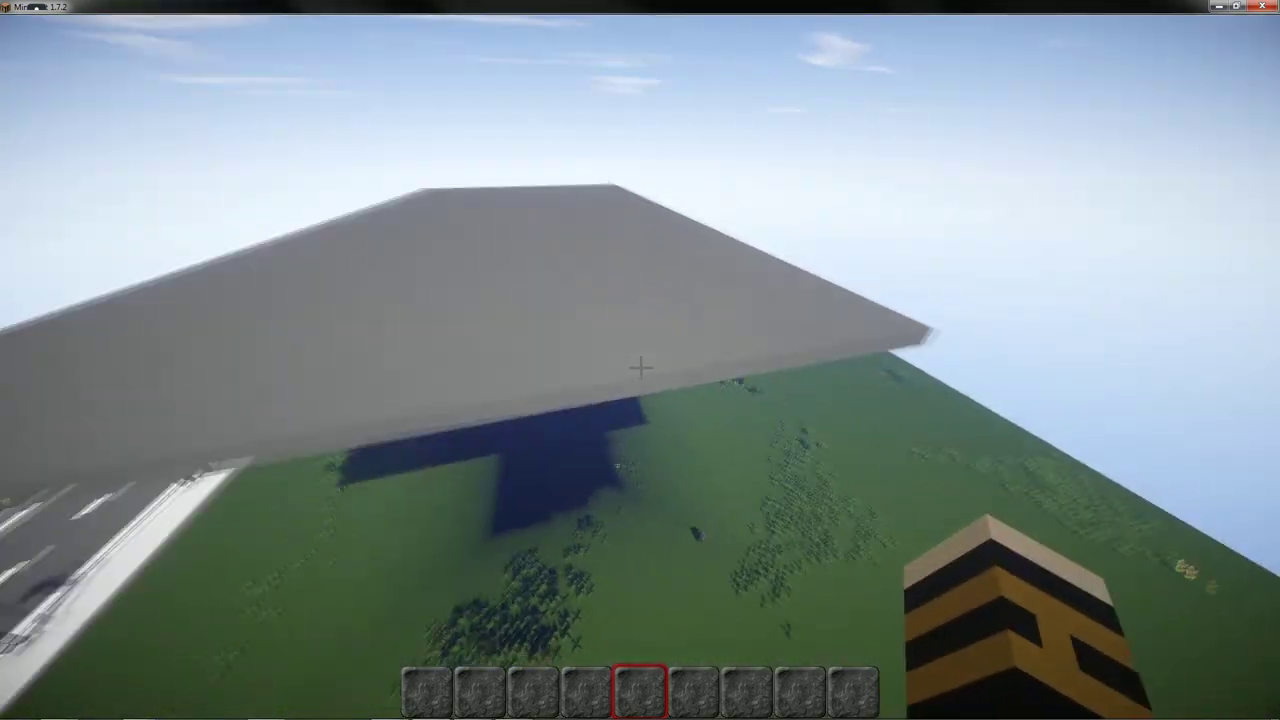
{"action": "key", "text": "s"}
{"action": "key", "text": "shift"}
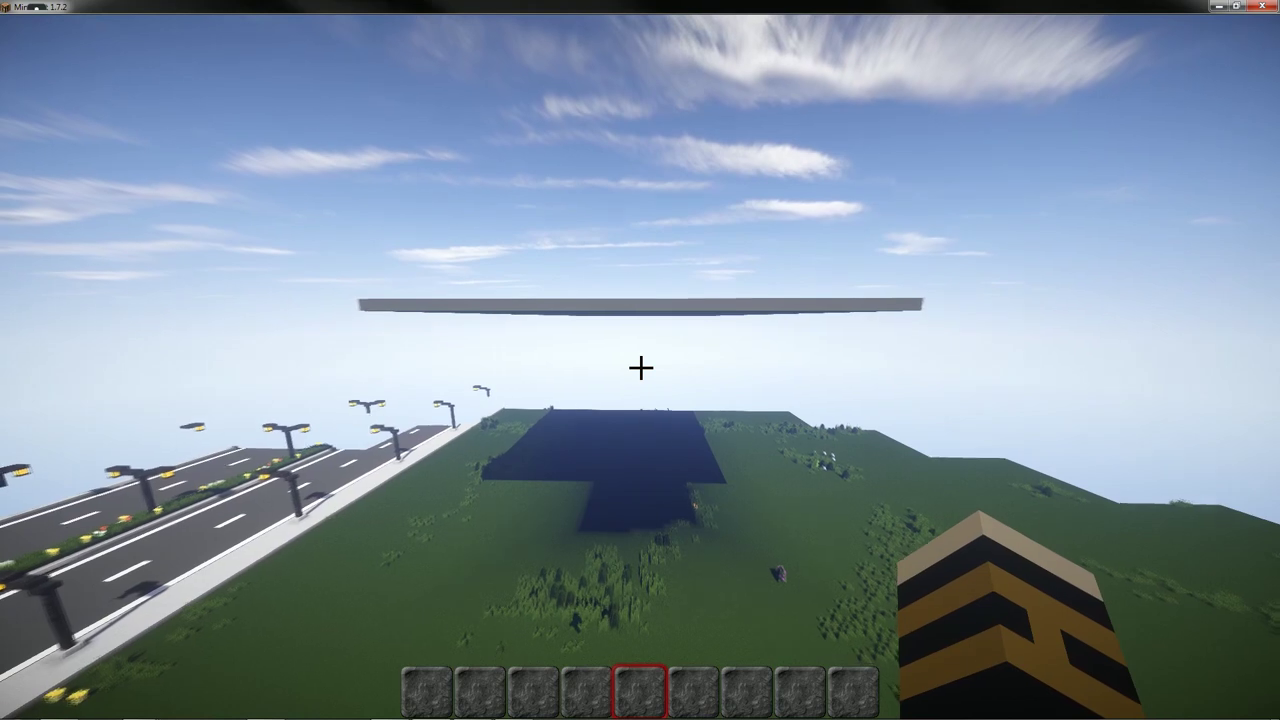
{"action": "key", "text": "space"}
{"action": "key", "text": "w"}
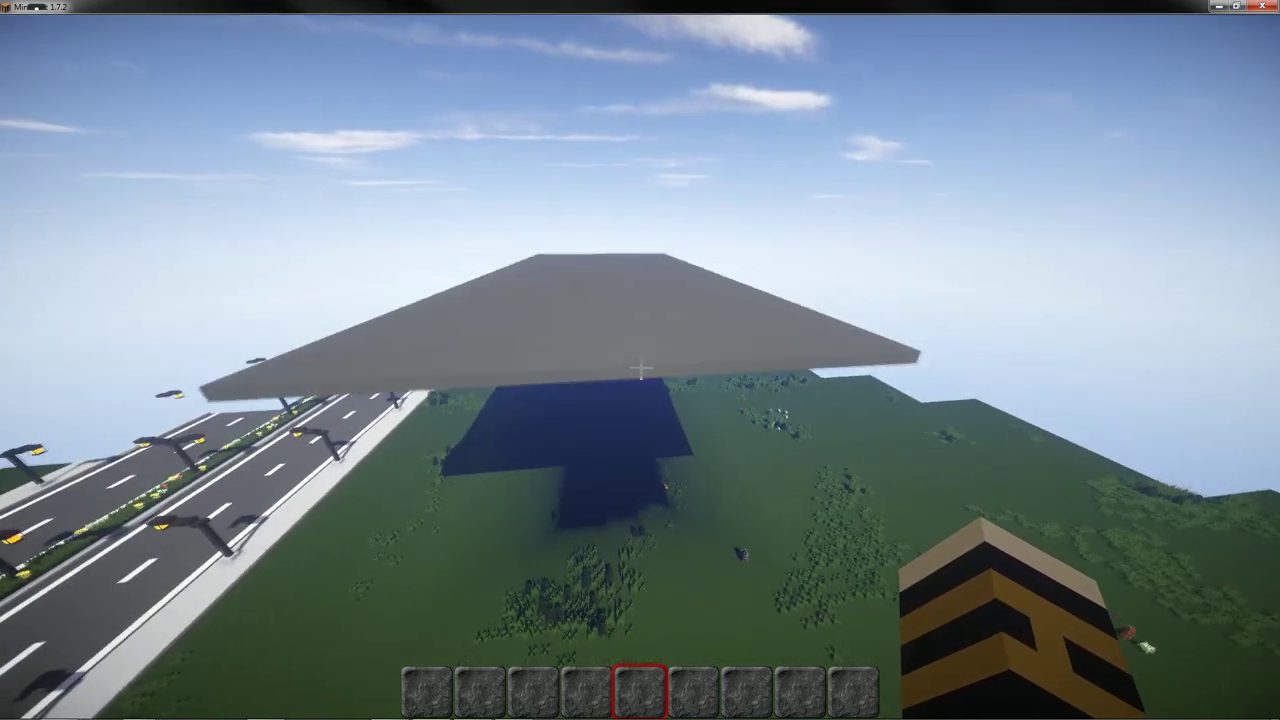
{"action": "key", "text": "w"}
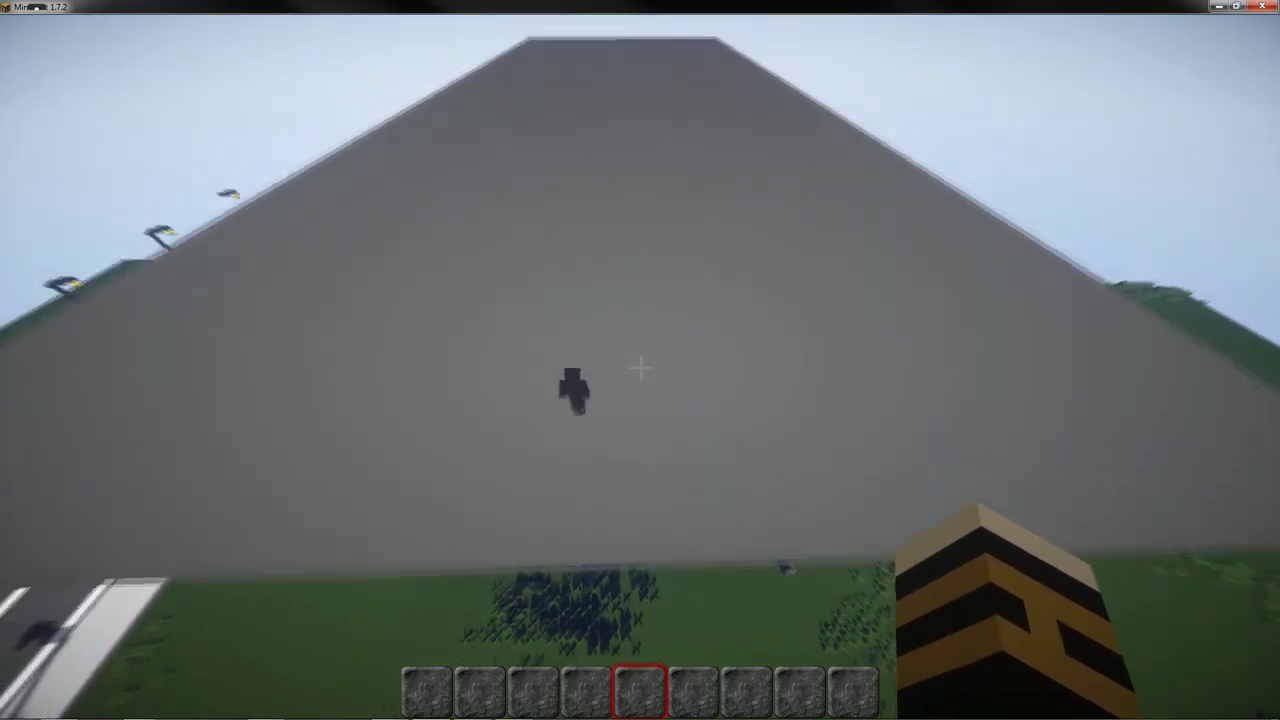
{"action": "key", "text": "shift"}
{"action": "key", "text": "space"}
{"action": "key", "text": "space"}
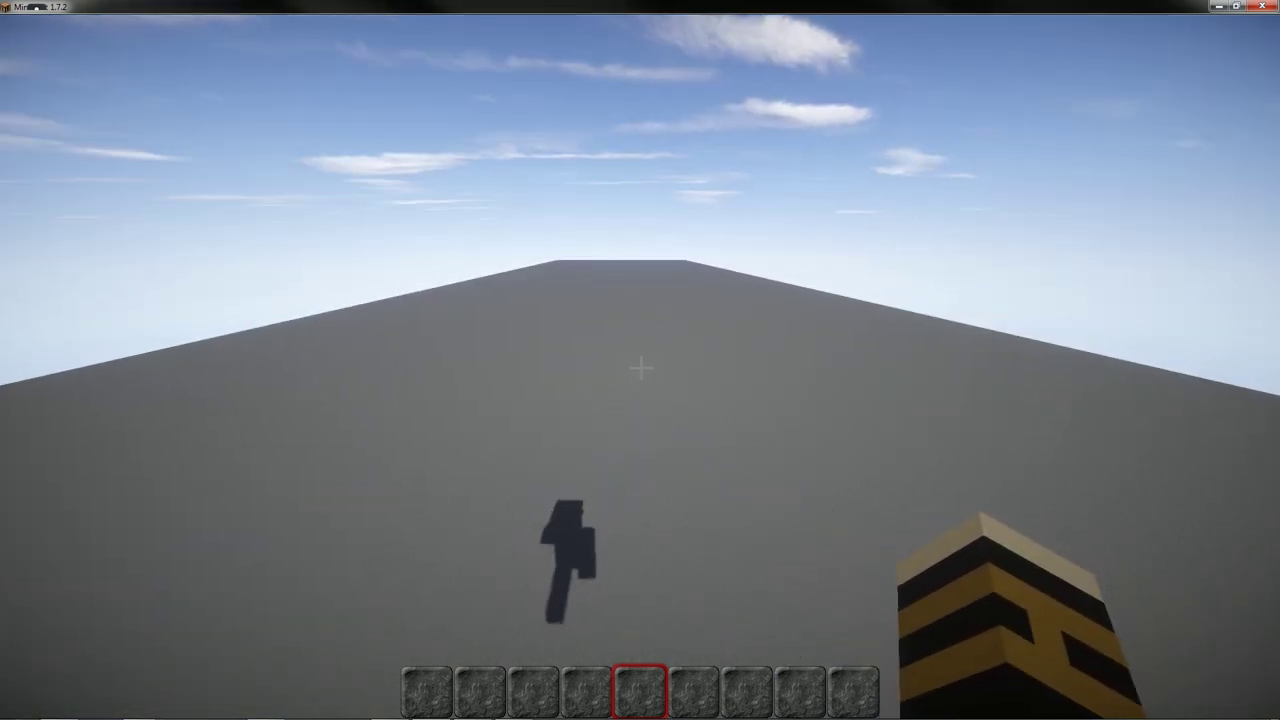
{"action": "key", "text": "space"}
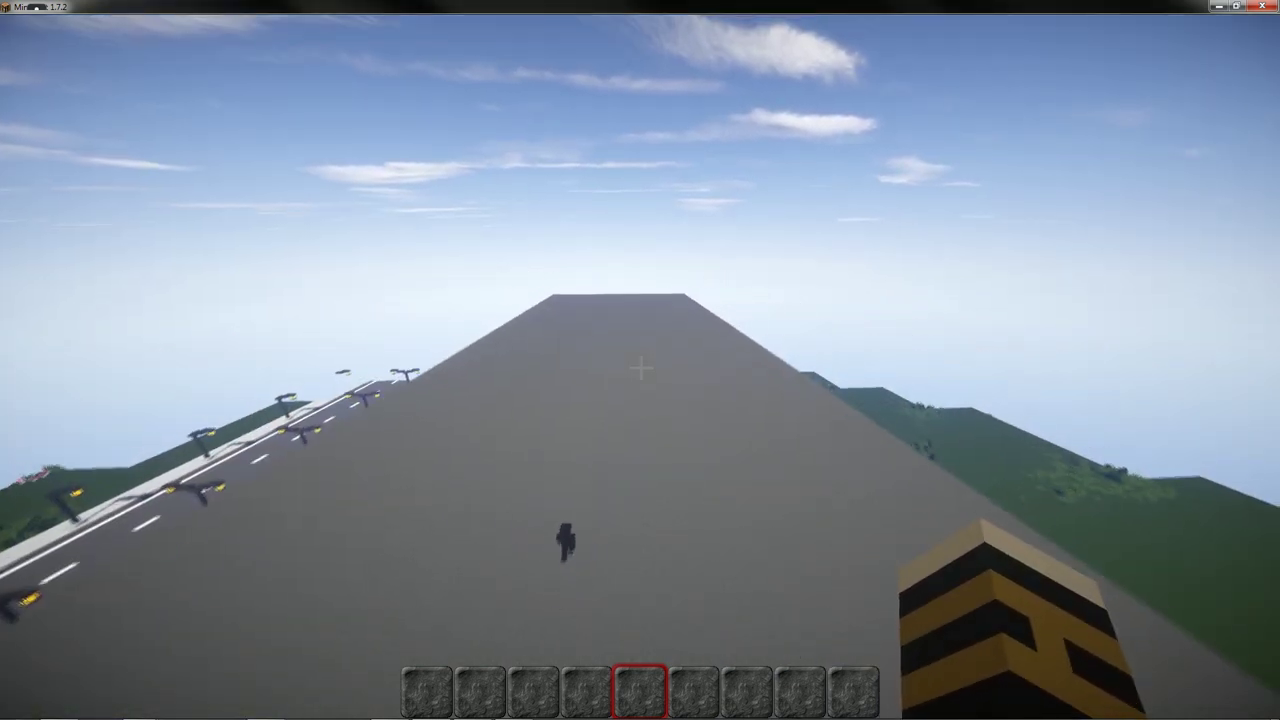
{"action": "key", "text": "space"}
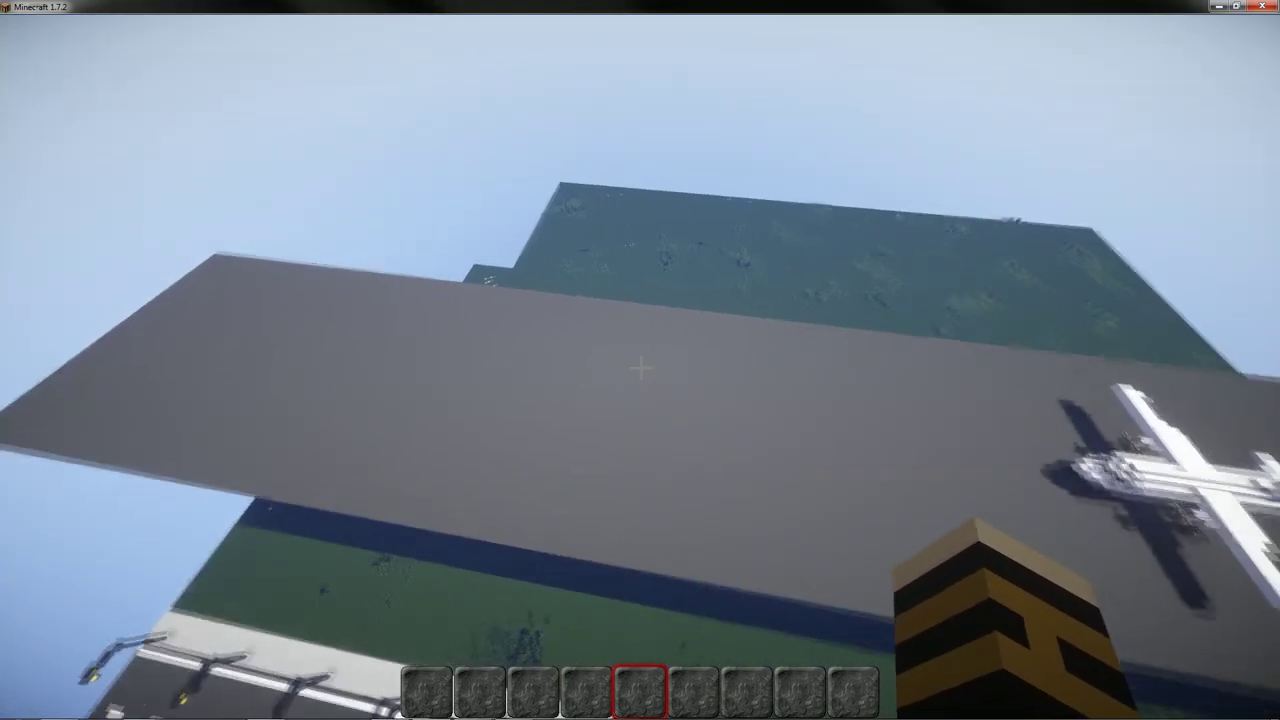
Leave the Minecraft world and run the mcedit application from the McEdit folder on drive D.
{"action": "key", "text": "Escape"}
{"action": "left_click", "coordinate": [684, 478]}
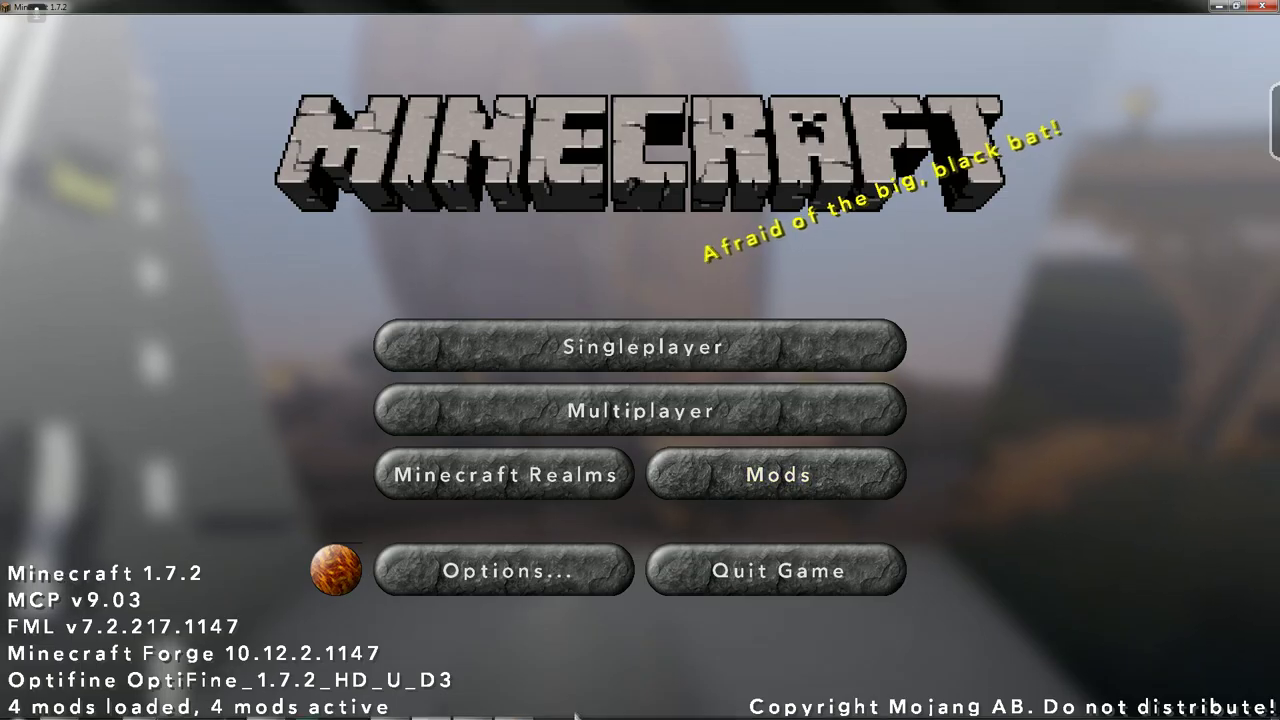
{"action": "key", "text": "alt+Tab"}
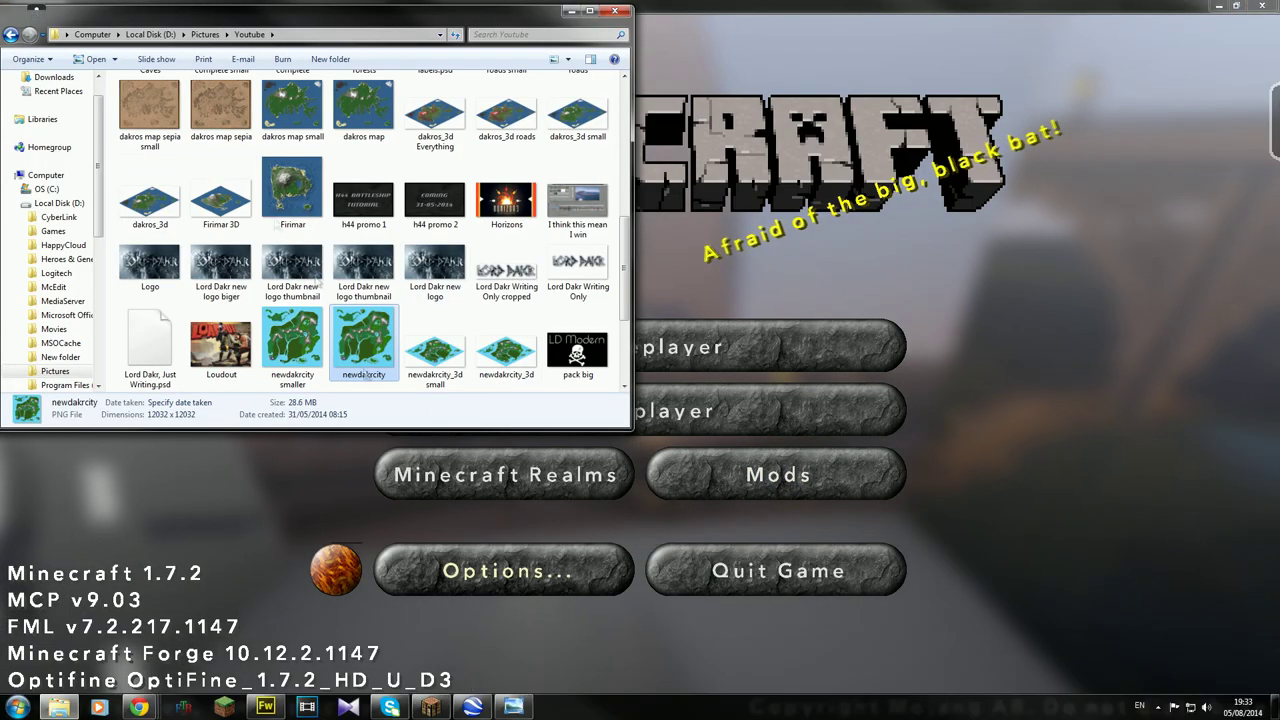
{"action": "left_click", "coordinate": [50, 203]}
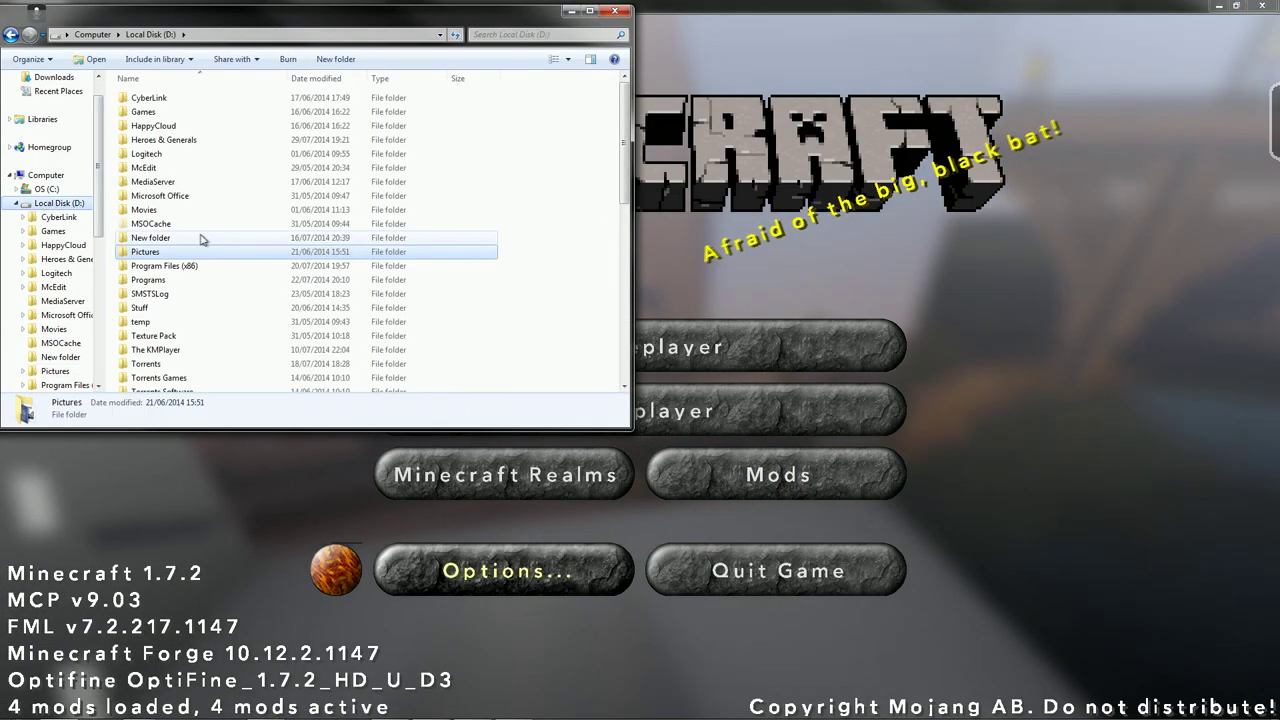
{"action": "double_click", "coordinate": [145, 167]}
{"action": "double_click", "coordinate": [143, 139]}
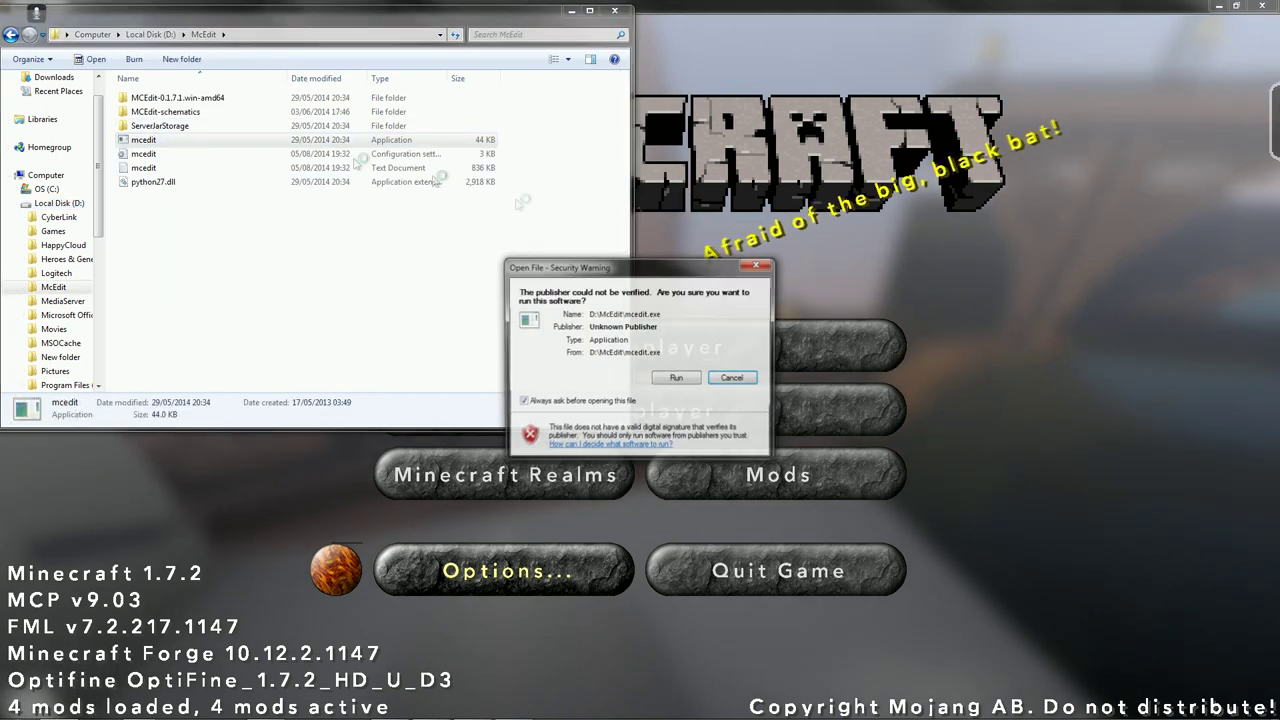
{"action": "left_click", "coordinate": [676, 379]}
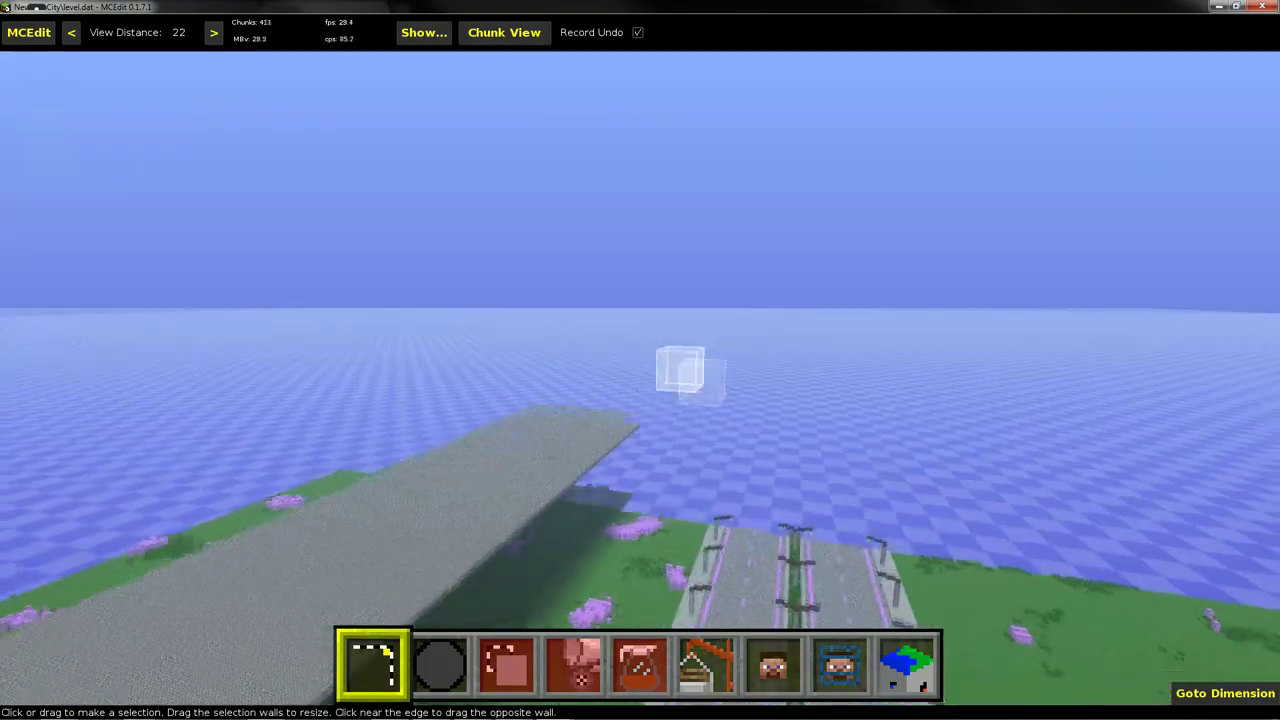
Select the full length and width of the cobblestone runway to measure its size.
{"action": "key", "text": "Tab"}
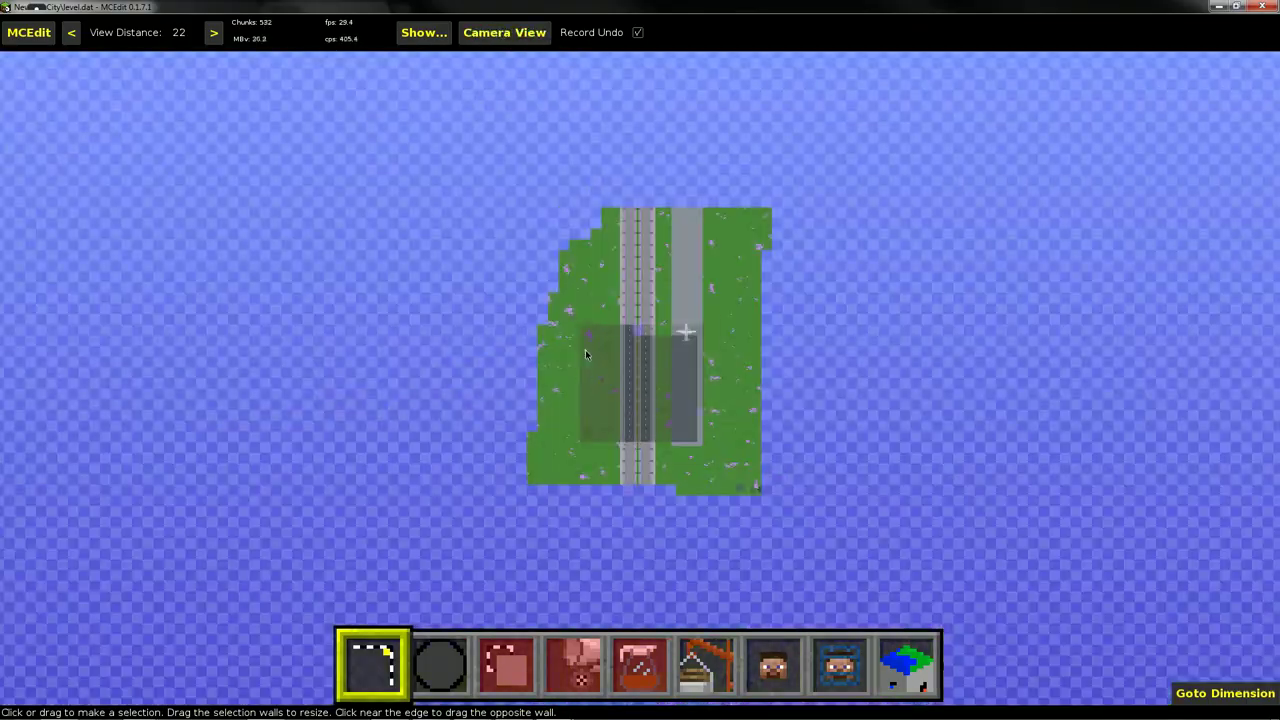
{"action": "scroll", "coordinate": [696, 361], "scroll_direction": "up", "scroll_amount": 1}
{"action": "left_click_drag", "start_coordinate": [672, 302], "coordinate": [506, 398]}
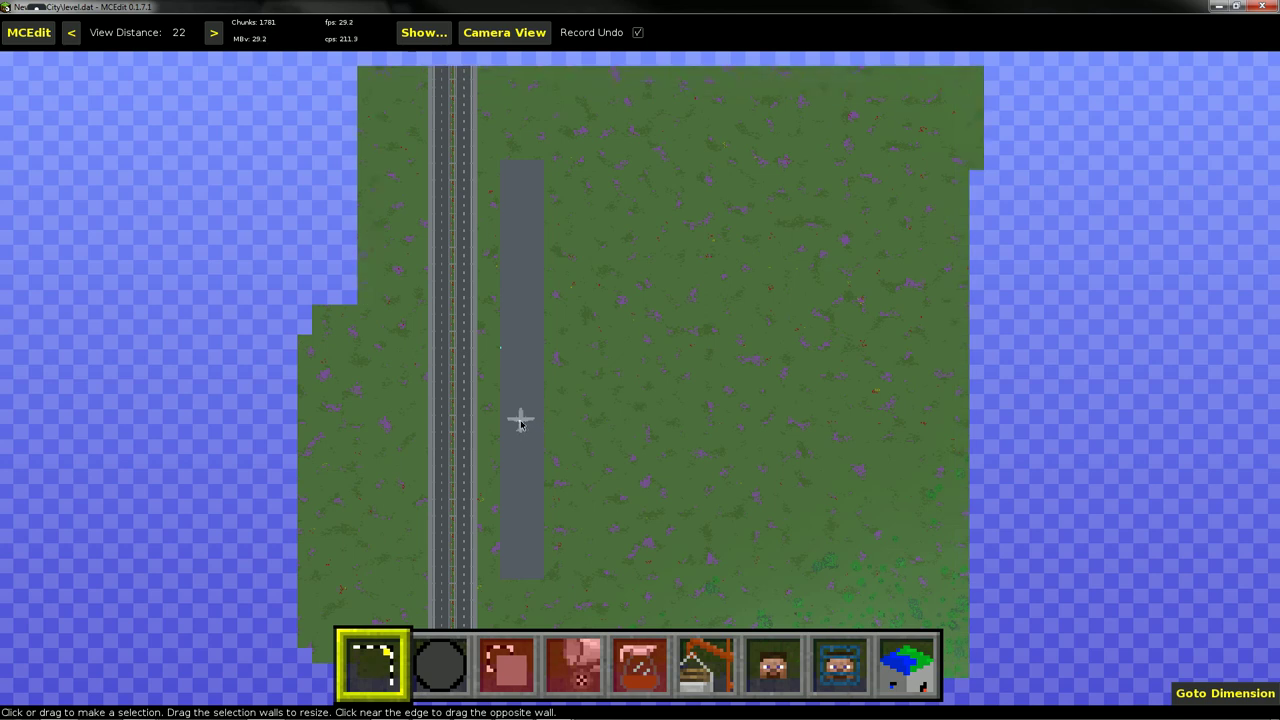
{"action": "left_click_drag", "start_coordinate": [528, 421], "coordinate": [467, 266]}
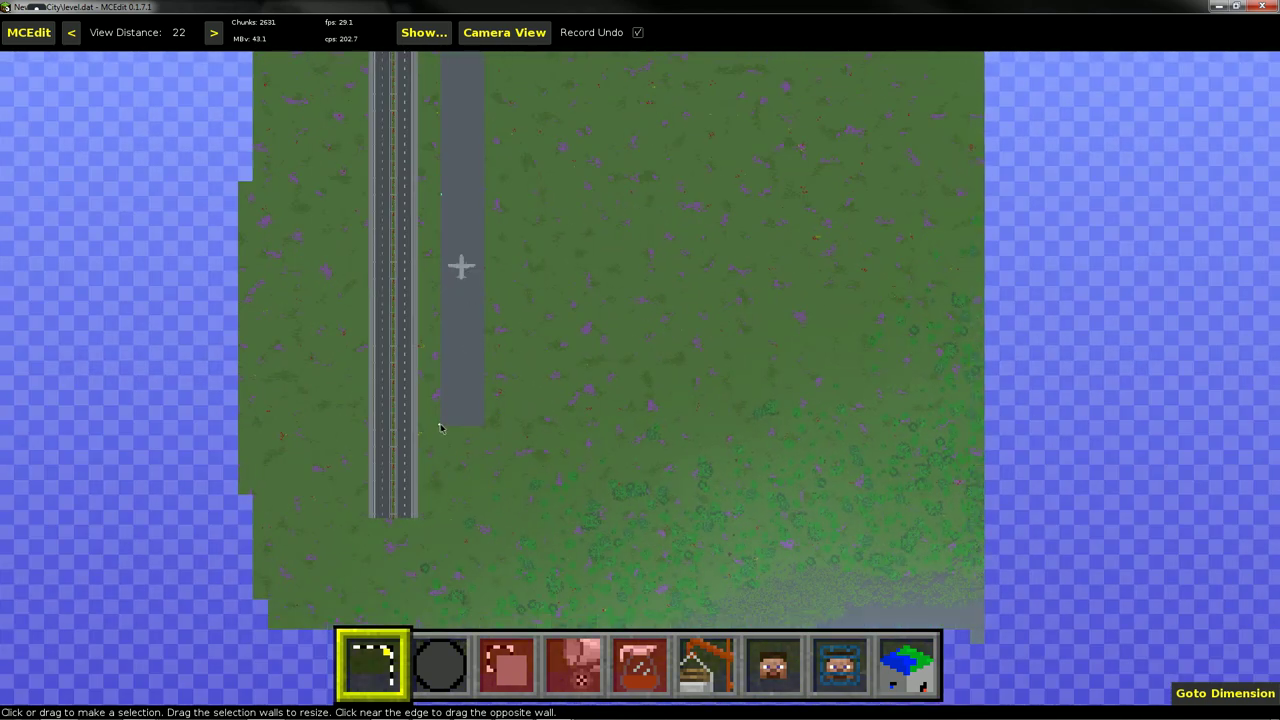
{"action": "left_click", "coordinate": [502, 38]}
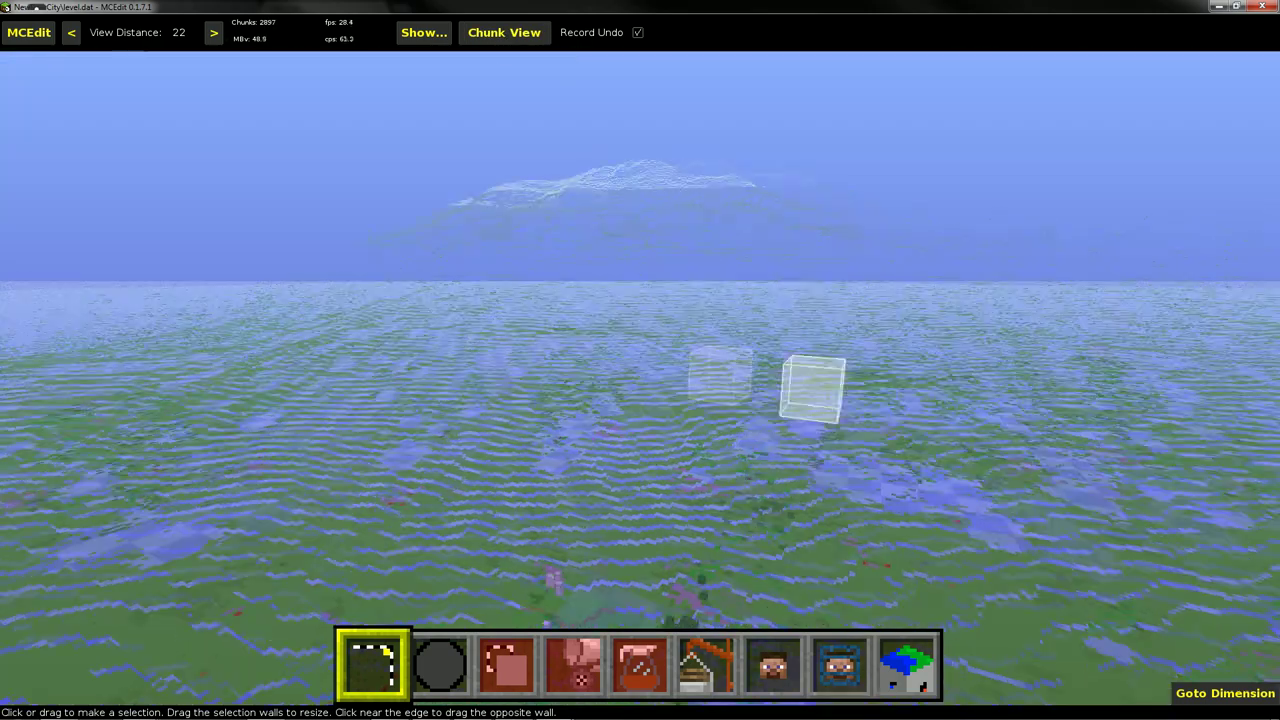
{"action": "key", "text": "w"}
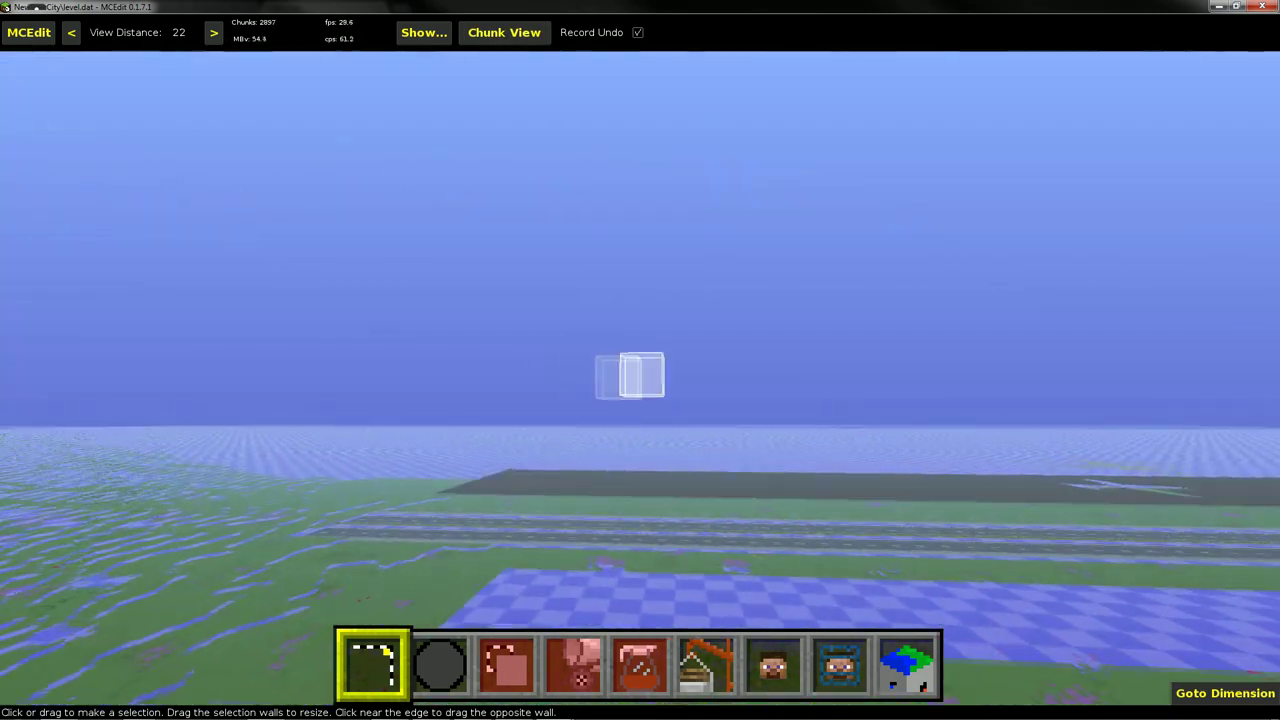
{"action": "key", "text": "w"}
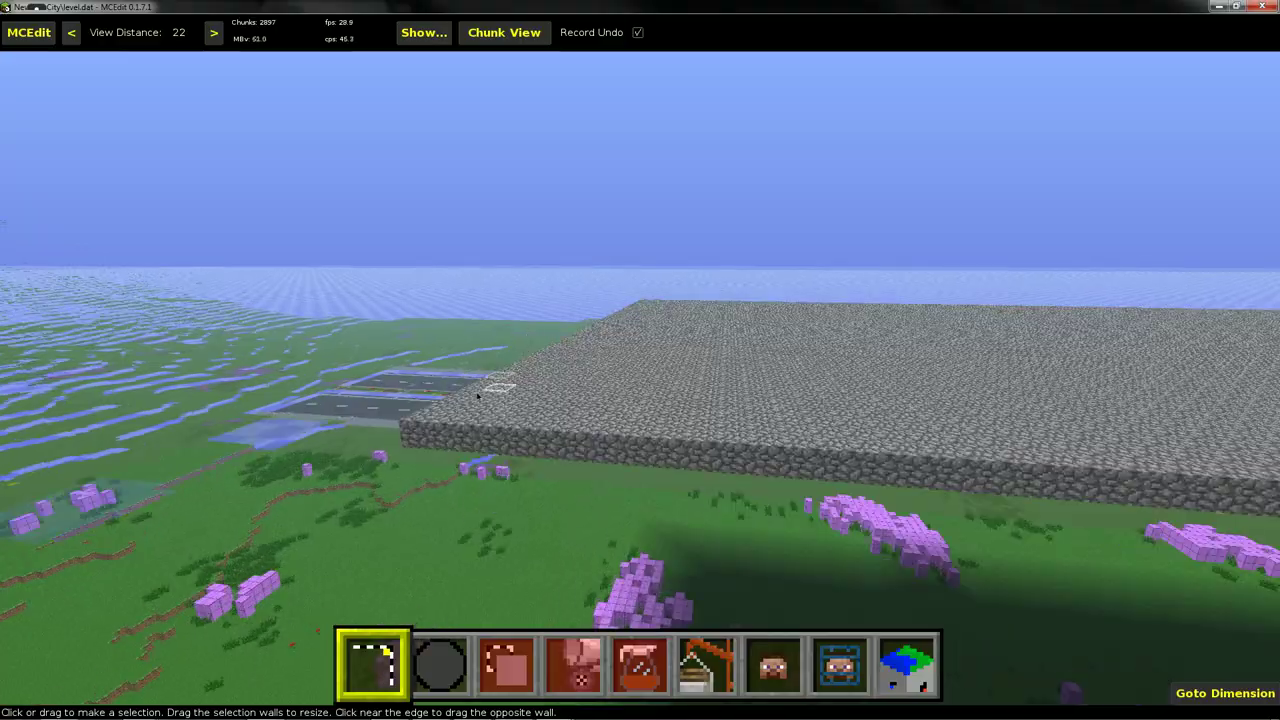
{"action": "left_click_drag", "start_coordinate": [418, 428], "coordinate": [310, 453]}
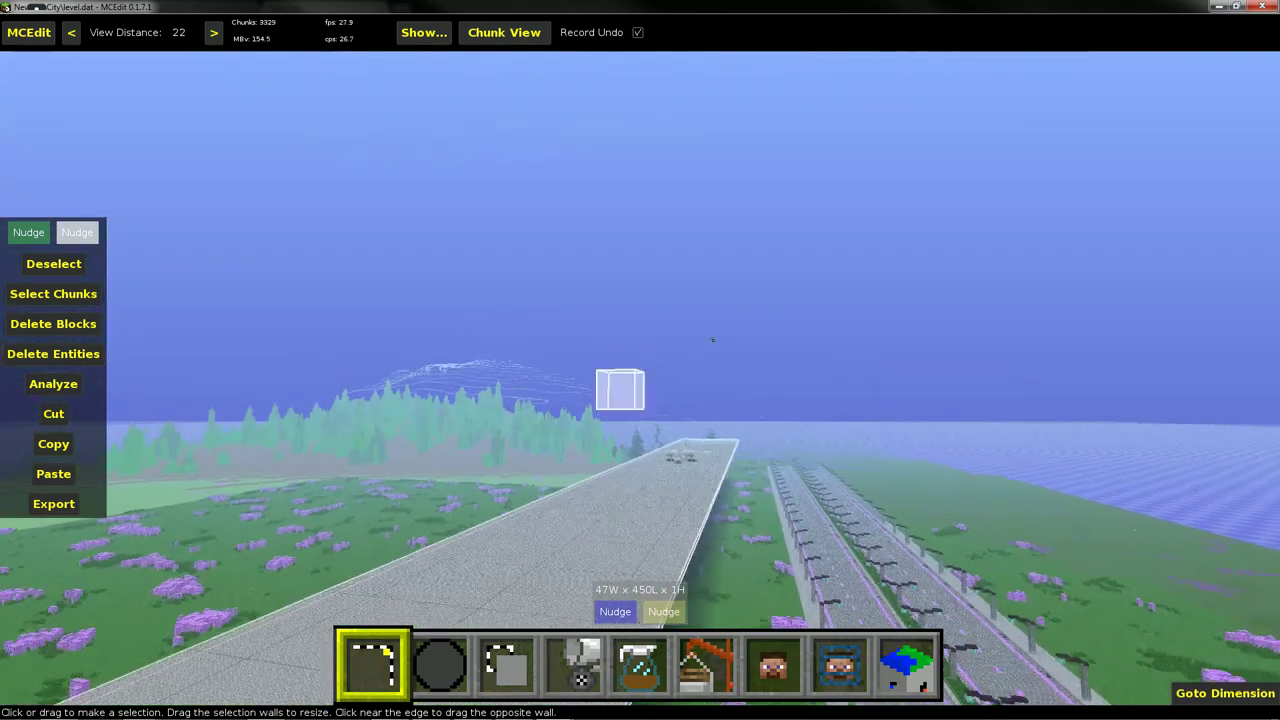
Examine the imported aircraft up close and its clearance to the runway edge facing the road.
{"action": "key", "text": "w"}
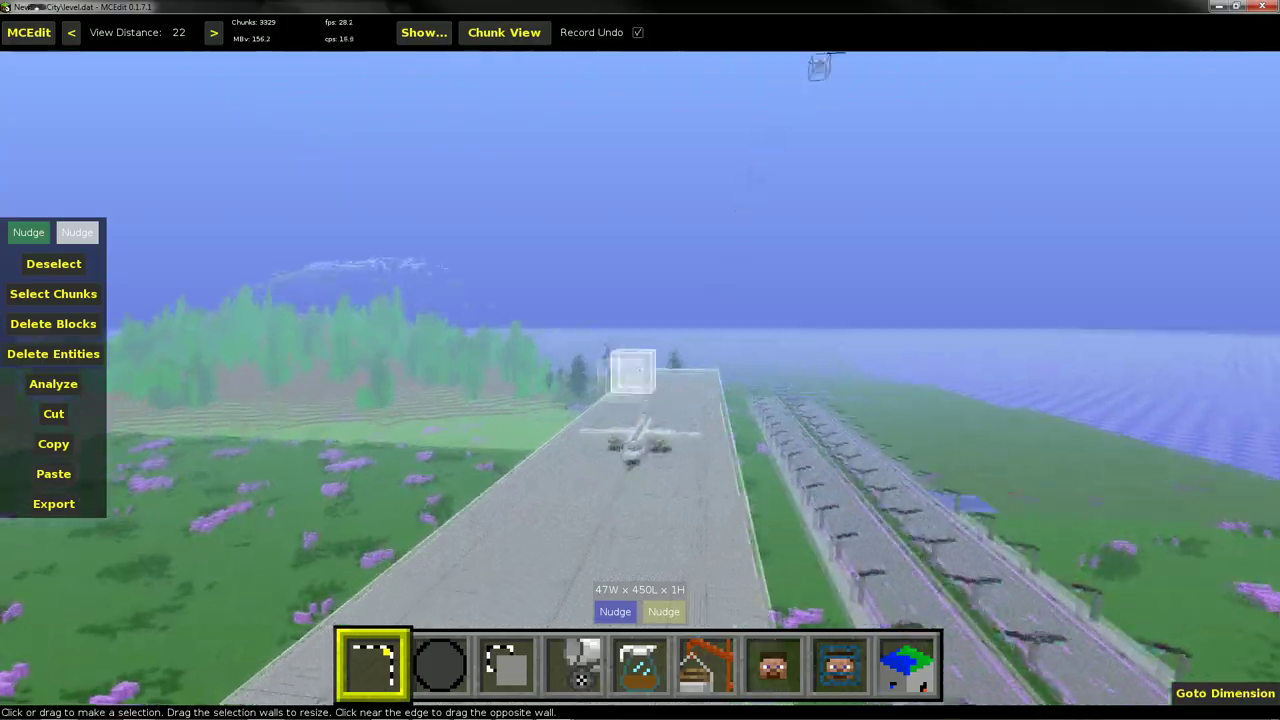
{"action": "key", "text": "w"}
{"action": "key", "text": "a"}
{"action": "key", "text": "d"}
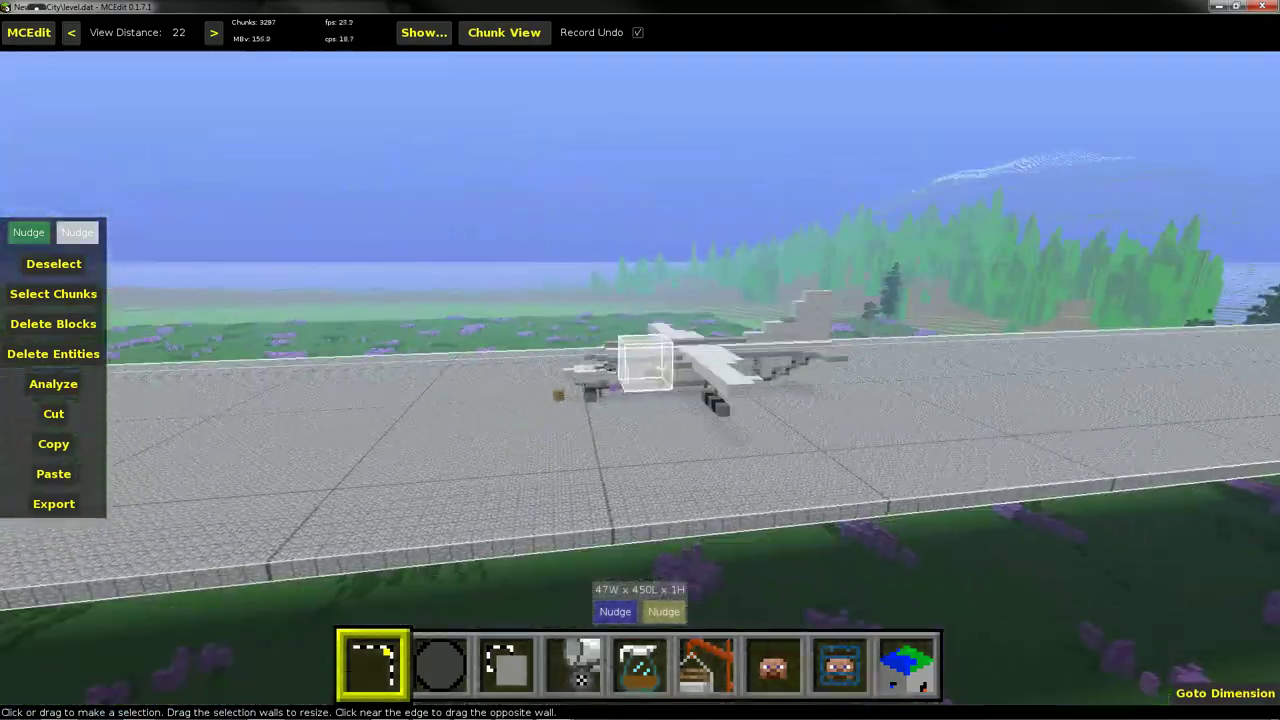
{"action": "key", "text": "a"}
{"action": "right_click", "coordinate": [640, 362]}
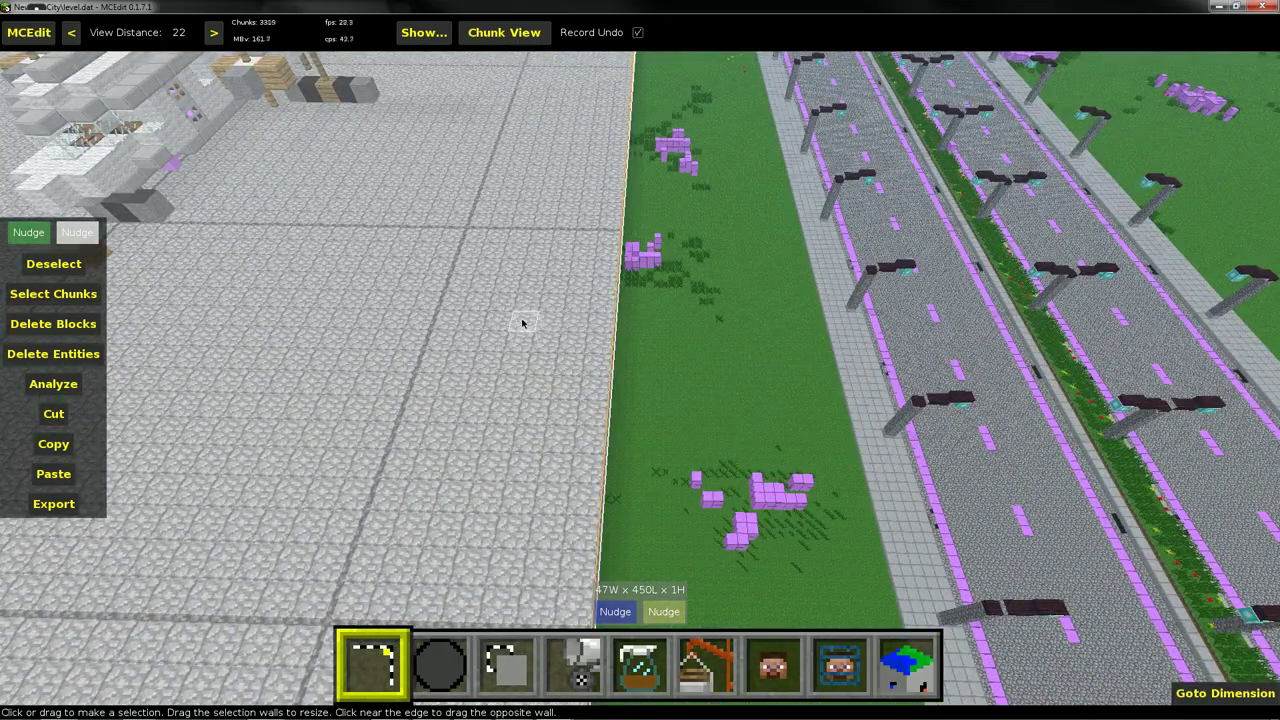
Examine the runway edge away from the road and compare the aircraft's wingspan with the full runway width.
{"action": "key", "text": "a"}
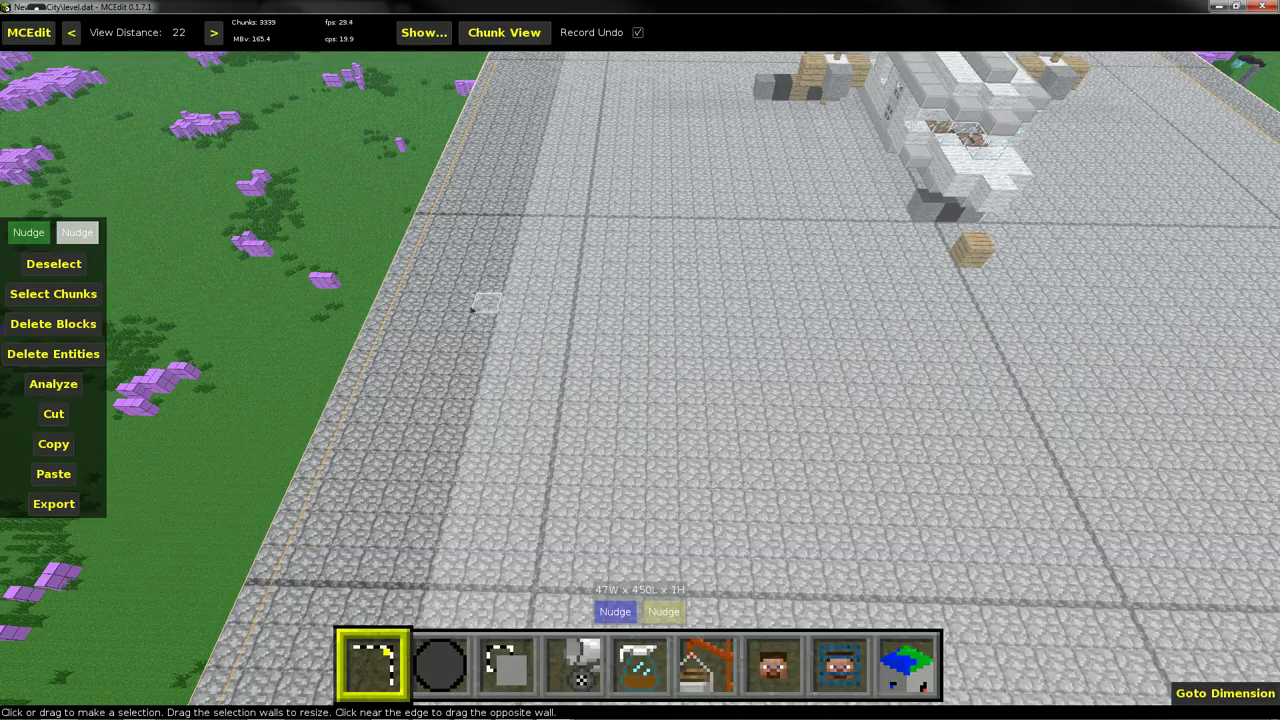
{"action": "right_click", "coordinate": [476, 307]}
{"action": "key", "text": "d"}
{"action": "key", "text": "j"}
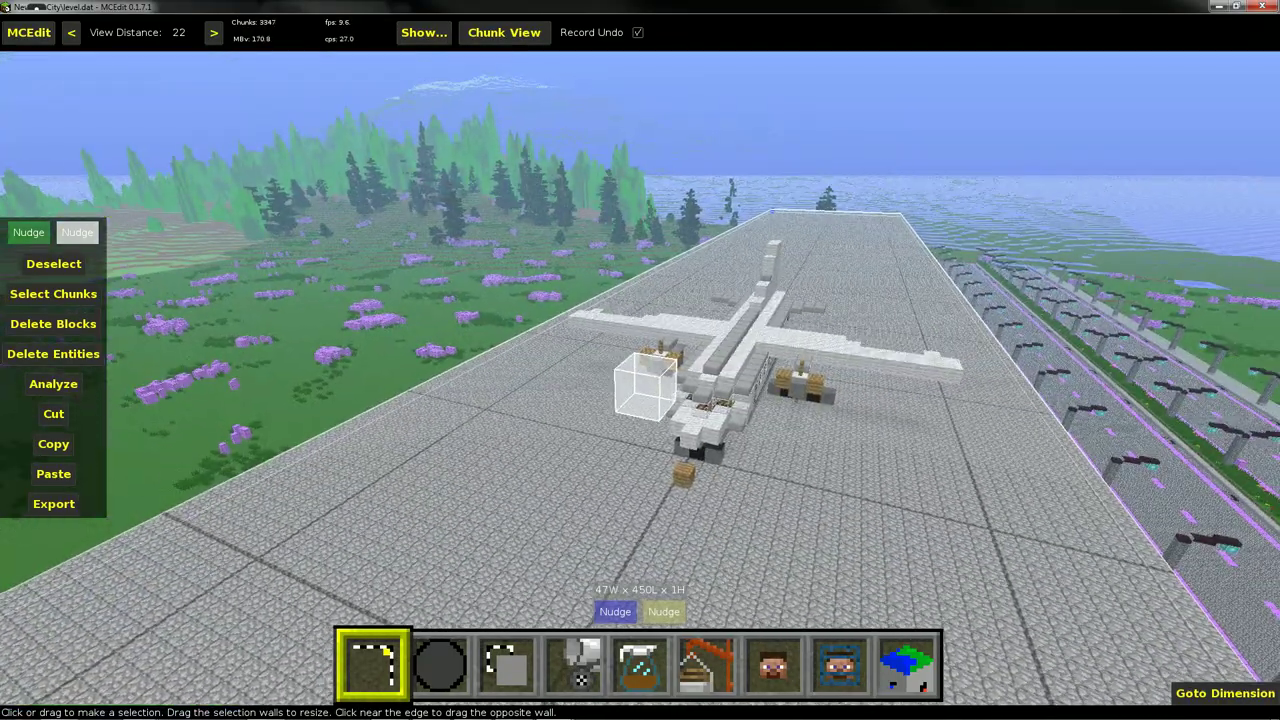
{"action": "right_click", "coordinate": [655, 325]}
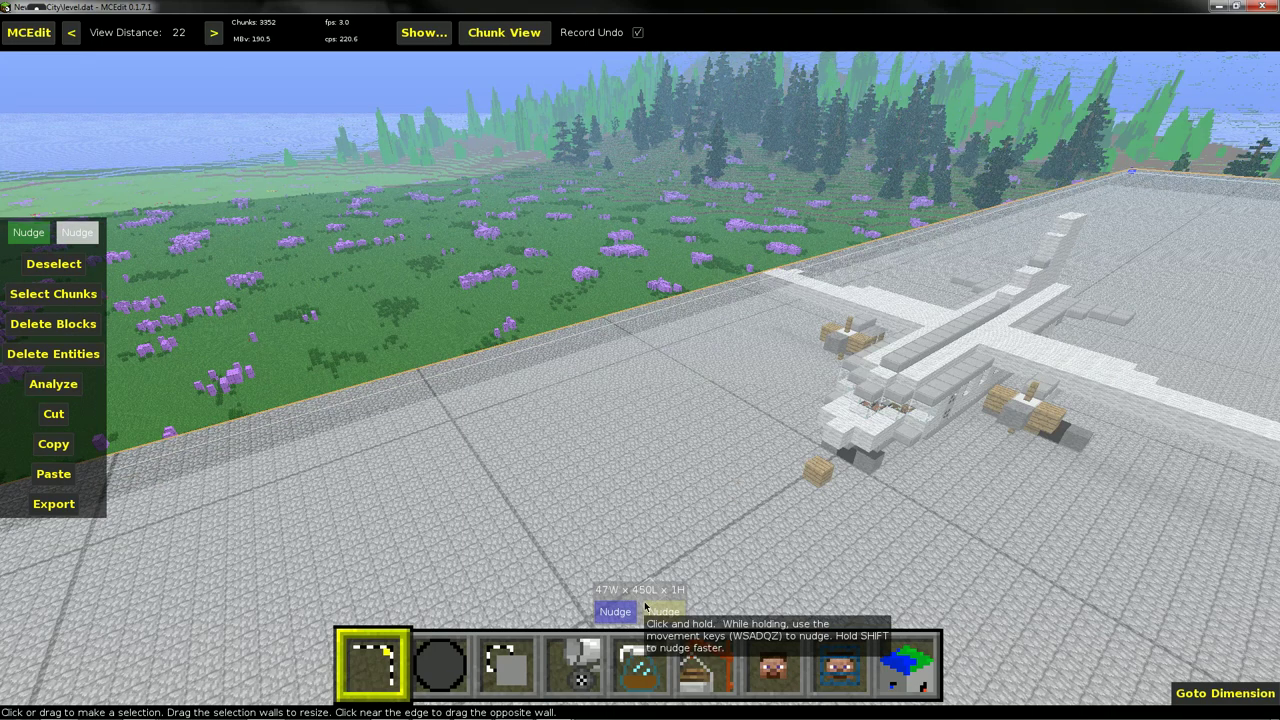
{"action": "key", "text": "d"}
{"action": "key", "text": "s"}
{"action": "right_click", "coordinate": [703, 437]}
{"action": "right_click", "coordinate": [703, 437]}
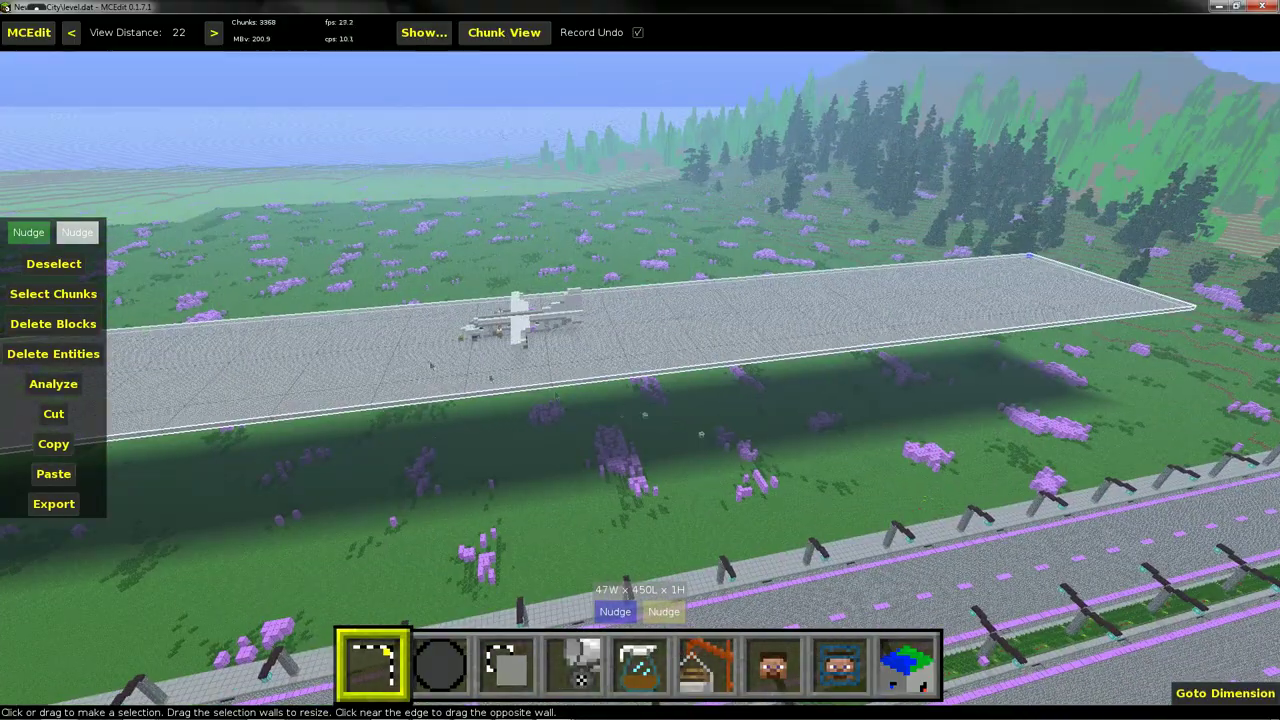
Clear the runway selection and survey the runway, the road and the surrounding land.
{"action": "left_click", "coordinate": [66, 264]}
{"action": "right_click", "coordinate": [512, 312]}
{"action": "key", "text": "s"}
{"action": "key", "text": "d"}
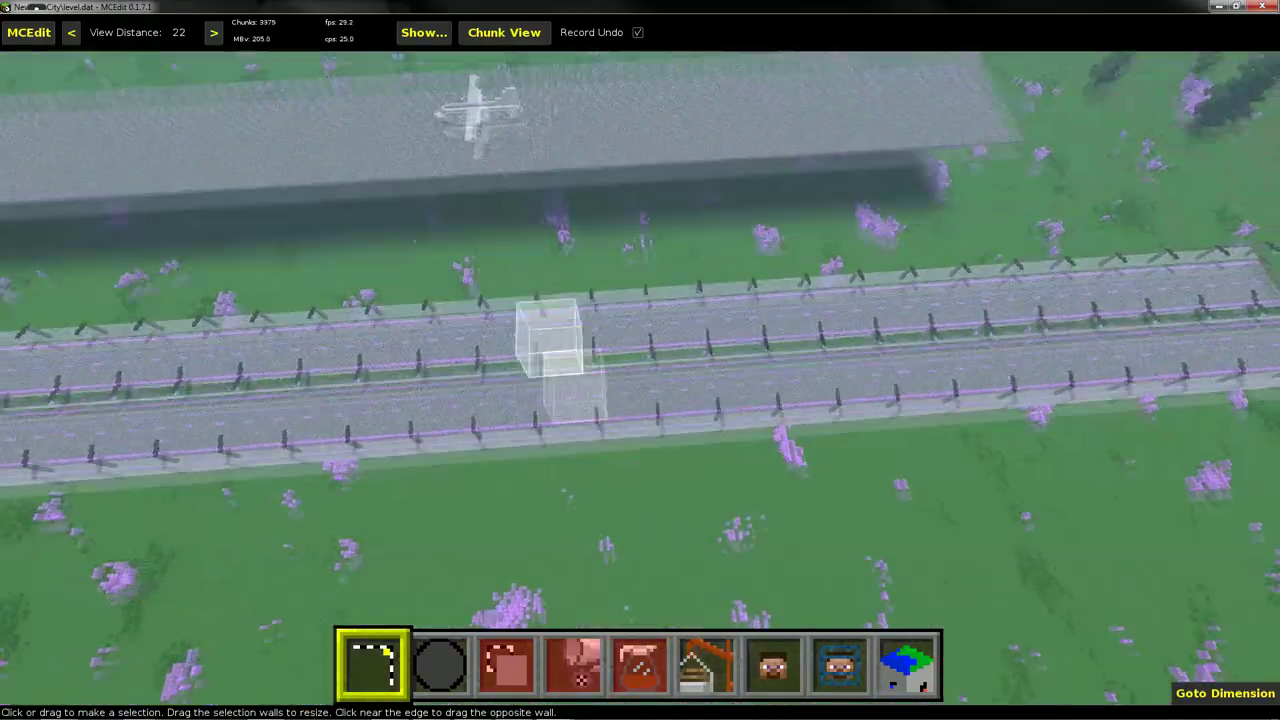
{"action": "key", "text": "a"}
{"action": "key", "text": "w"}
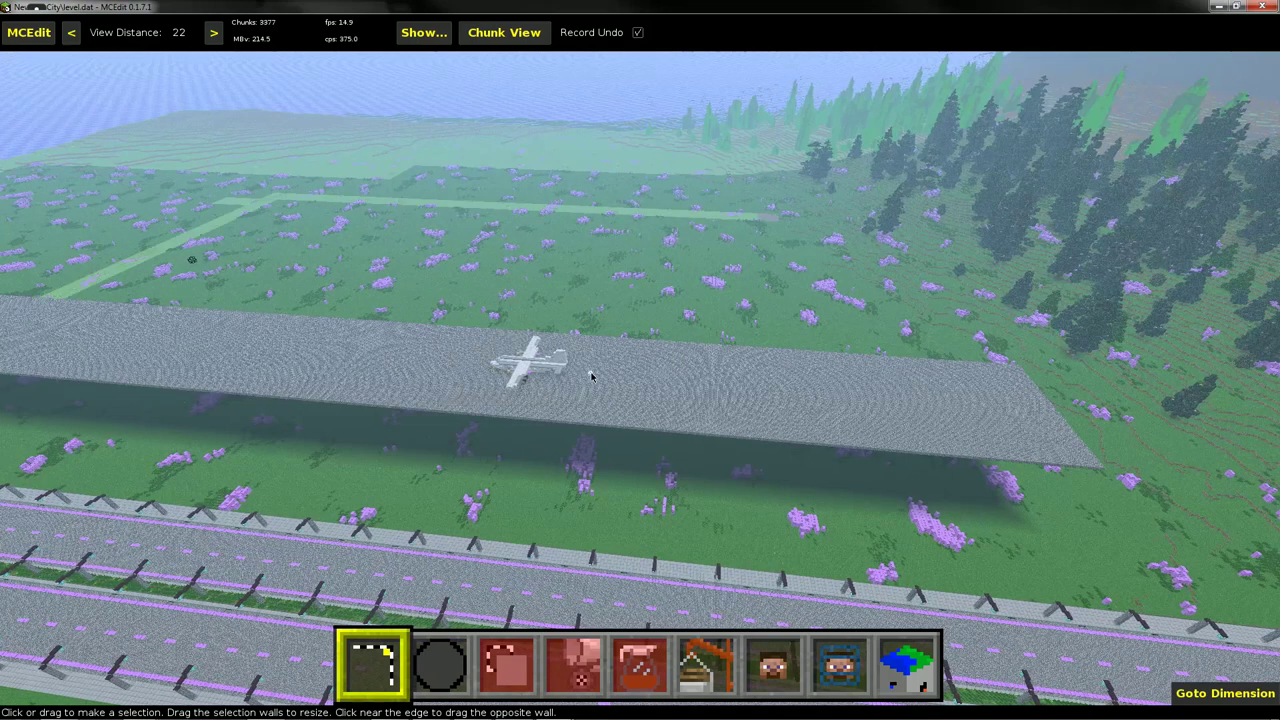
{"action": "mouse_move", "coordinate": [550, 716]}
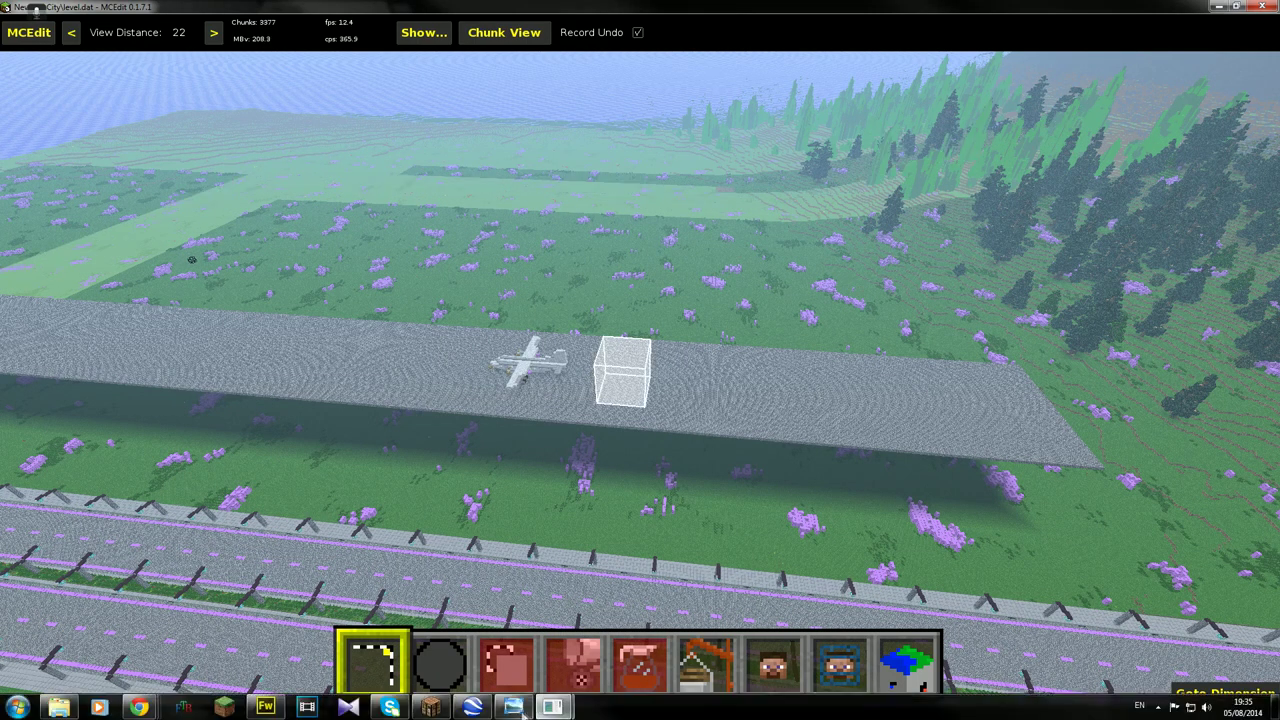
Switch to Google Earth, look over Ramona Airport and its surroundings, and close the ruler.
{"action": "left_click", "coordinate": [472, 714]}
{"action": "scroll", "coordinate": [606, 490], "scroll_direction": "up", "scroll_amount": 2}
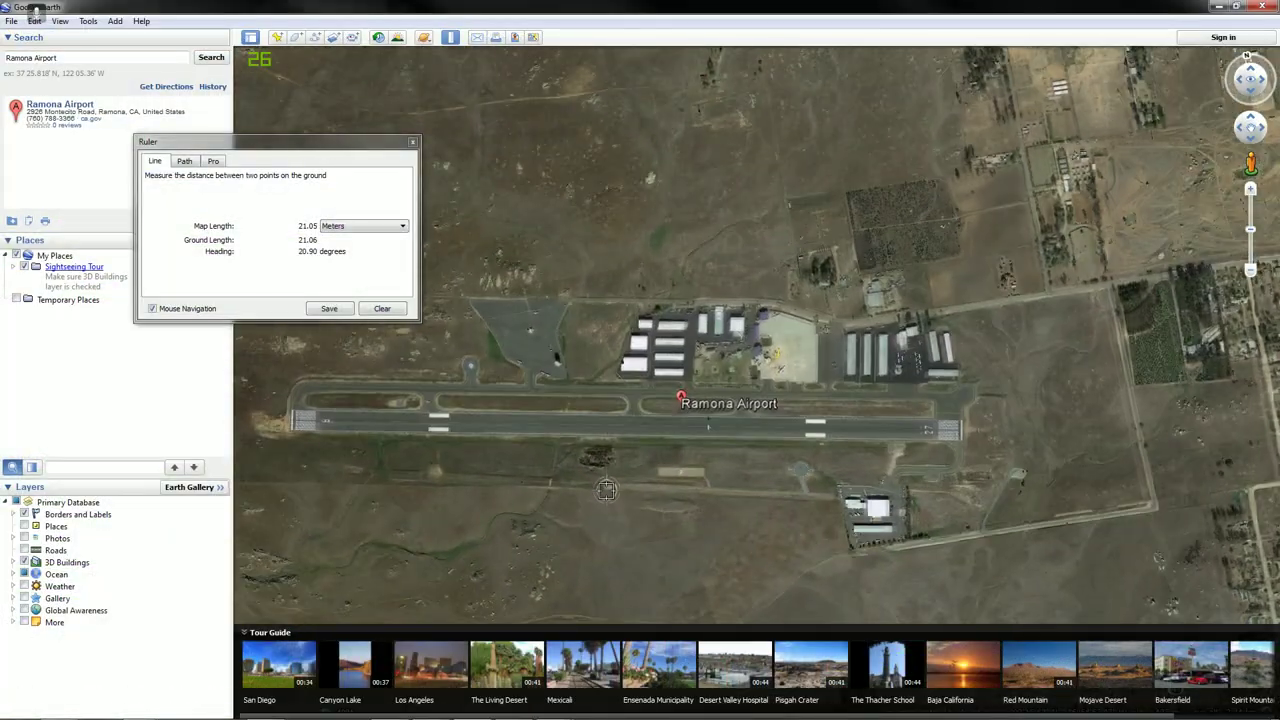
{"action": "scroll", "coordinate": [606, 491], "scroll_direction": "up", "scroll_amount": 2}
{"action": "left_click_drag", "start_coordinate": [569, 475], "coordinate": [662, 524]}
{"action": "scroll", "coordinate": [662, 524], "scroll_direction": "down", "scroll_amount": 2}
{"action": "scroll", "coordinate": [662, 524], "scroll_direction": "down", "scroll_amount": 3}
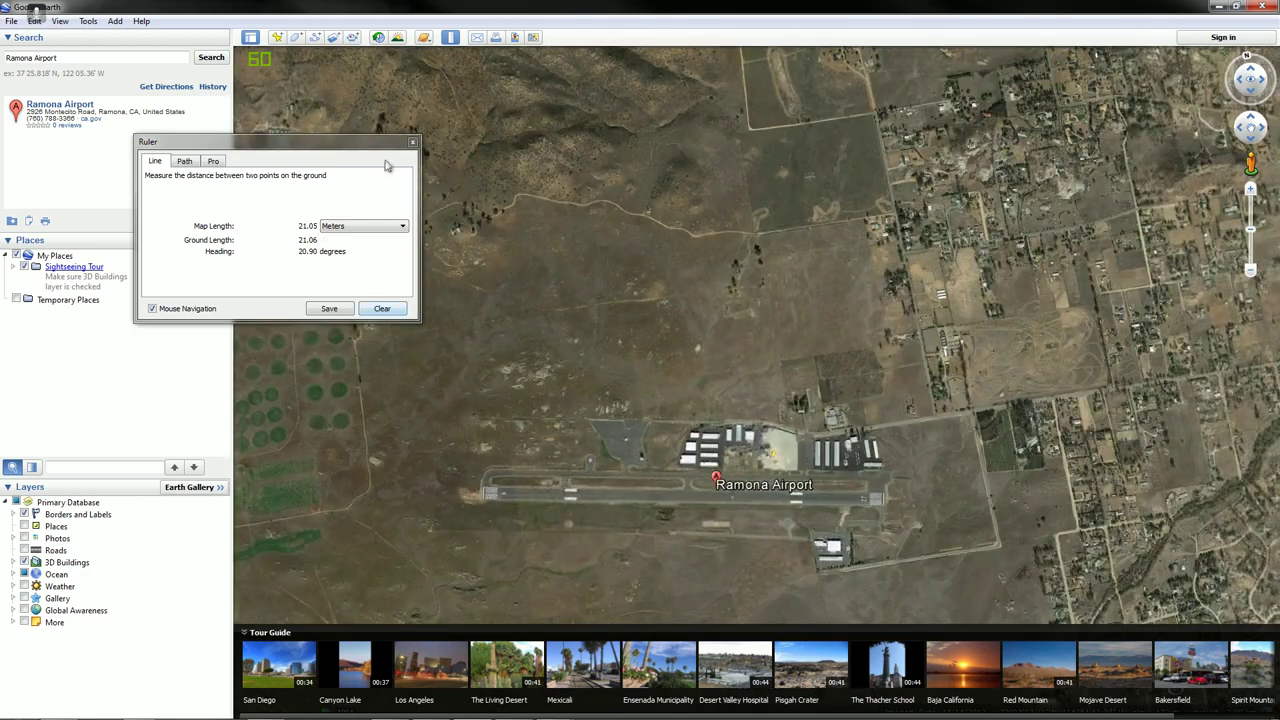
{"action": "left_click", "coordinate": [412, 142]}
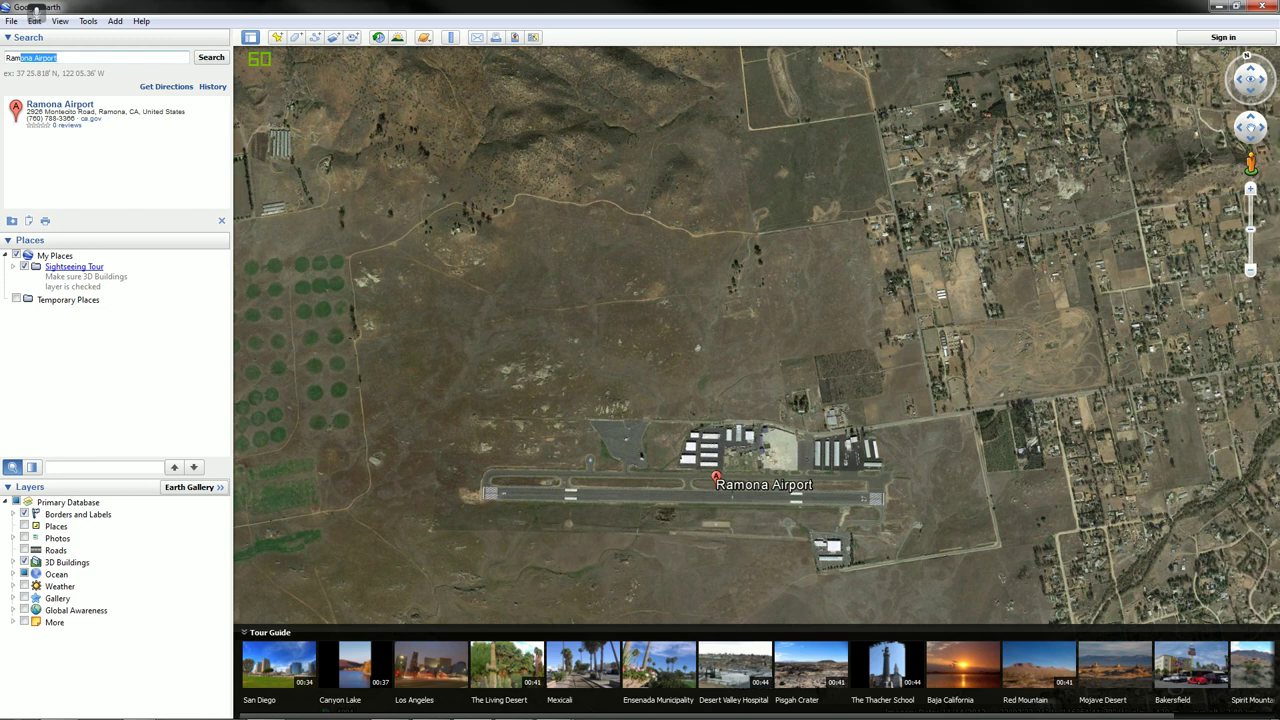
Search Google Earth for "lax airport" to fly to Los Angeles International Airport.
{"action": "left_click", "coordinate": [60, 37]}
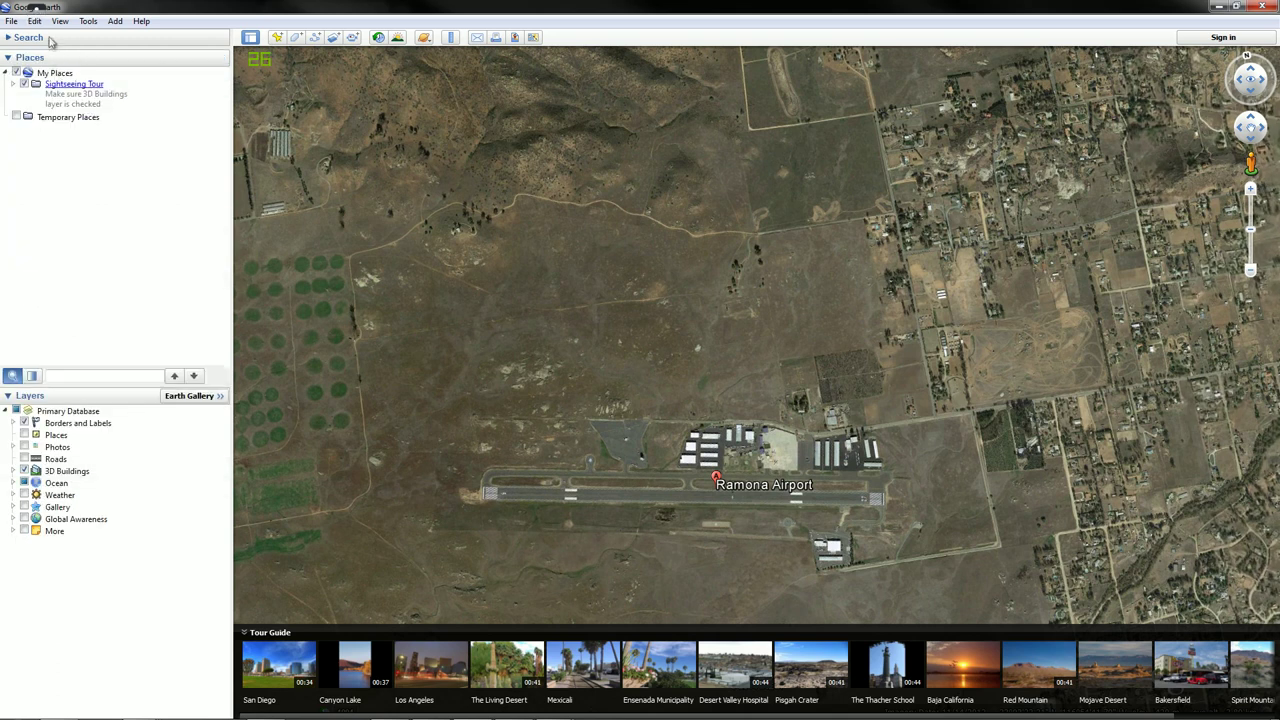
{"action": "left_click", "coordinate": [50, 38]}
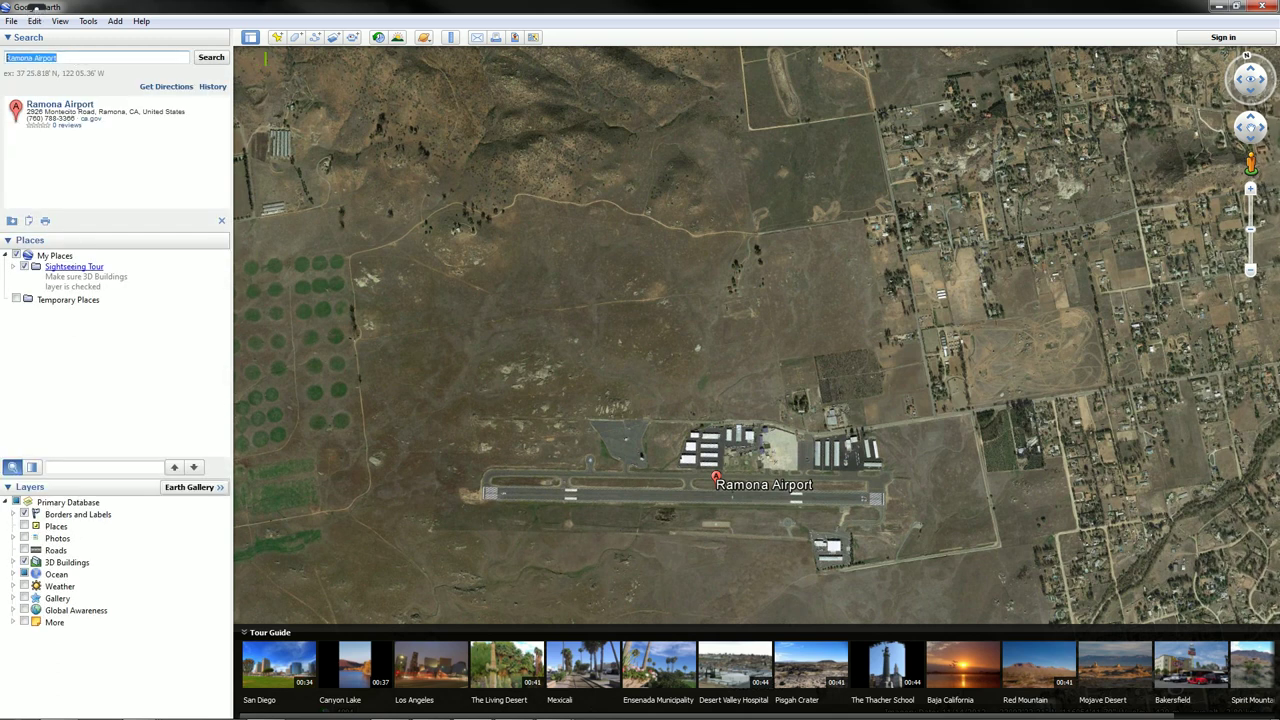
{"action": "type", "text": "lax"}
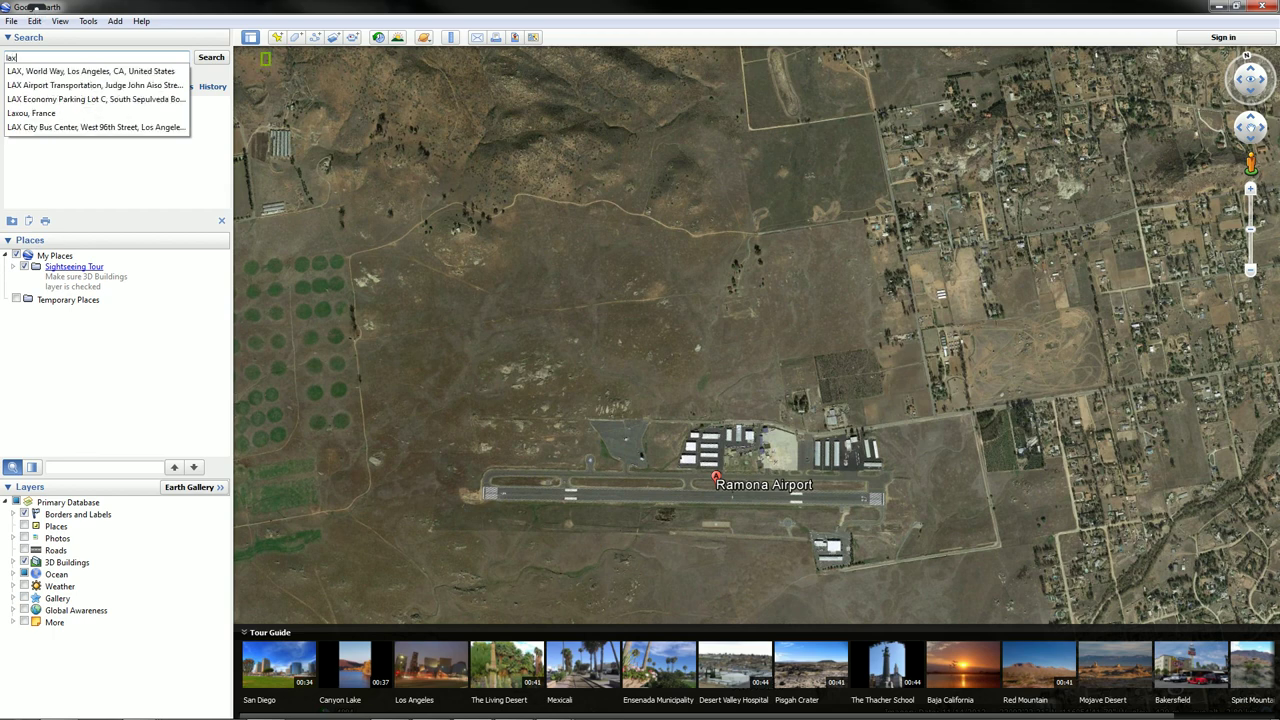
{"action": "type", "text": " airport"}
{"action": "key", "text": "Return"}
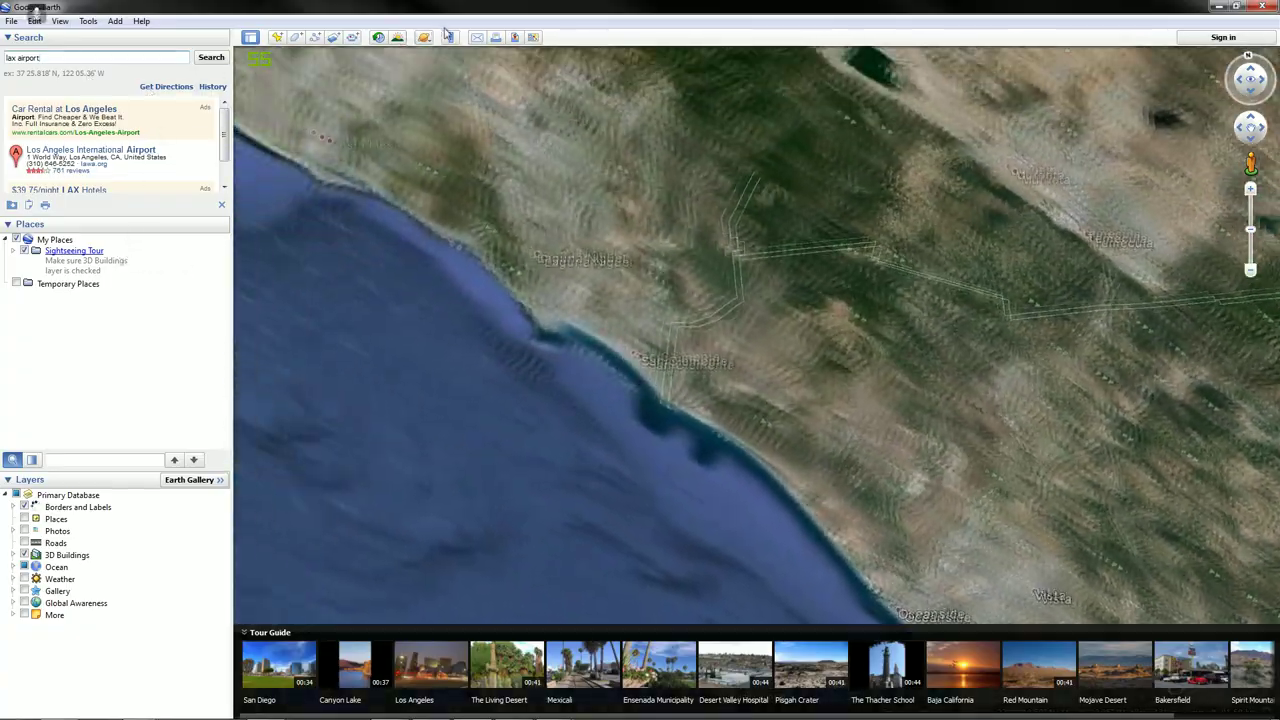
Measure in metres the length of the LAX runway just north of the terminals with the ruler.
{"action": "left_click", "coordinate": [450, 37]}
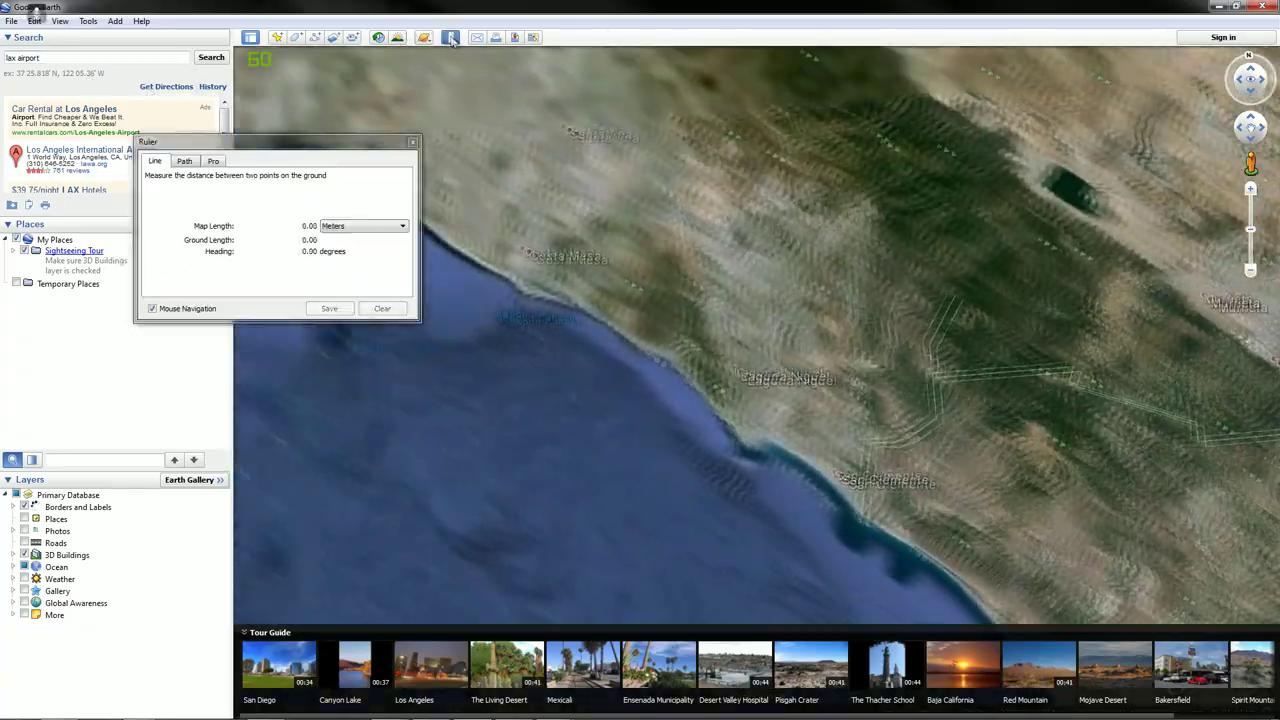
{"action": "left_click_drag", "start_coordinate": [377, 152], "coordinate": [251, 270]}
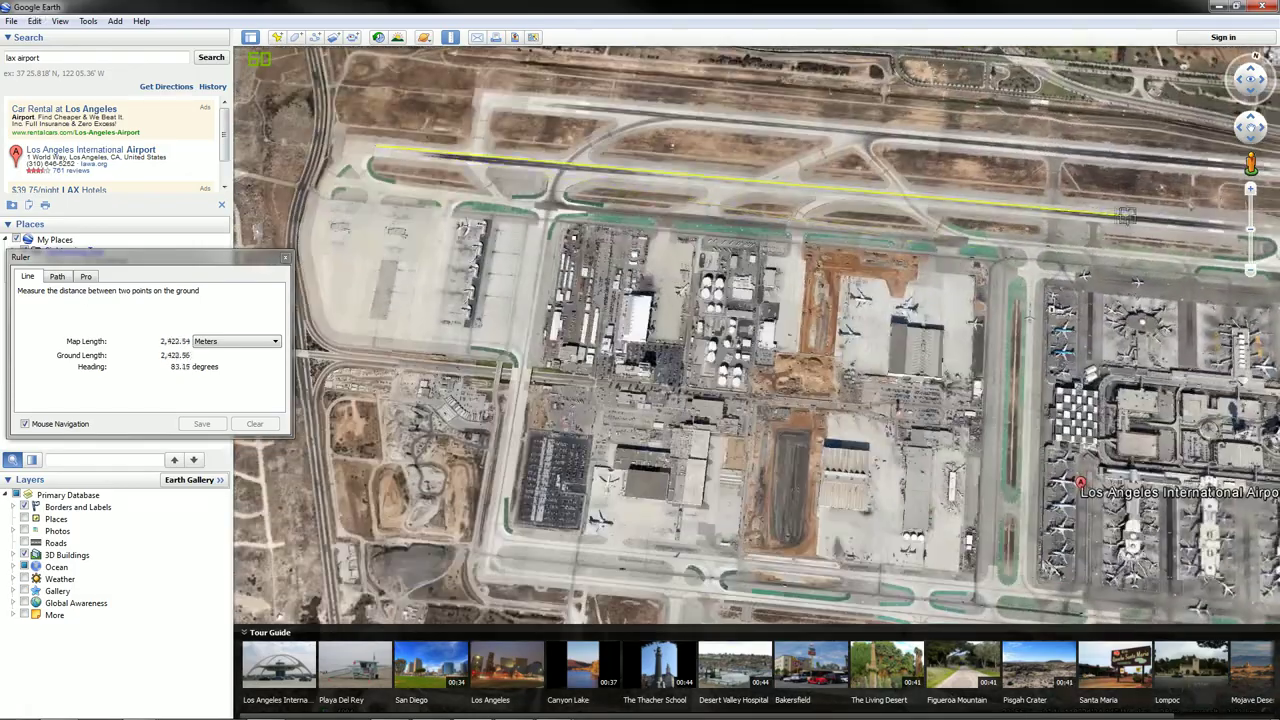
{"action": "left_click_drag", "start_coordinate": [1125, 215], "coordinate": [430, 299]}
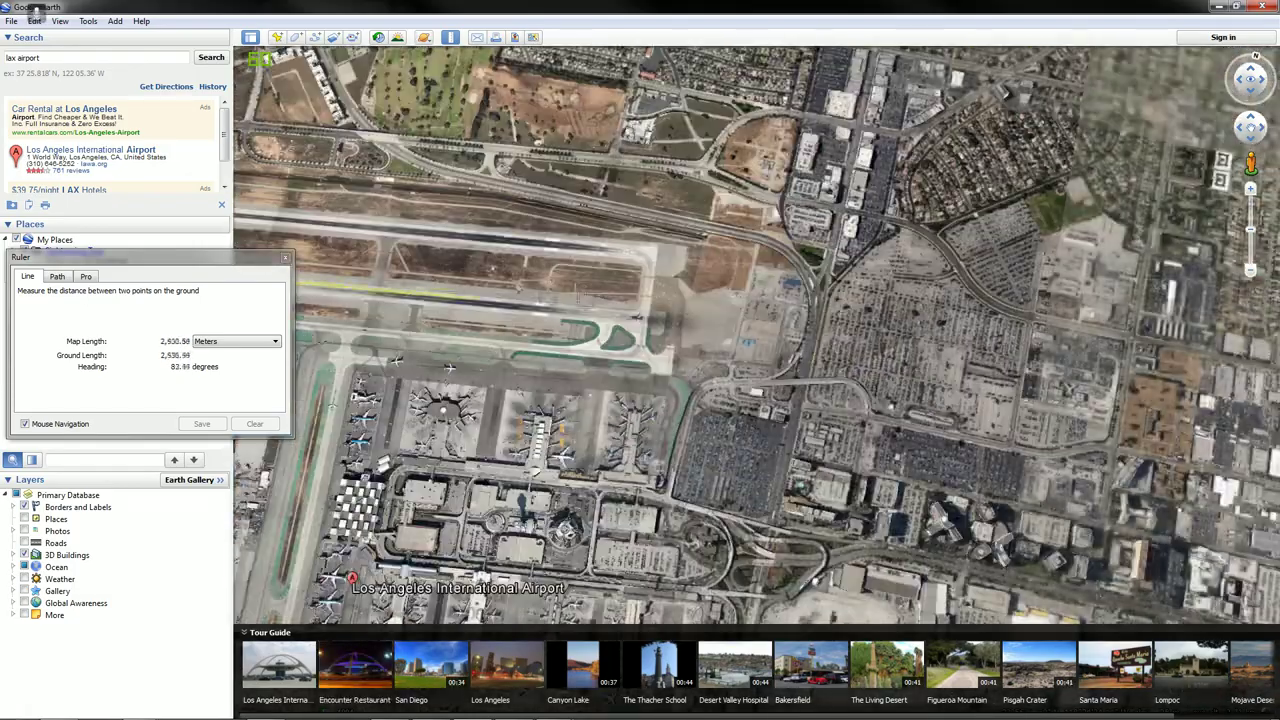
{"action": "left_click", "coordinate": [648, 320]}
Measure the length of the LAX runway just south of the terminals.
{"action": "left_click_drag", "start_coordinate": [262, 463], "coordinate": [806, 481]}
{"action": "scroll", "coordinate": [806, 481], "scroll_direction": "down", "scroll_amount": 4}
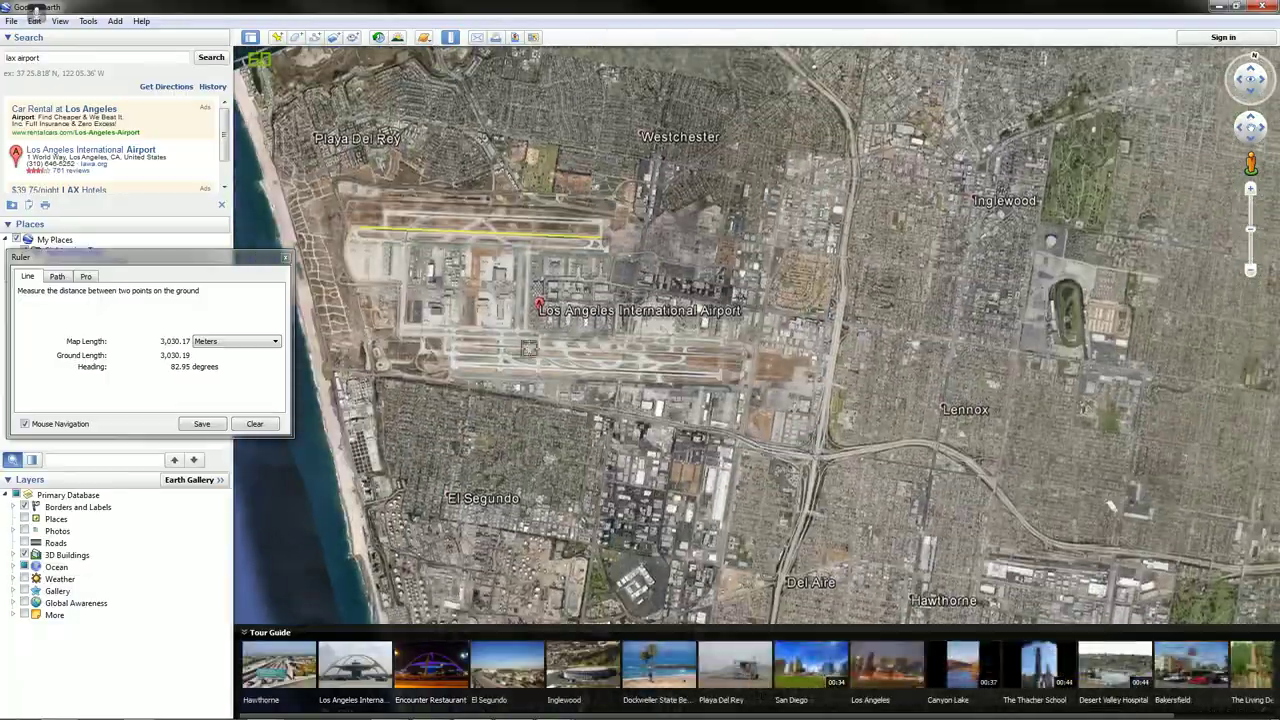
{"action": "scroll", "coordinate": [515, 343], "scroll_direction": "up", "scroll_amount": 5}
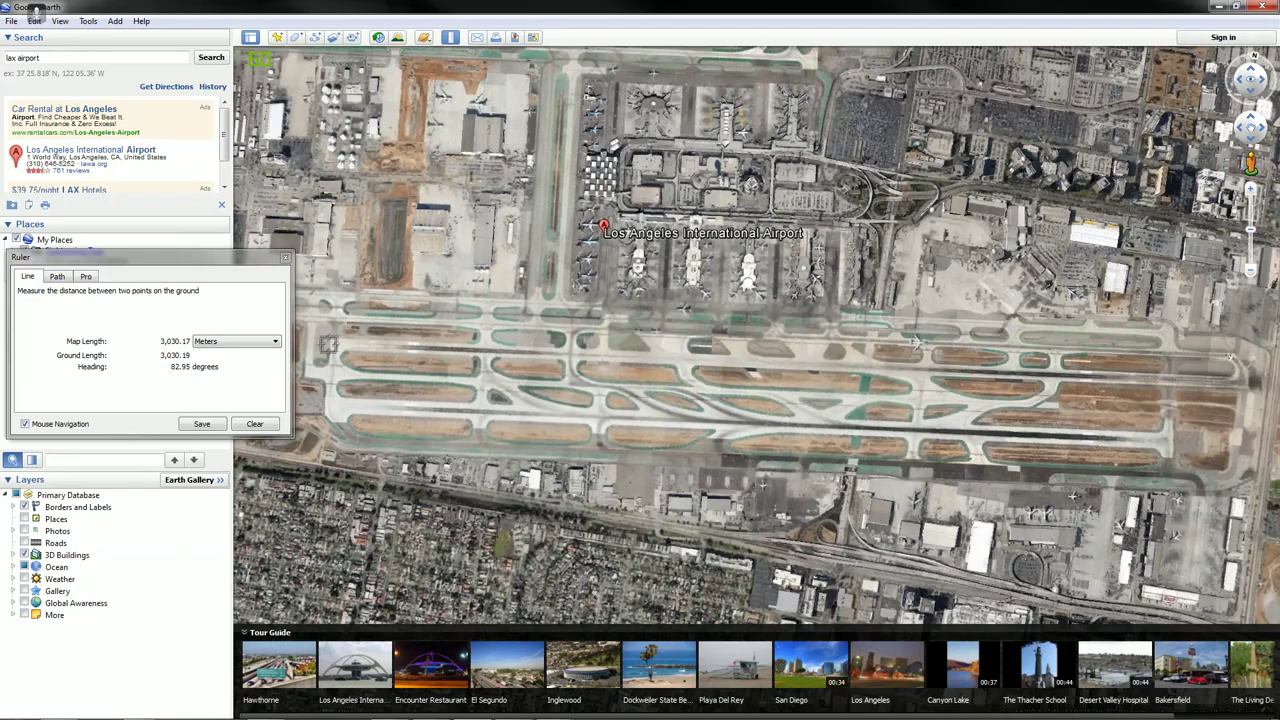
{"action": "left_click", "coordinate": [345, 340]}
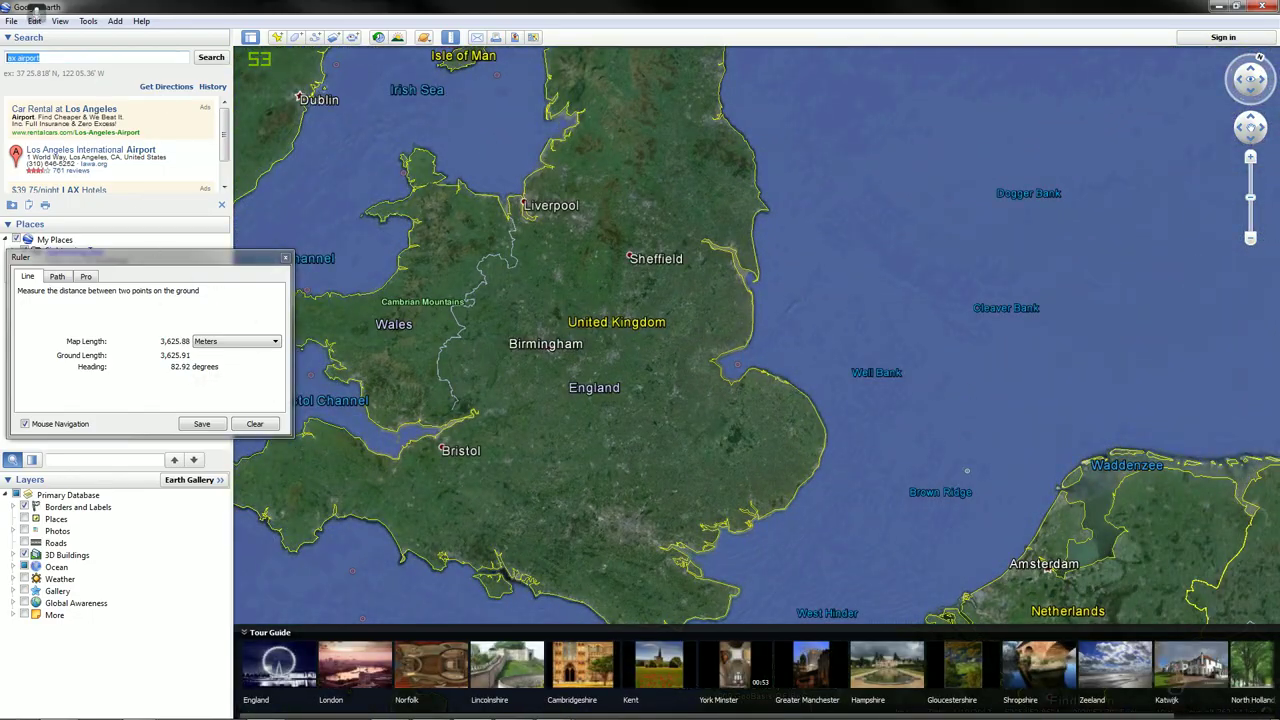
Find Newquay Cornwall Airport, Saint Mawgan, and measure its main runway from end to end.
{"action": "type", "text": "newquay"}
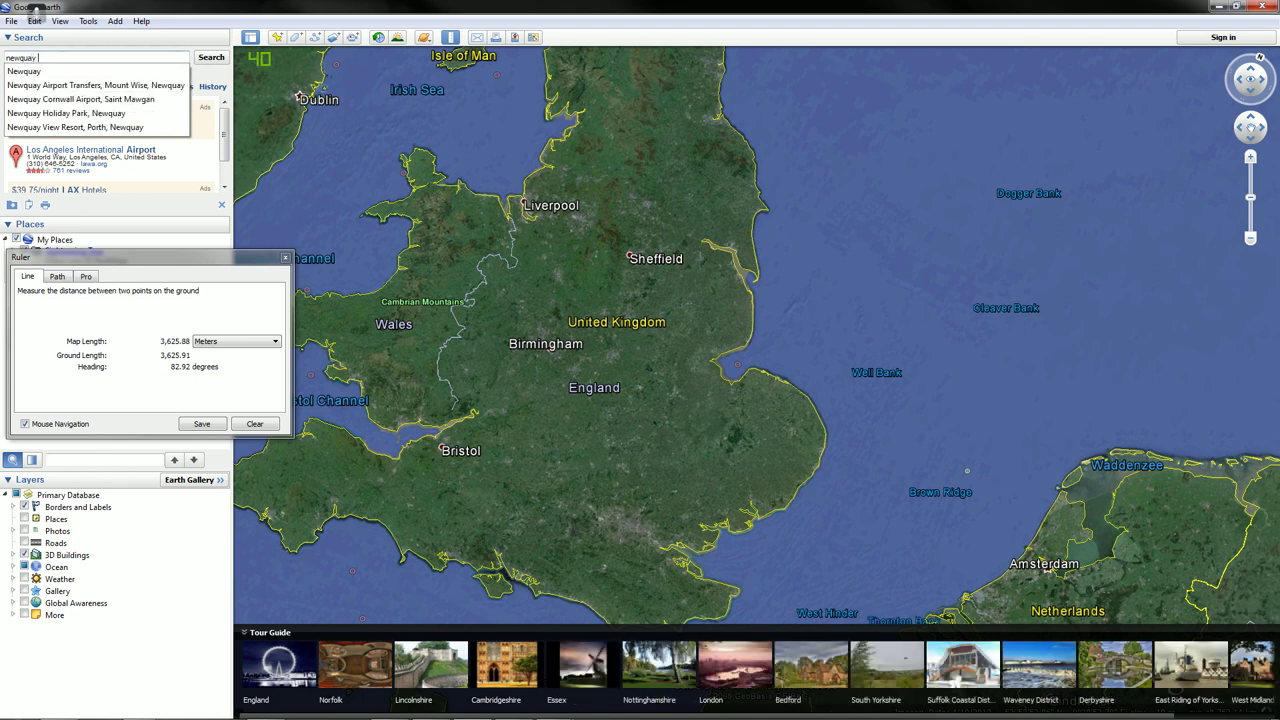
{"action": "left_click", "coordinate": [125, 103]}
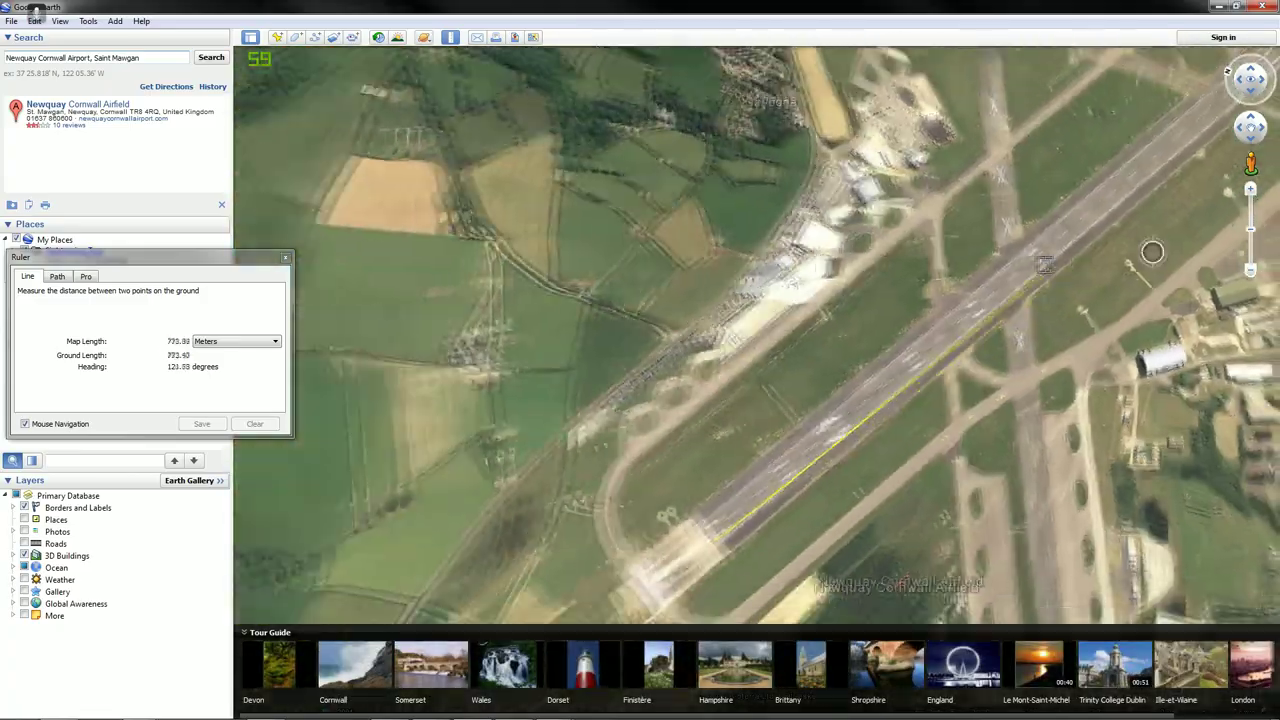
{"action": "scroll", "coordinate": [1151, 245], "scroll_direction": "down", "scroll_amount": 4}
{"action": "left_click_drag", "start_coordinate": [1153, 205], "coordinate": [588, 478]}
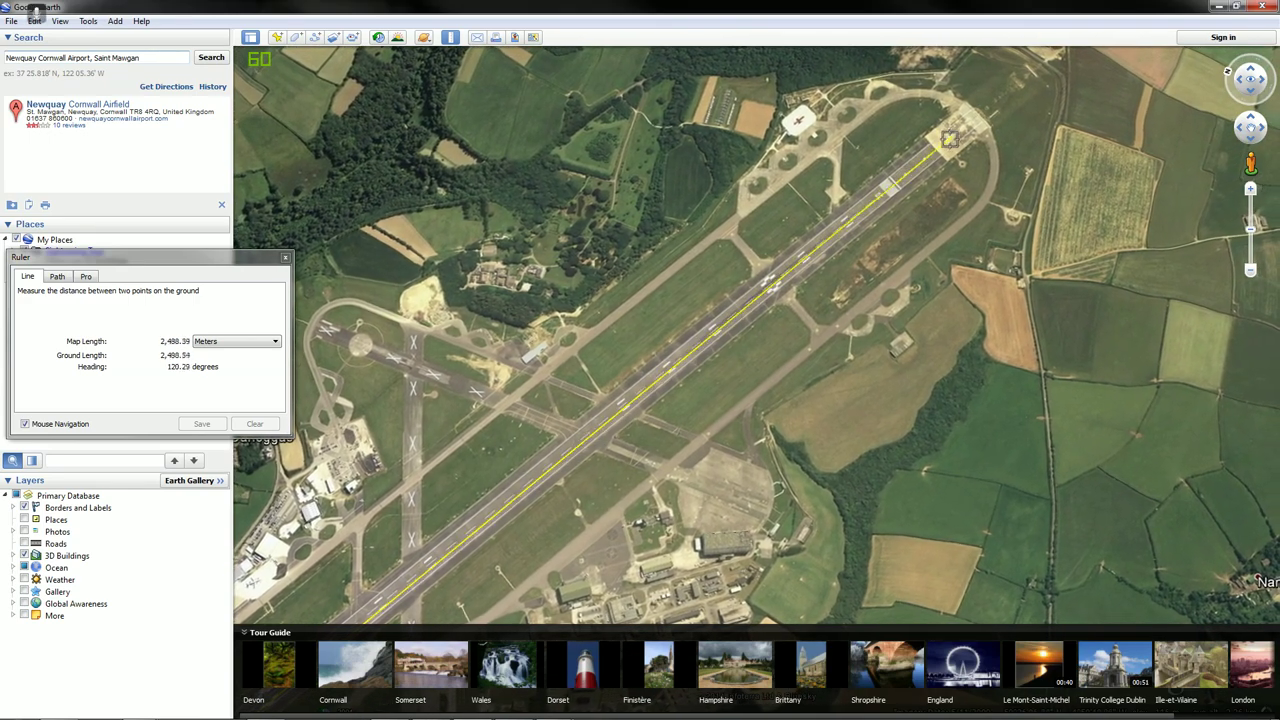
{"action": "left_click", "coordinate": [932, 155]}
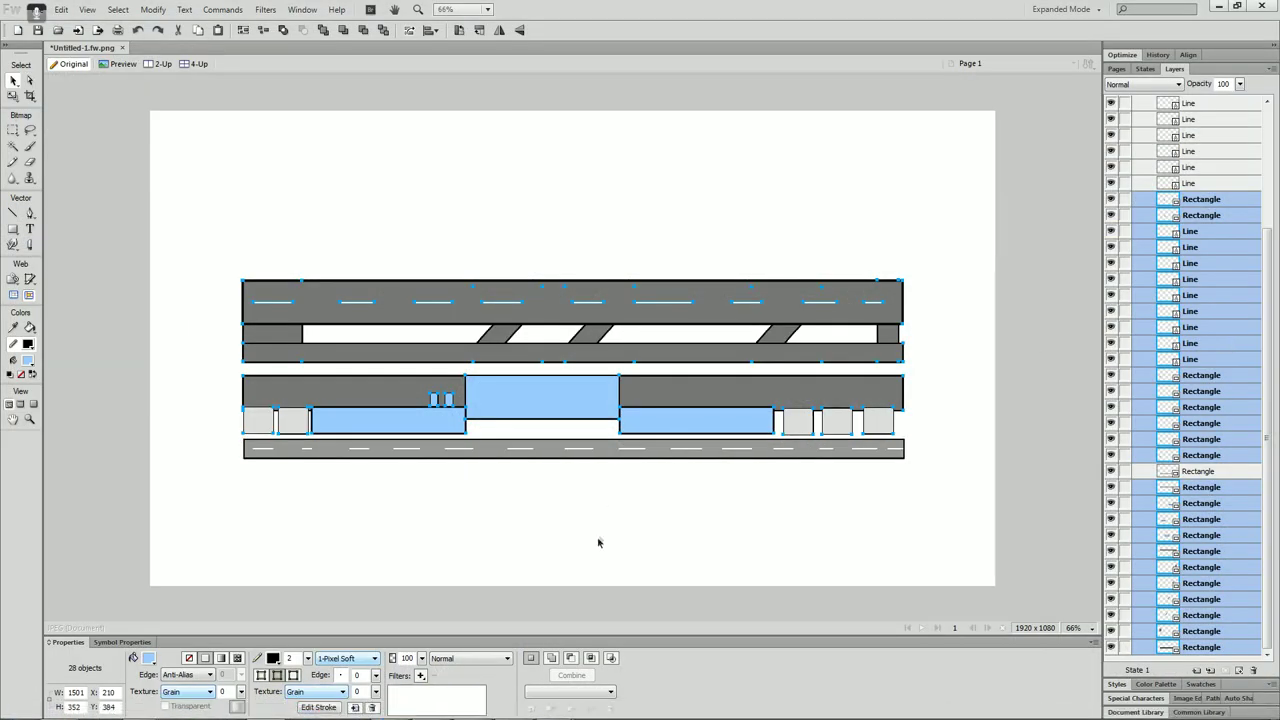
Switch to the airport layout drawing in Fireworks and review the central terminal block and both blue side blocks.
{"action": "left_click", "coordinate": [600, 542]}
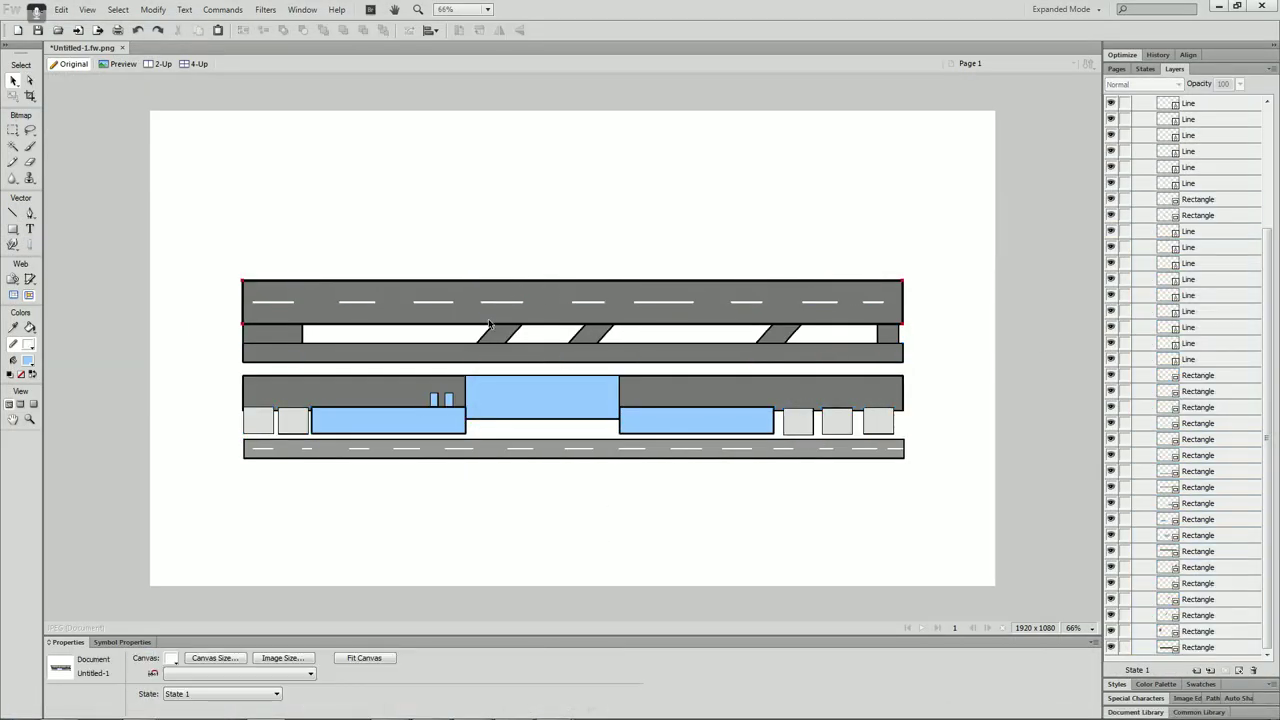
{"action": "left_click", "coordinate": [565, 405]}
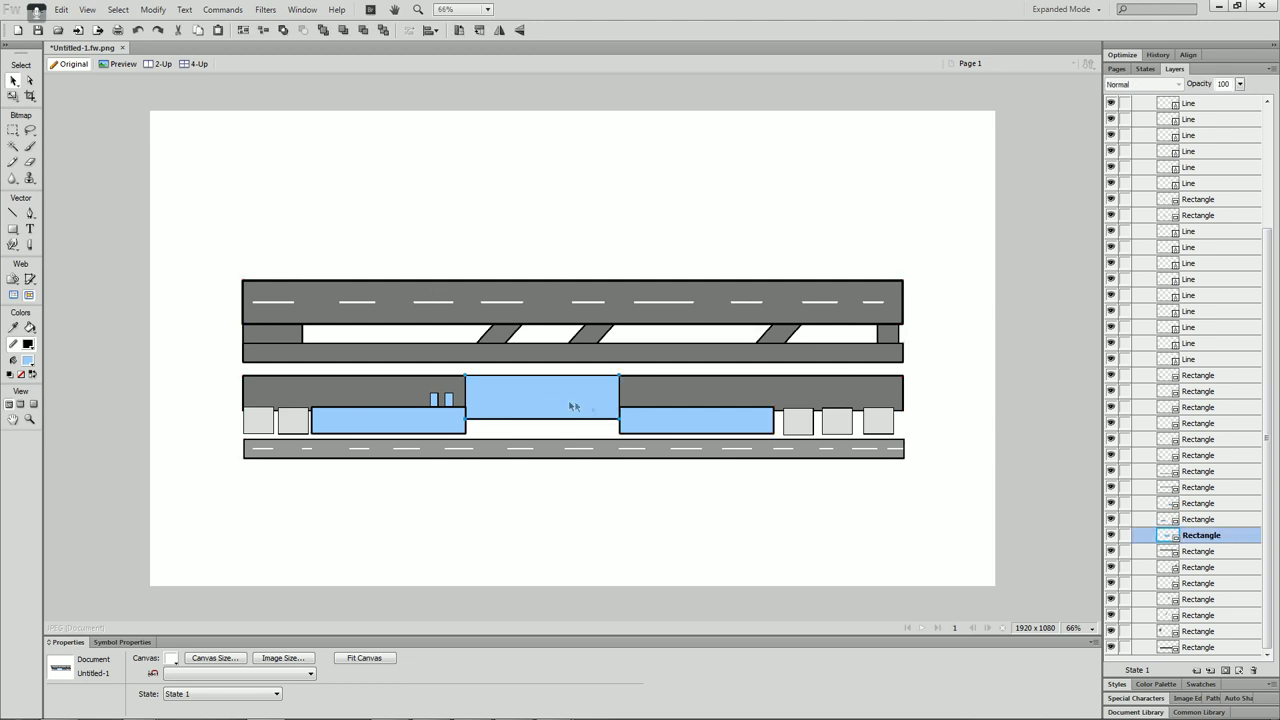
{"action": "left_click", "coordinate": [716, 425]}
{"action": "left_click", "coordinate": [408, 432]}
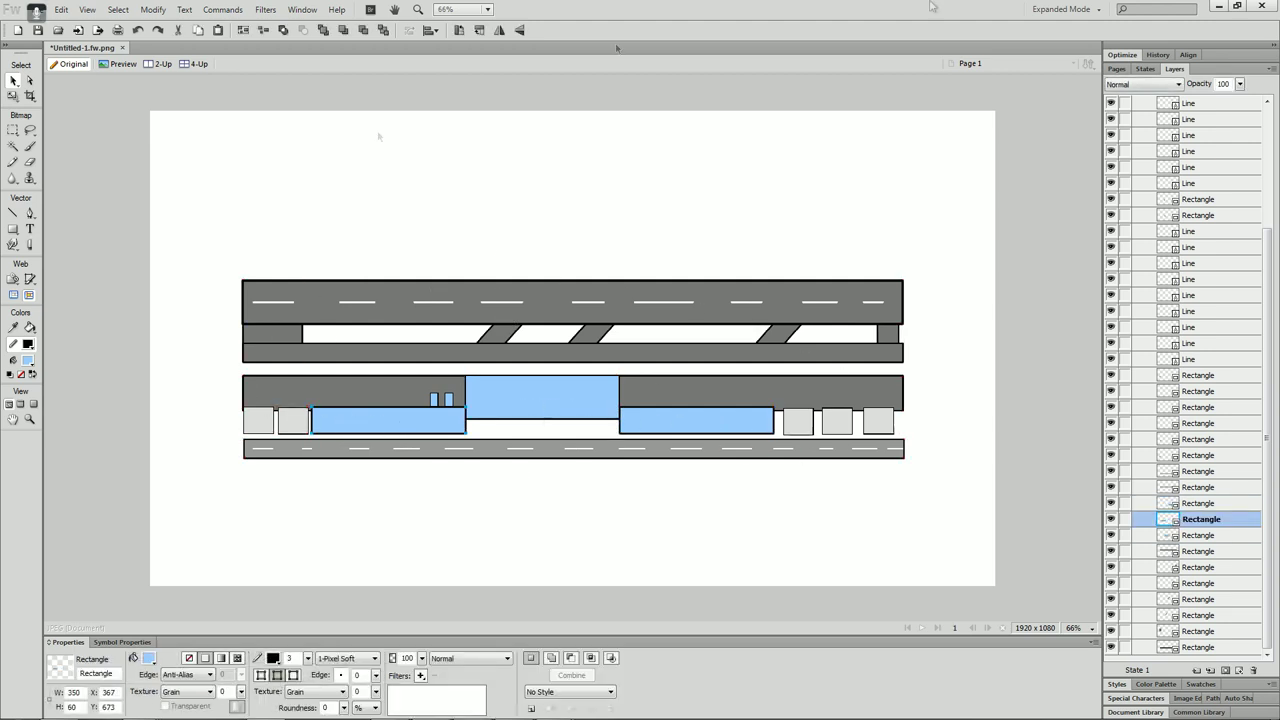
Scale the runway, taxiways and terminal shapes together to 461 by 108 pixels, leaving out the light grey road.
{"action": "mouse_move", "coordinate": [952, 240]}
{"action": "left_mouse_down"}
{"action": "mouse_move", "coordinate": [310, 436]}
{"action": "mouse_move", "coordinate": [211, 443]}
{"action": "left_mouse_up"}
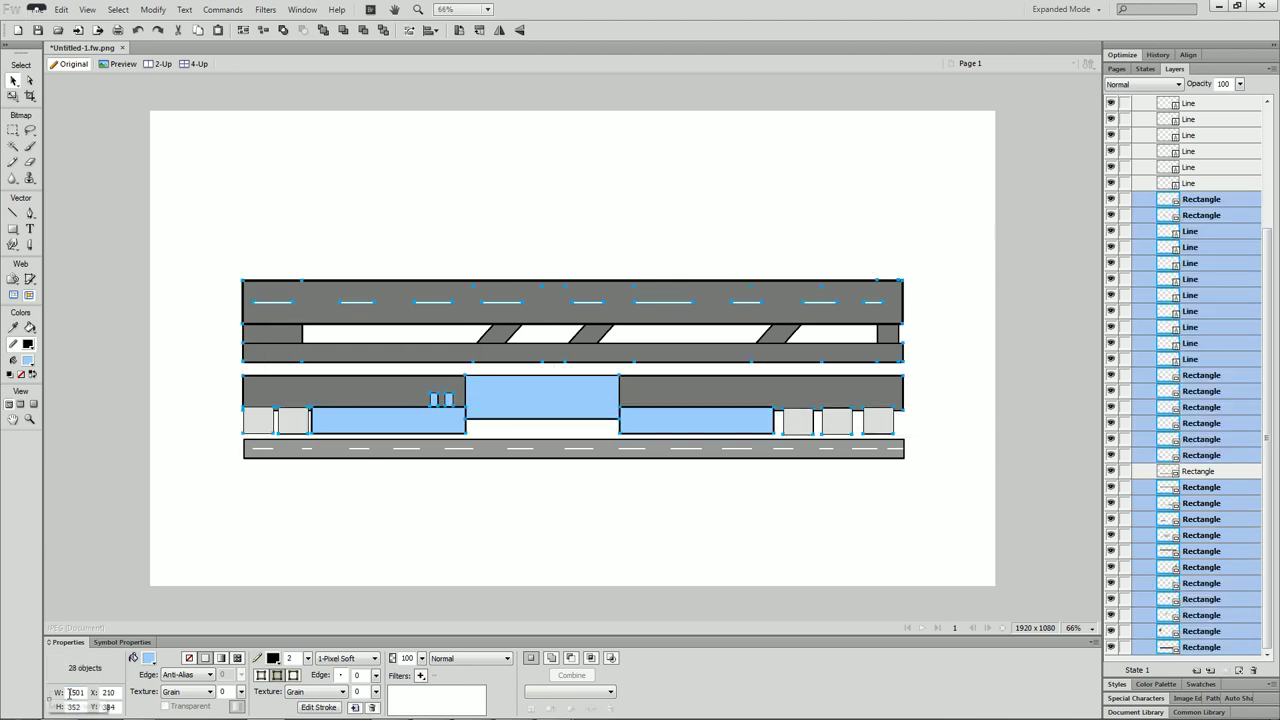
{"action": "left_click", "coordinate": [19, 96]}
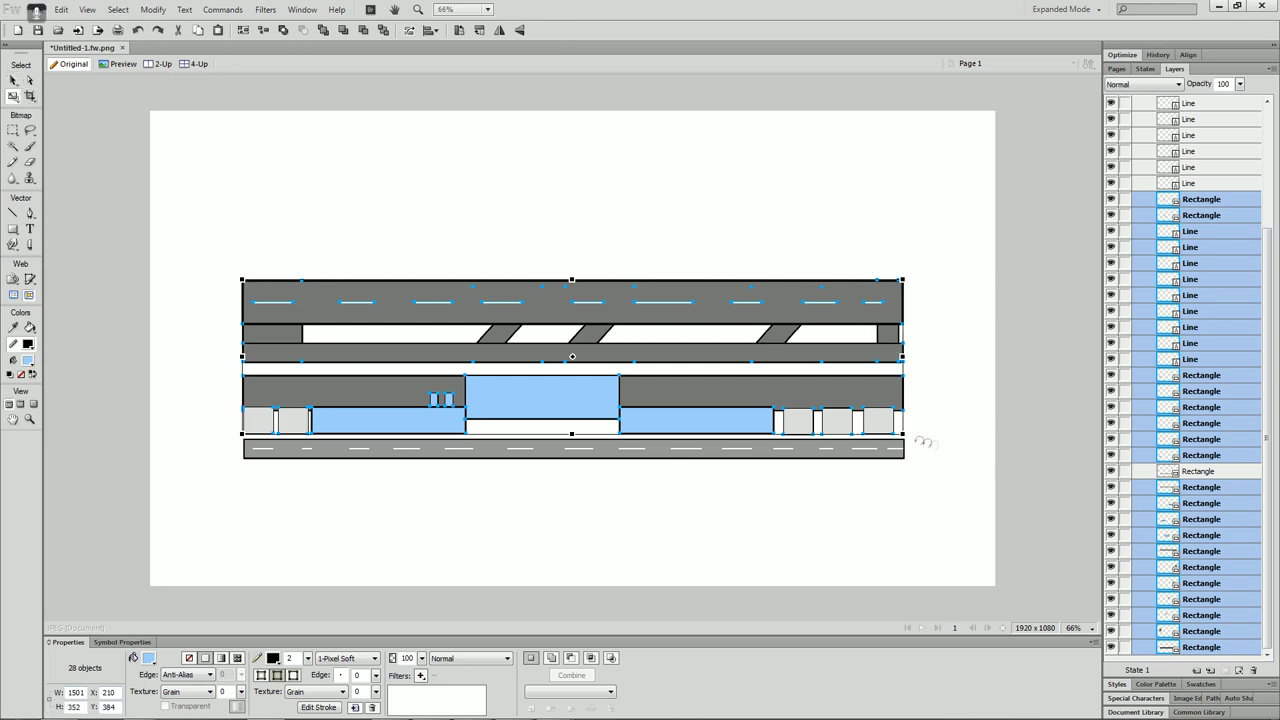
{"action": "left_click_drag", "start_coordinate": [903, 435], "coordinate": [445, 328]}
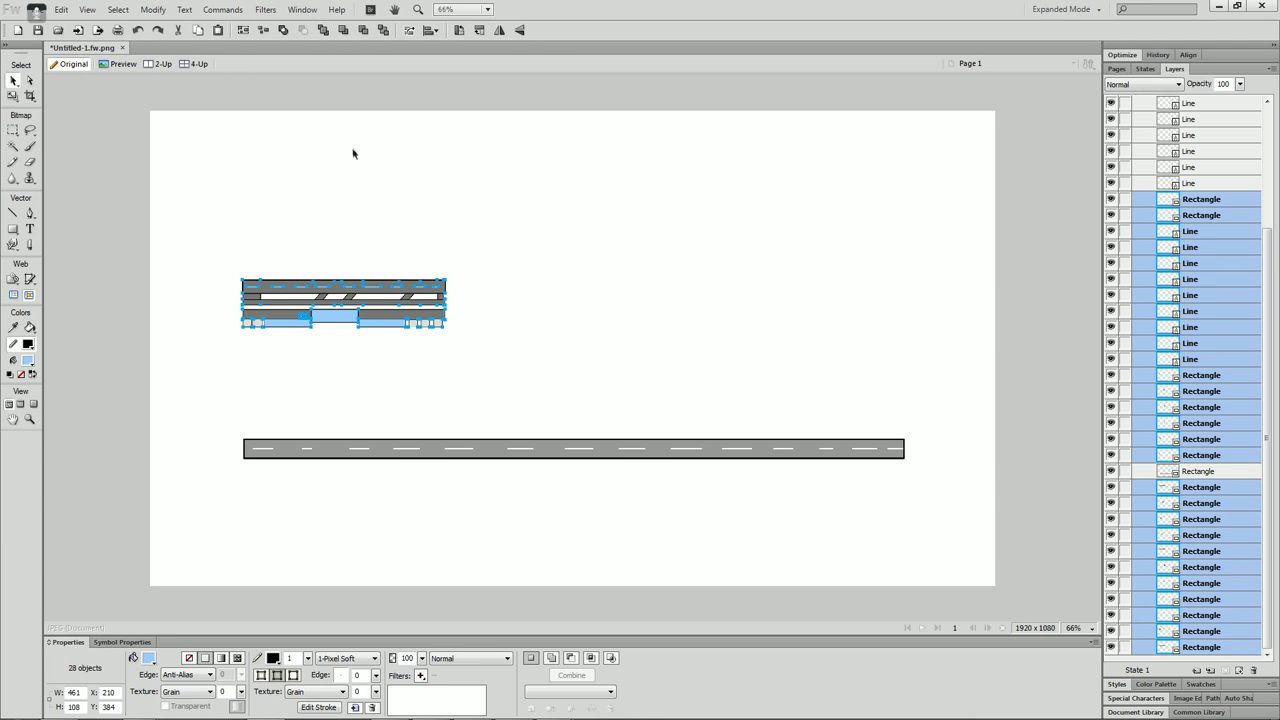
{"action": "left_click", "coordinate": [407, 340]}
Inspect the scaled-down airport layout up close, including its runway rectangle.
{"action": "key", "text": "ctrl+1"}
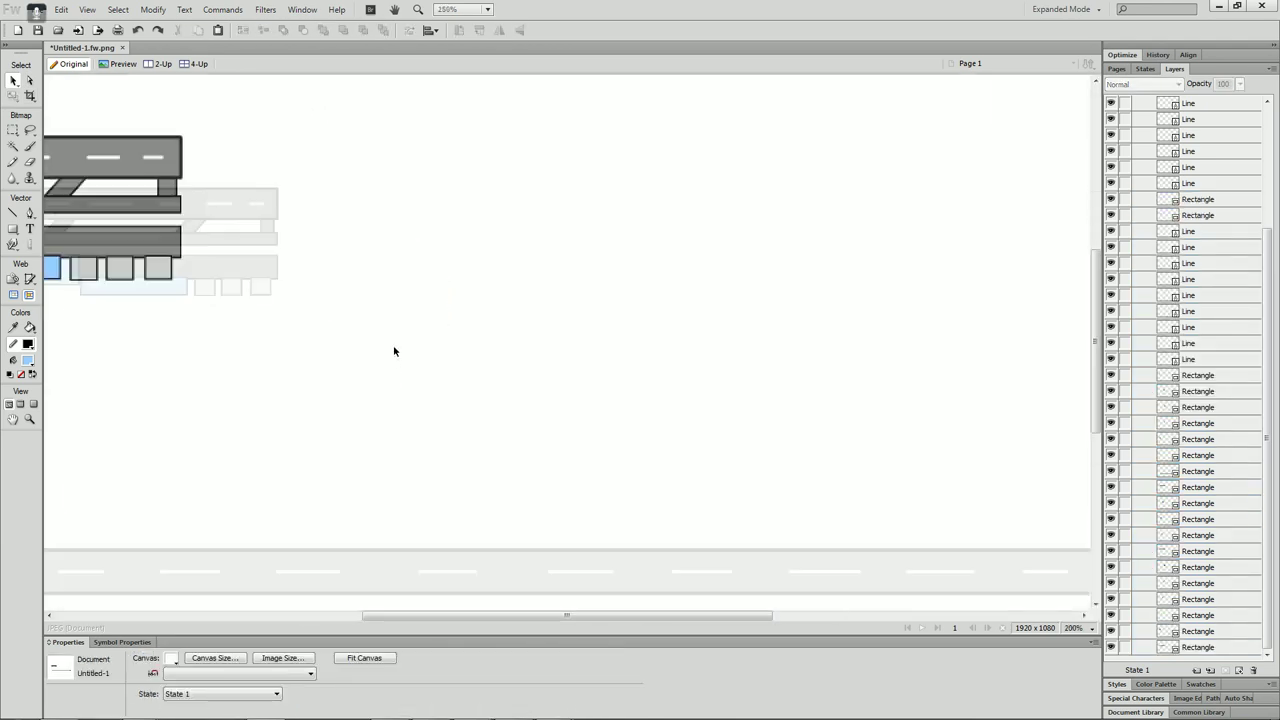
{"action": "key", "text": "ctrl+equal"}
{"action": "left_click_drag", "start_coordinate": [560, 616], "coordinate": [372, 617]}
{"action": "scroll", "coordinate": [597, 455], "scroll_direction": "up", "scroll_amount": 4}
{"action": "left_click", "coordinate": [484, 561]}
{"action": "left_click", "coordinate": [587, 373]}
{"action": "left_click", "coordinate": [671, 342]}
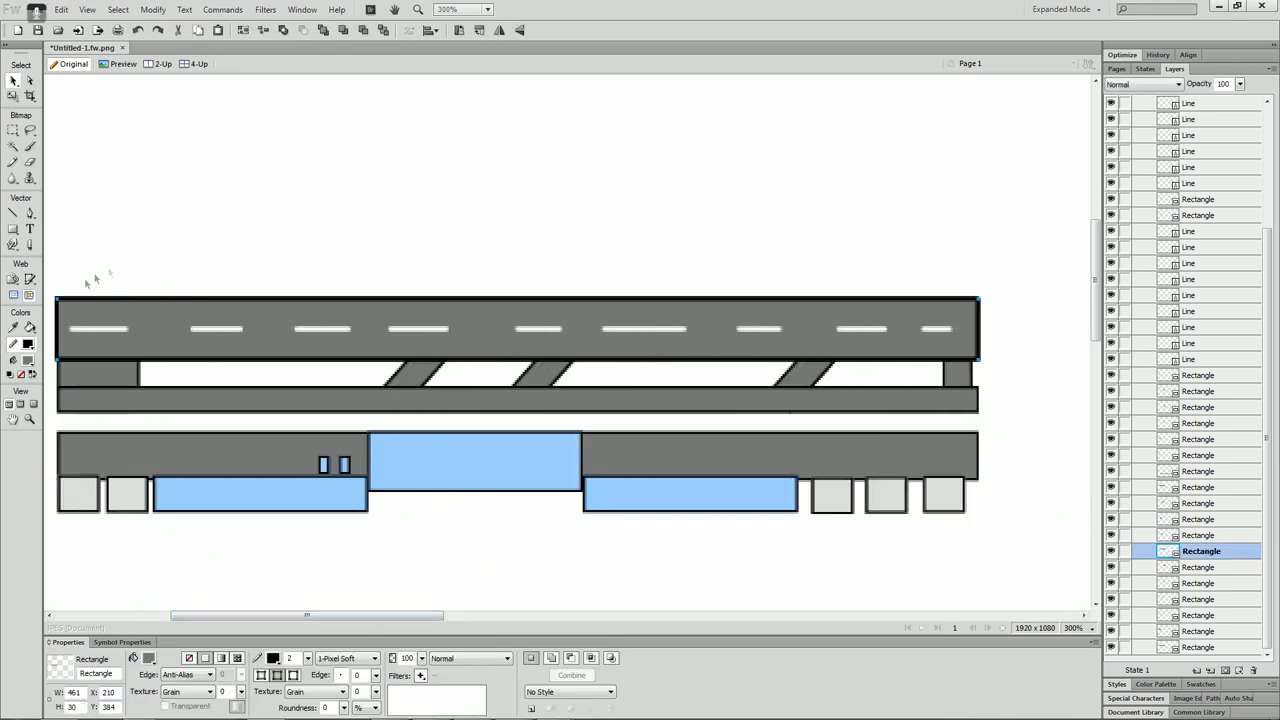
Select the whole scaled layout to check its extent, clear the selection and compare it with the full-length road.
{"action": "mouse_move", "coordinate": [55, 290]}
{"action": "left_mouse_down"}
{"action": "mouse_move", "coordinate": [266, 586]}
{"action": "mouse_move", "coordinate": [1010, 540]}
{"action": "left_mouse_up"}
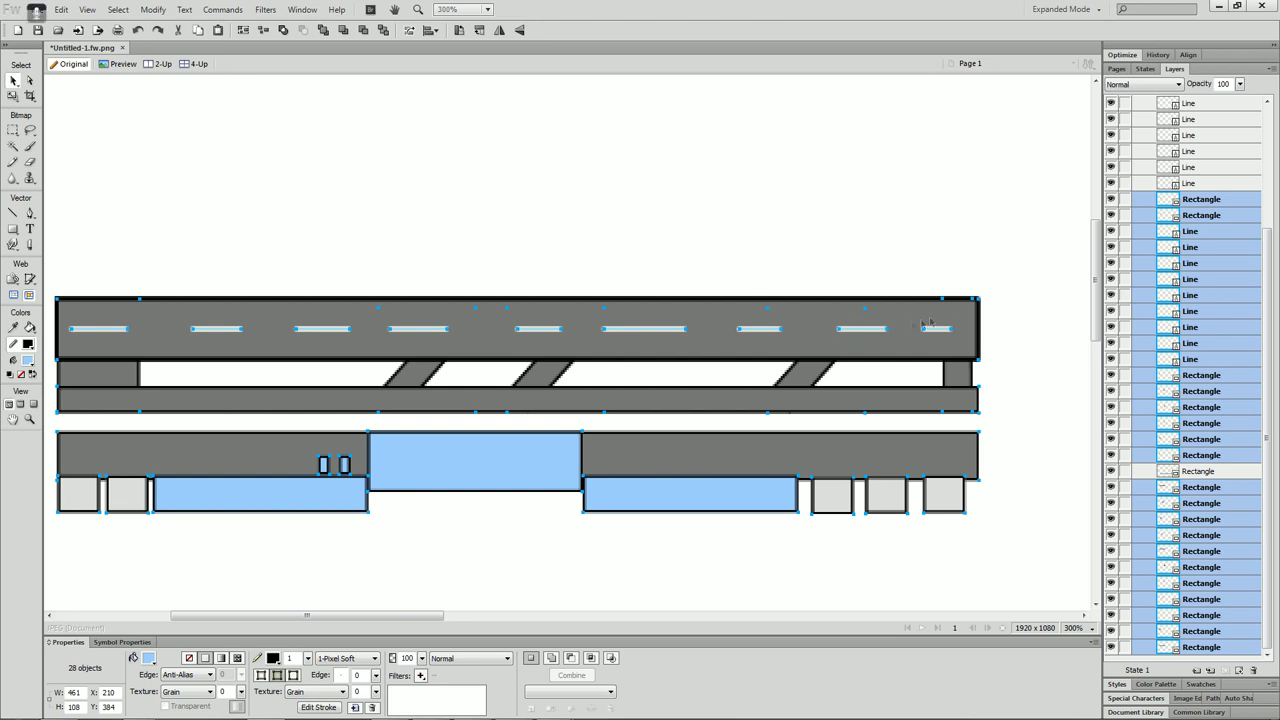
{"action": "left_click", "coordinate": [840, 596]}
{"action": "key", "text": "ctrl+minus"}
{"action": "key", "text": "ctrl+minus"}
{"action": "key", "text": "ctrl+minus"}
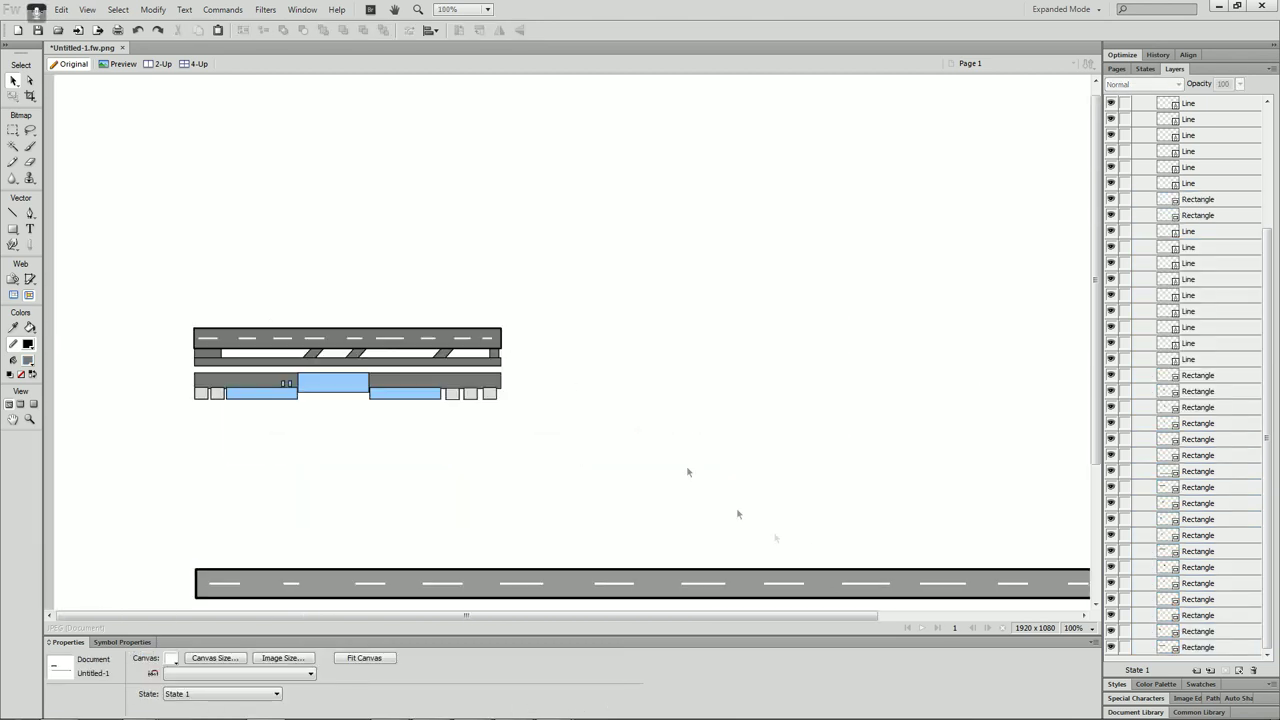
{"action": "scroll", "coordinate": [383, 500], "scroll_direction": "down", "scroll_amount": 2}
{"action": "scroll", "coordinate": [383, 460], "scroll_direction": "up", "scroll_amount": 2}
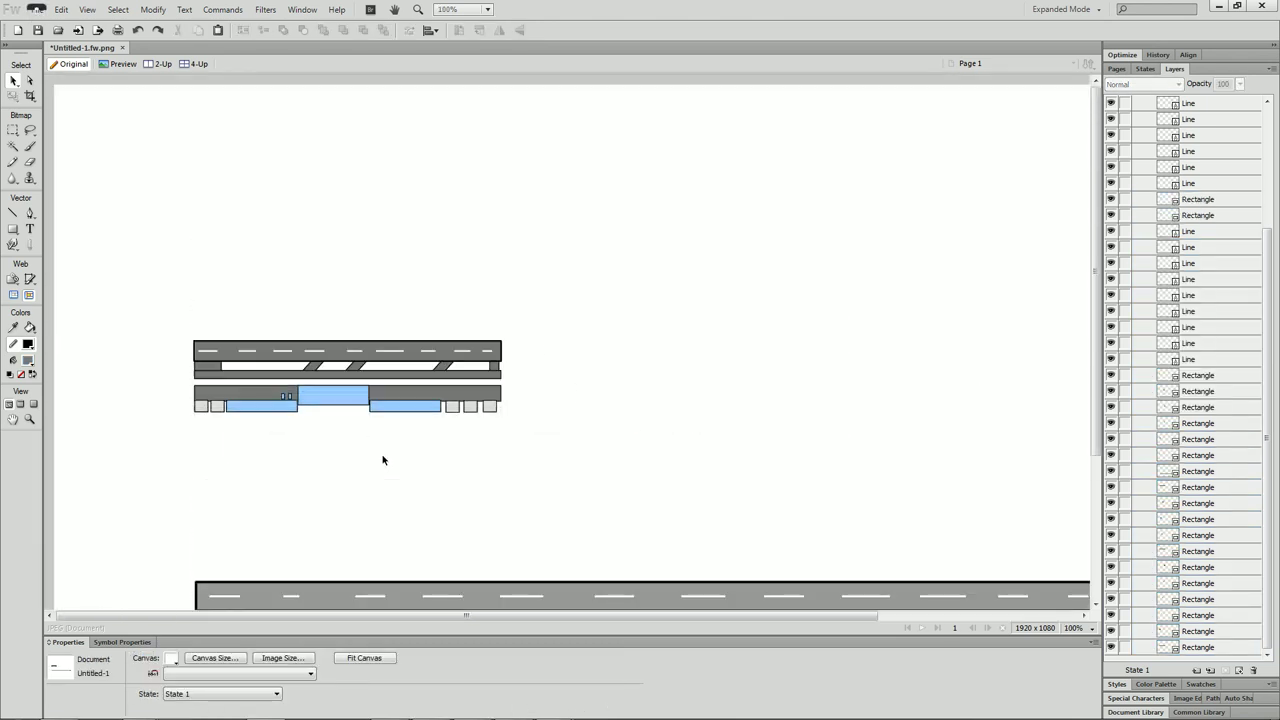
Switch back to MCEdit and survey the cobblestone runway, the aircraft and the adjacent road from several angles.
{"action": "mouse_move", "coordinate": [432, 714]}
{"action": "left_click", "coordinate": [553, 707]}
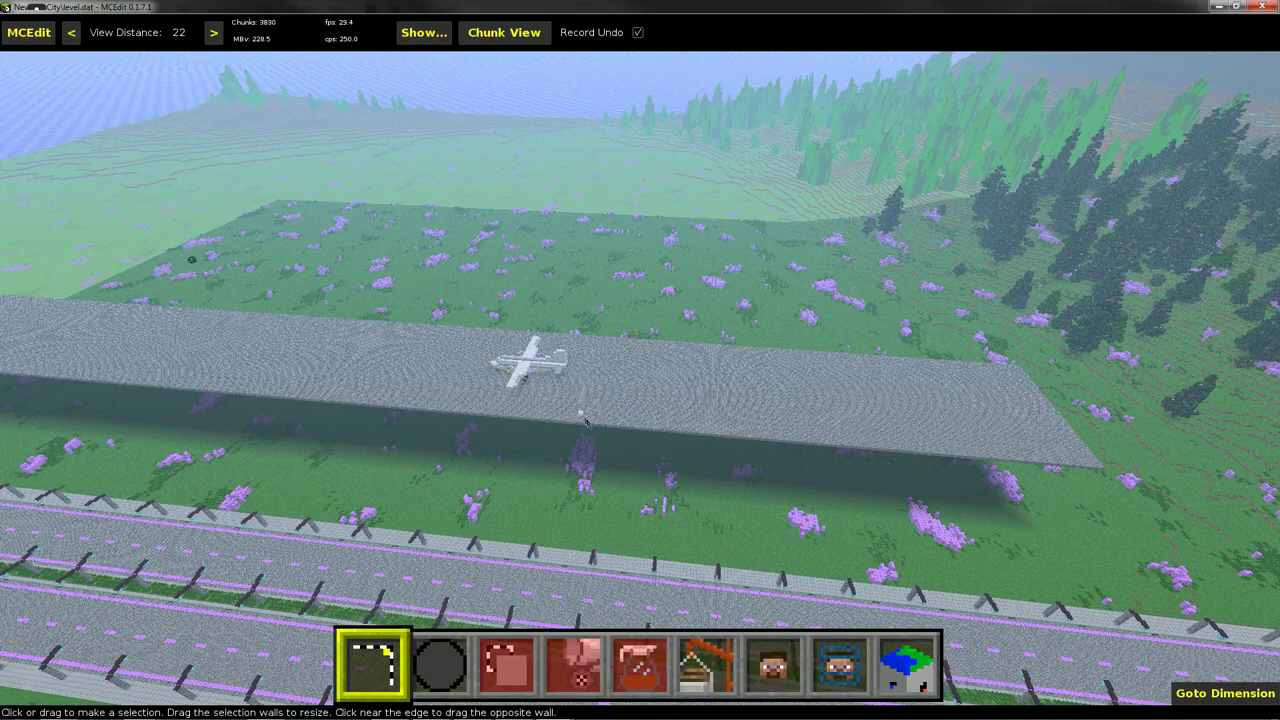
{"action": "right_click", "coordinate": [543, 430]}
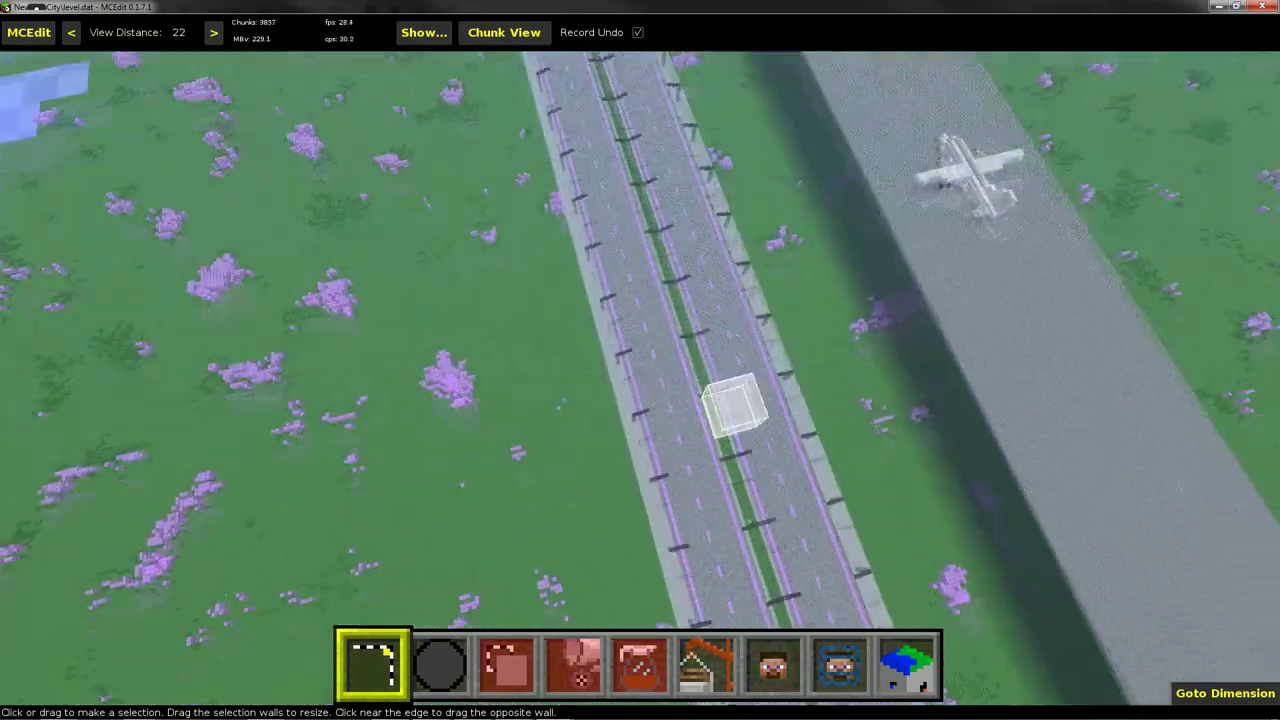
{"action": "key", "text": "d"}
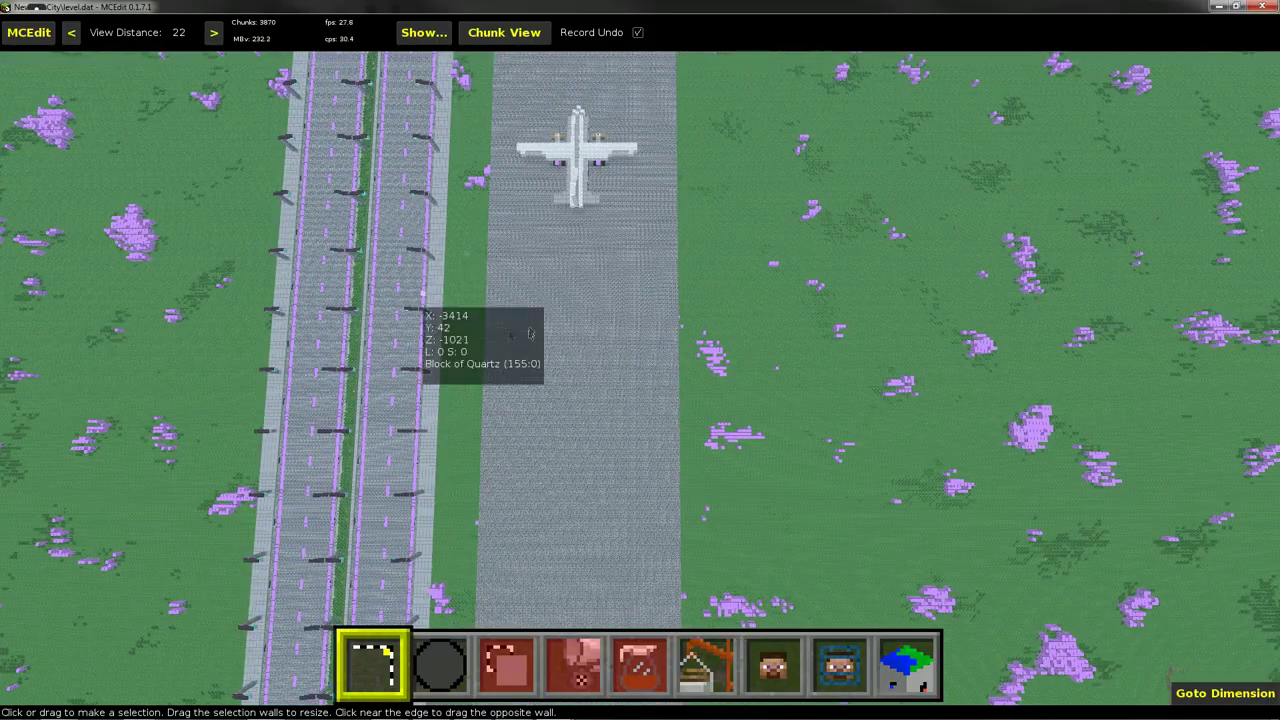
{"action": "right_click", "coordinate": [479, 331]}
{"action": "key", "text": "w"}
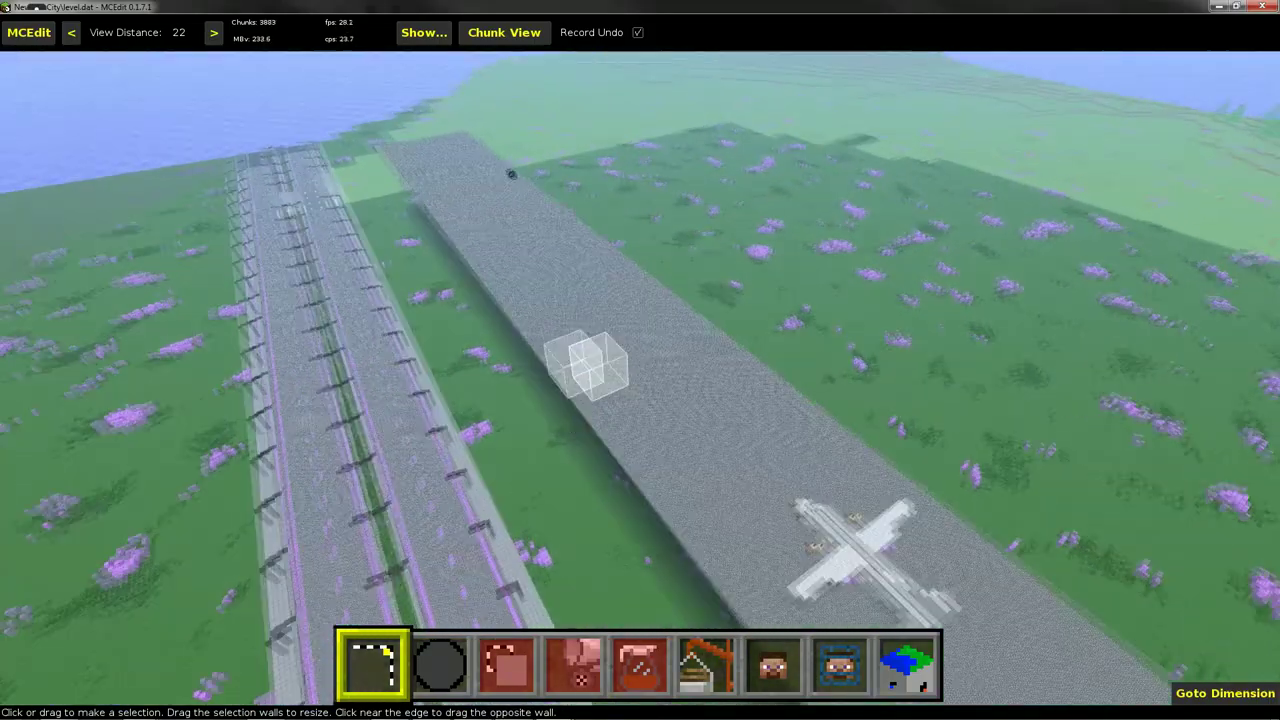
{"action": "key", "text": "w"}
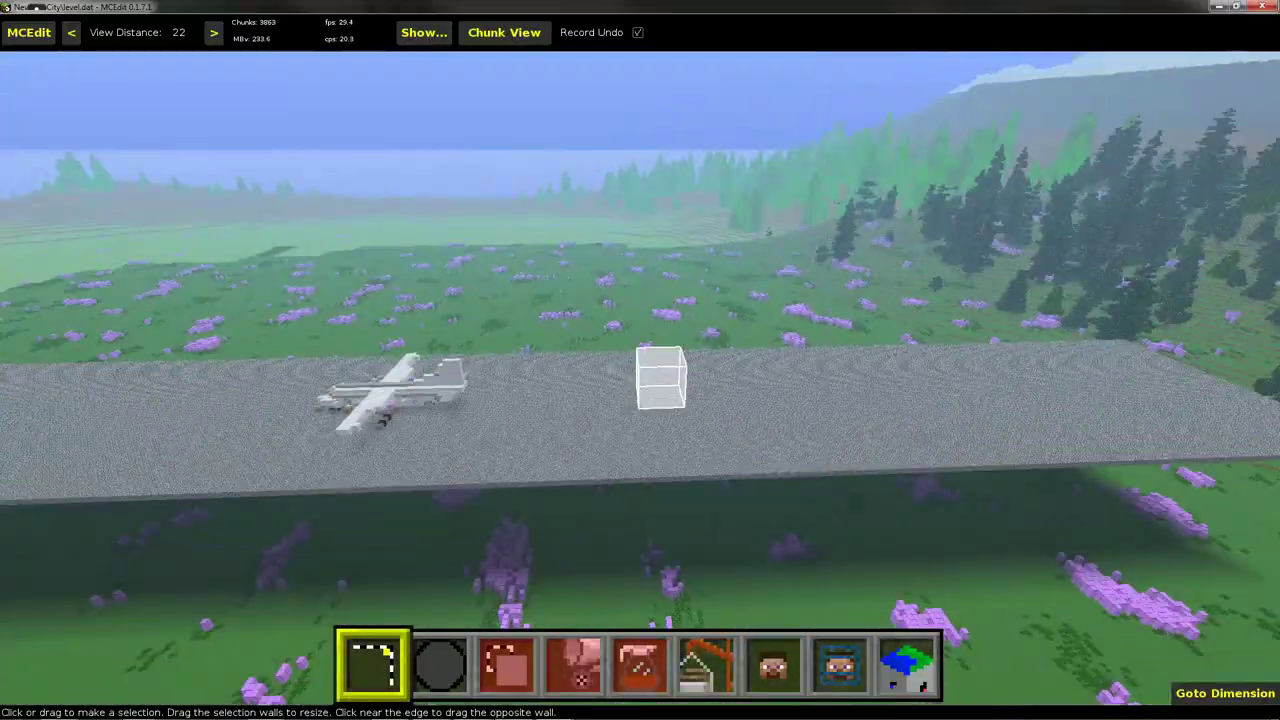
{"action": "key", "text": "s"}
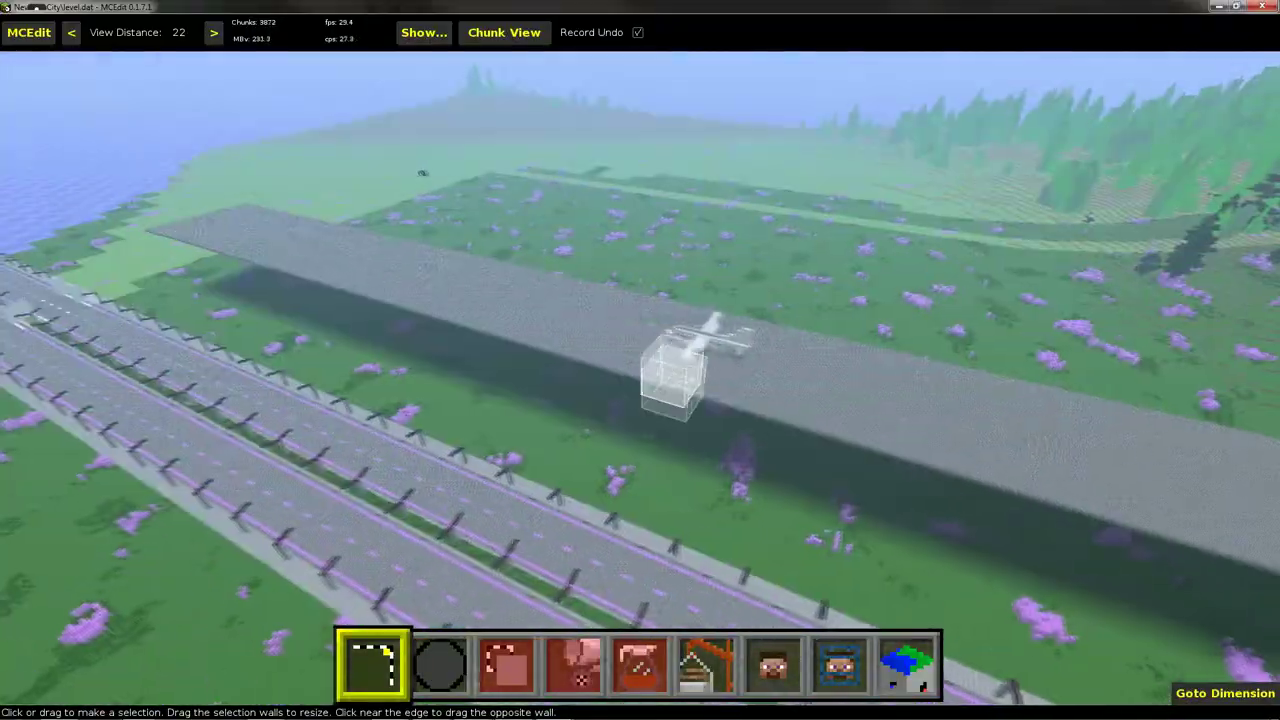
{"action": "key", "text": "s"}
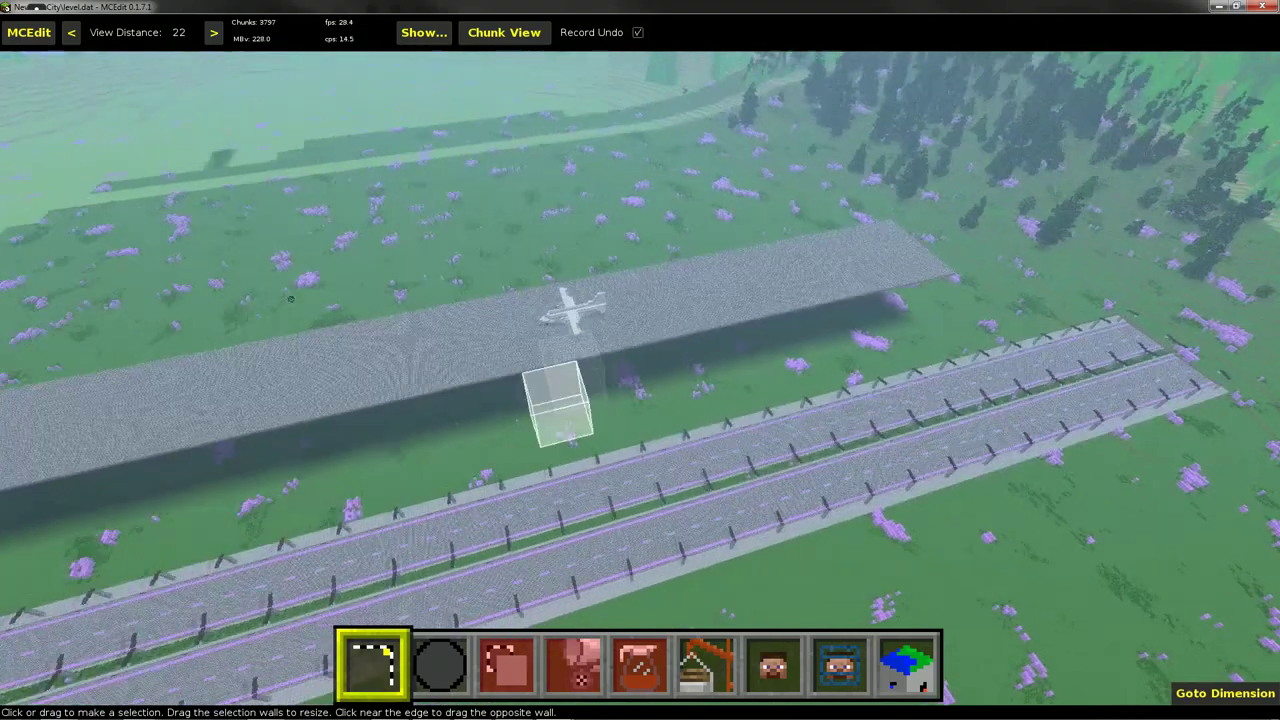
Examine the full length of the cobblestone runway with the parked aircraft against the adjacent double road from above.
{"action": "key", "text": "s"}
{"action": "right_click", "coordinate": [509, 337]}
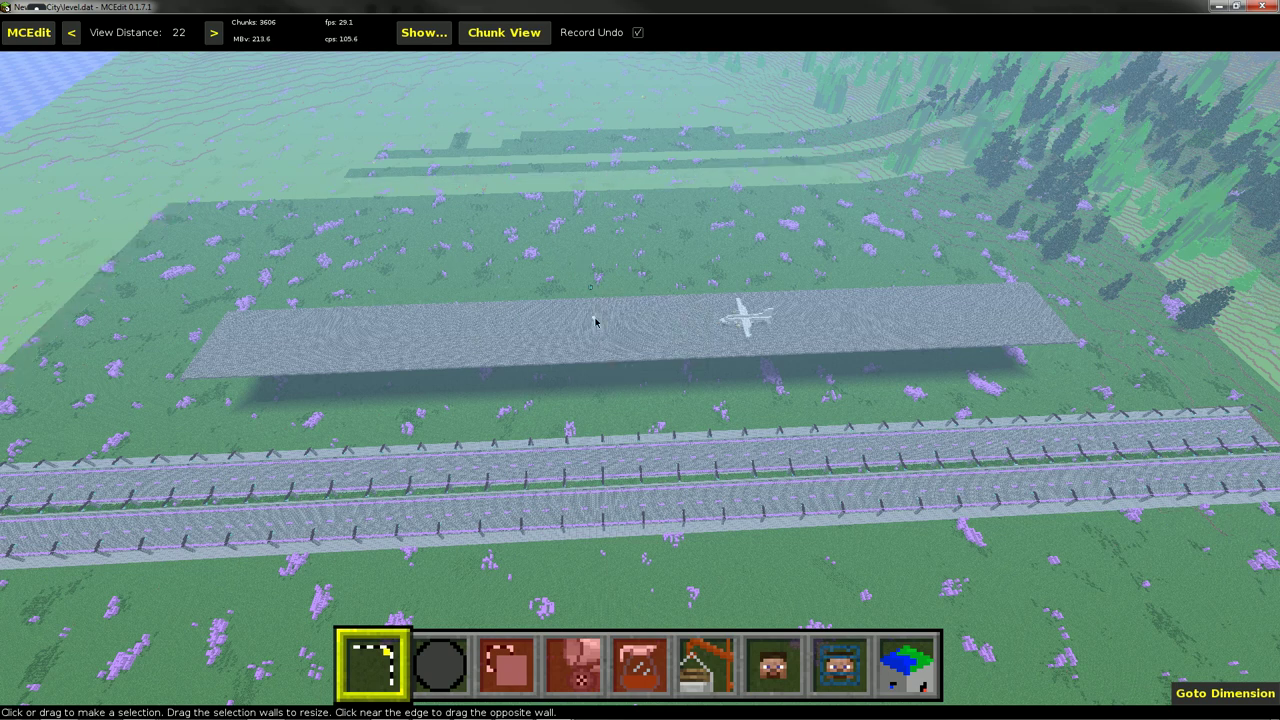
{"action": "key", "text": "w"}
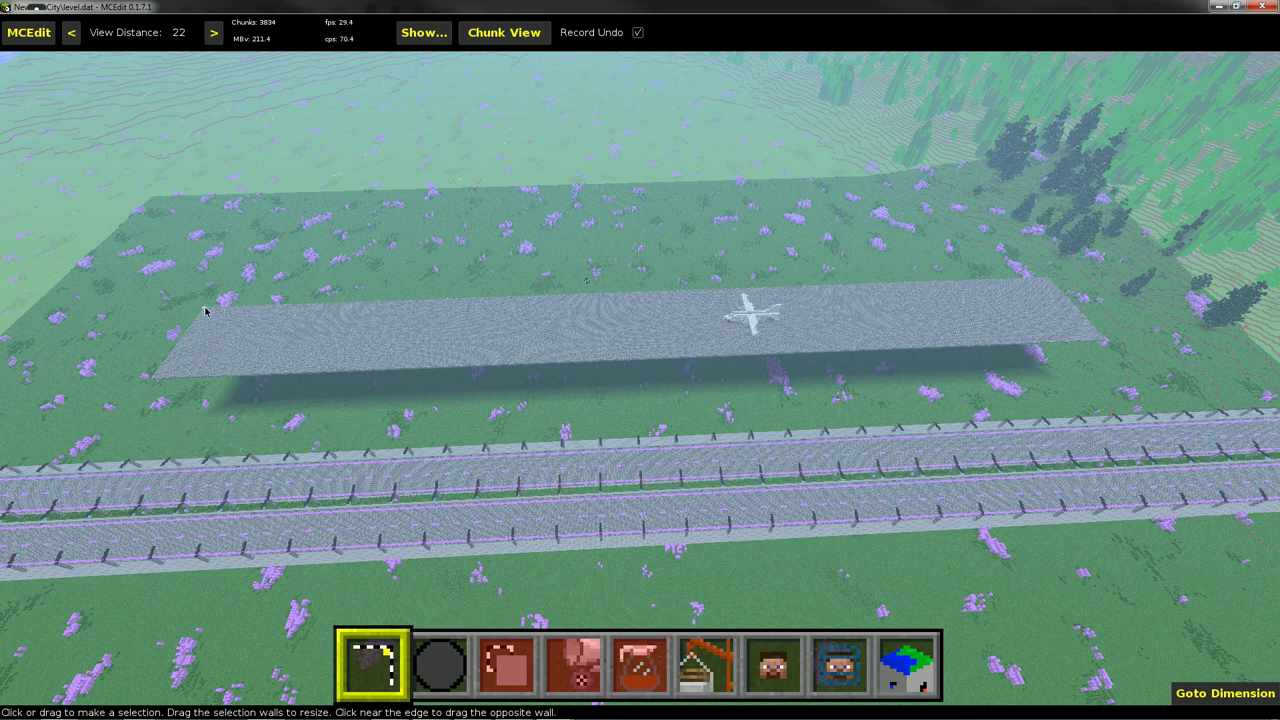
{"action": "key", "text": "w"}
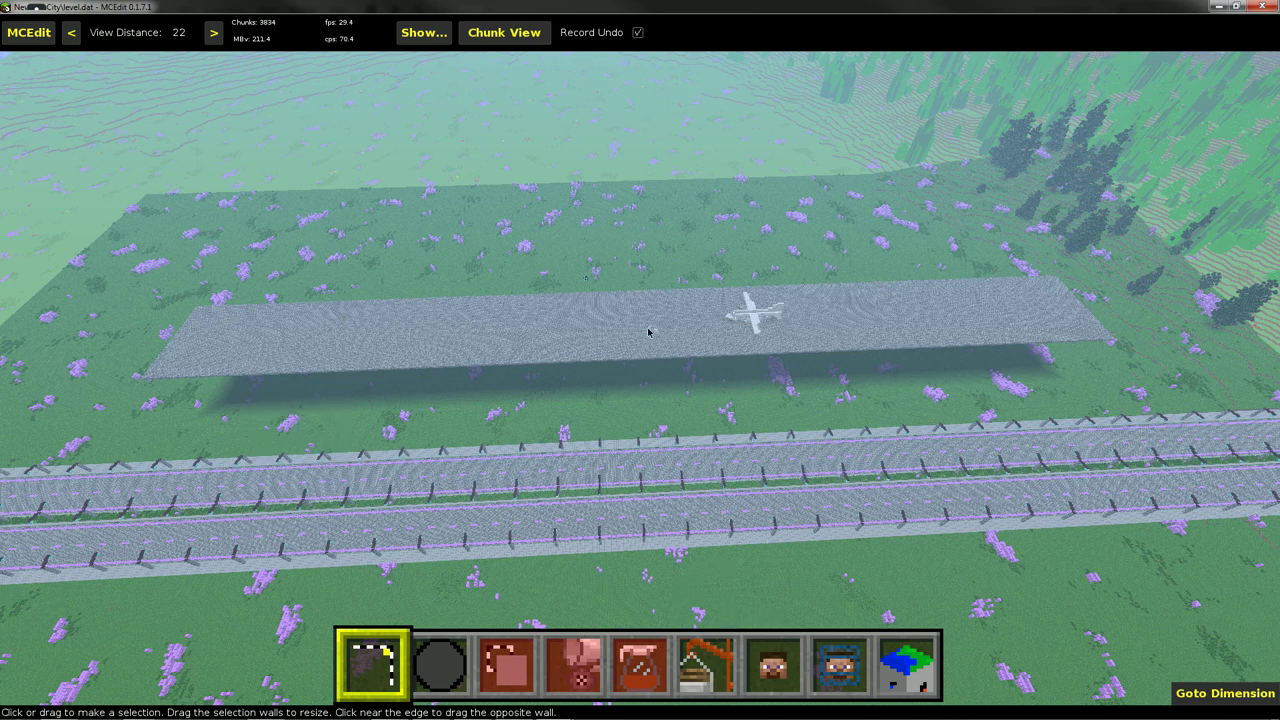
{"action": "key", "text": "w"}
{"action": "key", "text": "a"}
Switch to Chrome to view the Ramona Airport aerial photo for comparison, and return to the runway in MCEdit.
{"action": "mouse_move", "coordinate": [394, 715]}
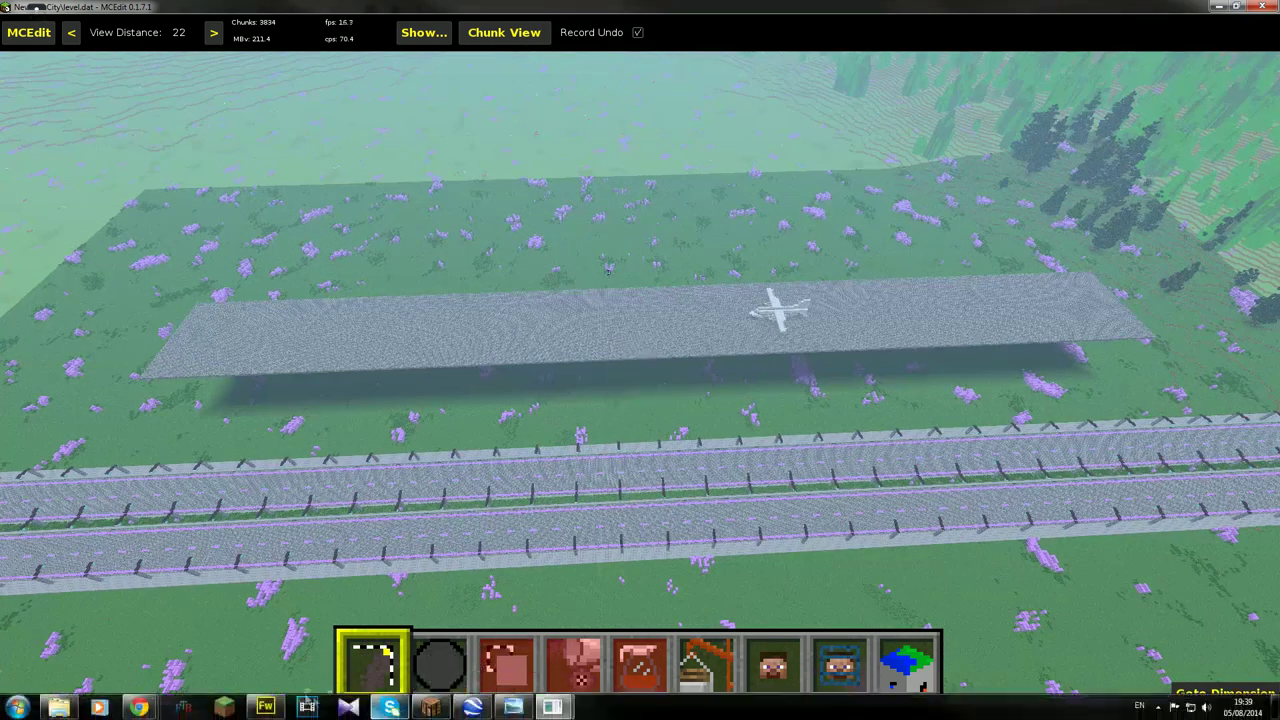
{"action": "mouse_move", "coordinate": [138, 707]}
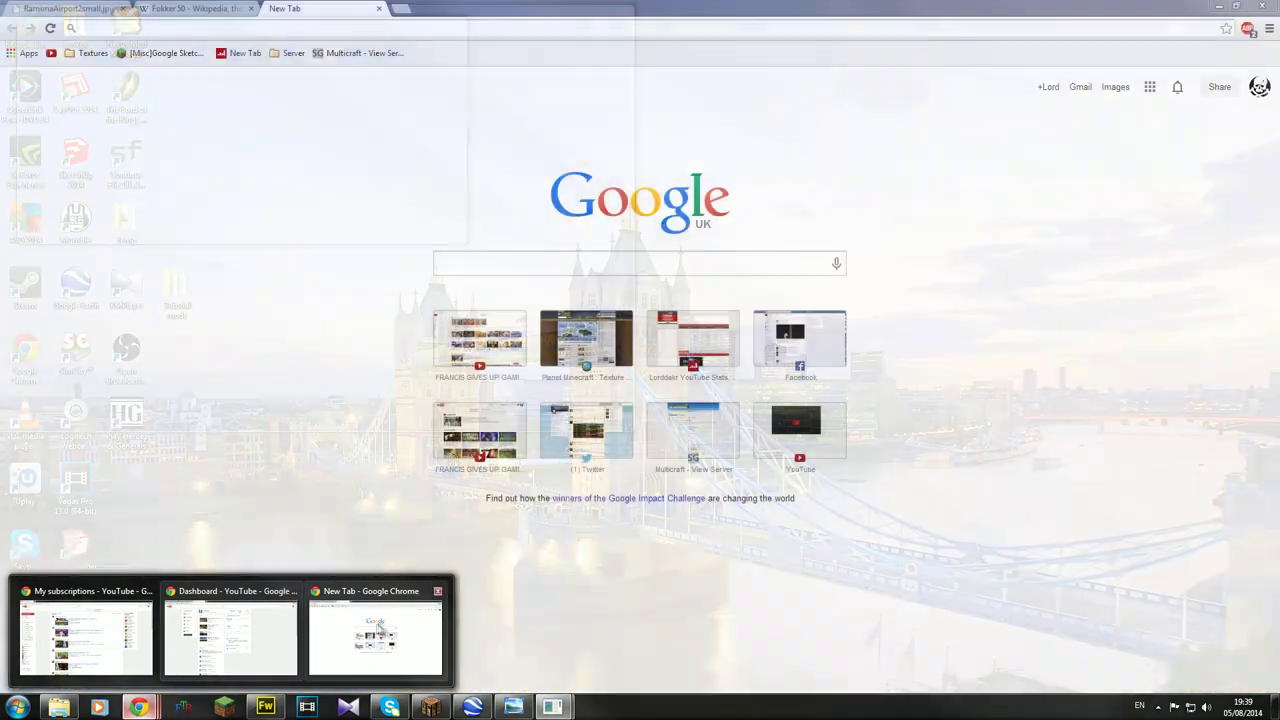
{"action": "left_click", "coordinate": [376, 630]}
{"action": "left_click", "coordinate": [108, 9]}
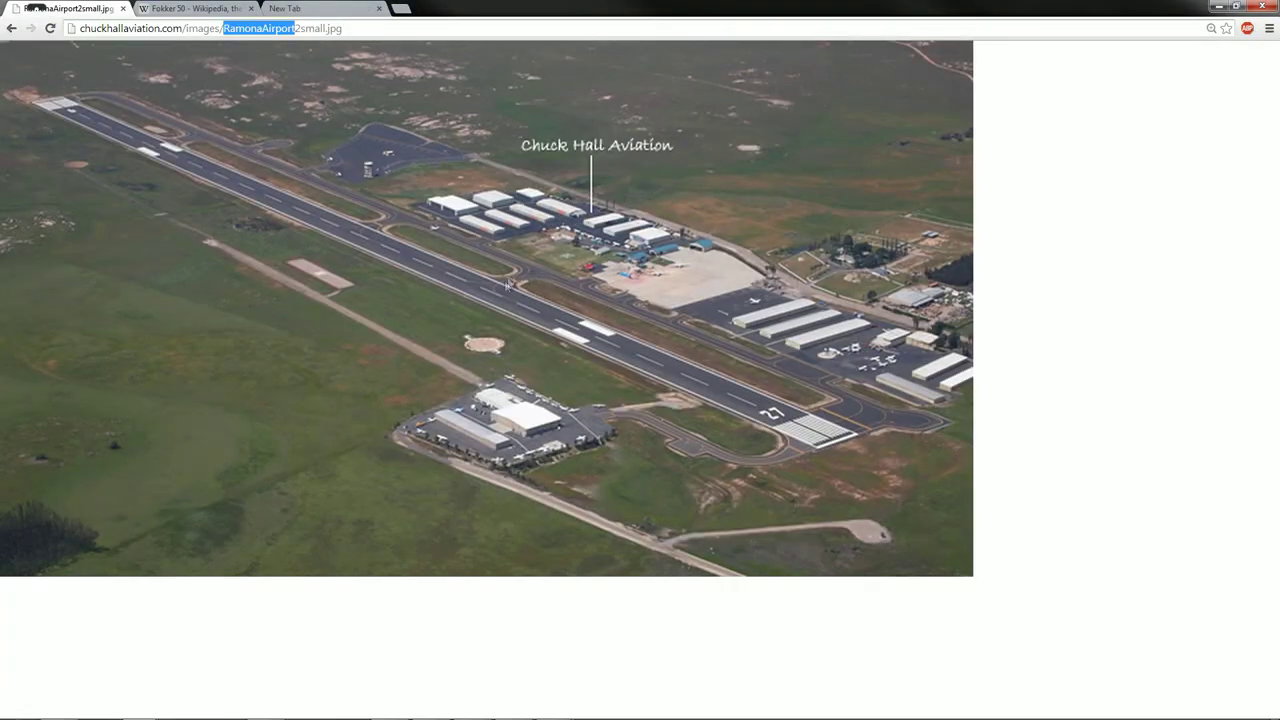
{"action": "left_click", "coordinate": [553, 704]}
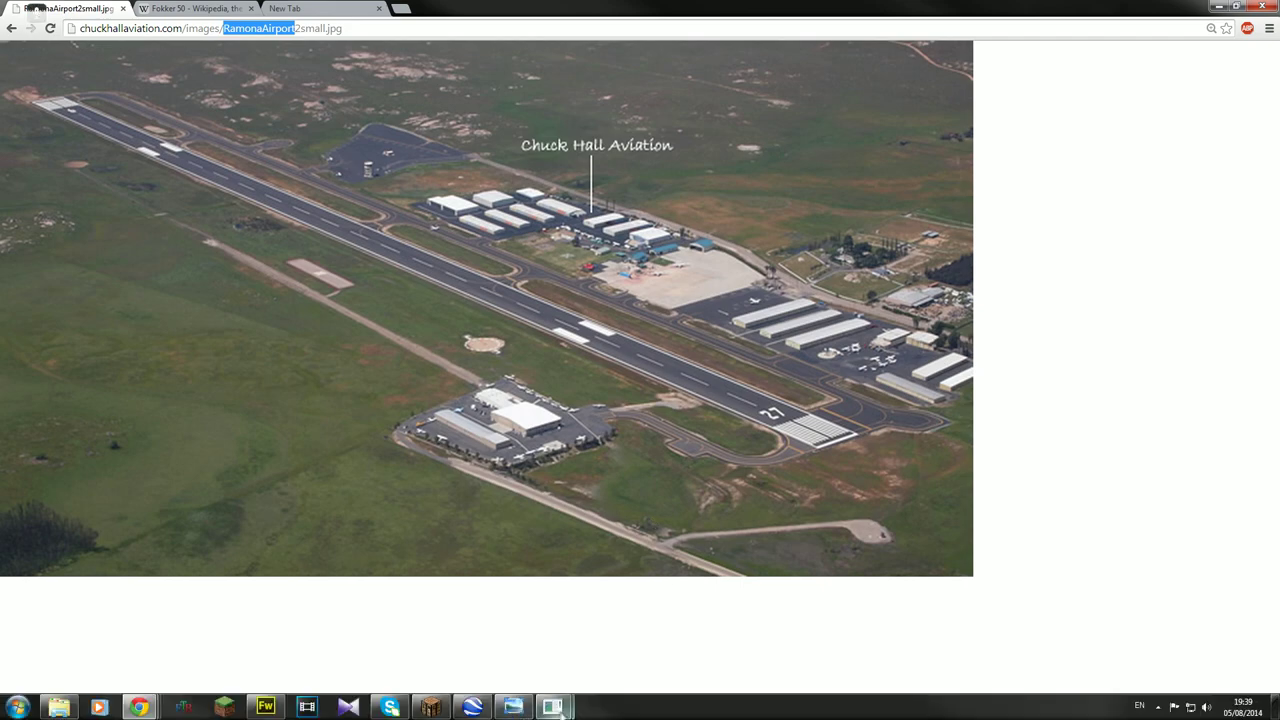
{"action": "left_click", "coordinate": [632, 642]}
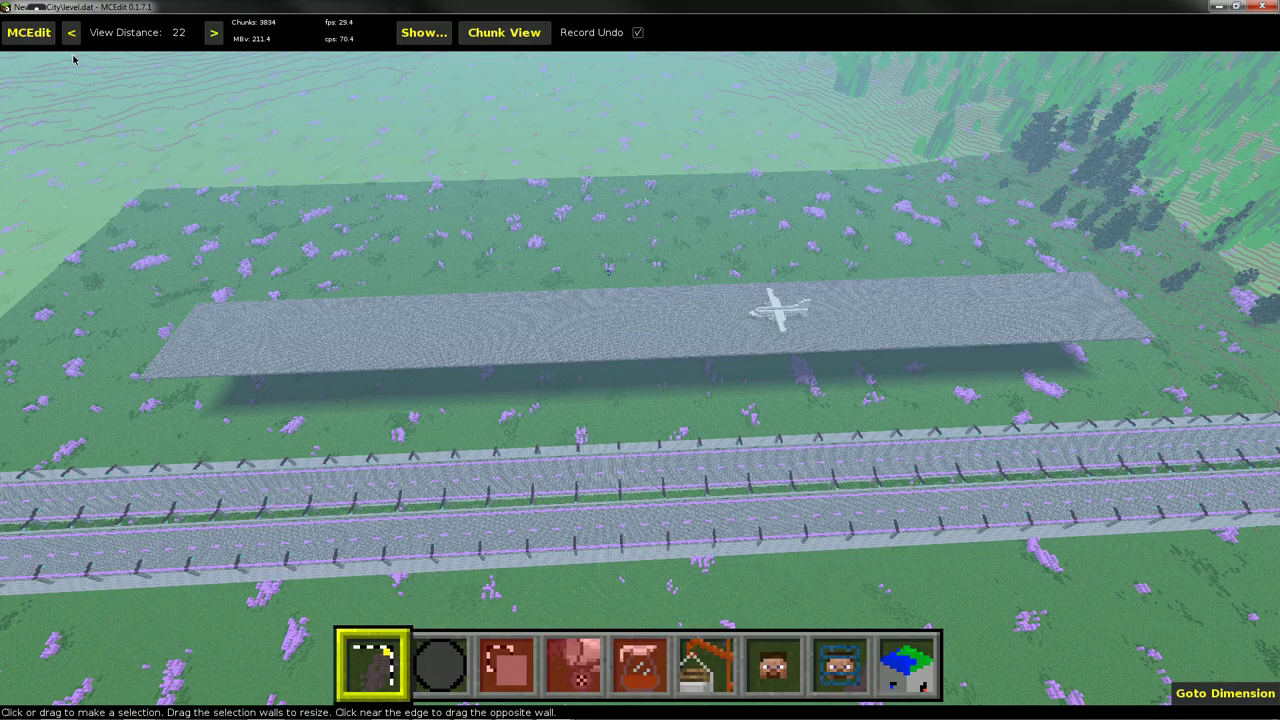